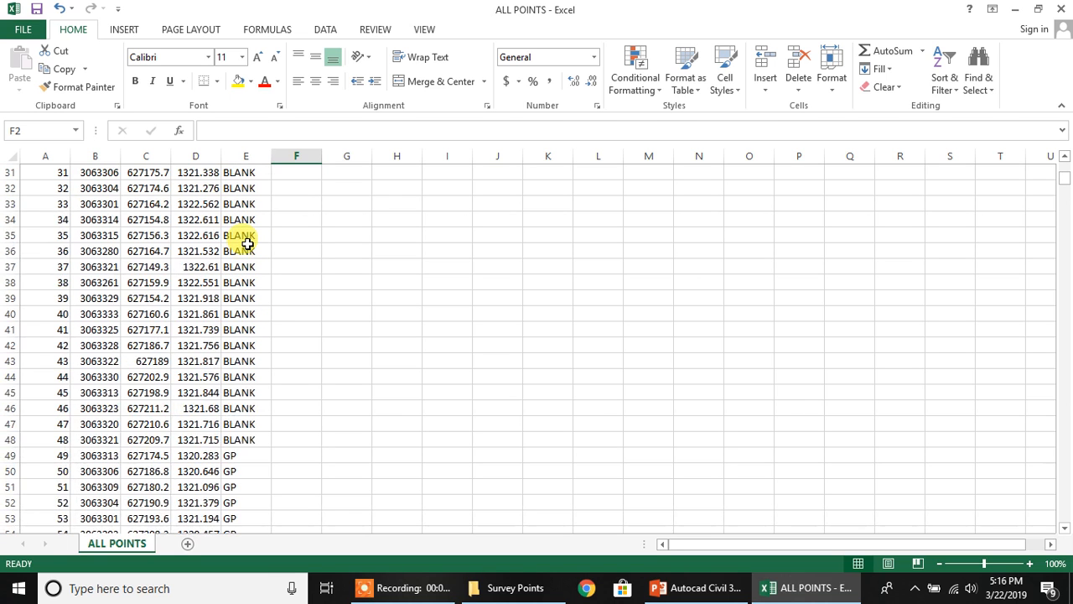
Examine the ground survey points and their description codes in the ALL POINTS sheet, down to the first building rows
scroll(248, 242, "down", 2)
scroll(248, 243, "down", 7)
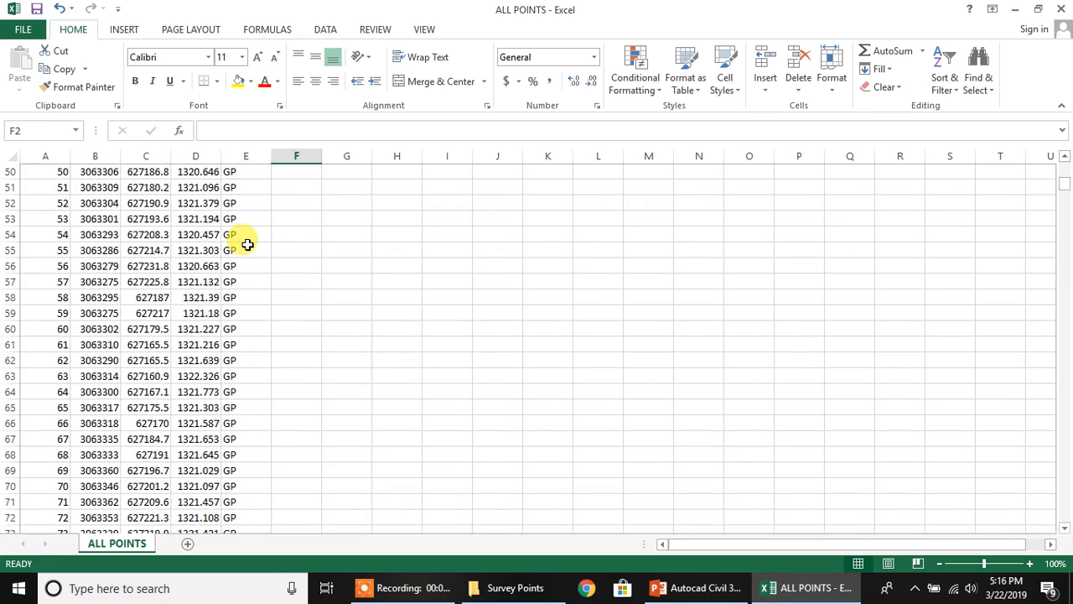
scroll(250, 248, "down", 20)
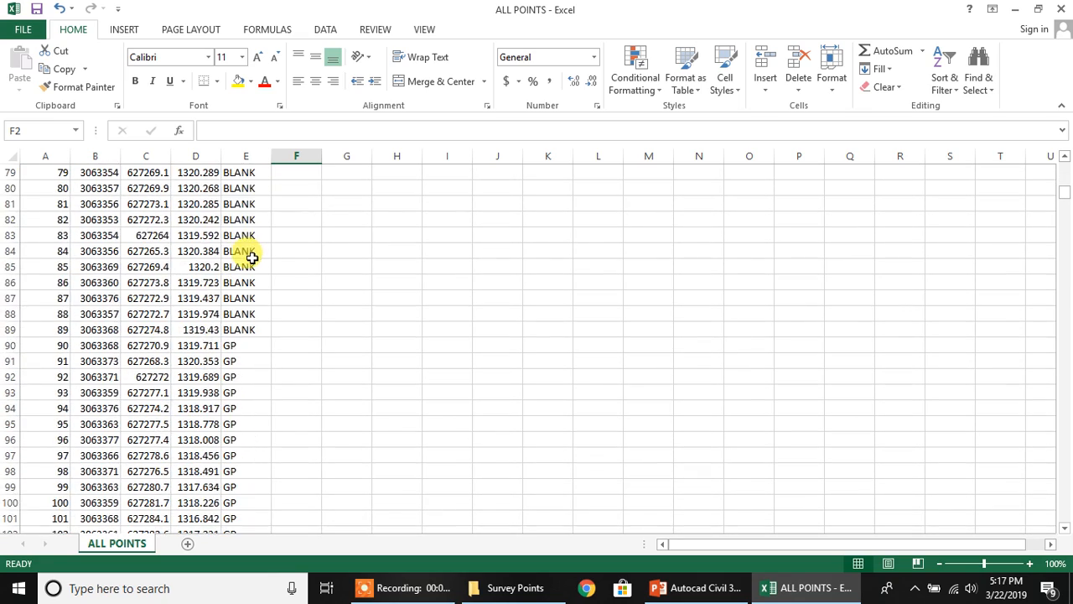
scroll(263, 360, "down", 20)
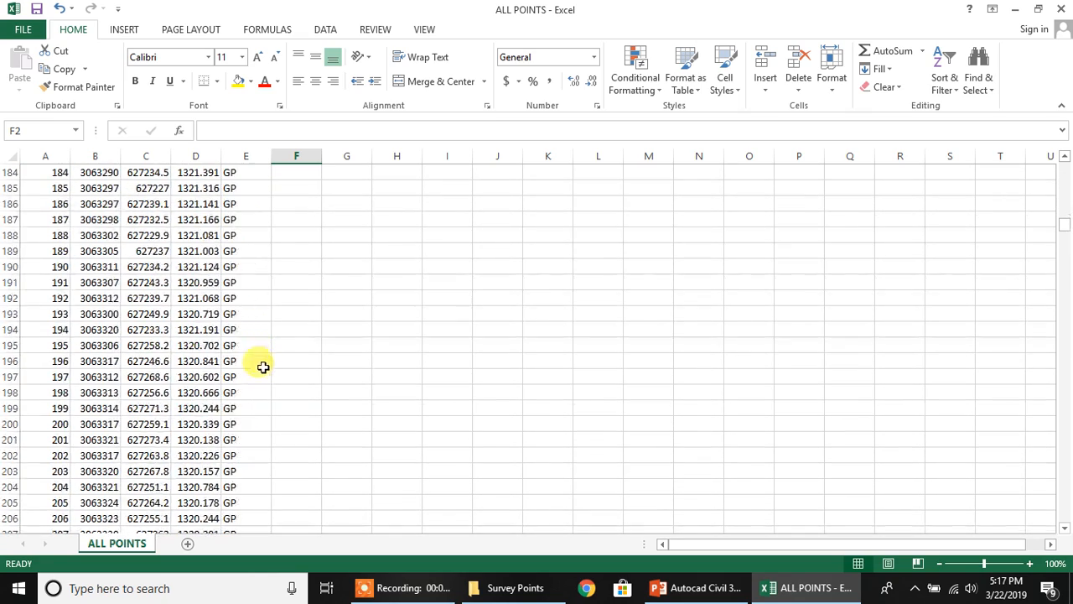
scroll(262, 373, "down", 20)
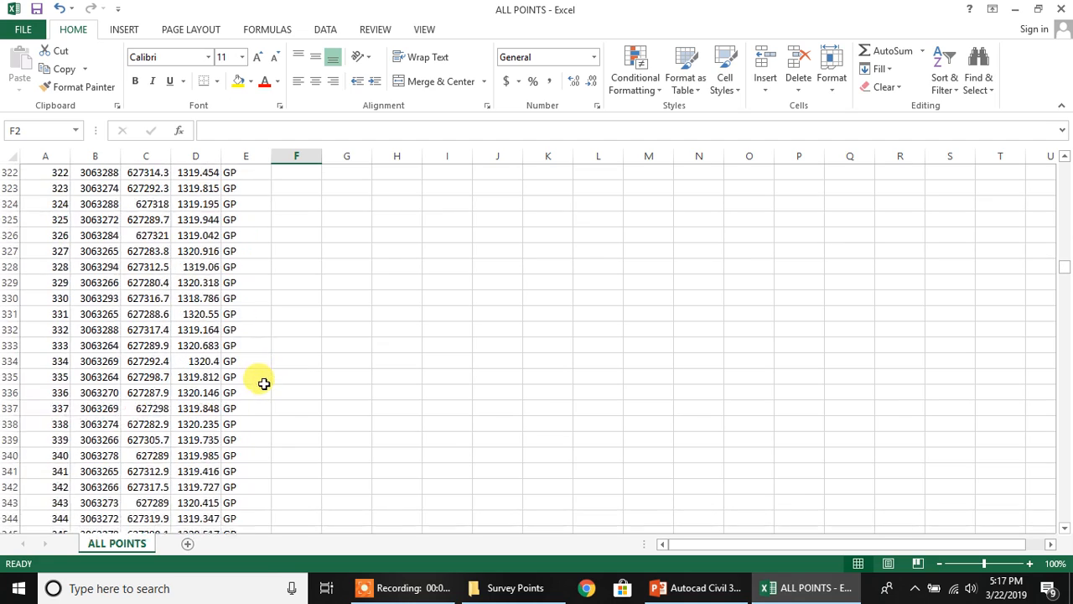
scroll(262, 376, "down", 20)
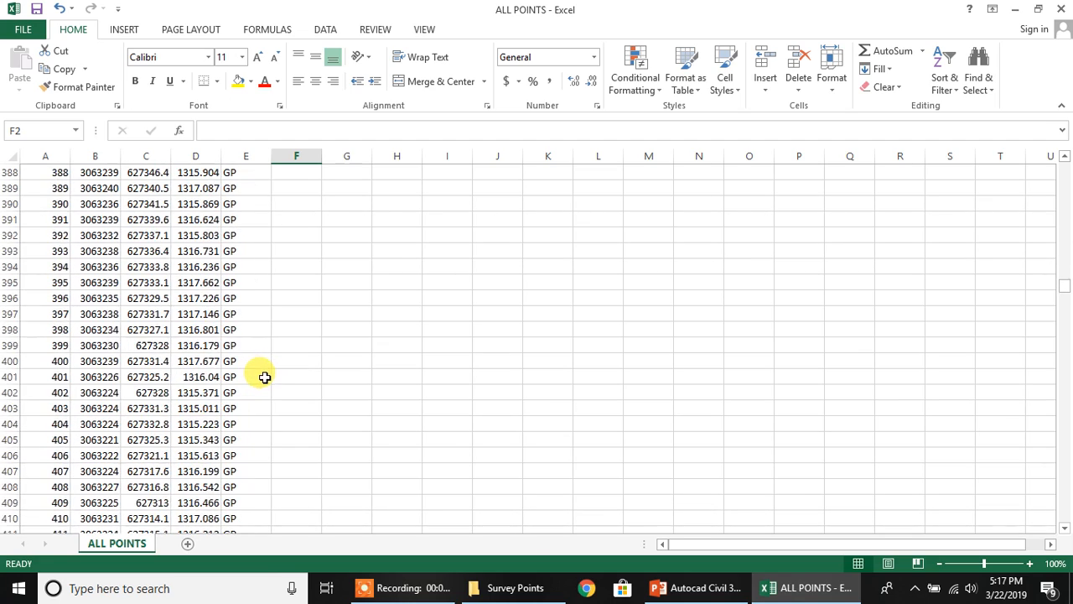
scroll(263, 376, "down", 20)
scroll(261, 375, "up", 3)
scroll(260, 375, "down", 12)
scroll(260, 375, "down", 20)
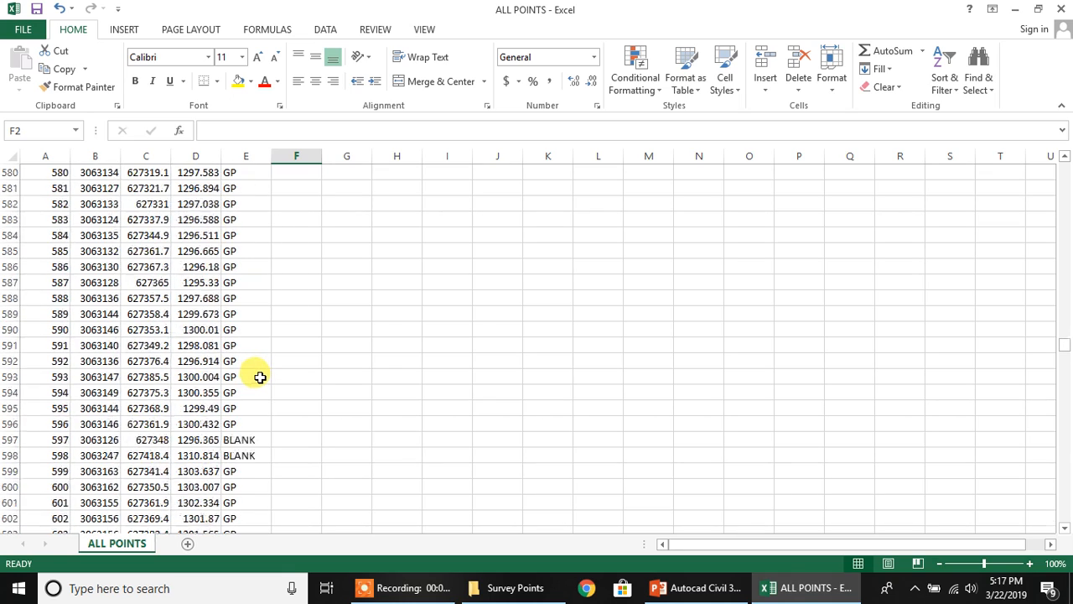
scroll(261, 379, "down", 20)
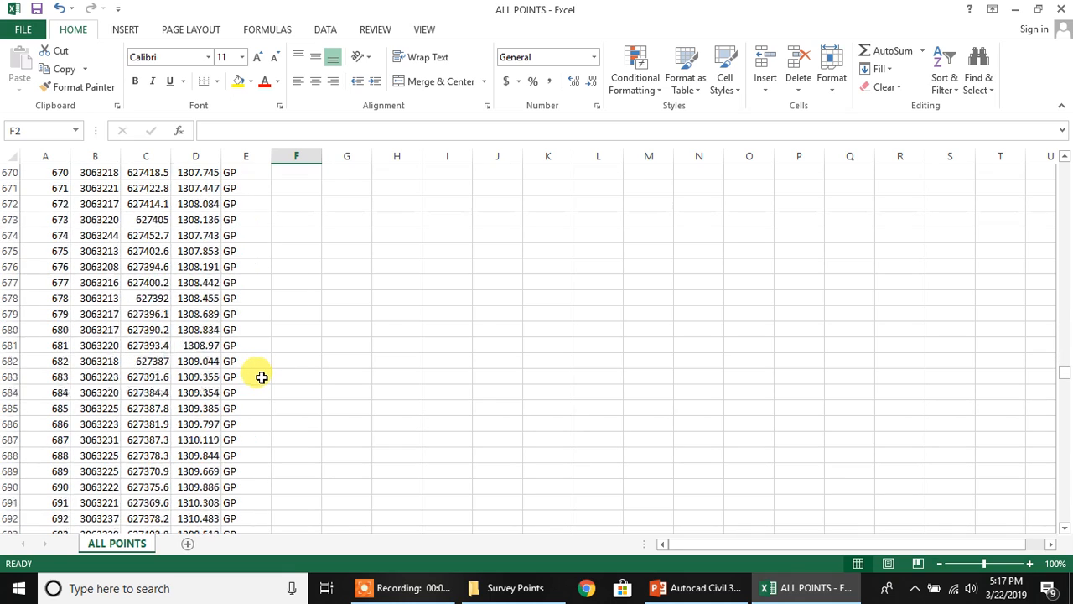
scroll(262, 377, "down", 20)
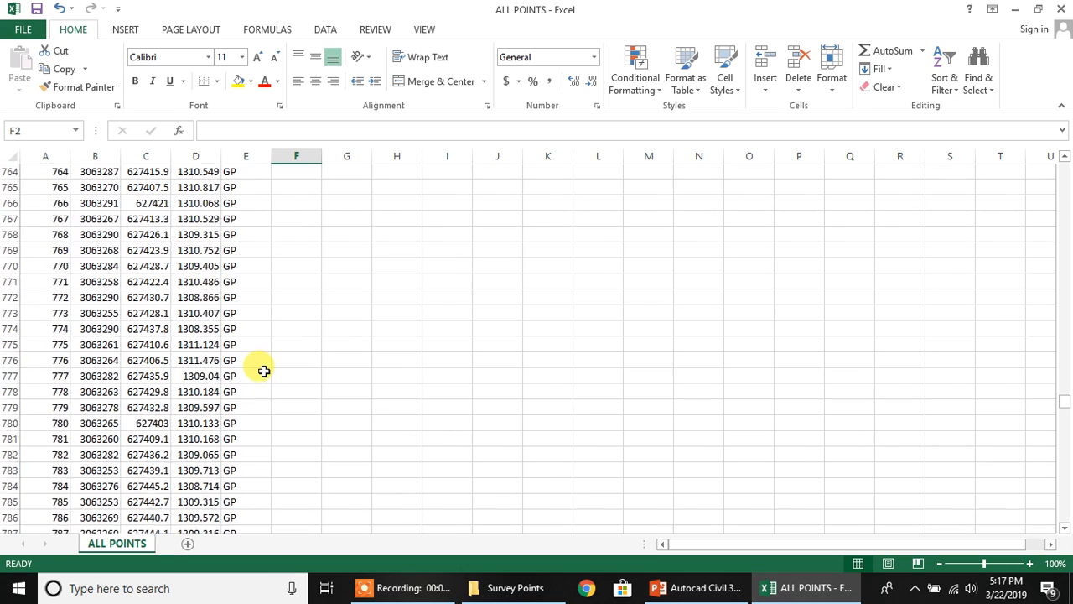
scroll(263, 369, "down", 16)
scroll(267, 360, "up", 3)
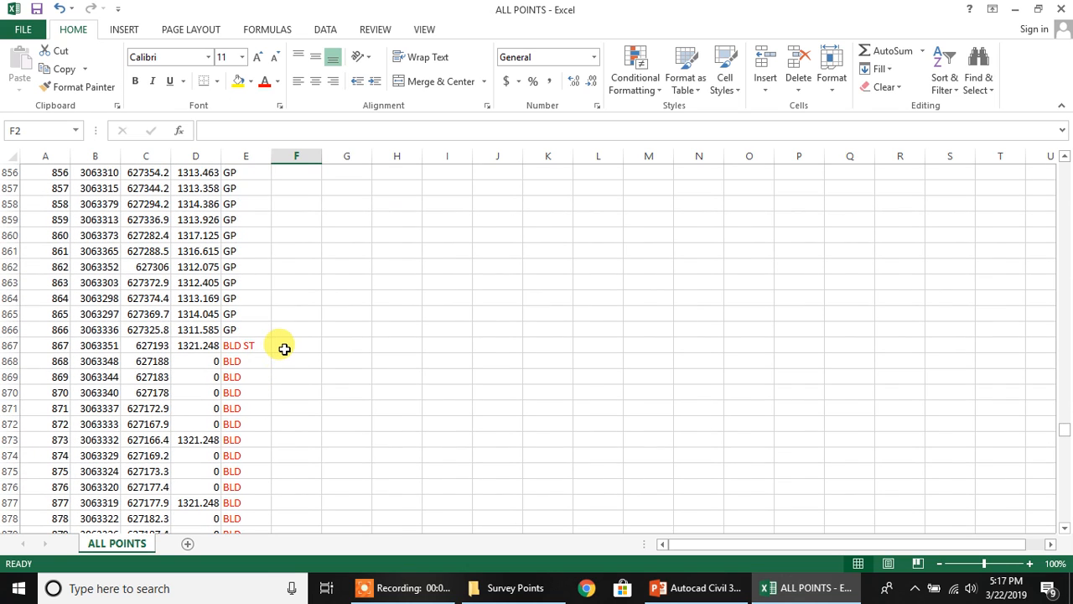
Review the linework description codes in column E, from the building points through landscape to fence points
scroll(285, 349, "down", 1)
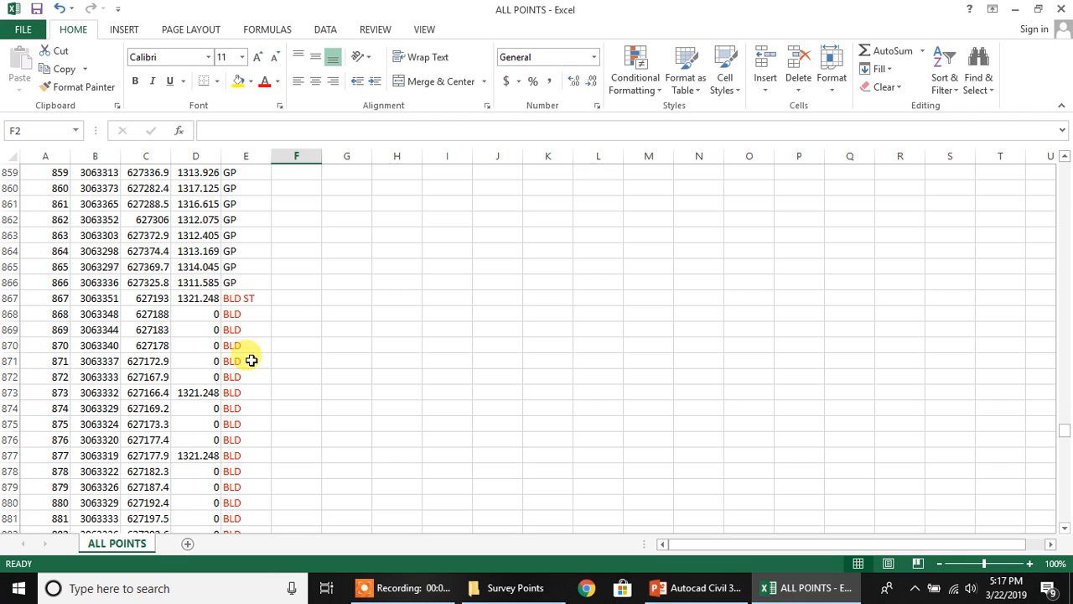
scroll(252, 356, "down", 3)
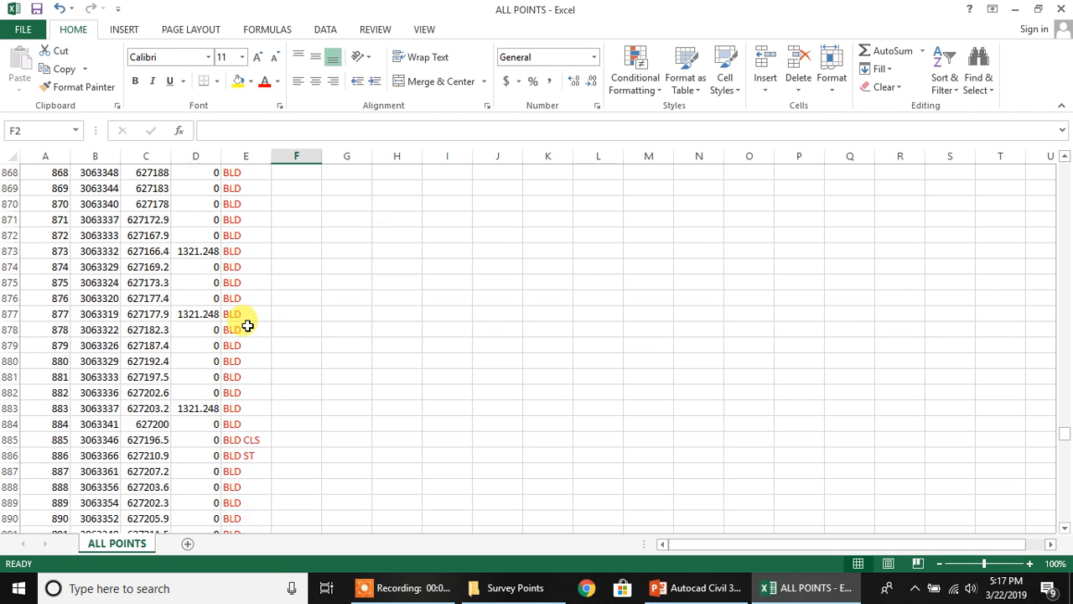
scroll(247, 331, "down", 4)
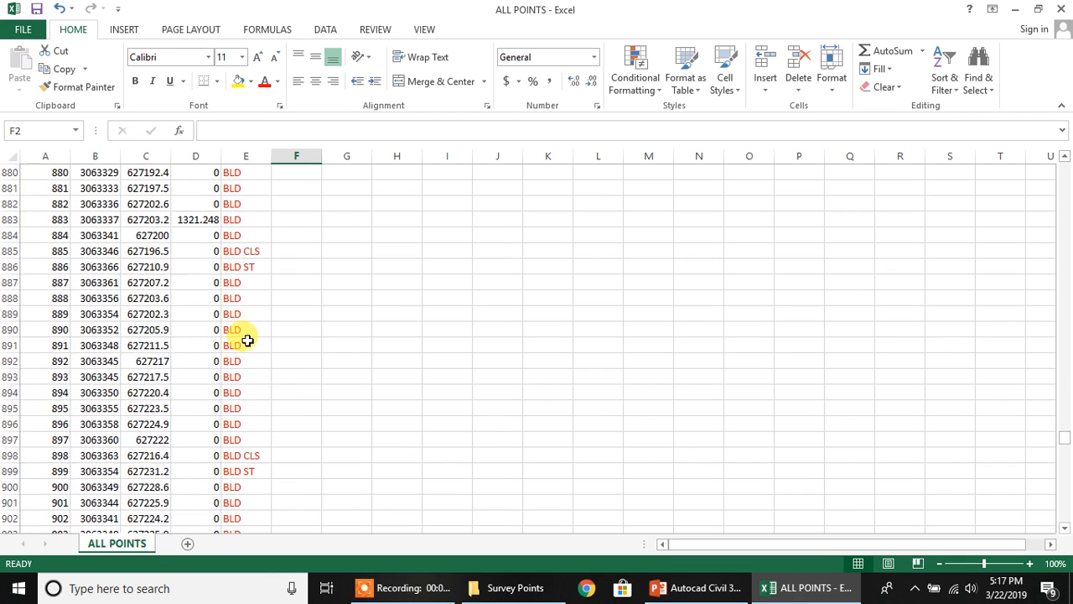
scroll(248, 339, "down", 17)
scroll(249, 344, "down", 20)
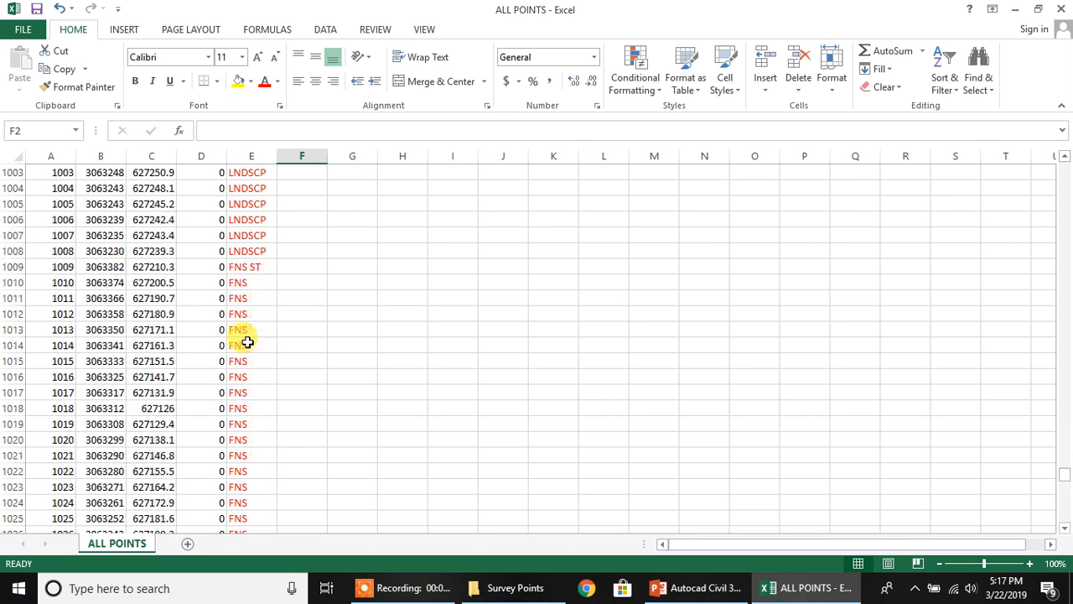
scroll(247, 342, "down", 13)
scroll(247, 342, "down", 1)
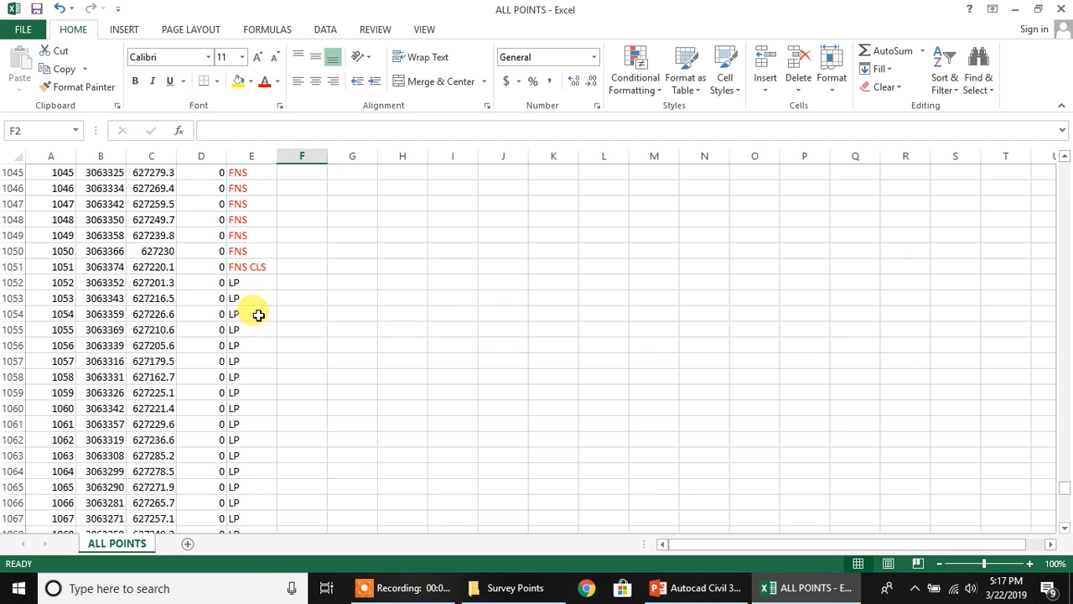
Review the codes of the remaining survey points after the fence rows, down to the end of the list
scroll(257, 318, "down", 1)
scroll(256, 321, "down", 13)
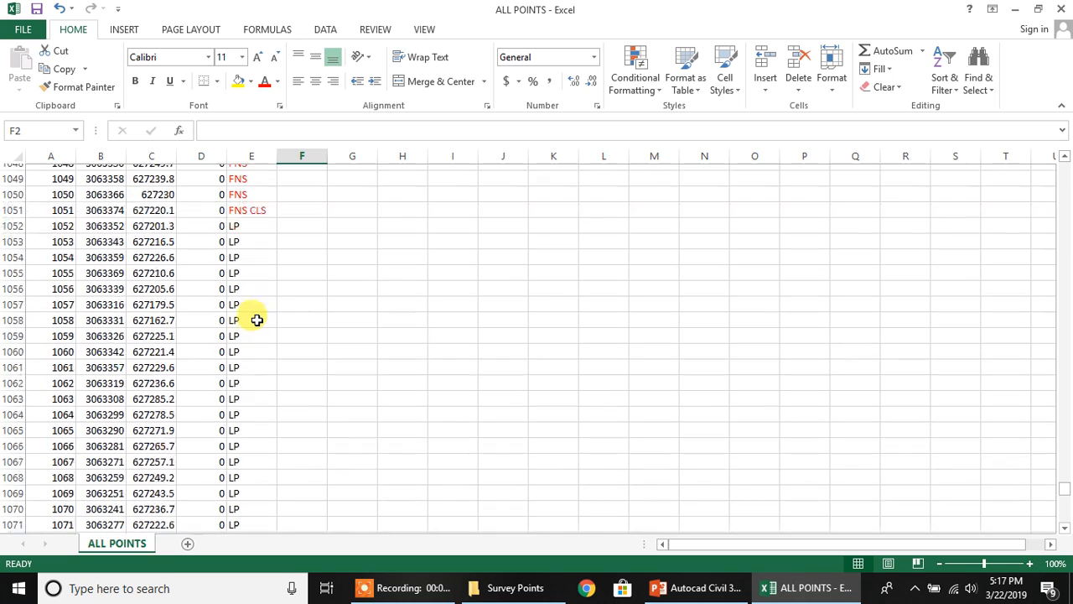
scroll(256, 320, "down", 16)
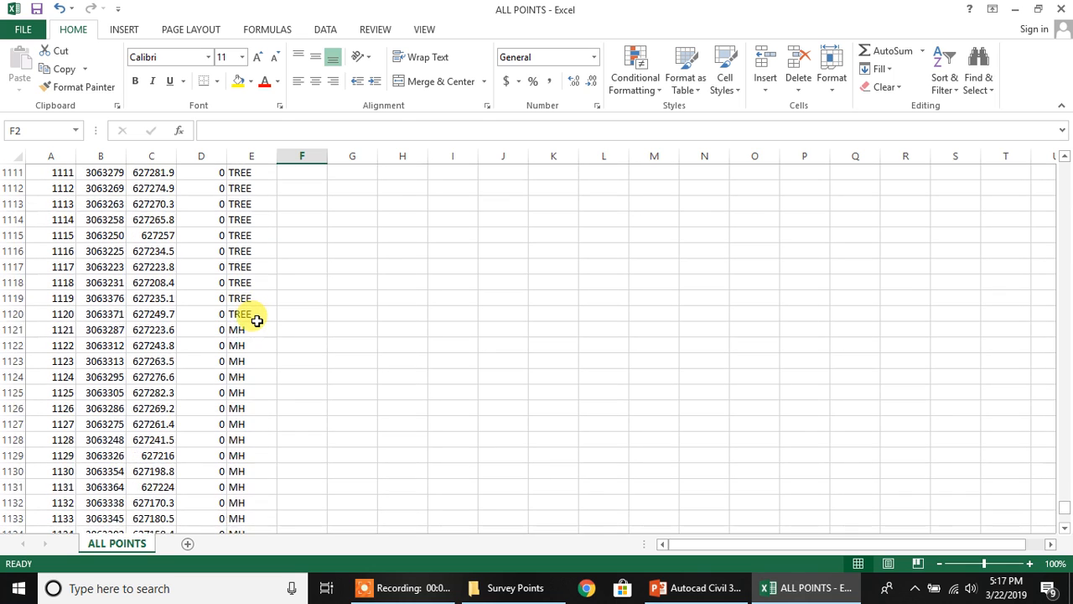
scroll(257, 322, "down", 2)
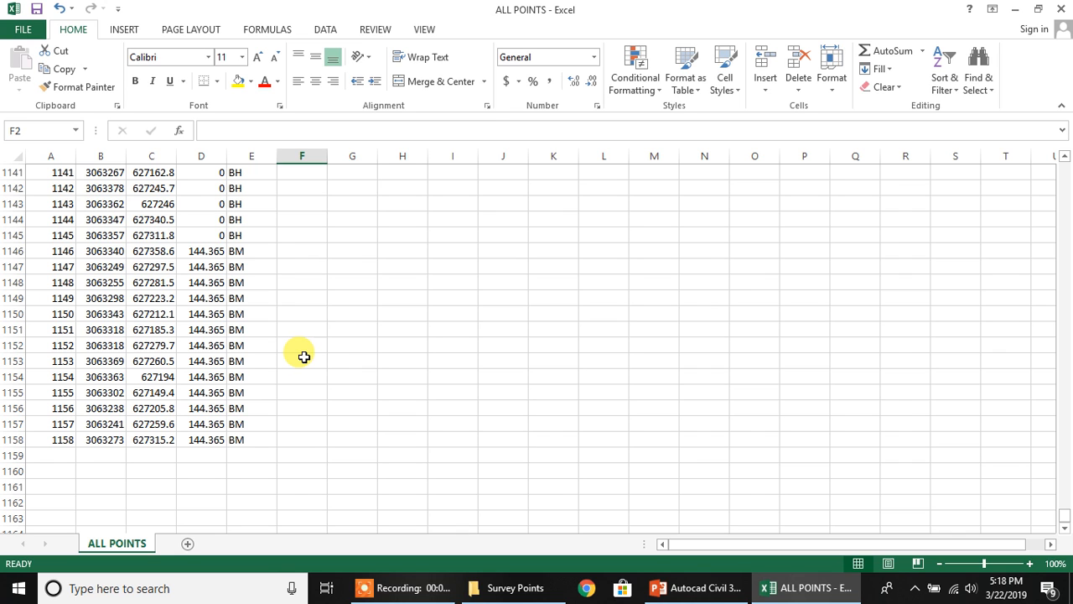
scroll(322, 394, "up", 1)
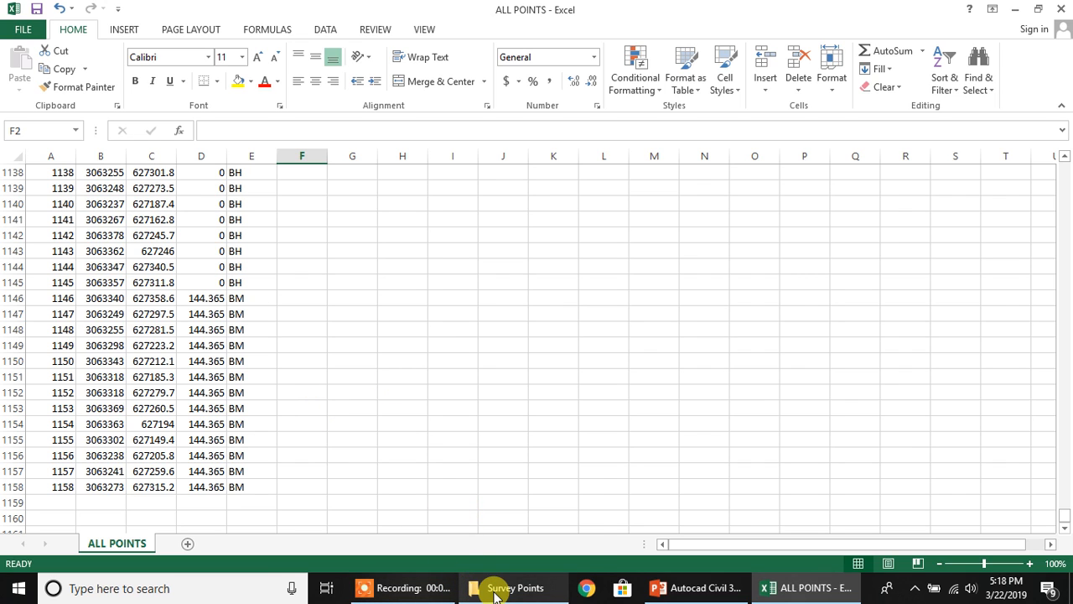
mouse_move(488, 590)
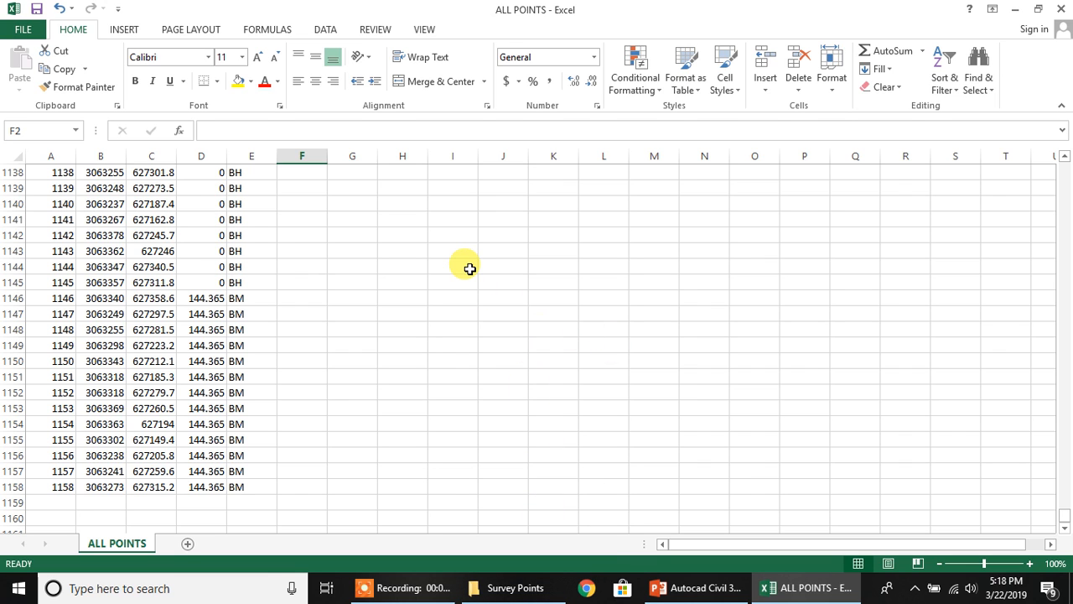
scroll(591, 419, "up", 20)
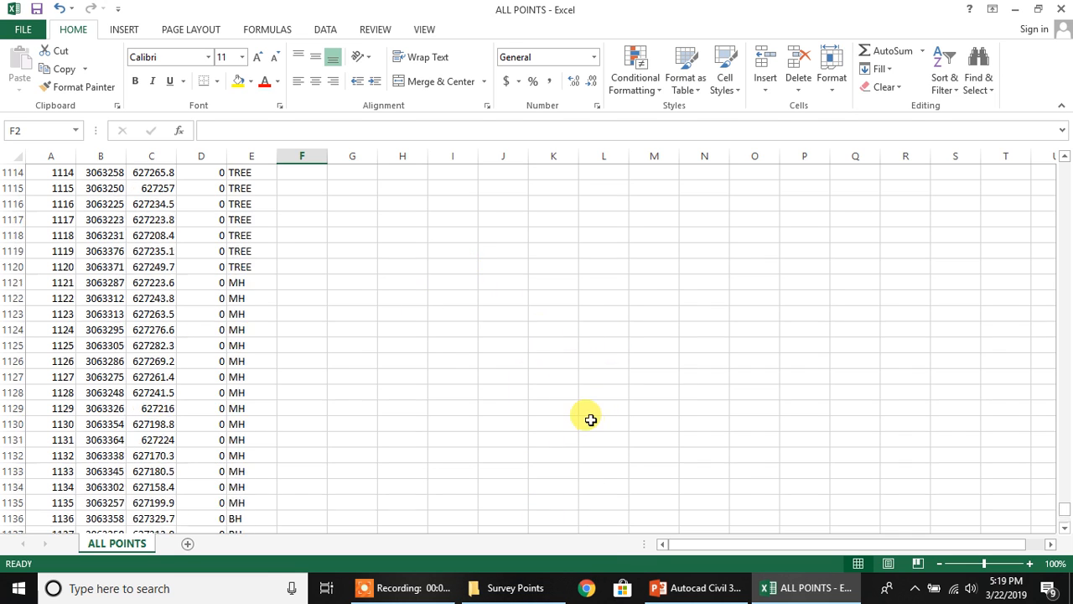
scroll(591, 419, "up", 20)
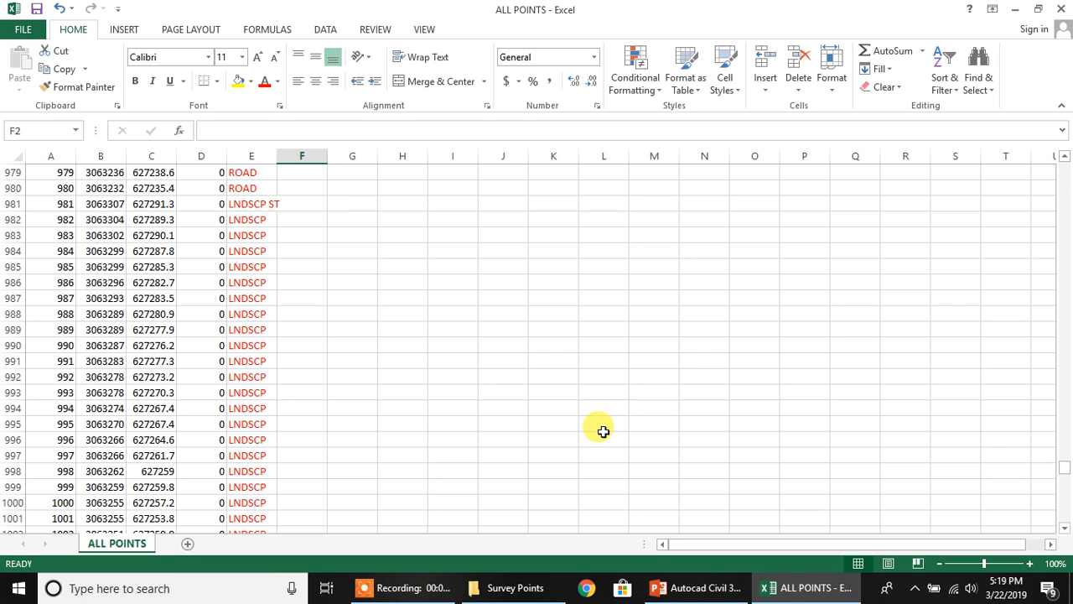
Switch to File Explorer and delete the PRACTICE folder from Civil 3D Projects on Local Disk (C:)
left_click(500, 589)
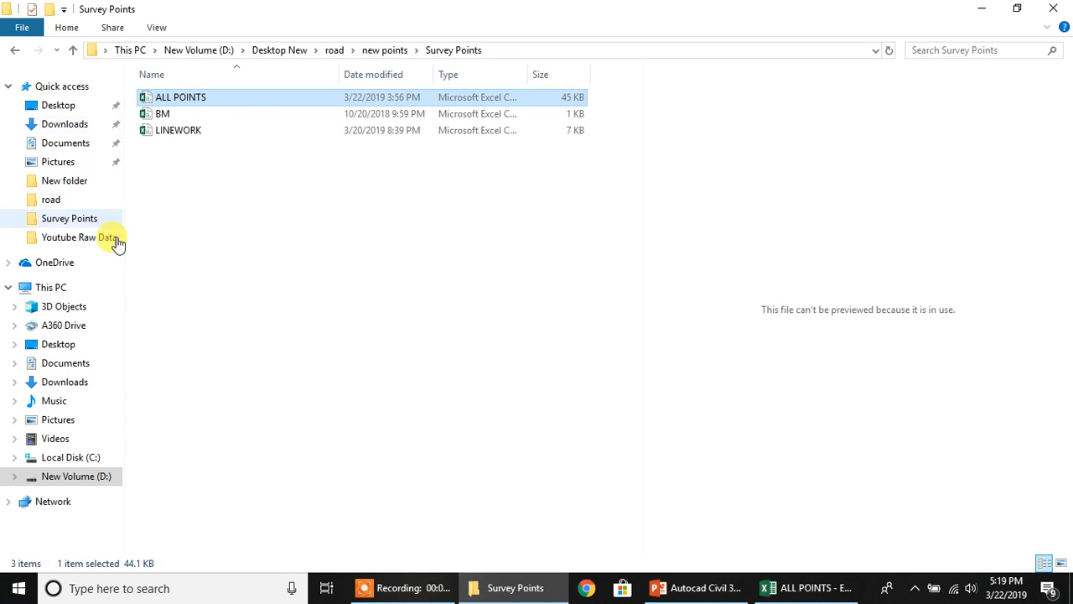
left_click(53, 461)
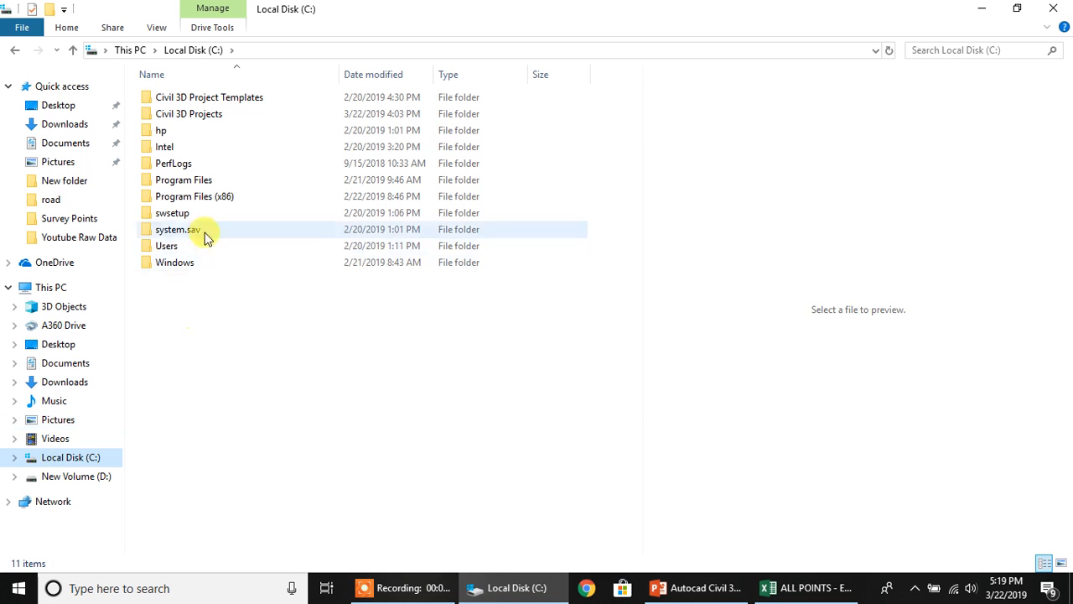
left_click(204, 122)
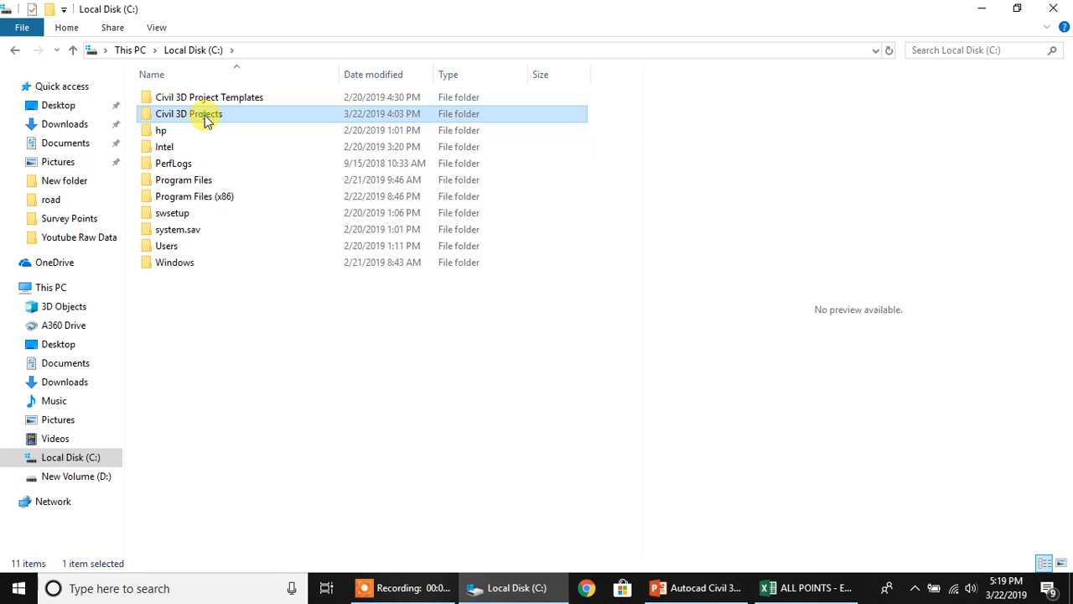
double_click(205, 118)
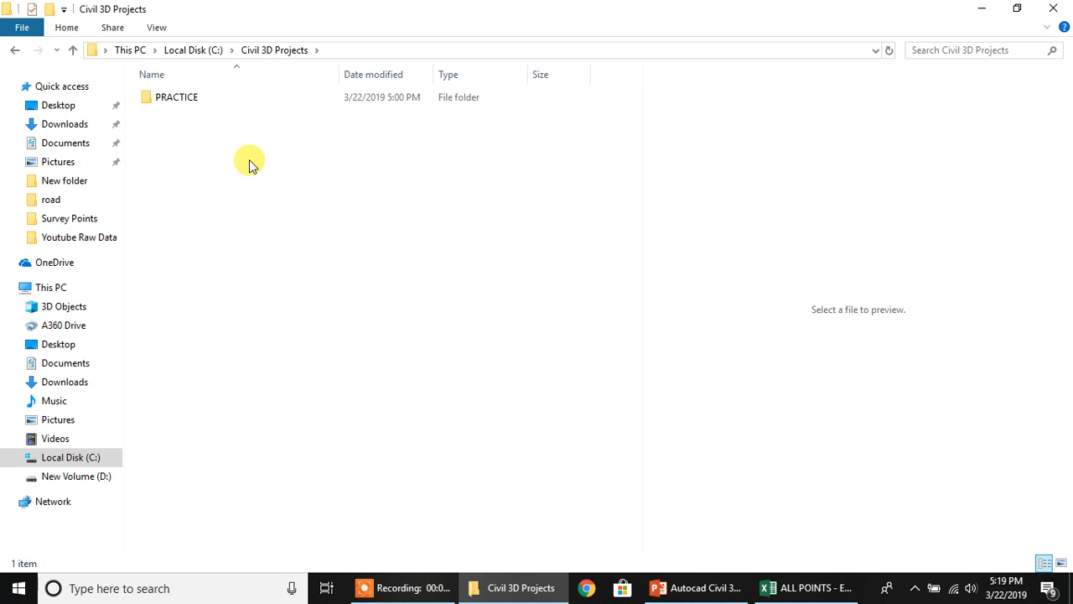
left_click(174, 99)
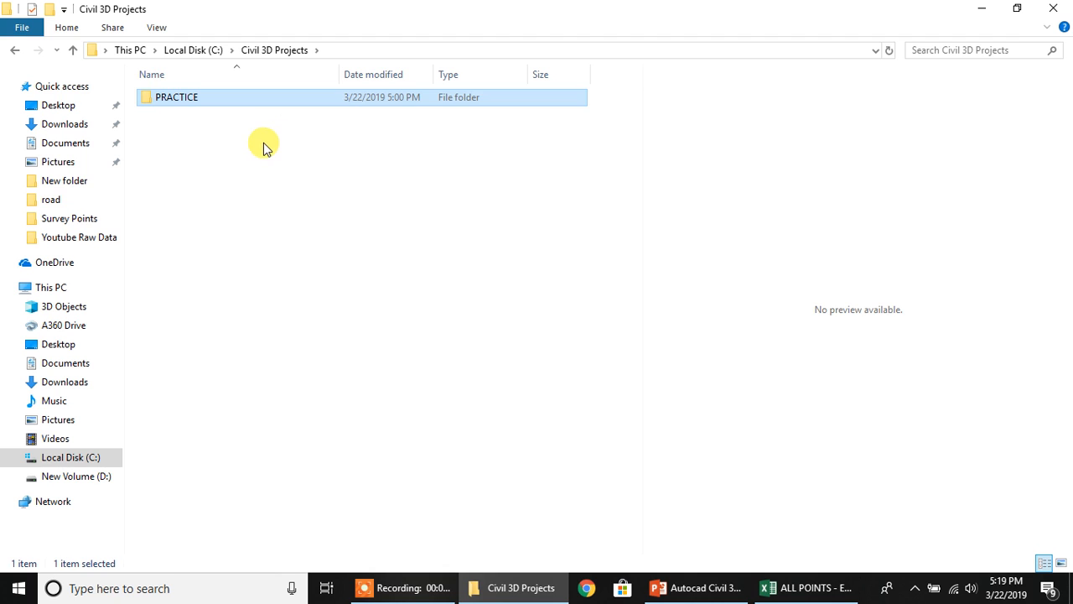
key("Delete")
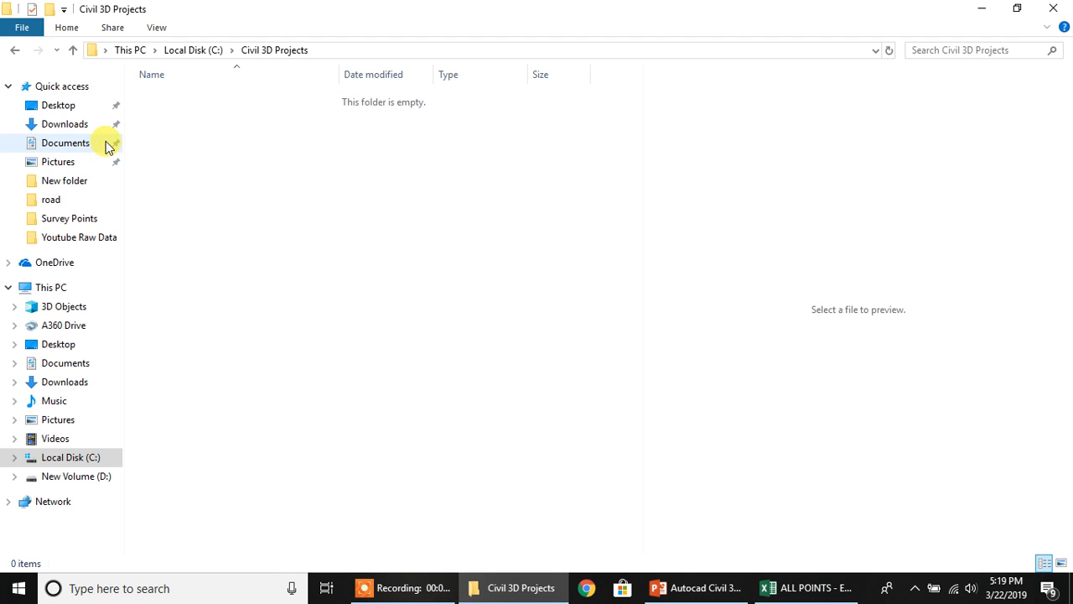
Set the folder options to show hidden files, folders, and drives, starting from Local Disk (C:)
left_click(94, 462)
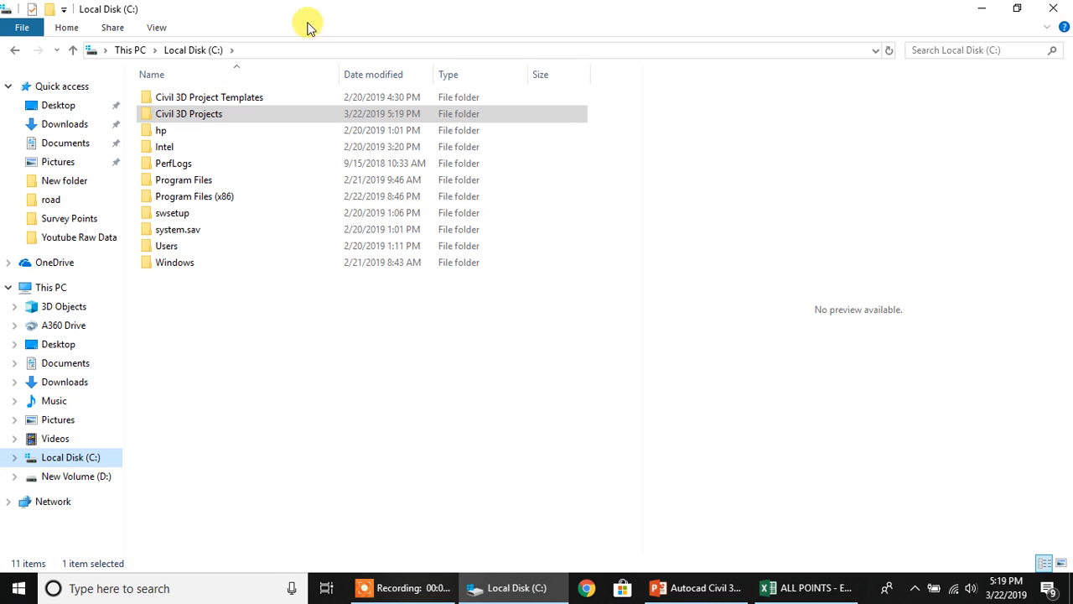
left_click(157, 28)
left_click(758, 82)
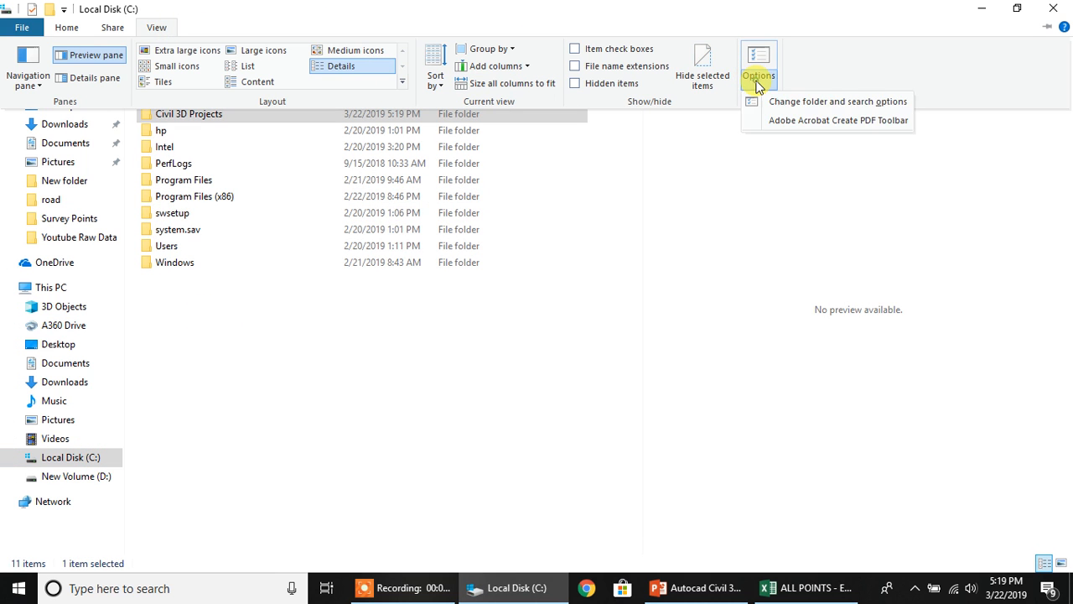
left_click(787, 101)
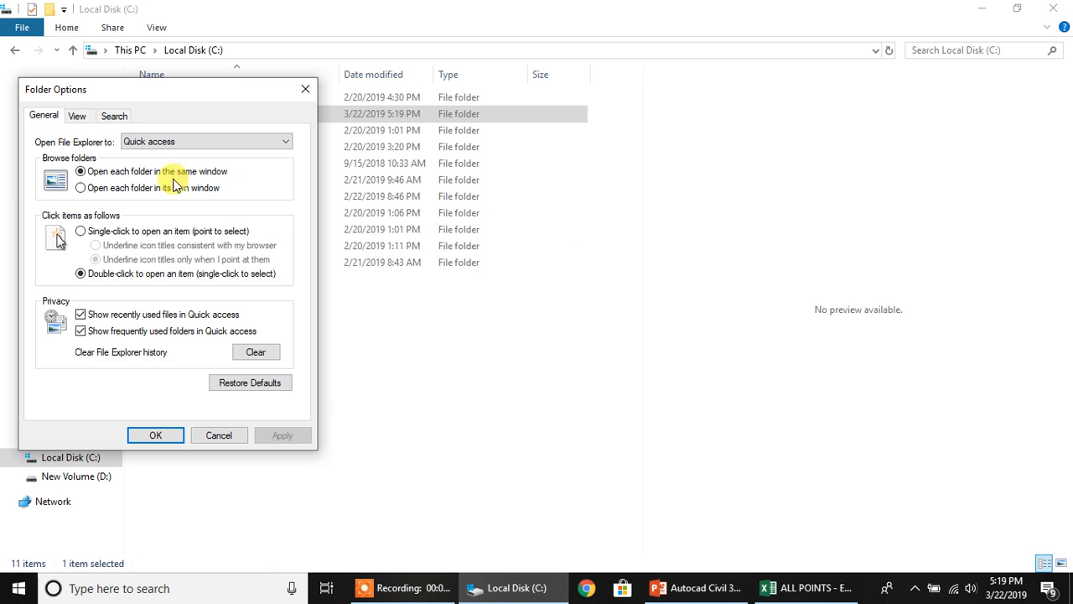
left_click(77, 116)
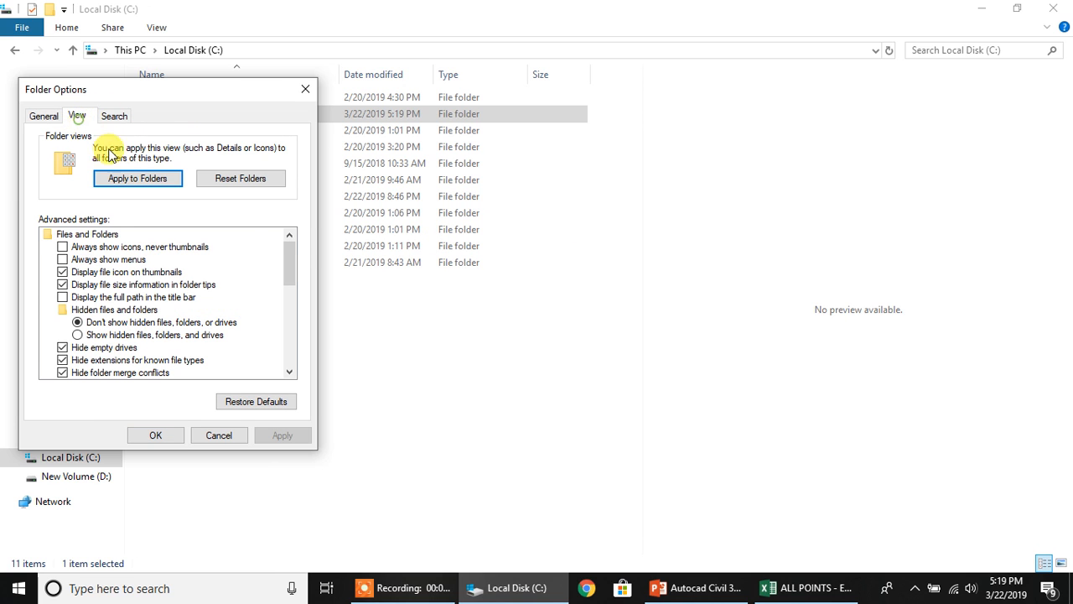
left_click(92, 336)
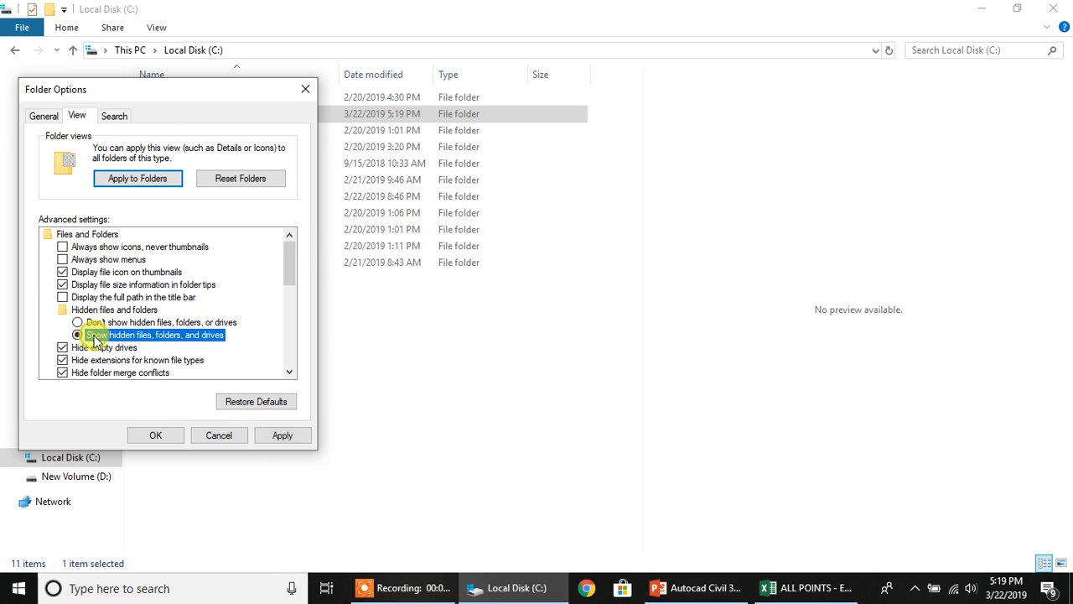
left_click(282, 435)
left_click(155, 435)
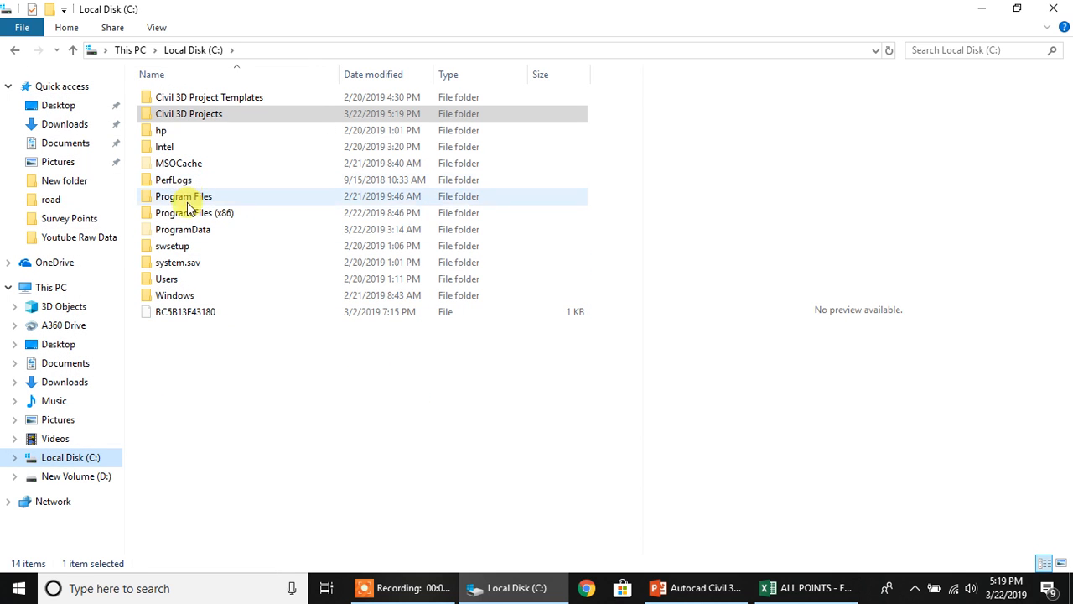
Delete the CODE SET.f2f_xdef and TOPO.fdb_xdef files from ProgramData > Autodesk > C3D 2016 > enu > Survey, and put away the File Explorer and Excel windows
double_click(183, 232)
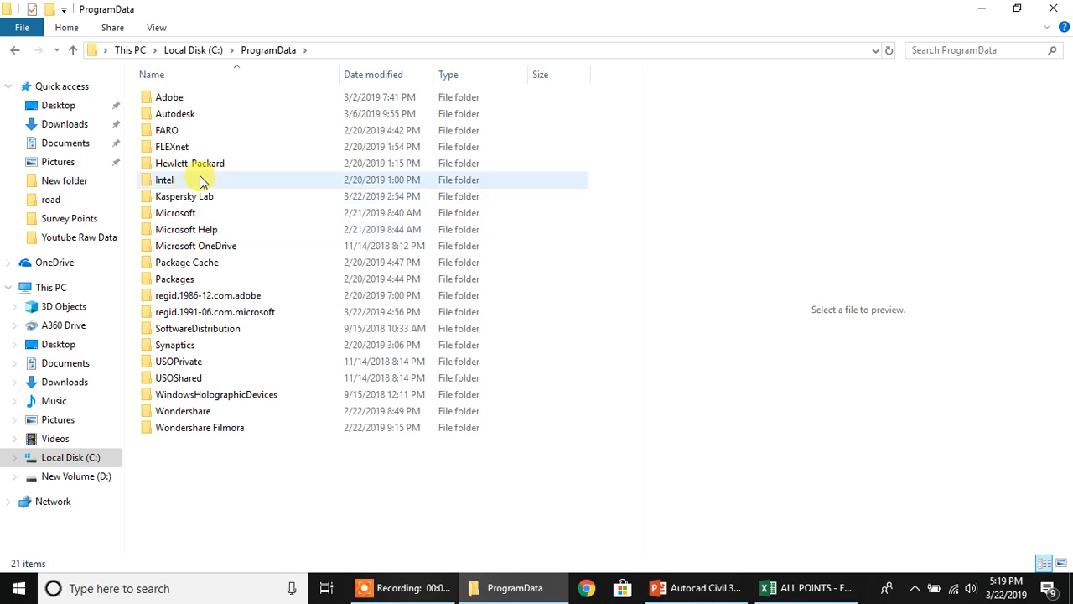
double_click(195, 113)
double_click(198, 232)
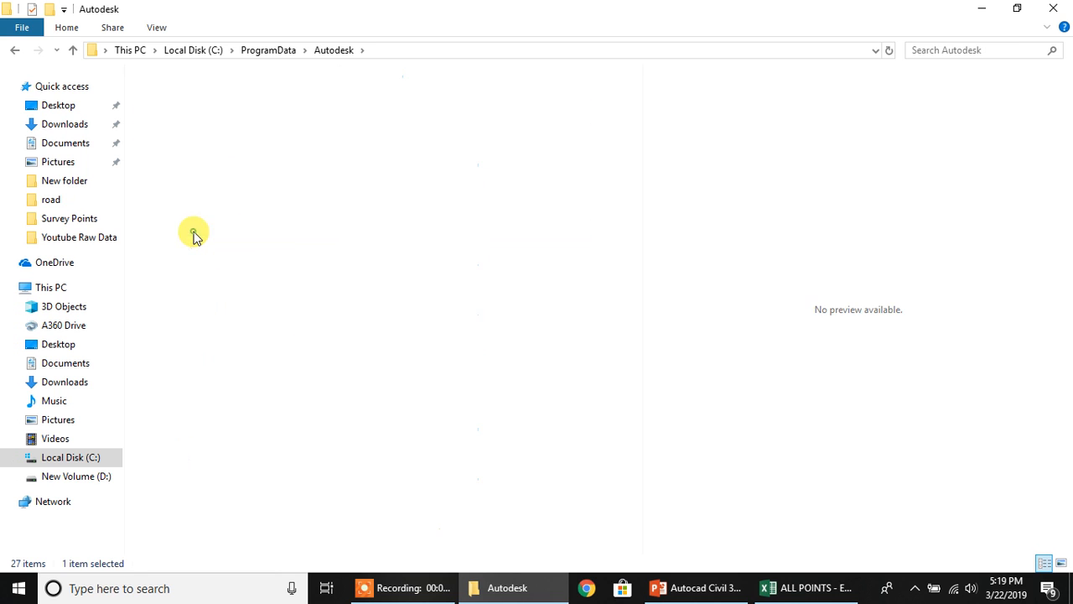
double_click(188, 100)
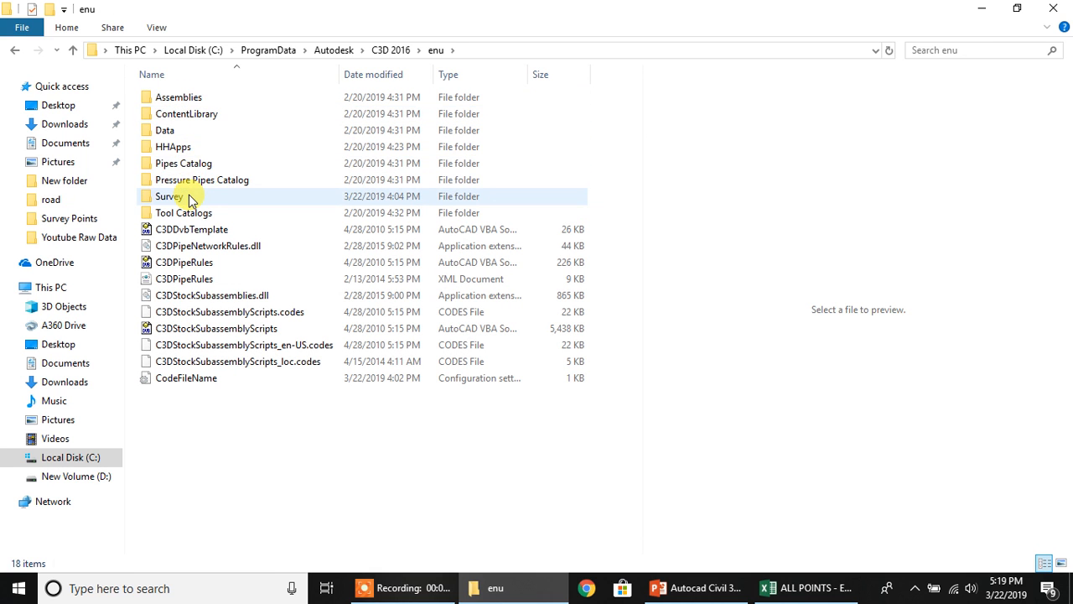
double_click(188, 195)
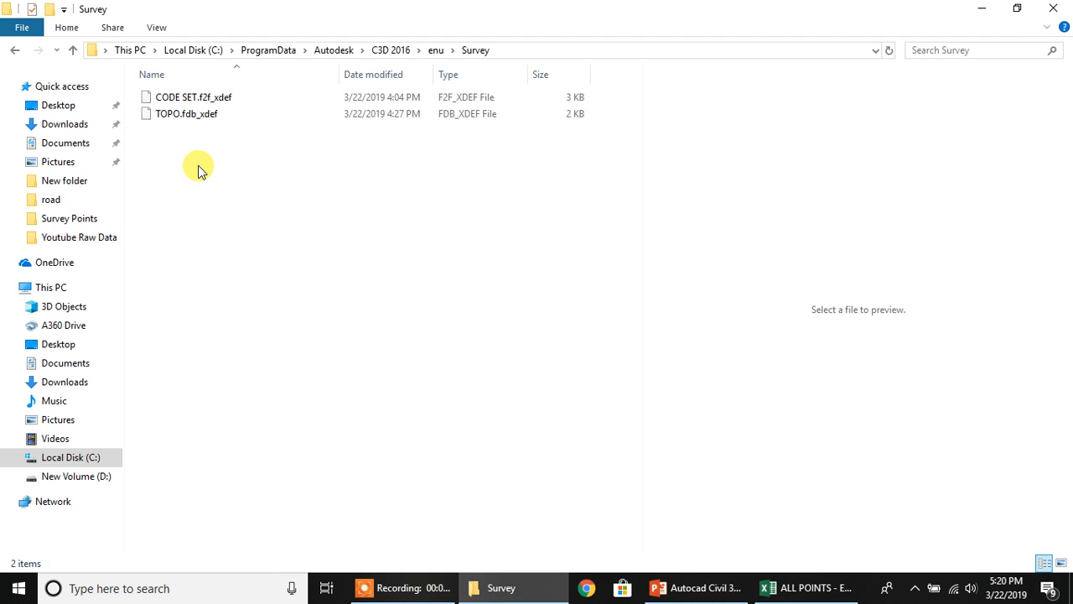
left_click_drag(214, 173, 239, 148)
key("Delete")
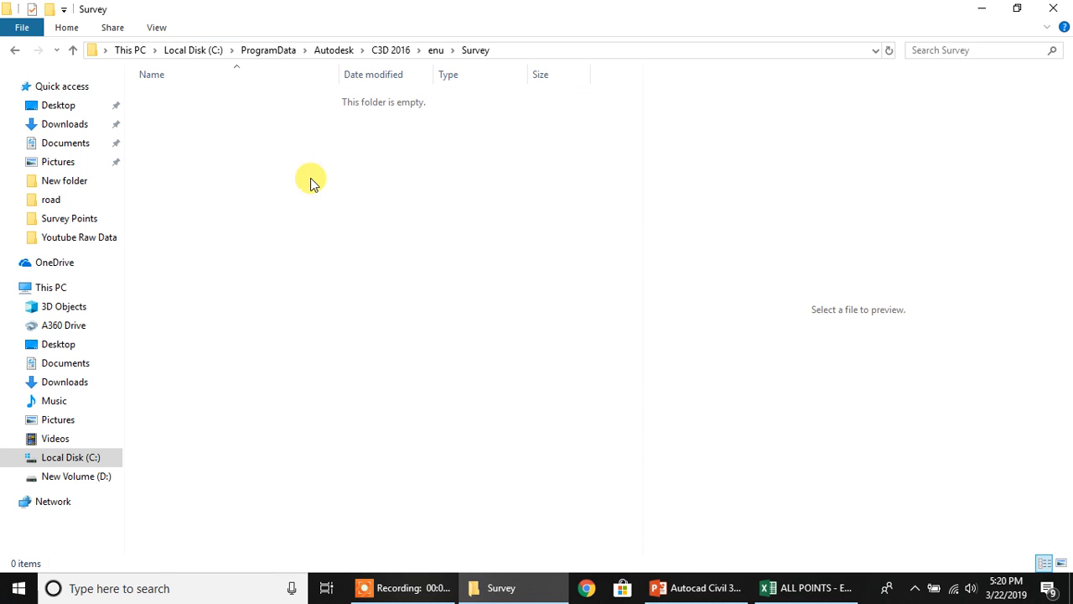
left_click(1055, 10)
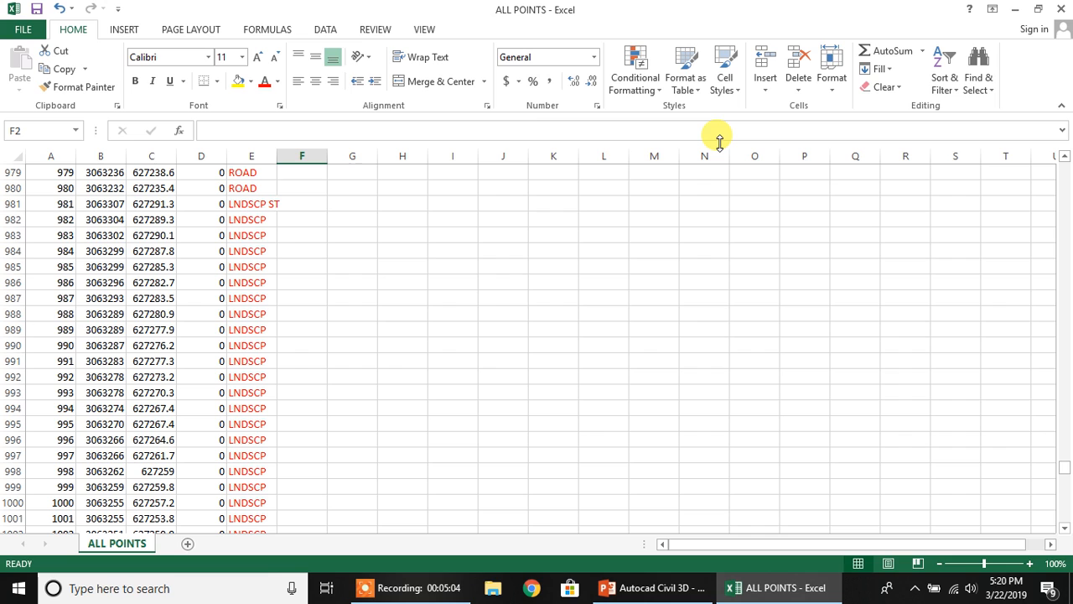
left_click(1014, 15)
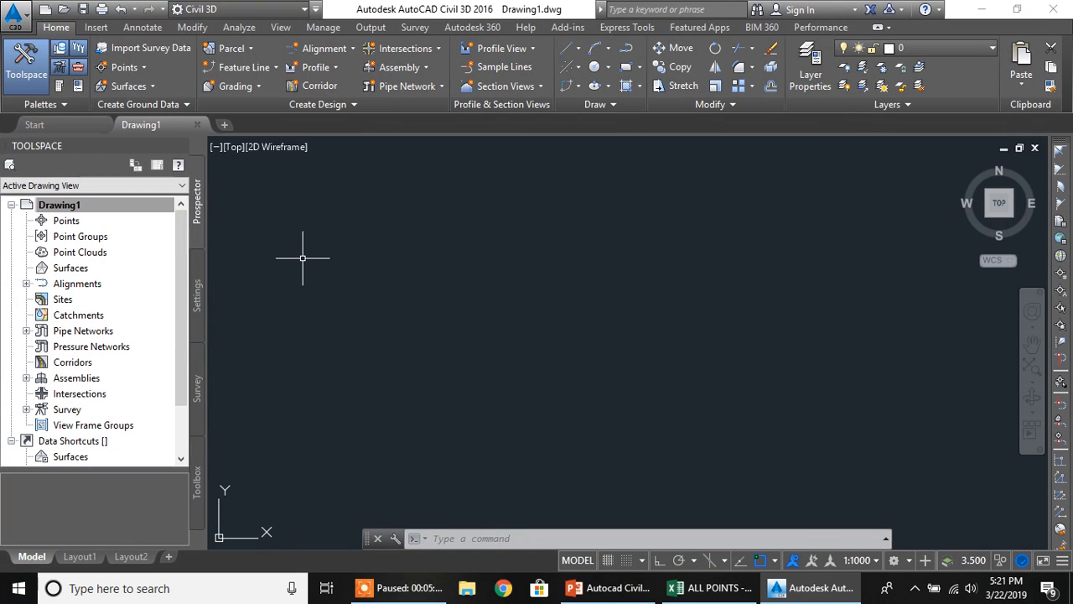
In the drawing settings of Drawing1, keep Meters as the drawing units and set the scale to 1:250
left_click(20, 15)
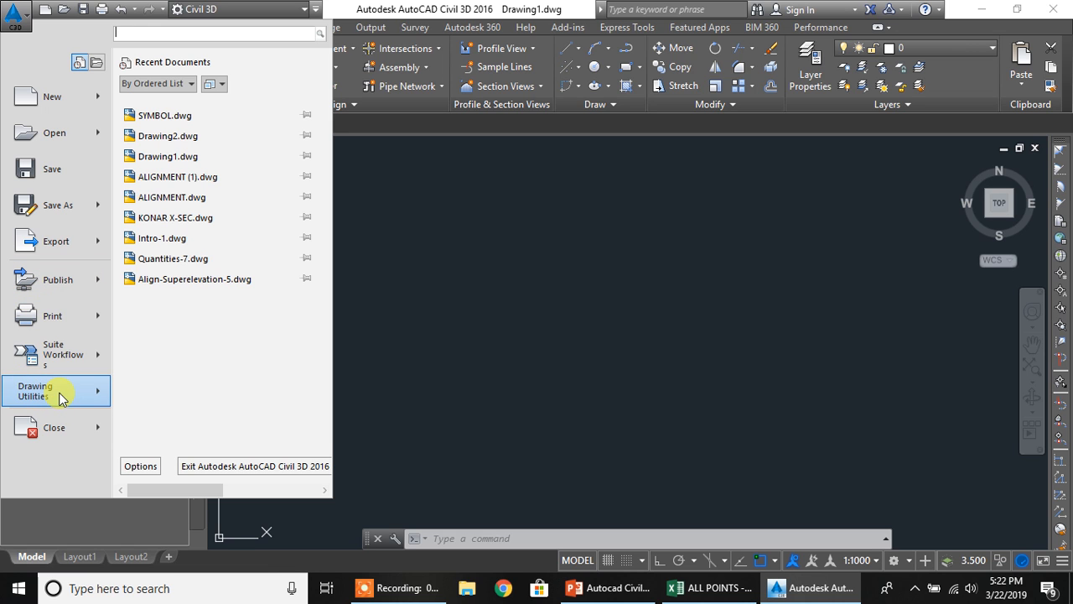
mouse_move(65, 394)
left_click(228, 173)
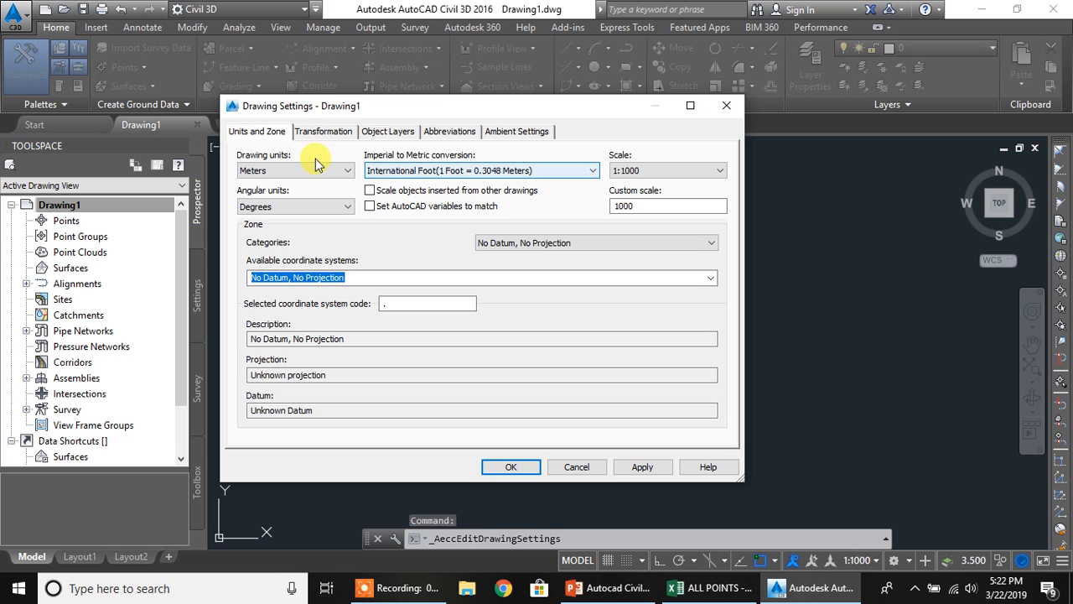
left_click(315, 171)
left_click(315, 170)
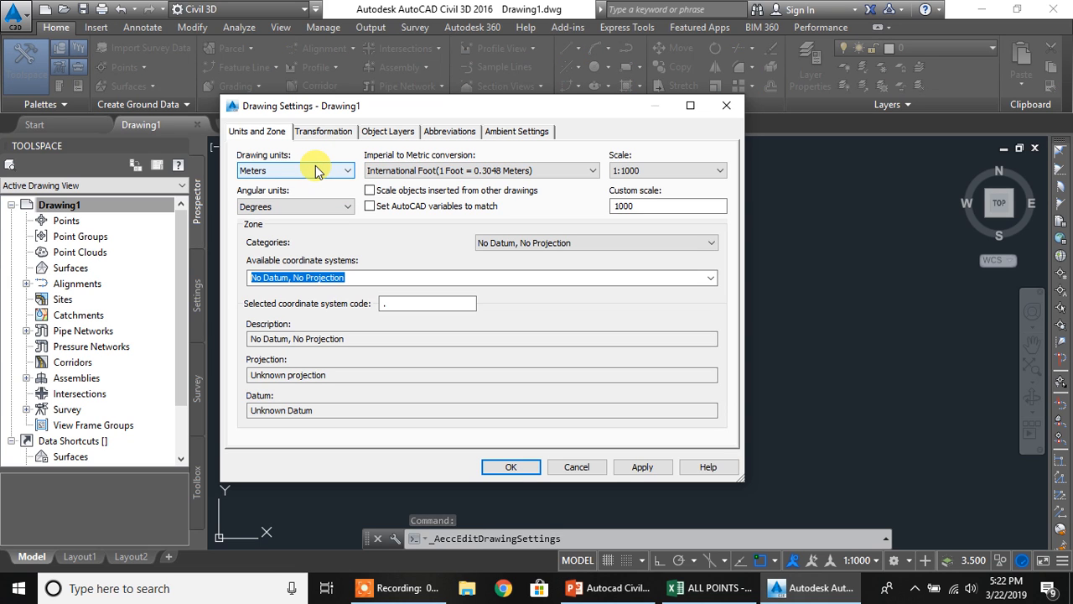
left_click(708, 171)
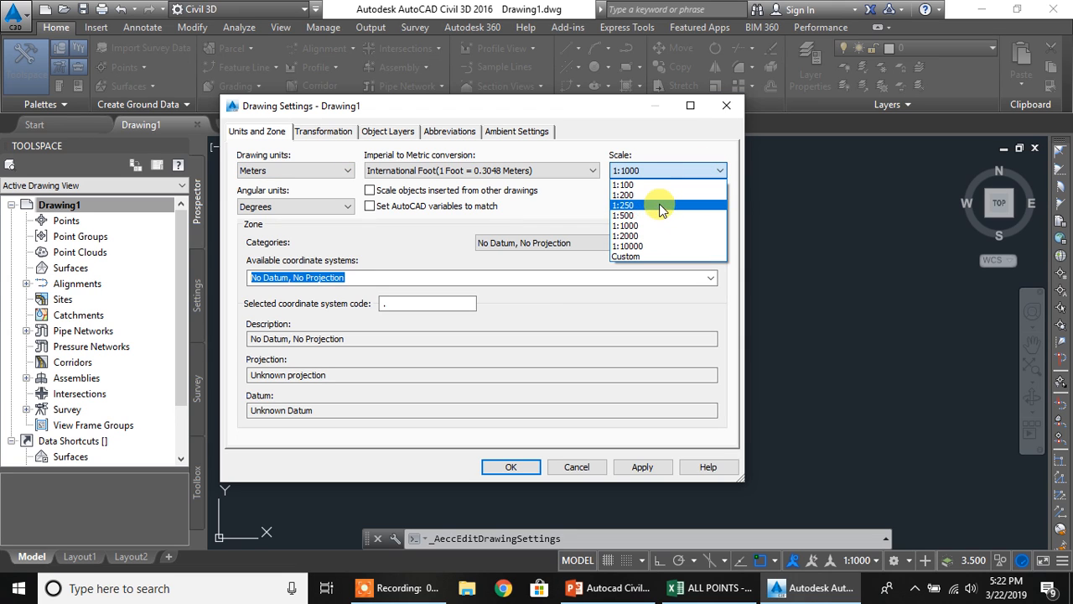
left_click(660, 207)
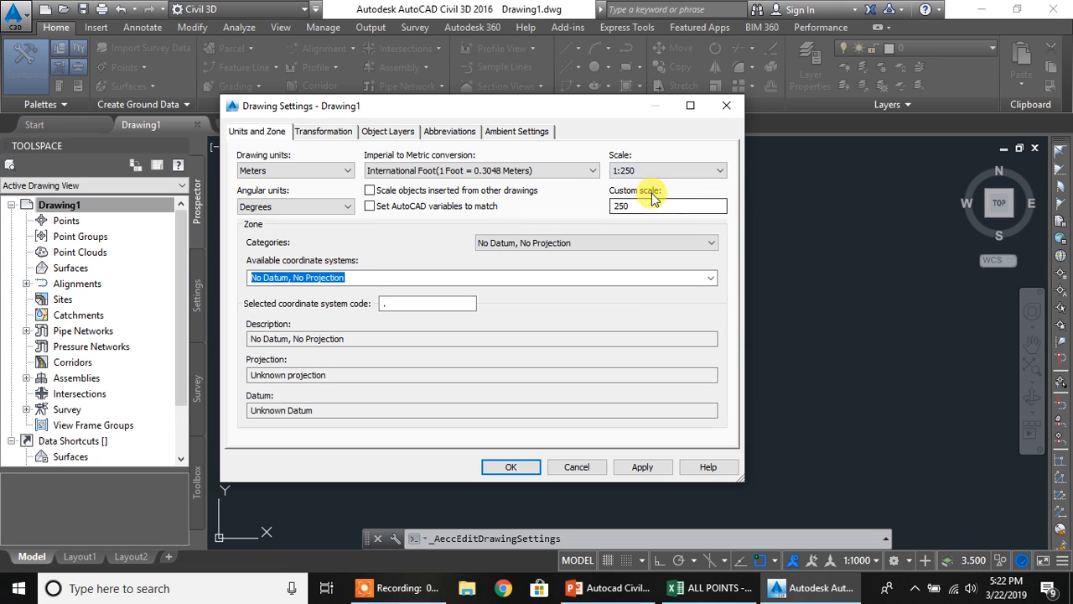
Look through the coordinate zone categories, keep No Datum, No Projection, and accept the drawing settings
left_click(563, 245)
scroll(563, 419, "down", 10)
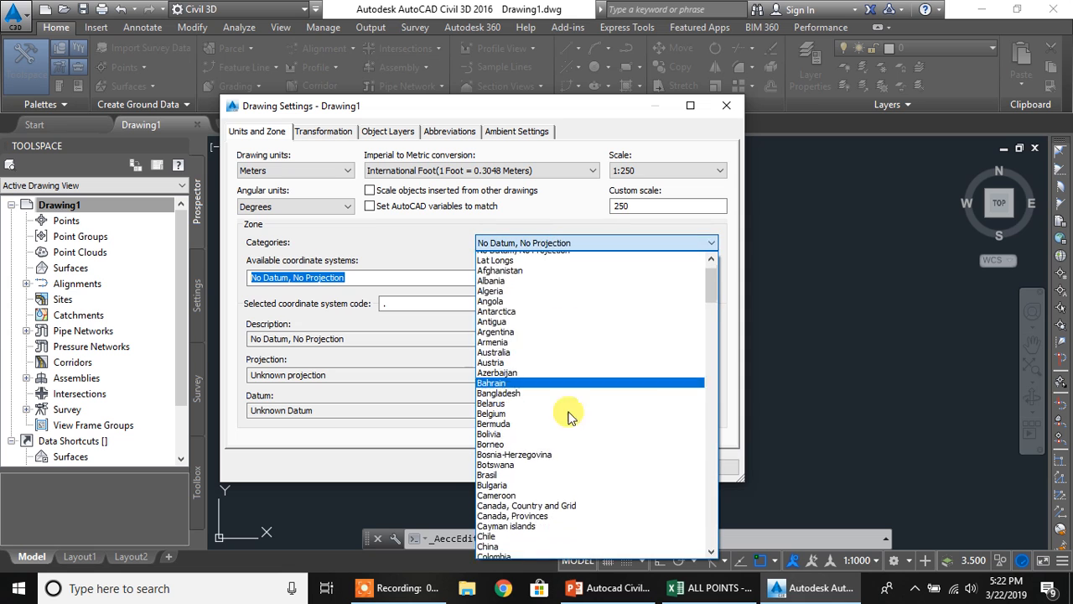
scroll(553, 453, "down", 5)
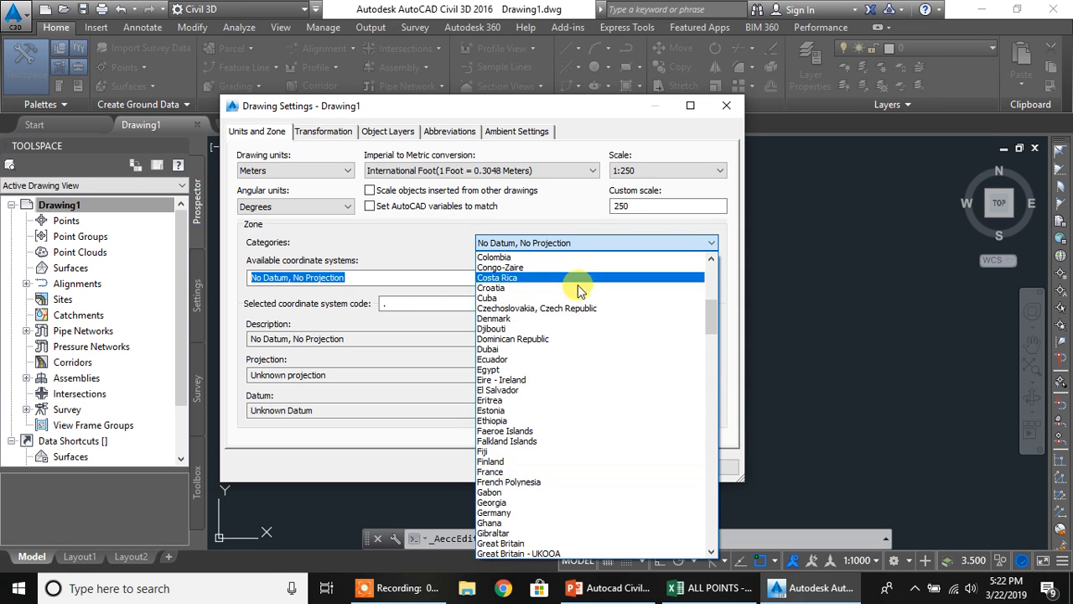
scroll(545, 520, "down", 20)
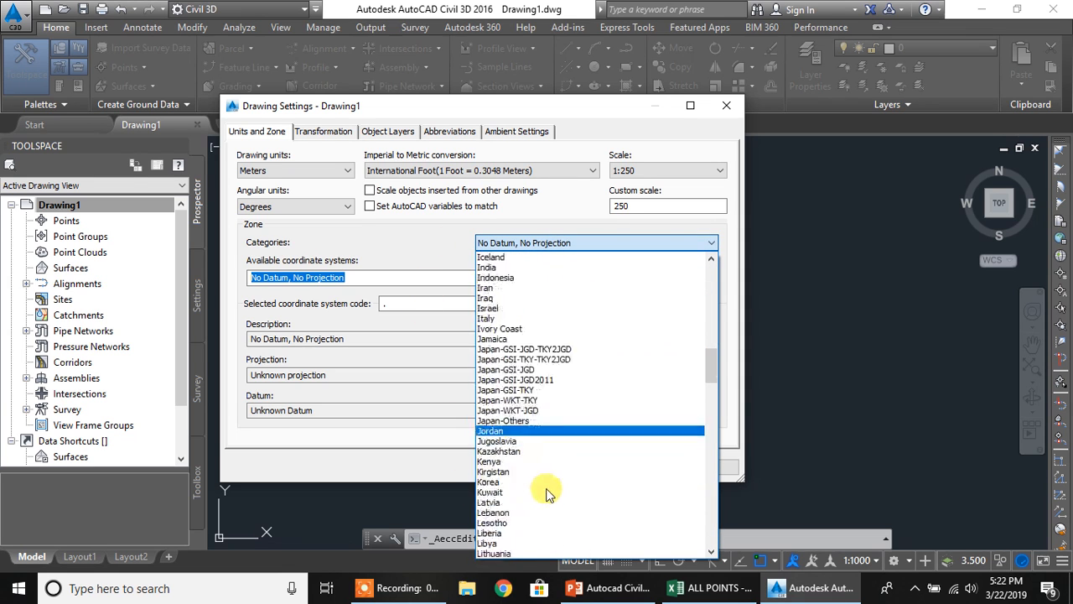
scroll(447, 351, "down", 8)
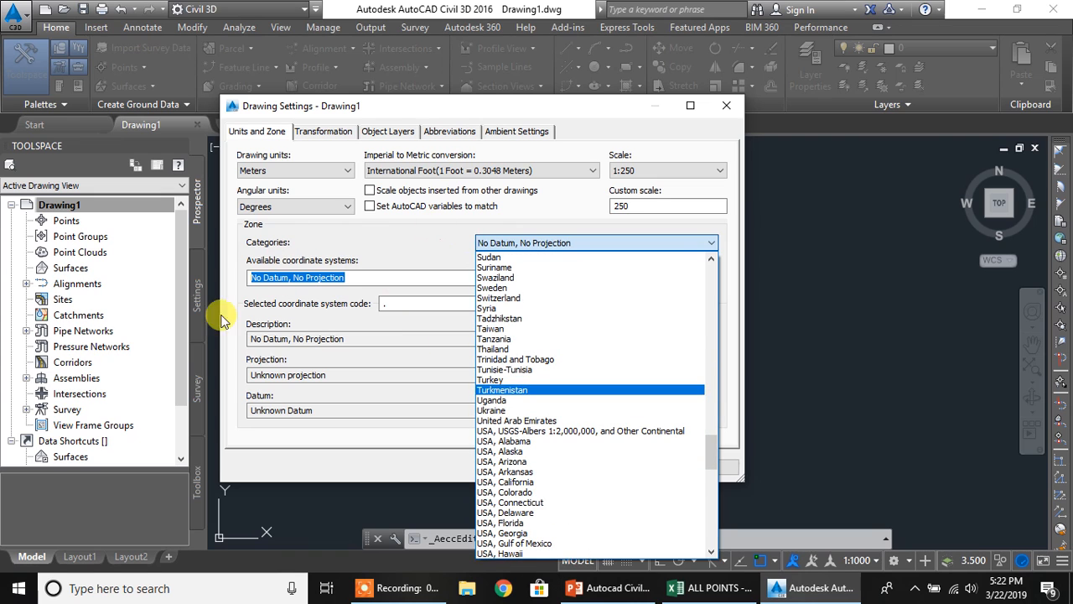
left_click(365, 242)
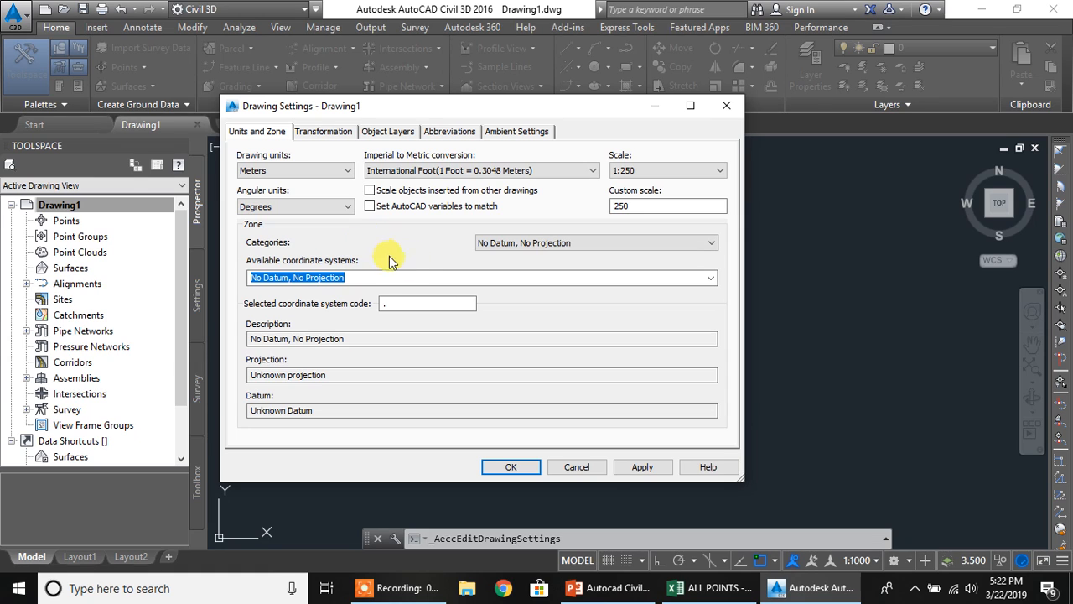
left_click(523, 472)
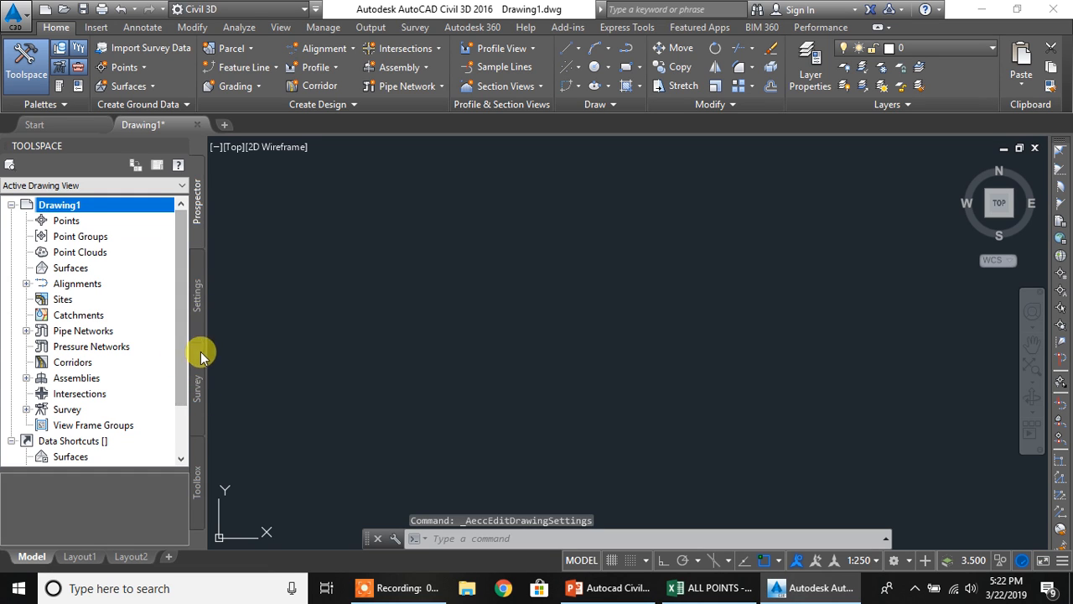
Create a new local survey database named PRACTICE
left_click(195, 381)
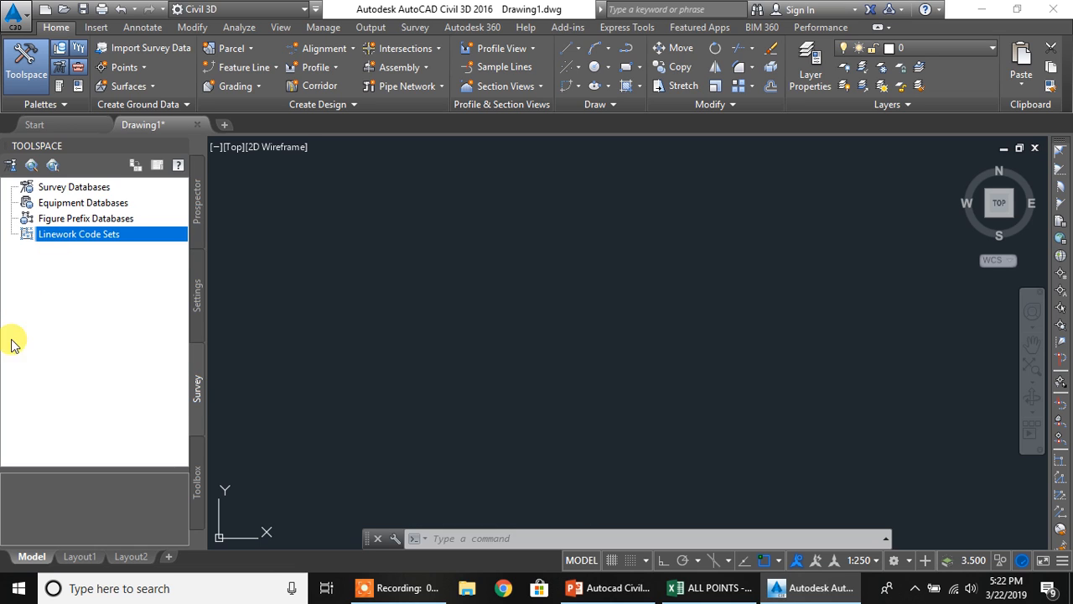
left_click(104, 191)
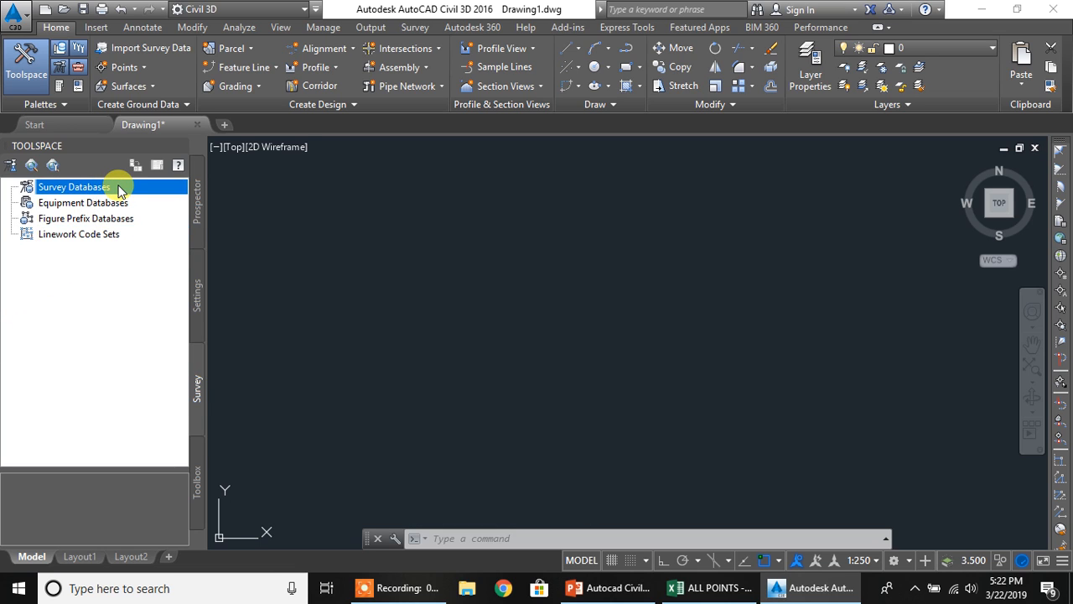
right_click(120, 190)
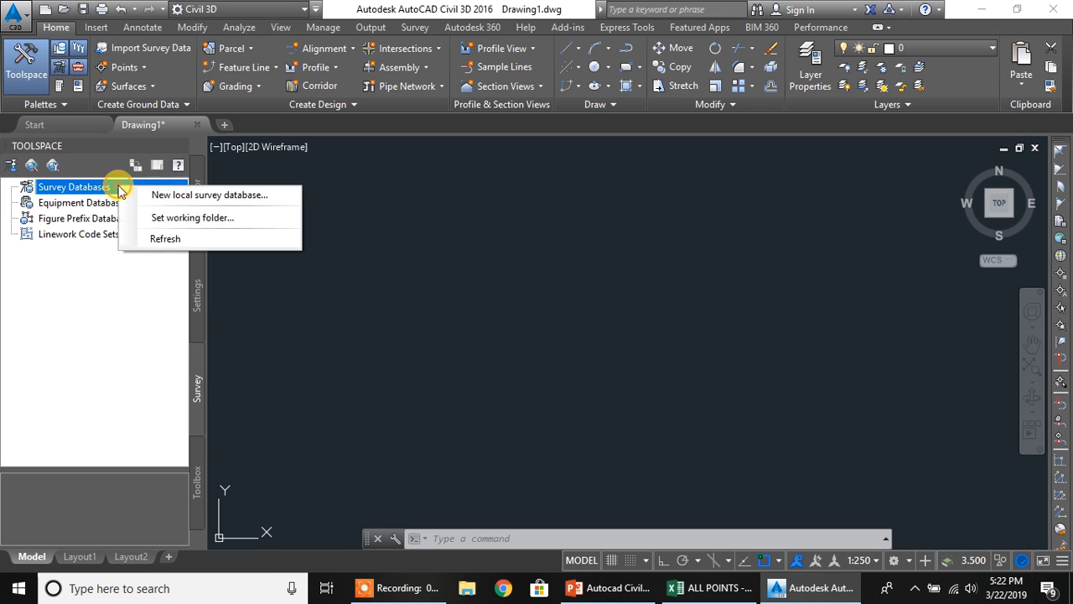
left_click(202, 196)
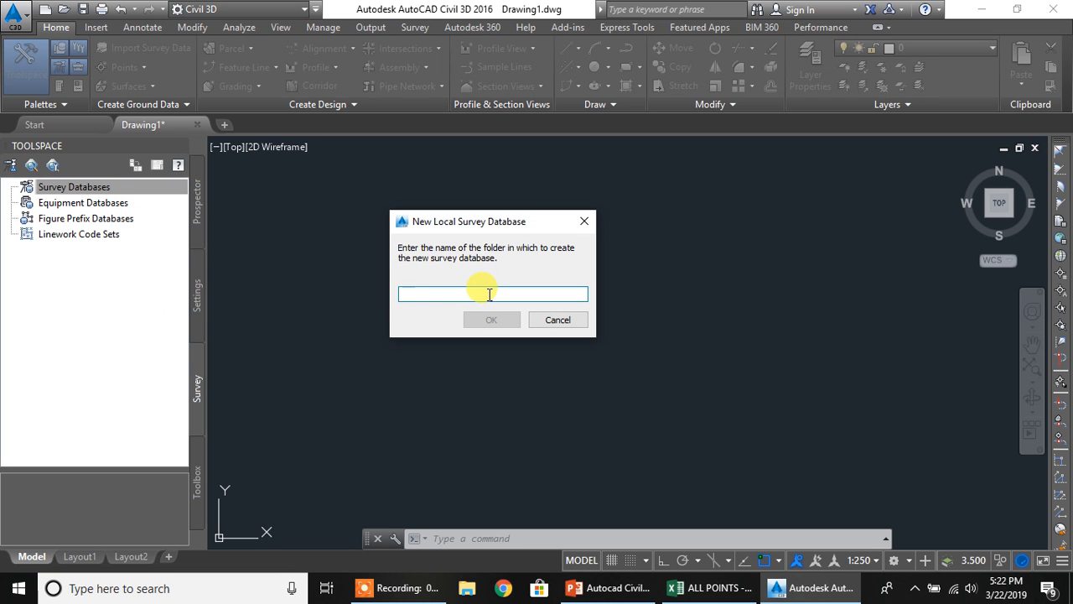
type("PRACTICE")
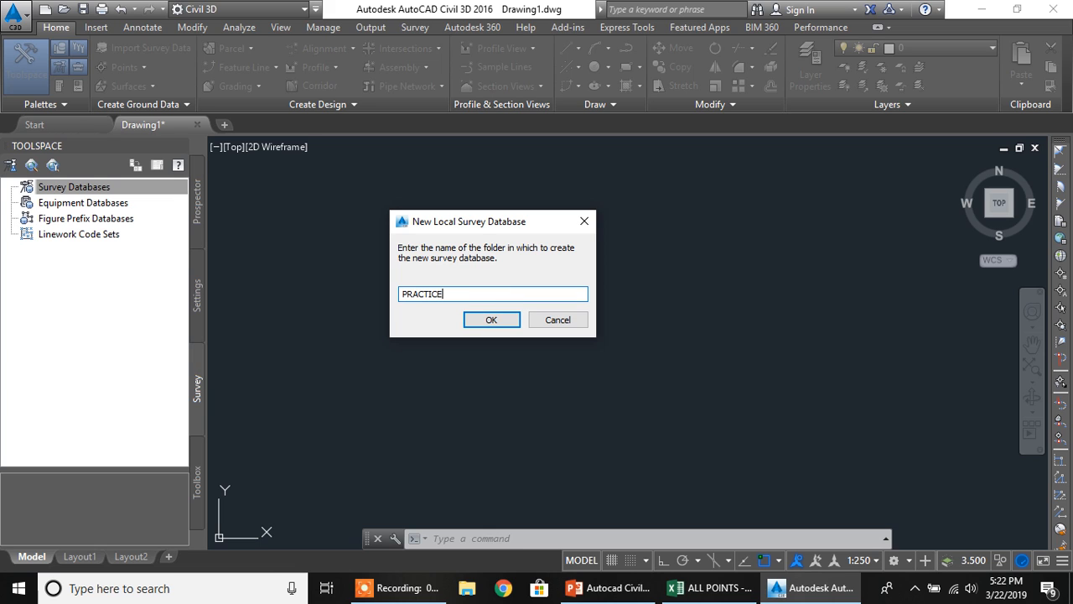
left_click(491, 321)
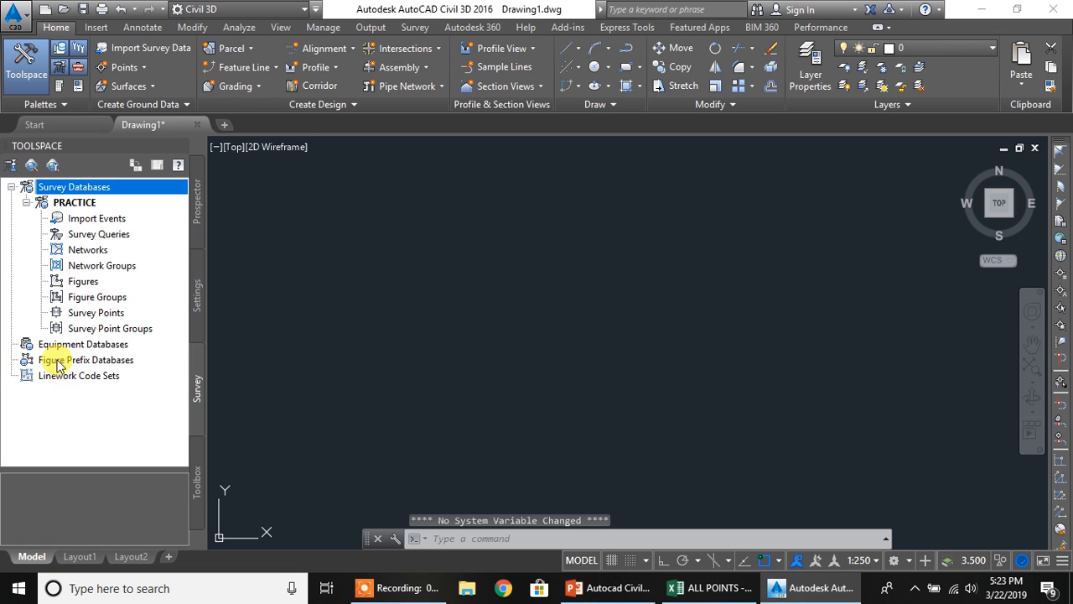
Create a linework code set named CODE SET and set its Begin special code to ST
left_click(80, 379)
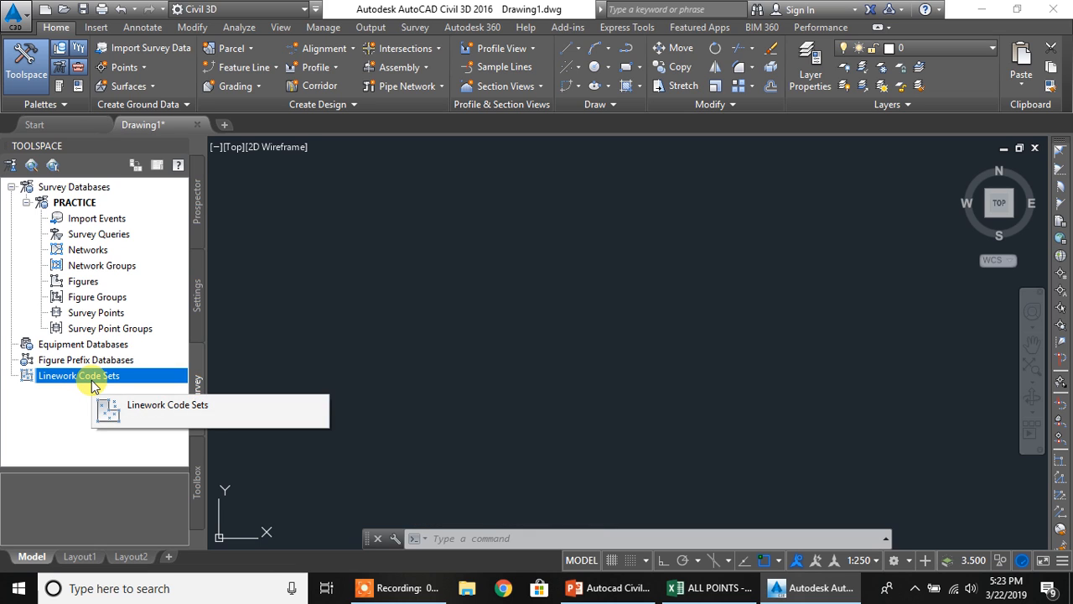
right_click(134, 378)
left_click(142, 381)
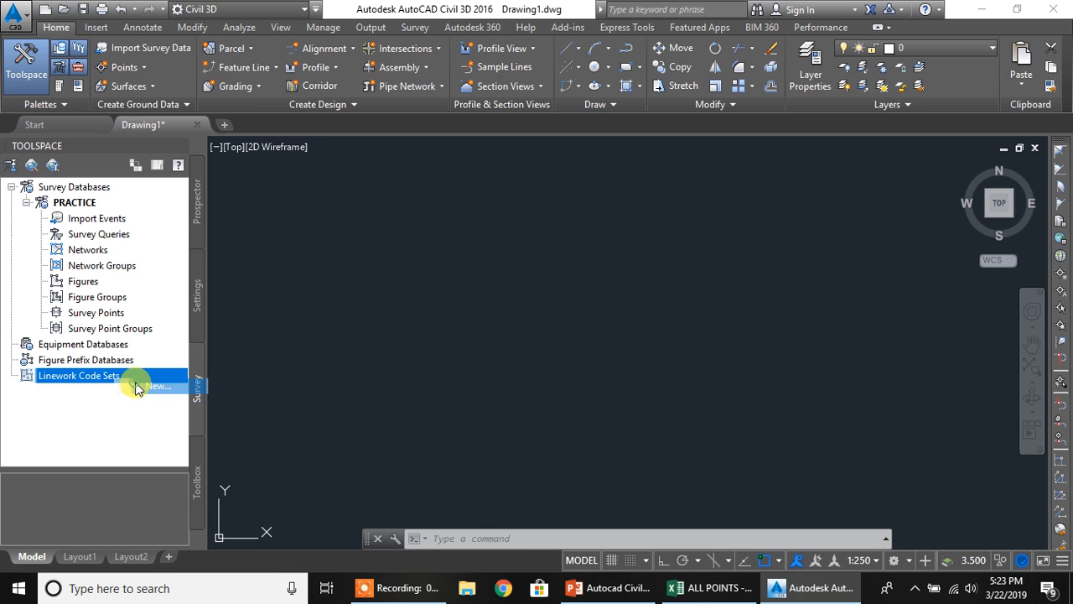
type("CODE SET")
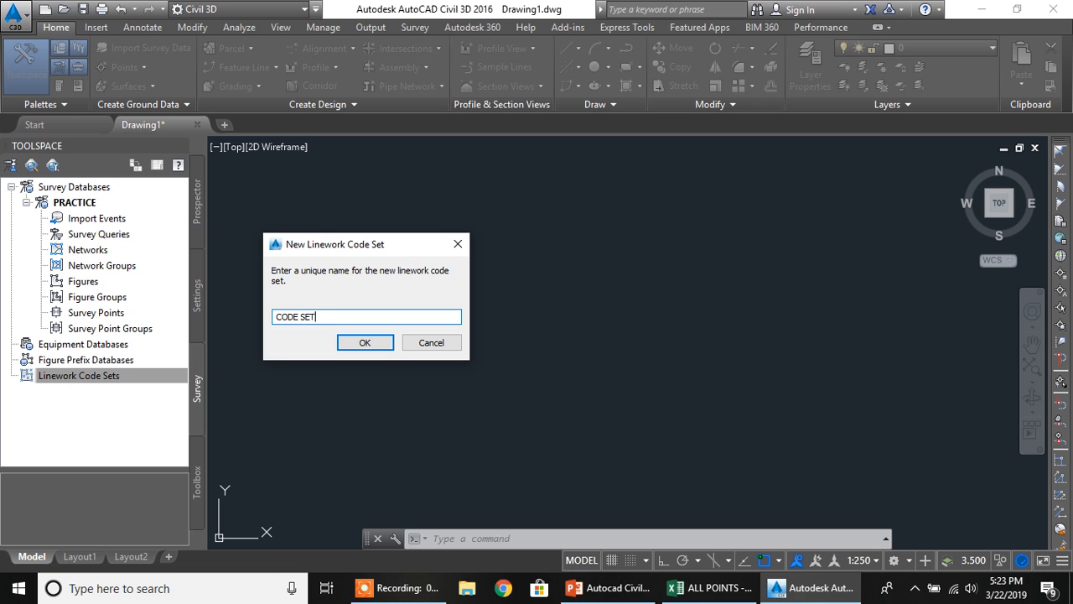
left_click(365, 342)
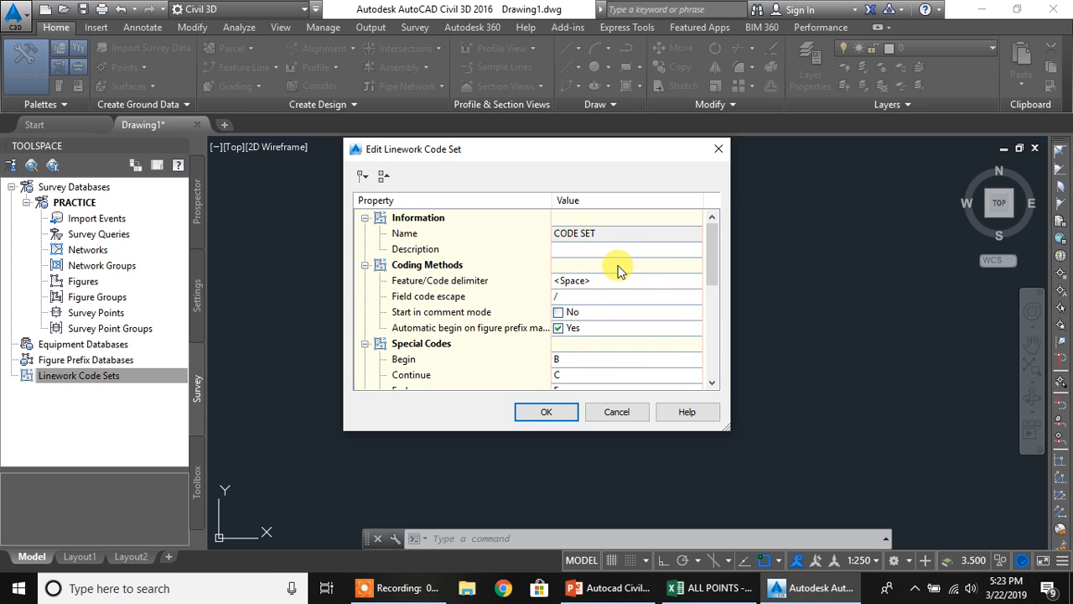
scroll(601, 310, "down", 2)
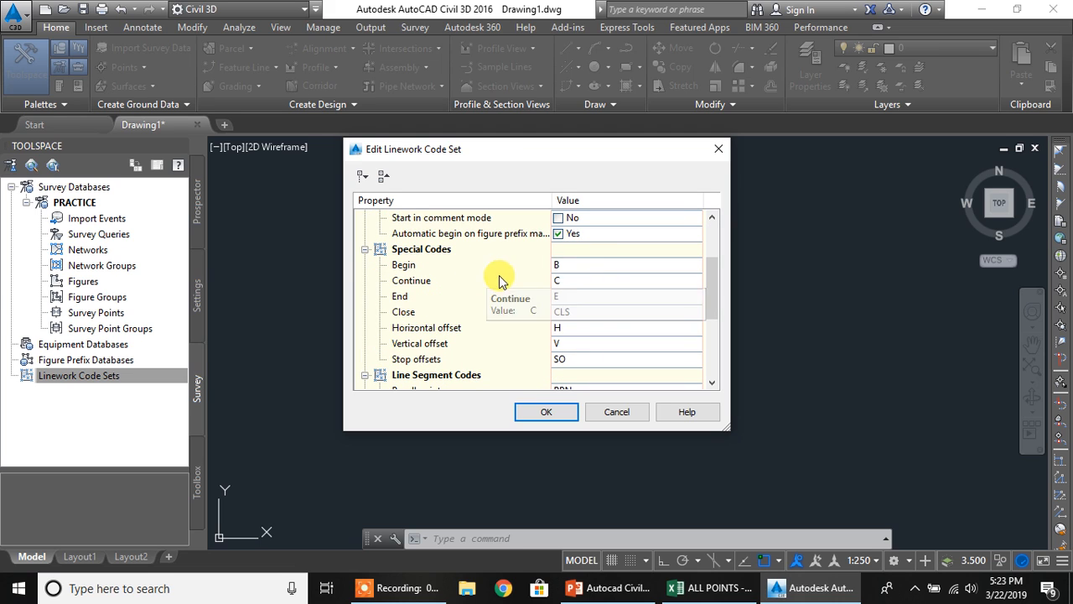
left_click(600, 265)
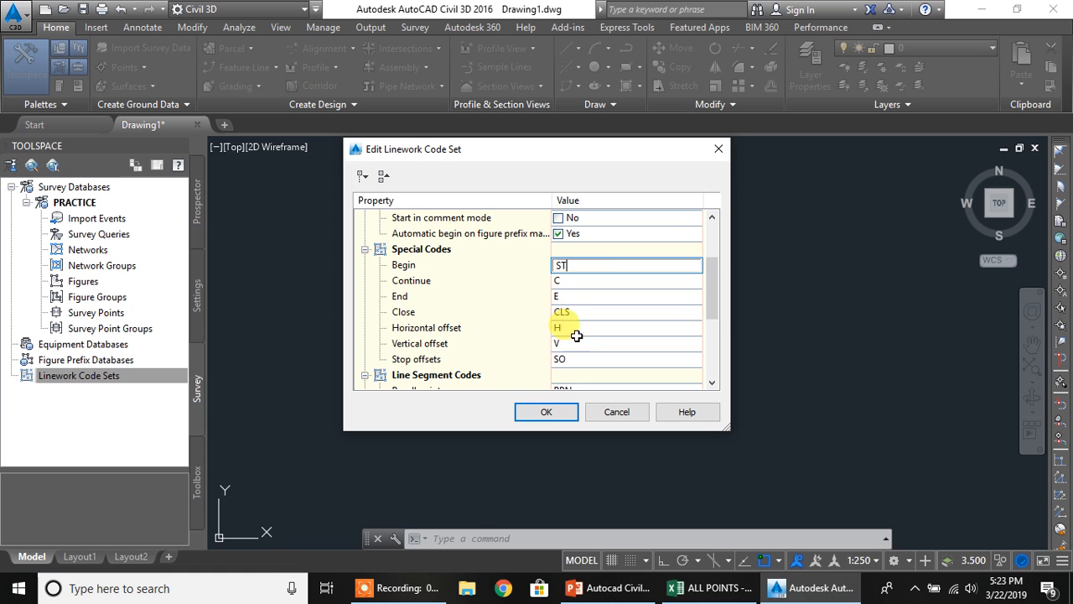
Switch to the ALL POINTS workbook in Excel and check how the BLD points in column E mark figure starts and closes
left_click(755, 589)
scroll(259, 355, "up", 10)
scroll(259, 357, "up", 20)
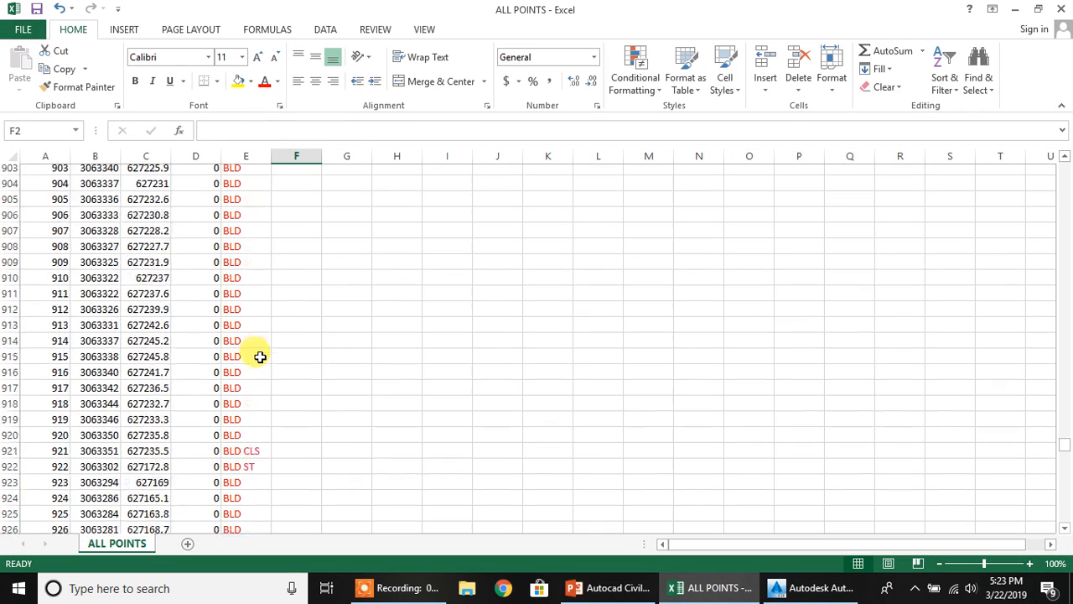
scroll(259, 355, "down", 1)
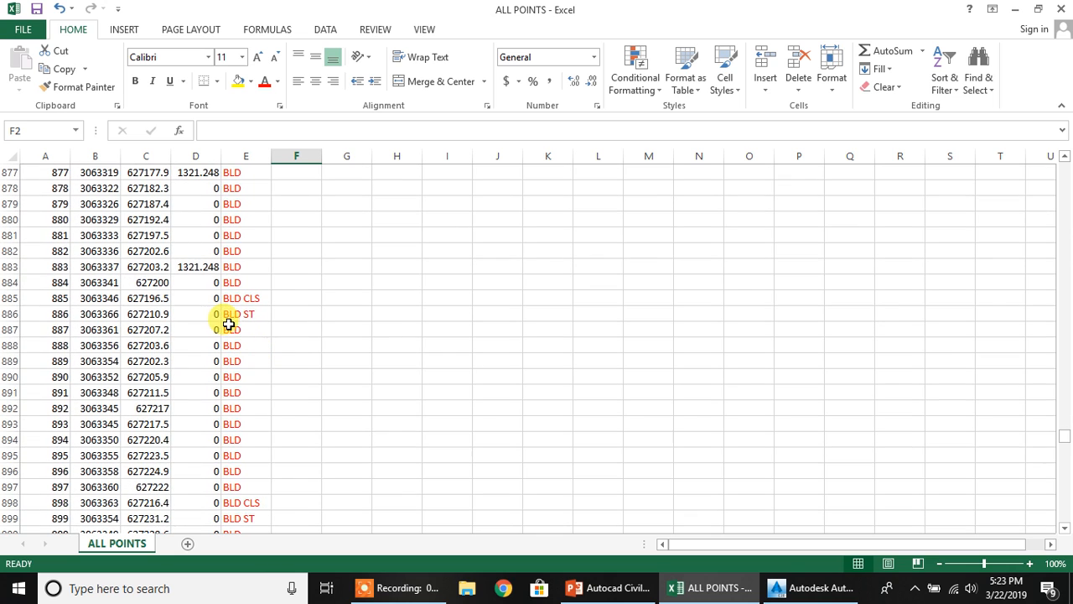
scroll(255, 360, "down", 2)
scroll(253, 363, "down", 1)
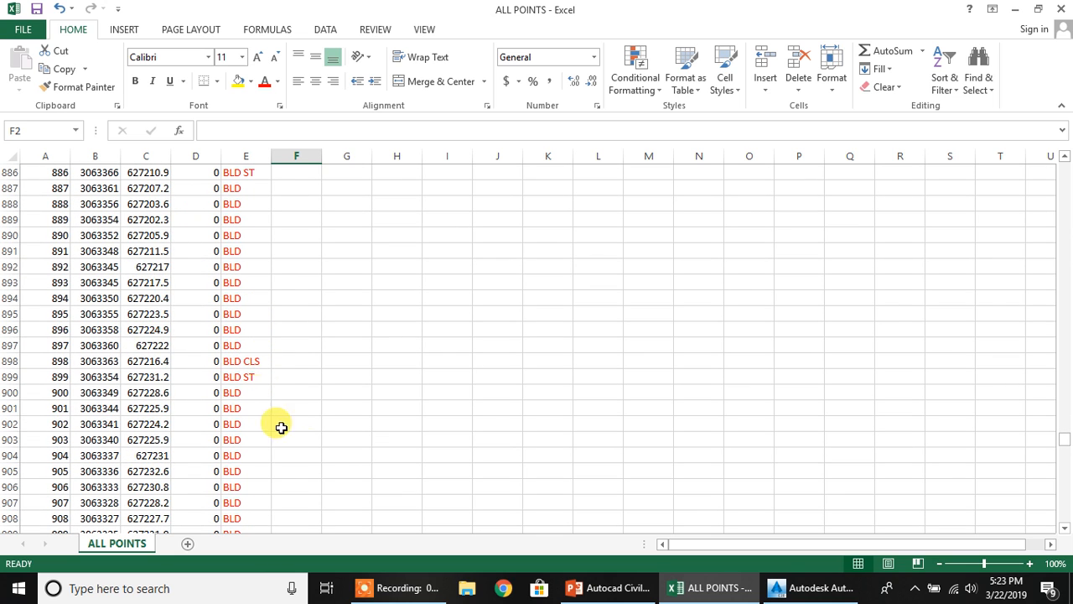
scroll(412, 461, "up", 6)
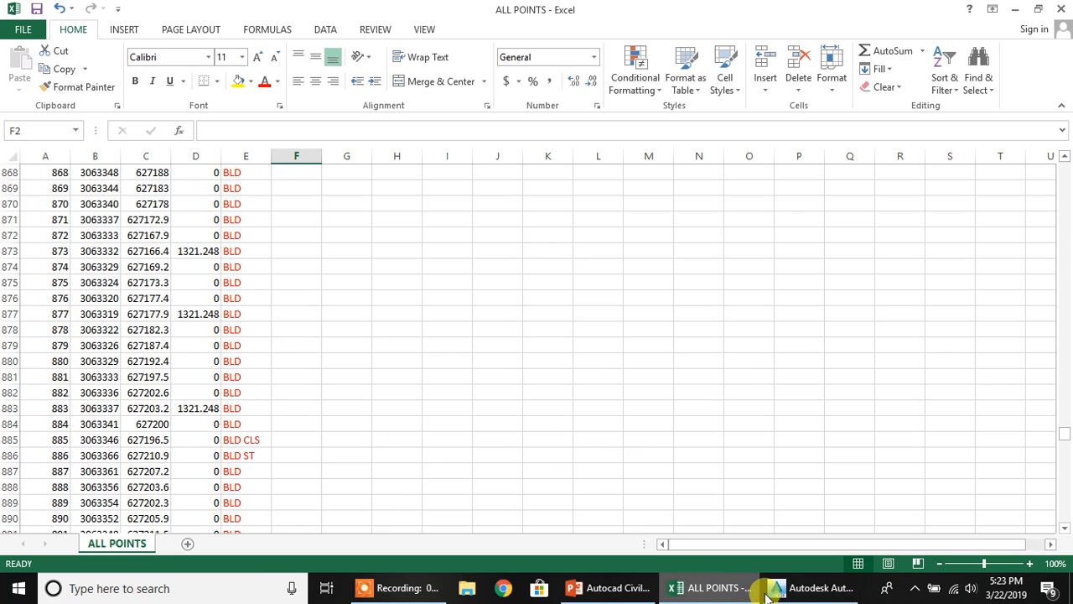
Enable automatic begin on figure prefix match in CODE SET and recheck the BLD codes in the ALL POINTS workbook
left_click(796, 594)
left_click(558, 233)
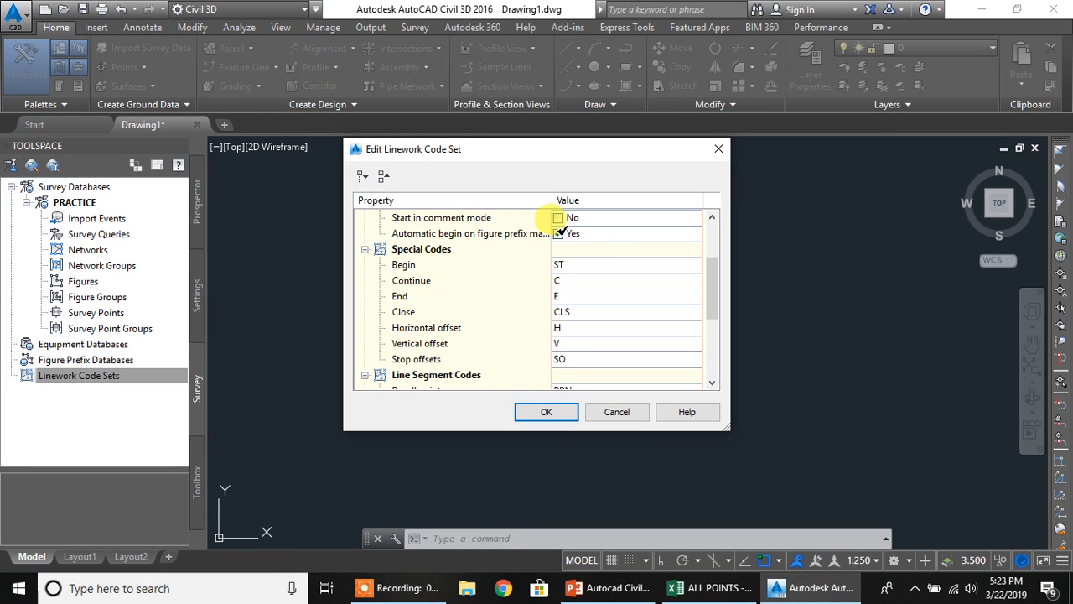
left_click(708, 587)
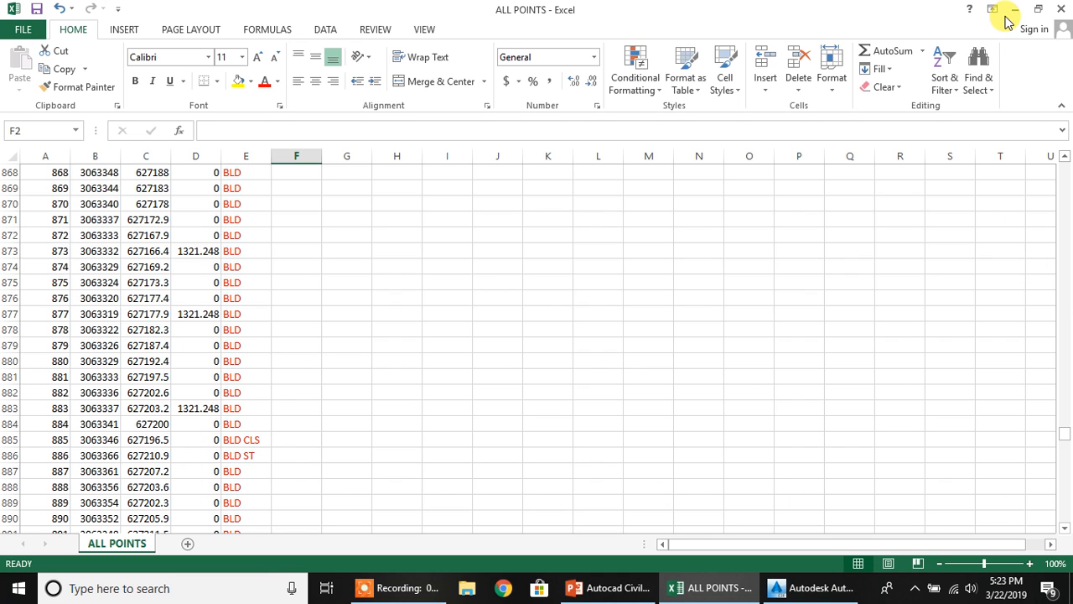
left_click(801, 586)
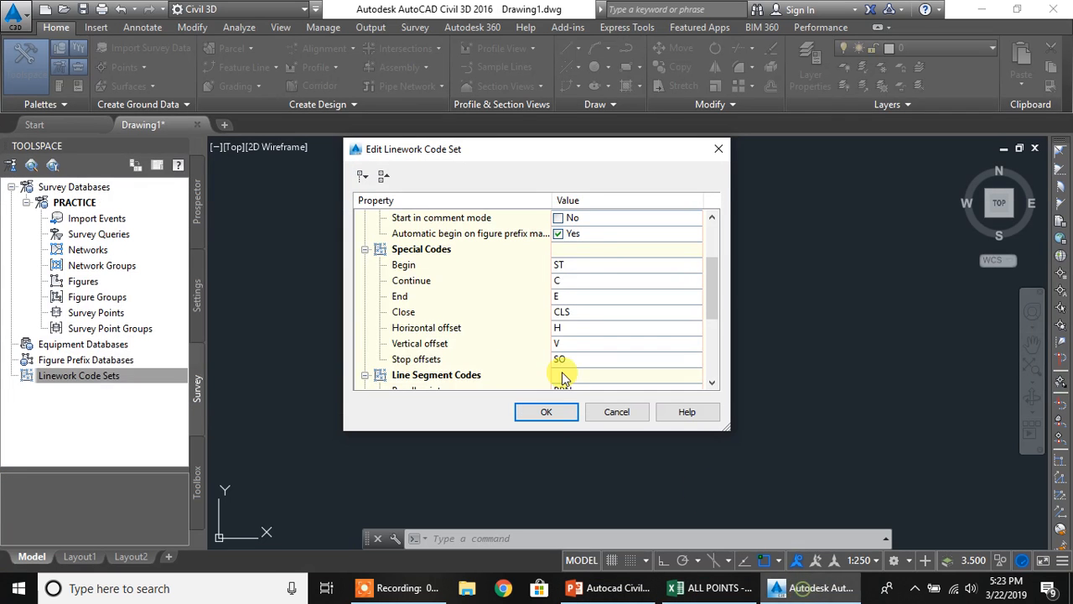
Compare the coding methods and special codes with the point codes in the ALL POINTS workbook and accept the linework code set
scroll(570, 311, "up", 2)
scroll(575, 316, "down", 1)
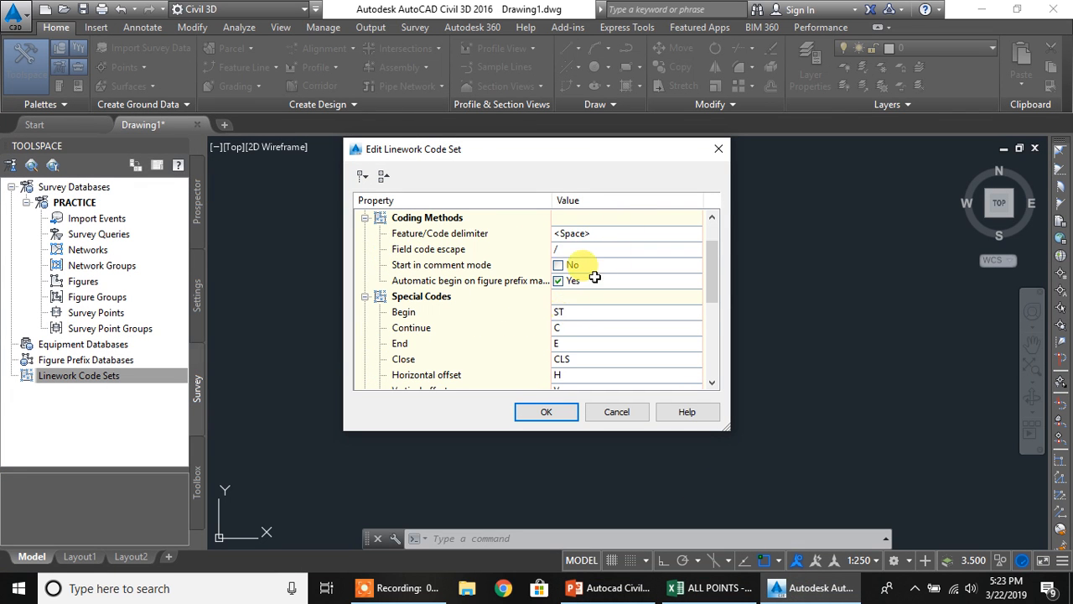
scroll(587, 312, "down", 1)
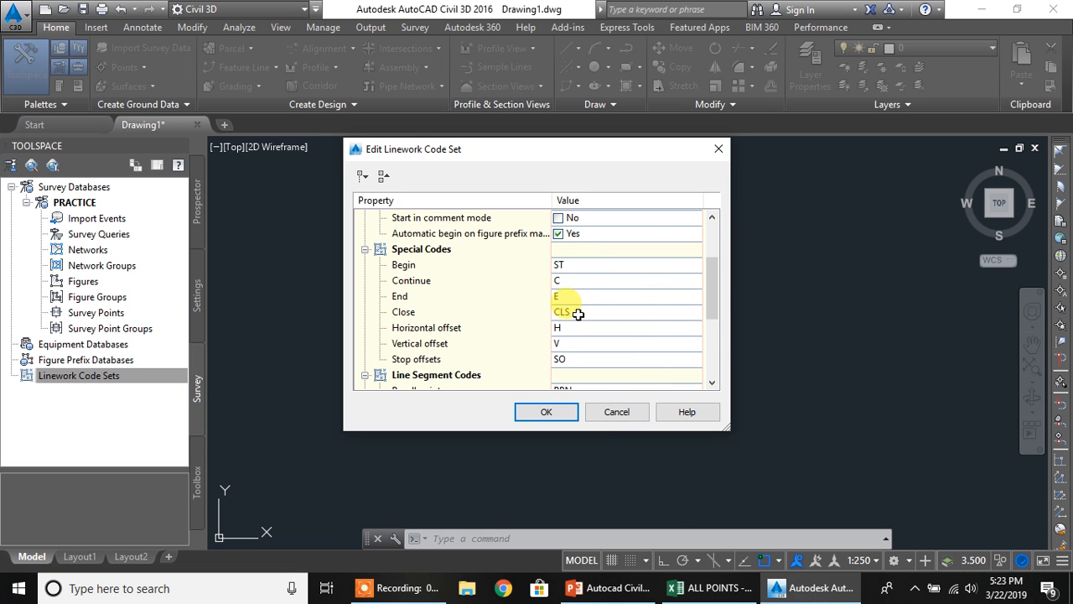
left_click(709, 586)
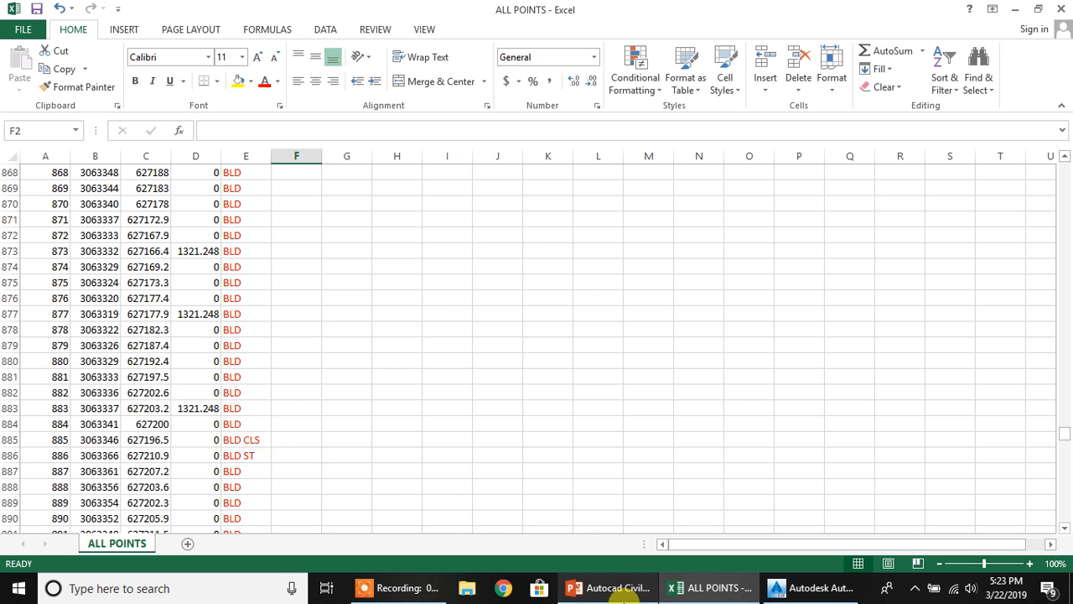
left_click(792, 587)
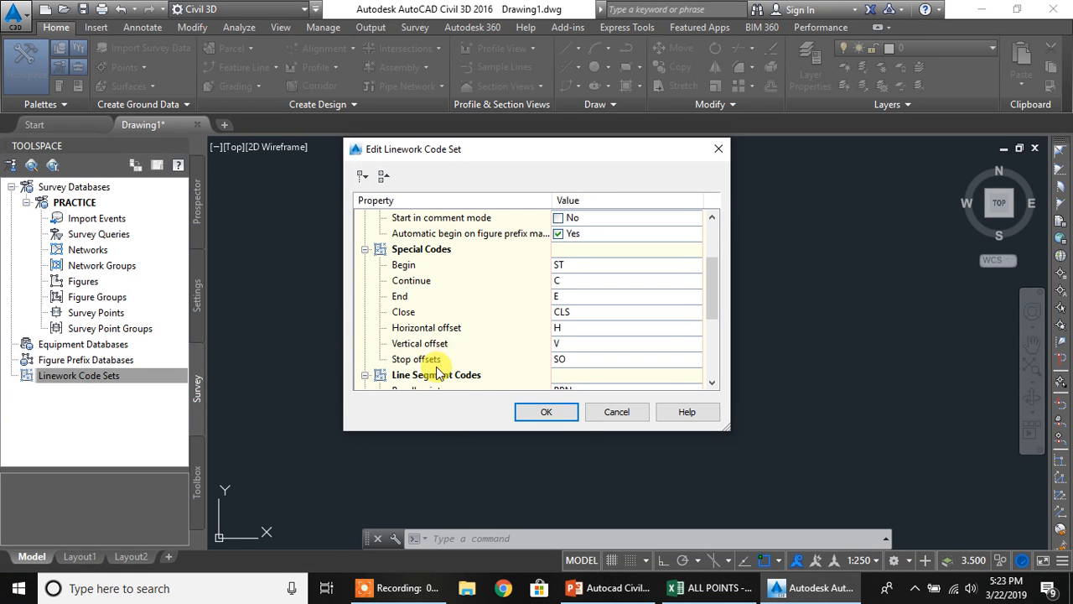
left_click(547, 412)
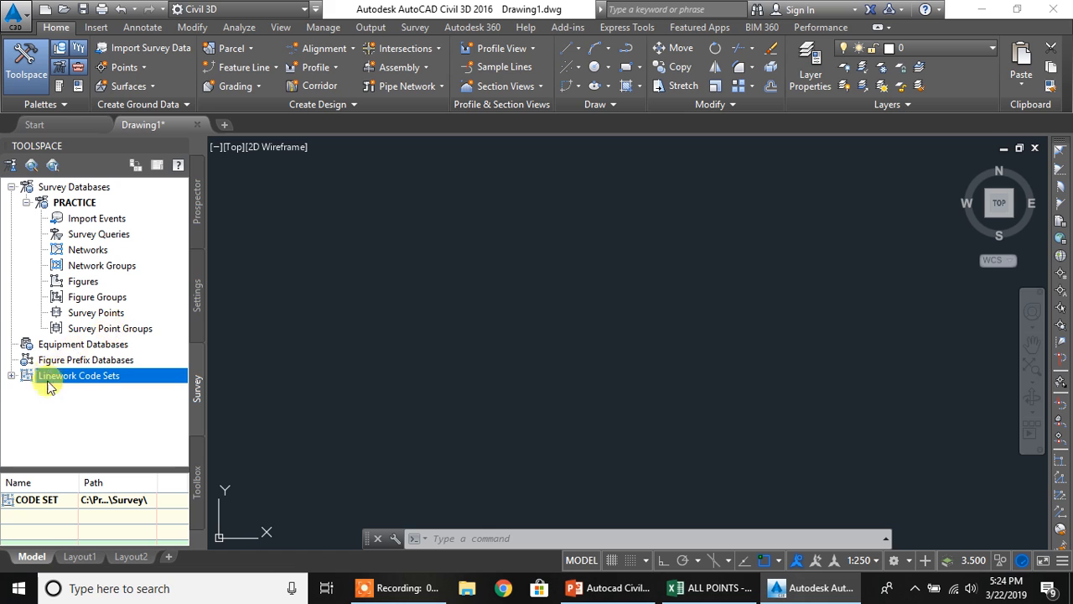
Expand the linework code sets to view CODE SET and select the PRACTICE survey database
left_click(15, 376)
left_click(82, 392)
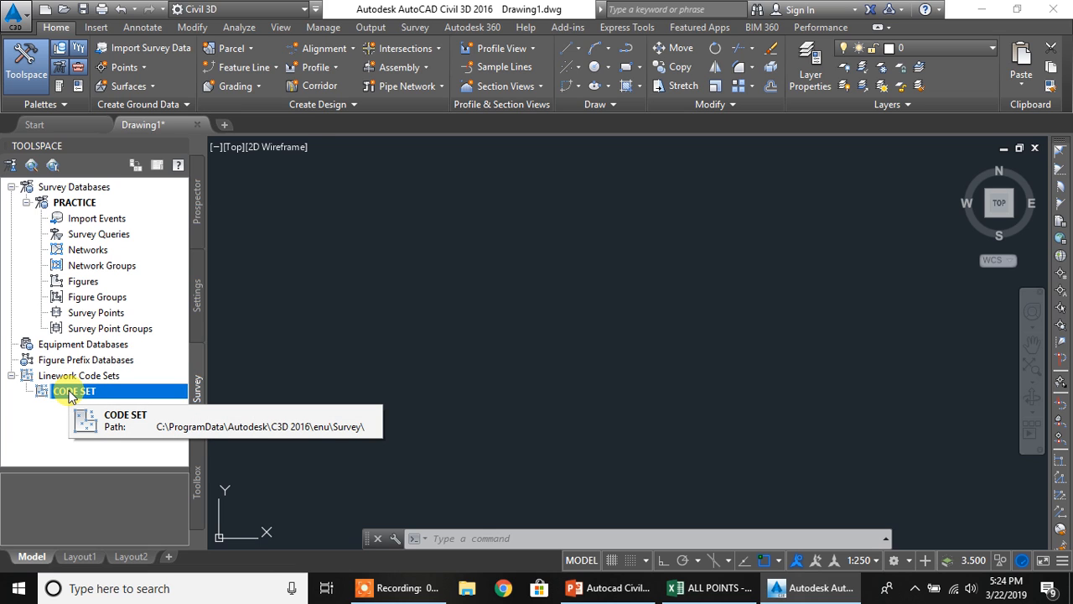
left_click(100, 203)
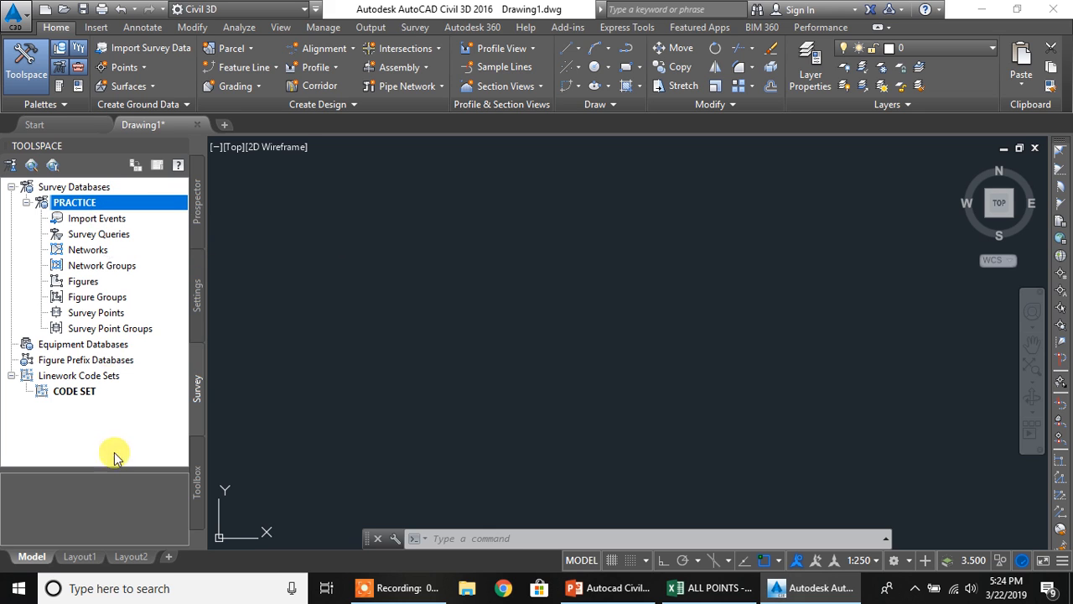
Create a new figure prefix database named TOPO
left_click(81, 360)
right_click(126, 362)
left_click(139, 370)
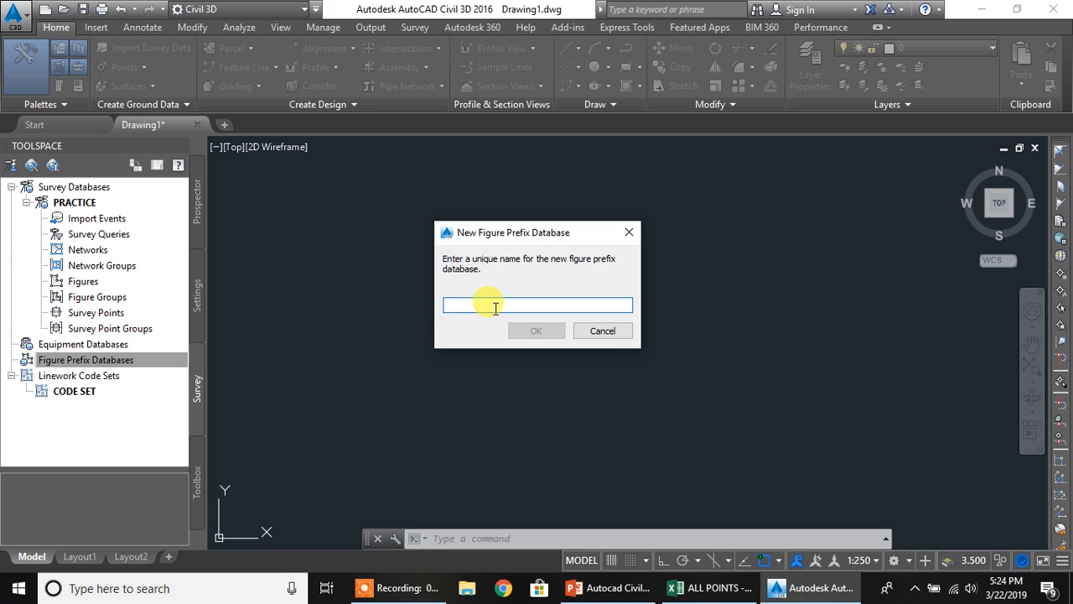
type("TOPO")
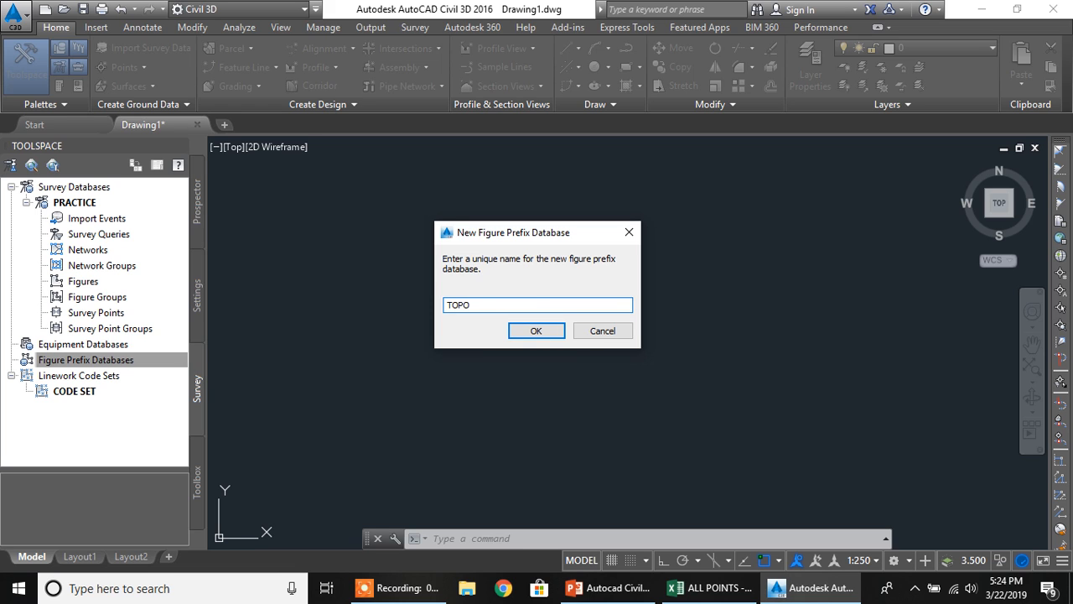
left_click(530, 332)
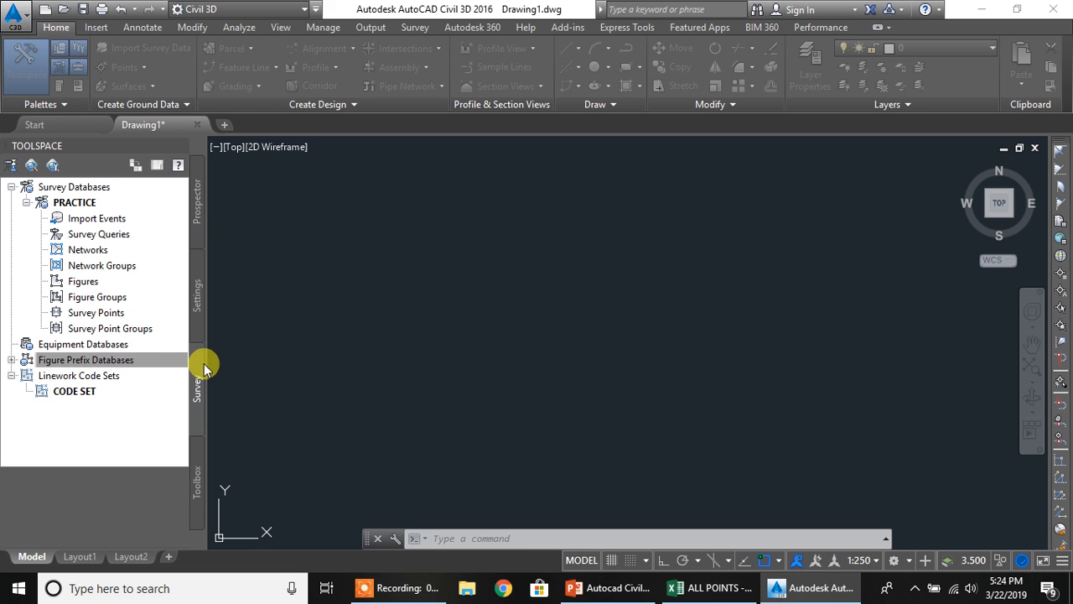
Expand the figure prefix databases and open TOPO for managing its figure prefixes
left_click(11, 359)
left_click(62, 376)
right_click(65, 377)
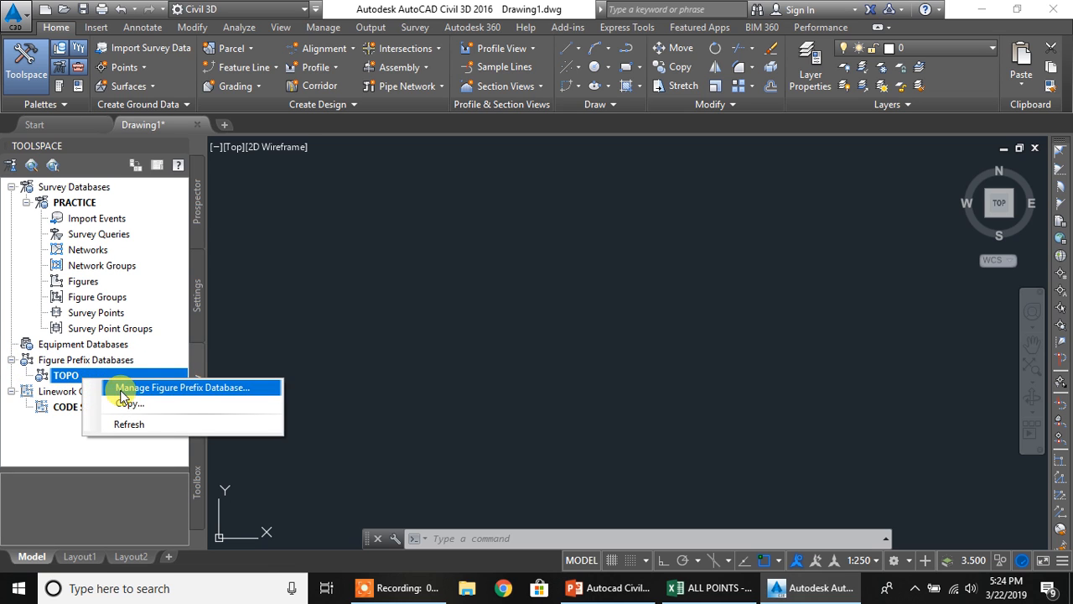
left_click(161, 392)
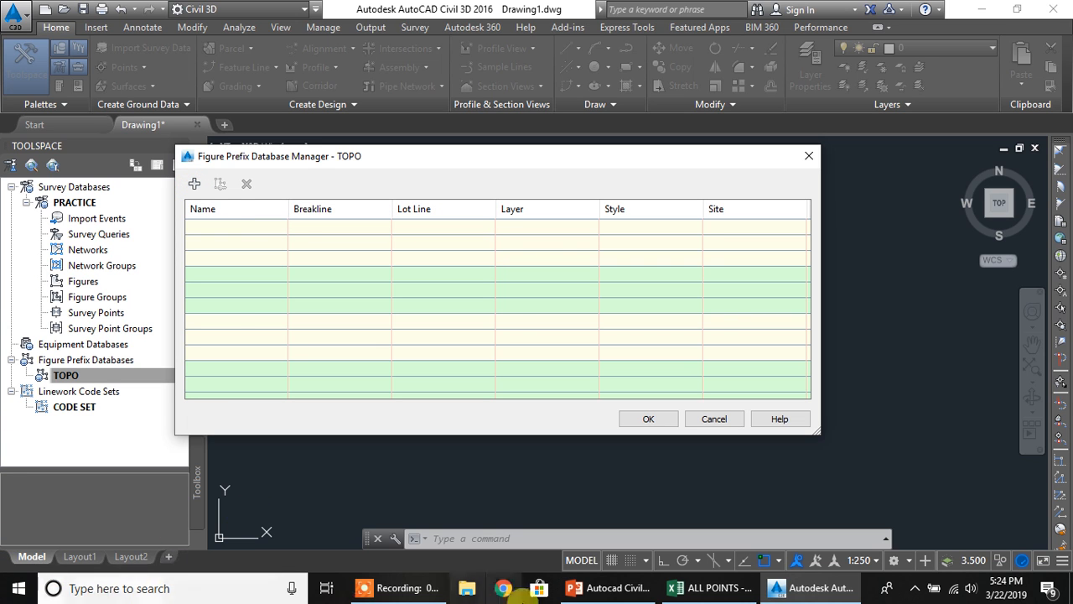
Look through column E of the ALL POINTS workbook for the figure codes in use, then return to Civil 3D
left_click(698, 591)
scroll(296, 359, "up", 7)
scroll(297, 358, "down", 5)
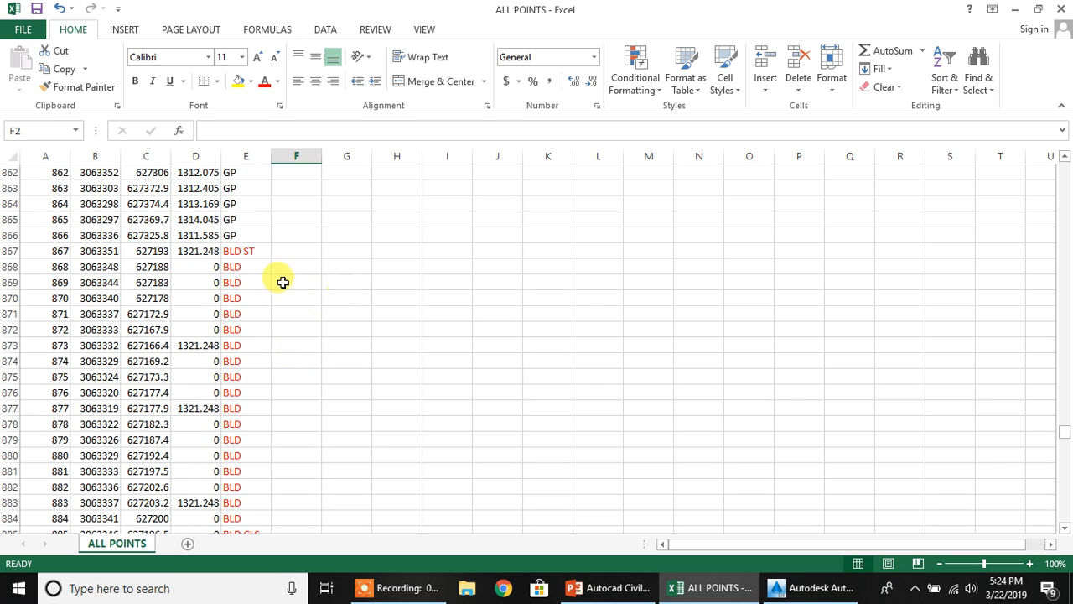
scroll(223, 314, "down", 12)
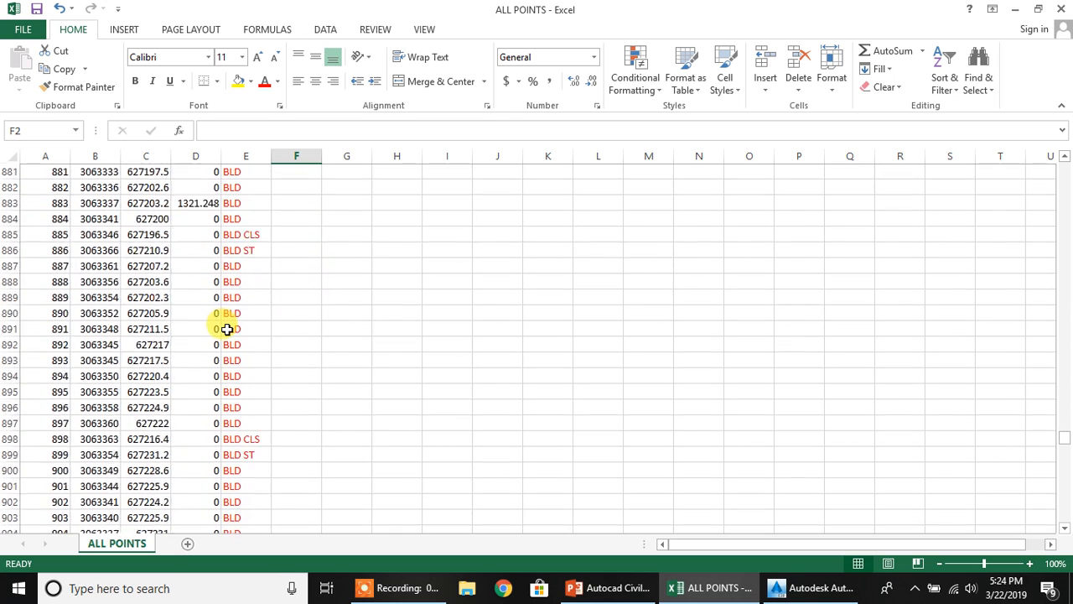
scroll(227, 332, "down", 17)
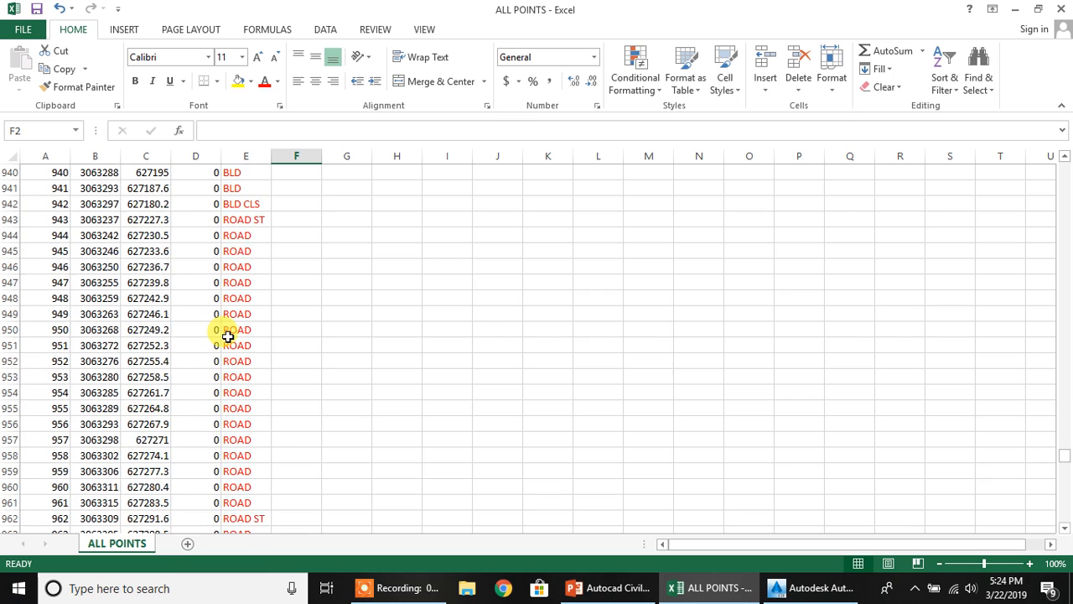
scroll(227, 336, "down", 16)
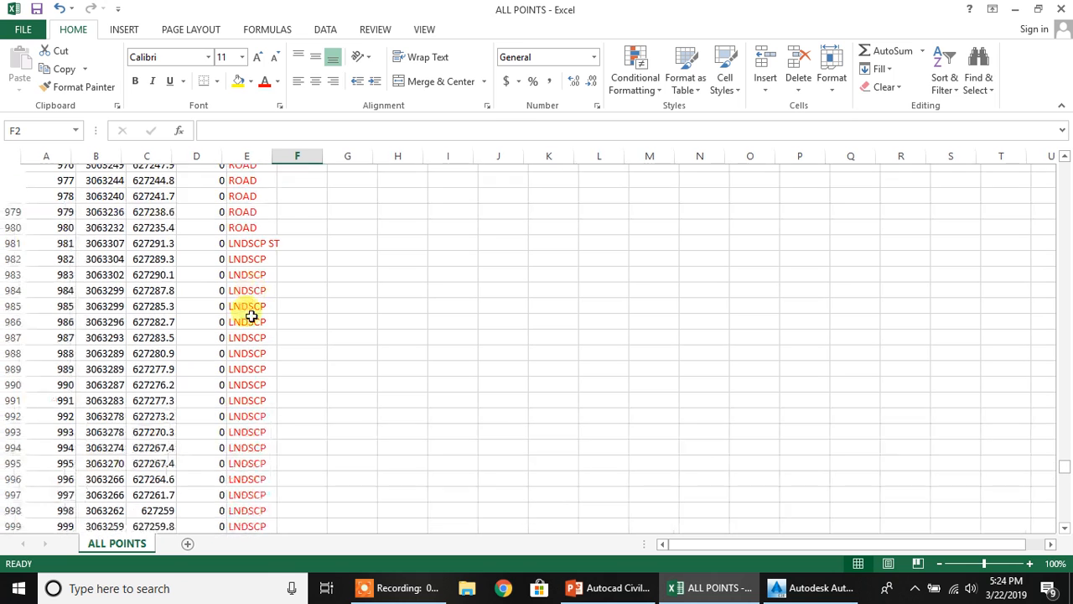
scroll(249, 327, "down", 9)
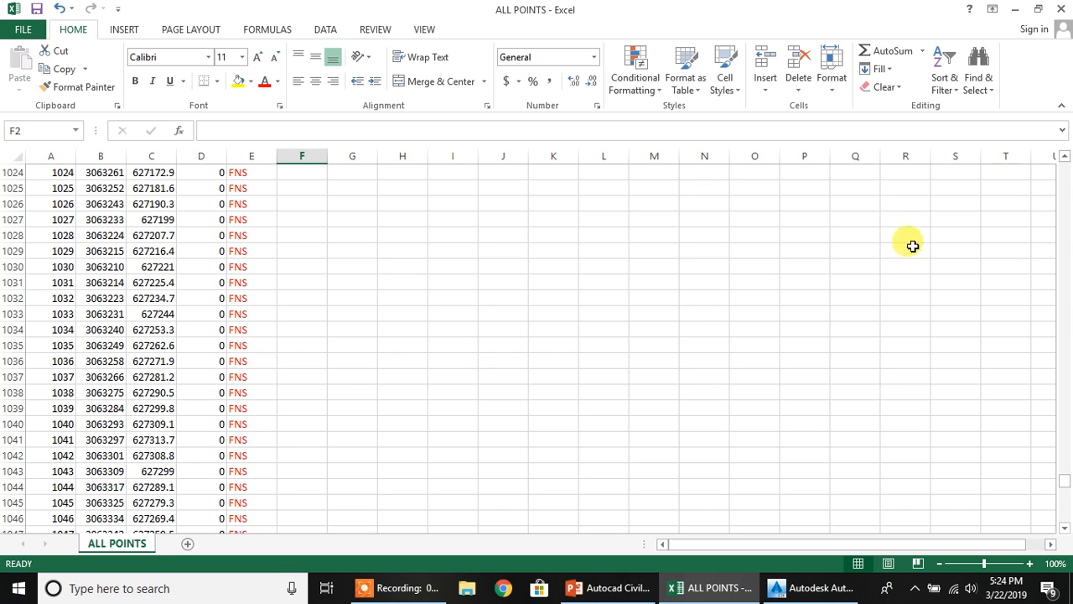
left_click(1015, 9)
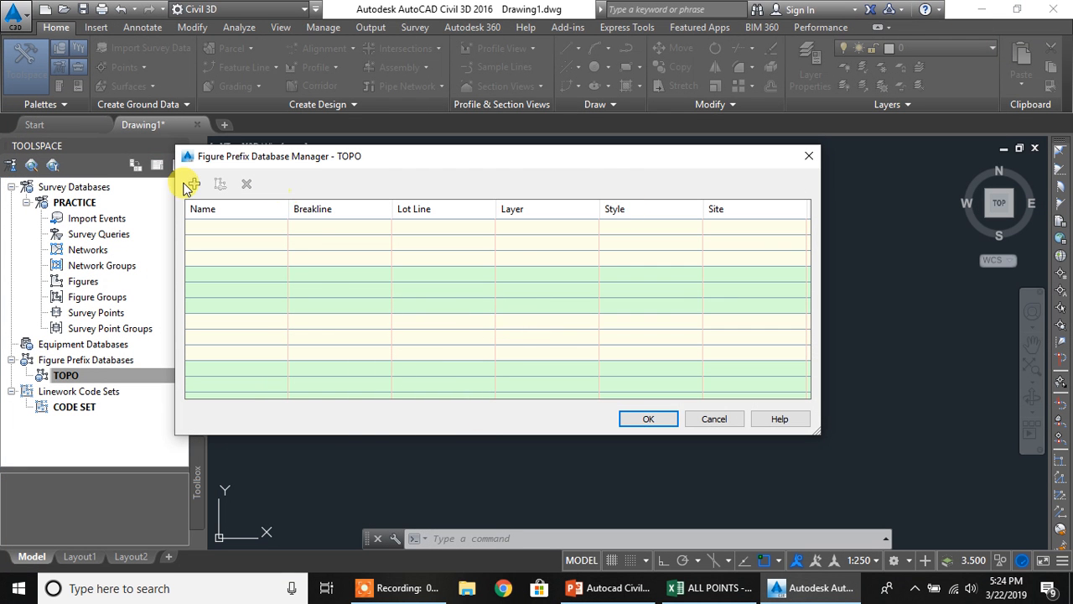
Add four new figure prefix entries to the TOPO database
left_click(195, 183)
left_click(195, 184)
left_click(195, 184)
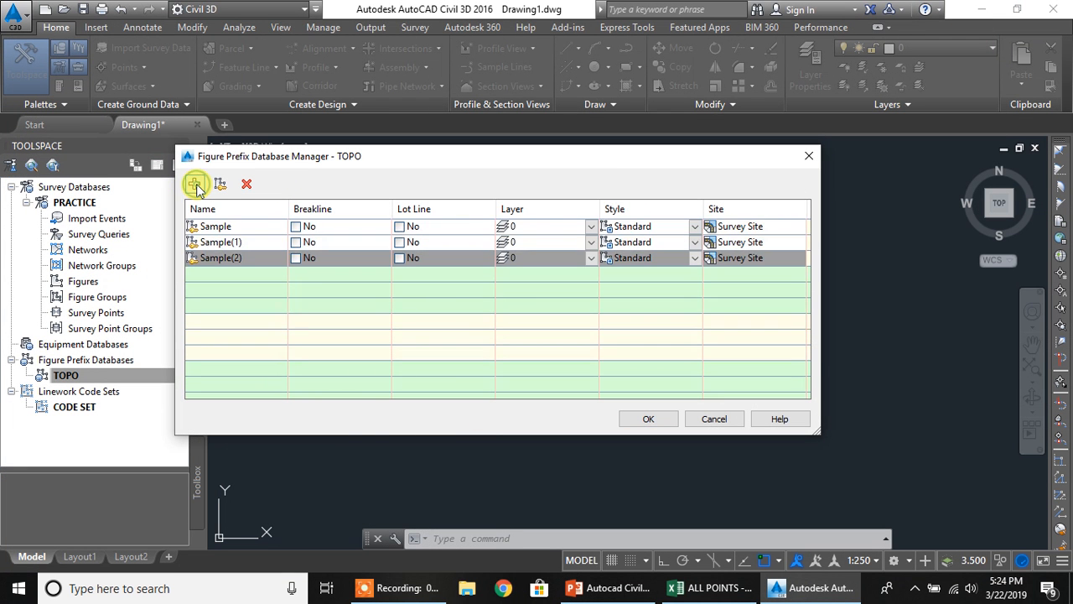
left_click(195, 183)
Rename the first figure prefix to BLD and assign it to the layer BUILDING
left_click(240, 227)
left_click(251, 226)
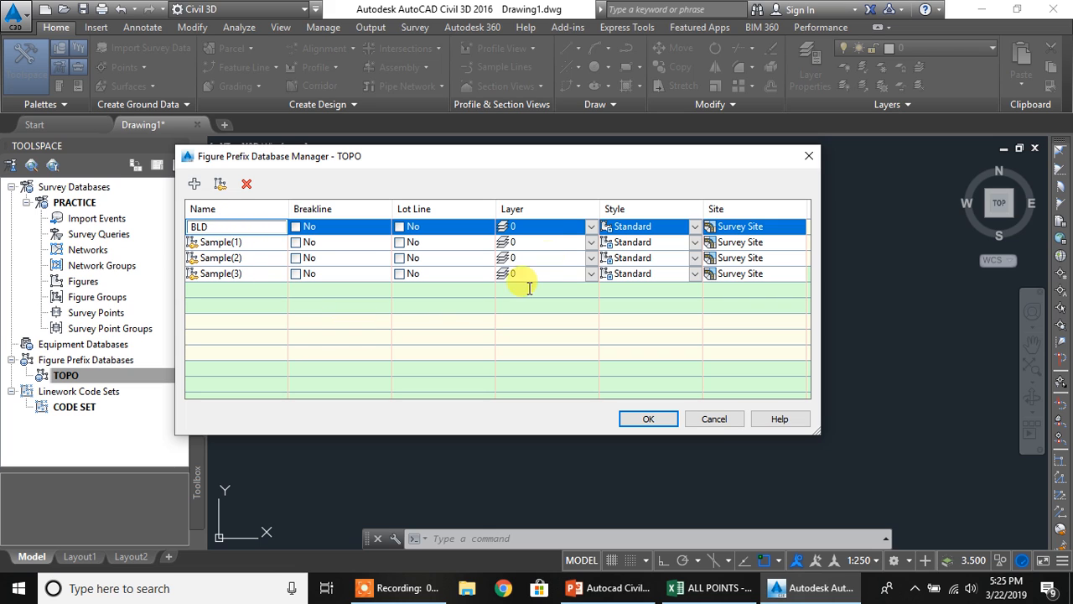
left_click(546, 224)
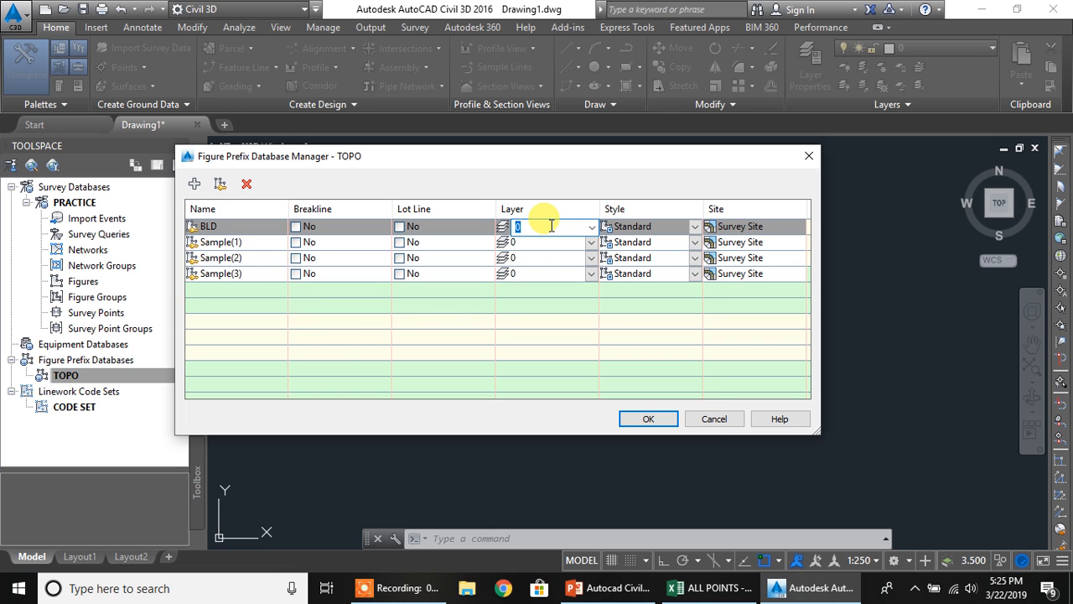
type("BUILDING")
left_click(225, 340)
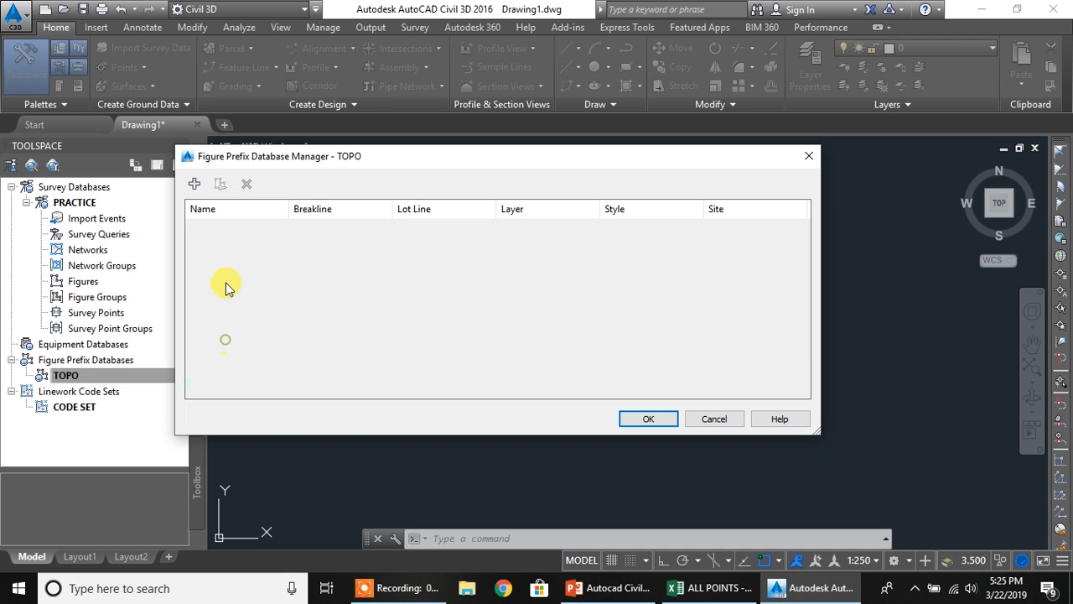
Rename the second figure prefix to ROAD and assign it to the layer ROAD
left_click(241, 242)
left_click(243, 242)
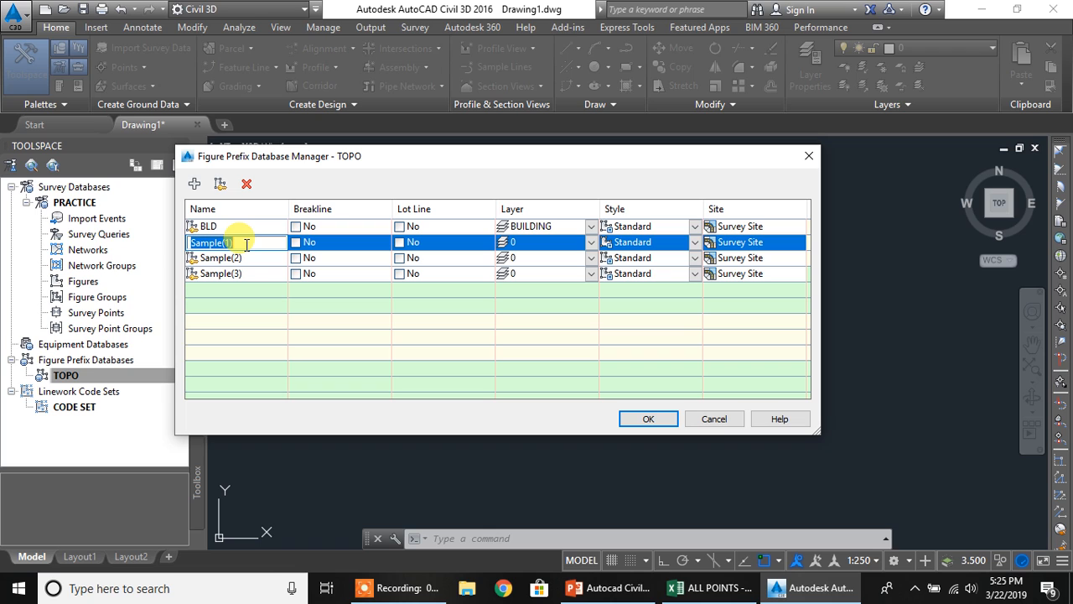
type("ROAD")
left_click(531, 243)
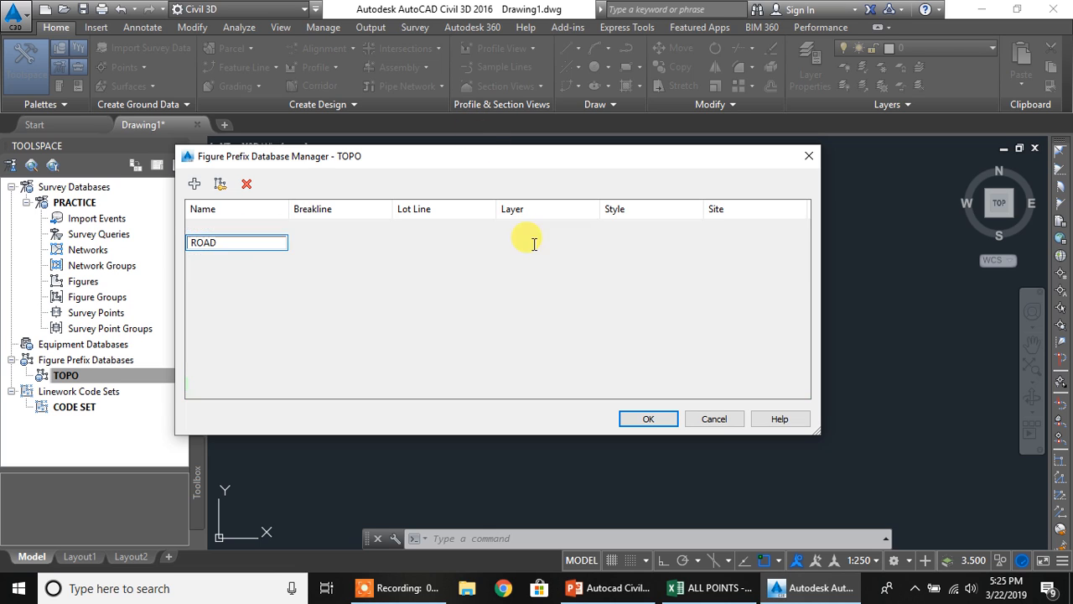
left_click(531, 244)
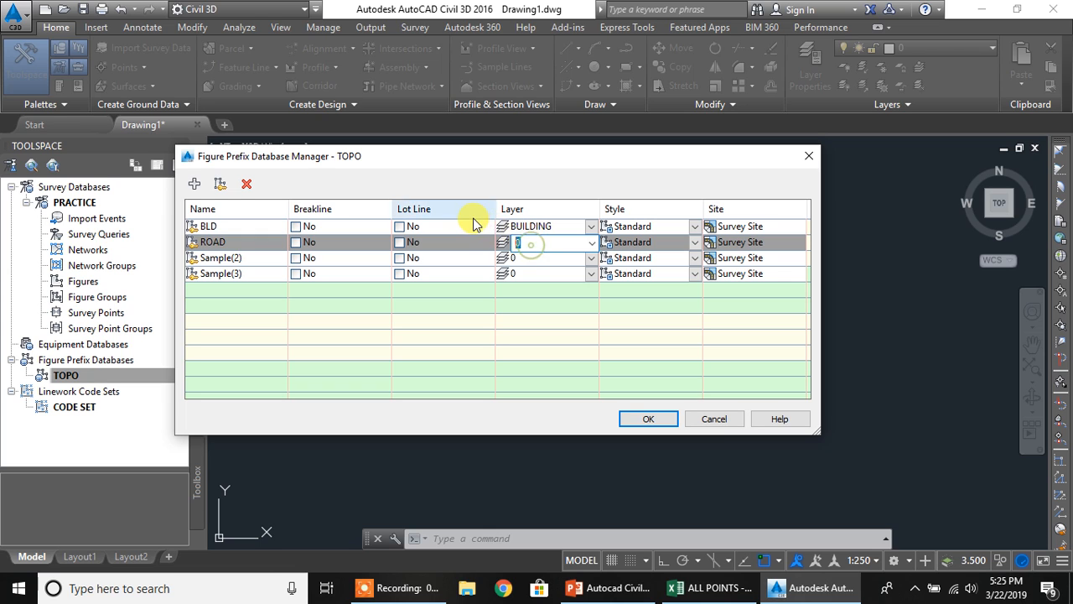
type("ROAD")
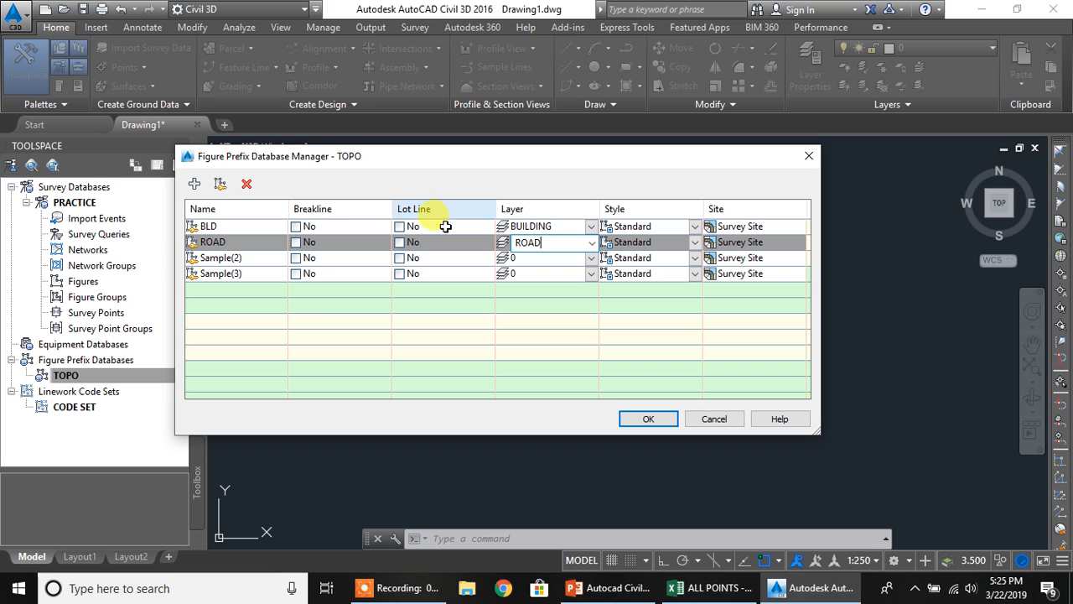
Set the third prefix to LNDSCP on layer LANDSCAPE and the fourth to FNS on layer FENCE, and accept the TOPO database
left_click(238, 259)
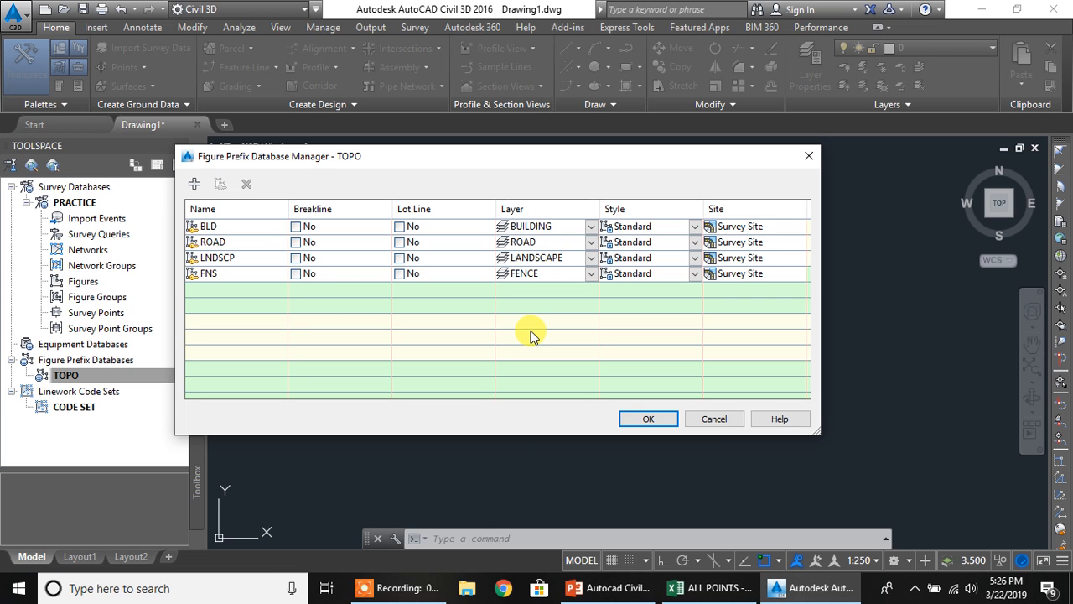
left_click(656, 421)
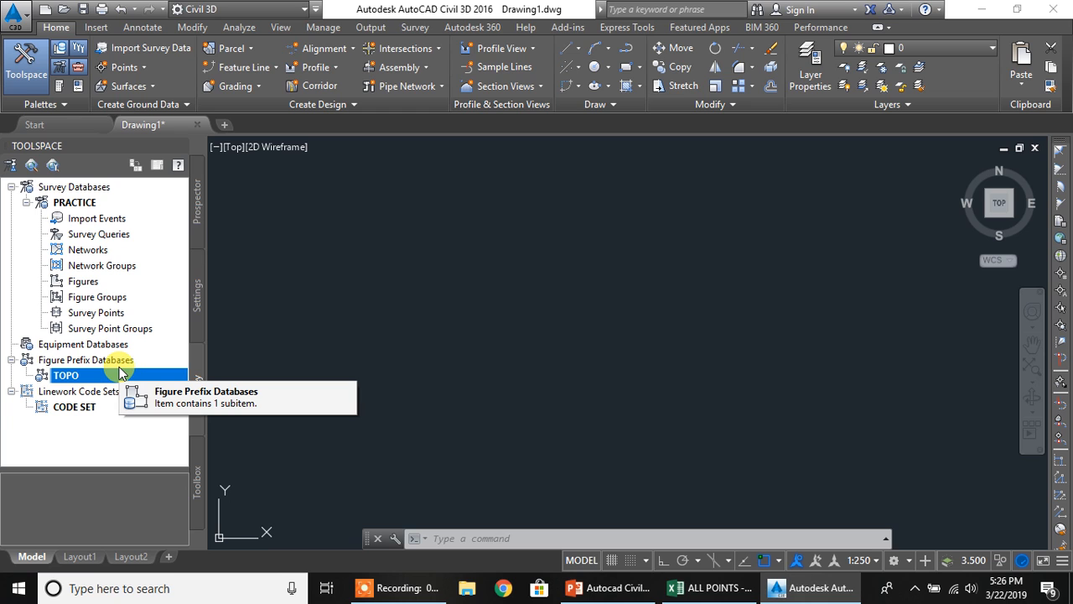
Expand the drawing's Point settings and look through the available point styles
left_click(198, 298)
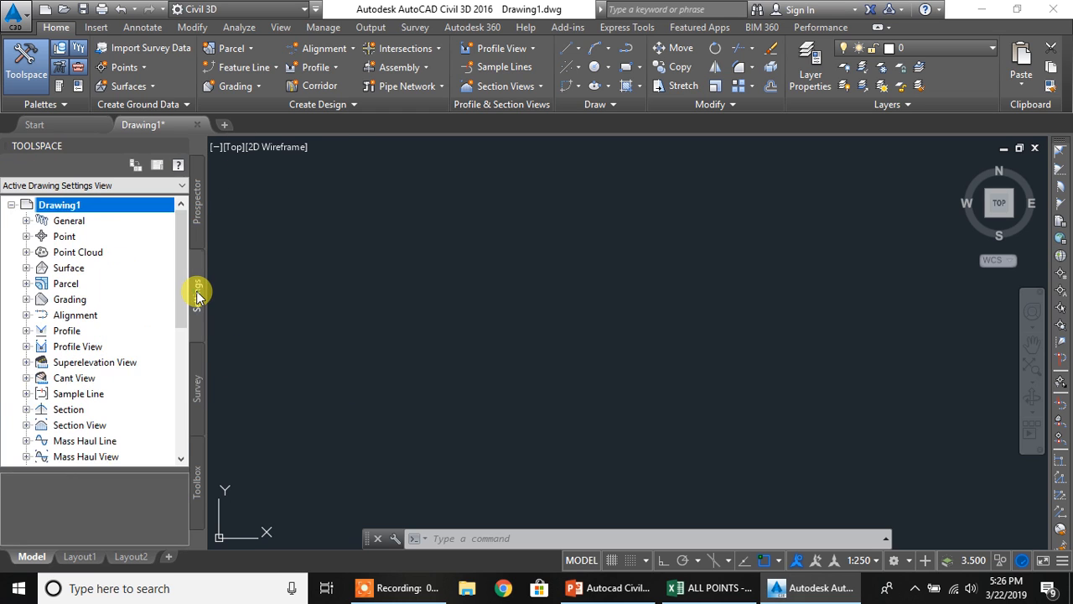
left_click(26, 236)
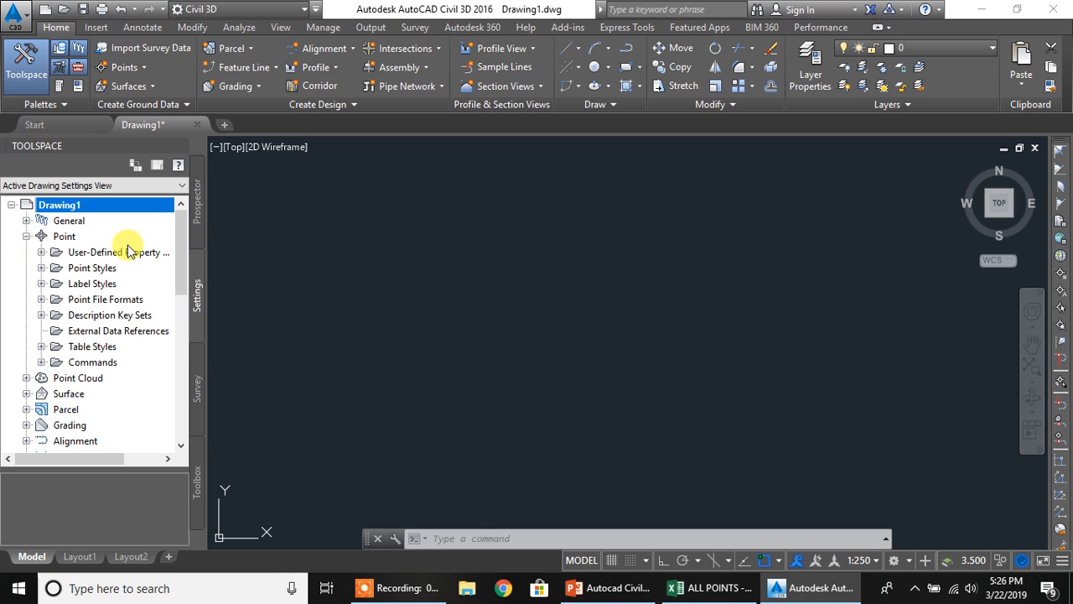
left_click(41, 267)
scroll(96, 318, "down", 5)
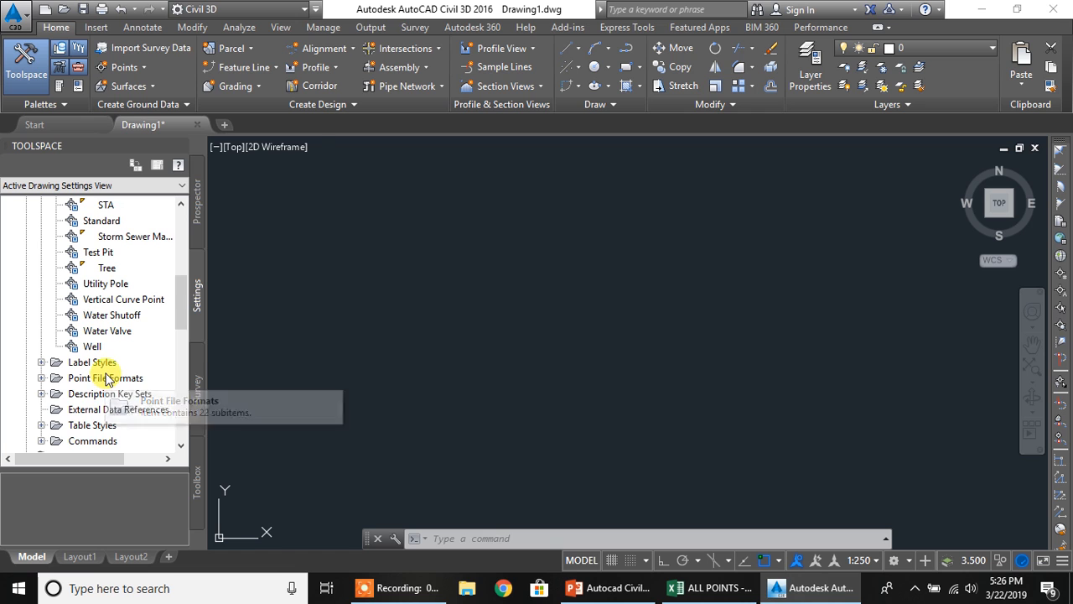
scroll(104, 387, "up", 1)
scroll(105, 391, "up", 5)
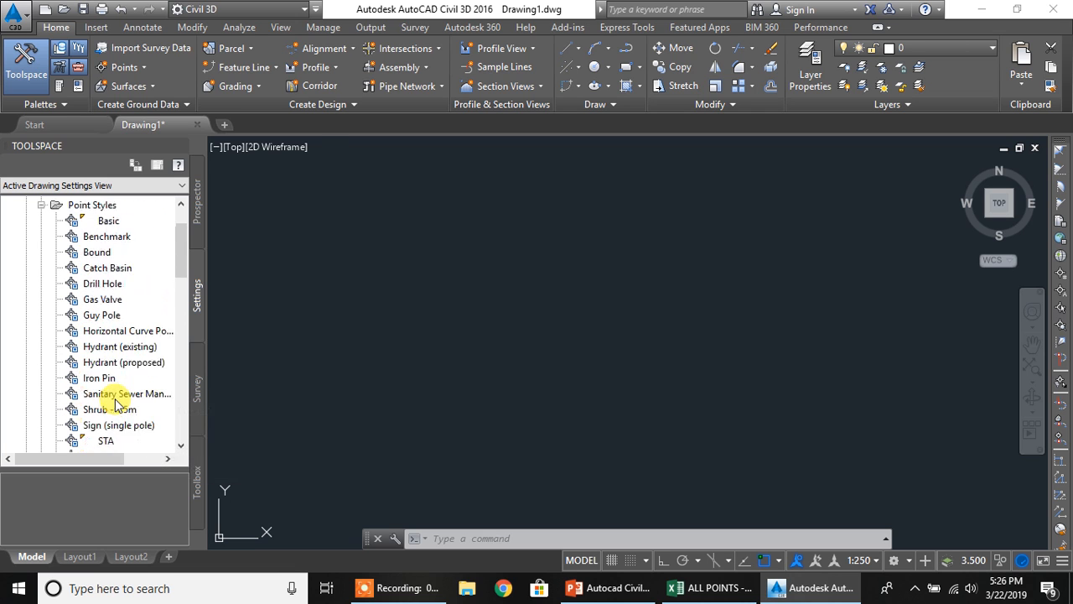
Look over the point styles in the drawing settings and switch to the SYMBOL drawing
scroll(117, 360, "down", 2)
scroll(126, 348, "down", 2)
scroll(130, 359, "up", 4)
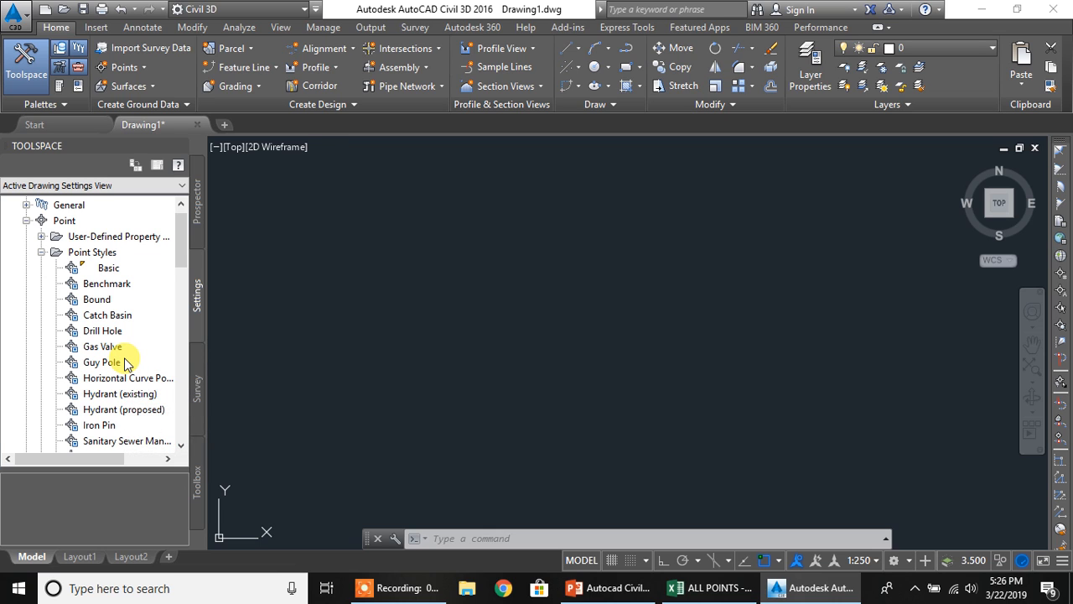
mouse_move(124, 362)
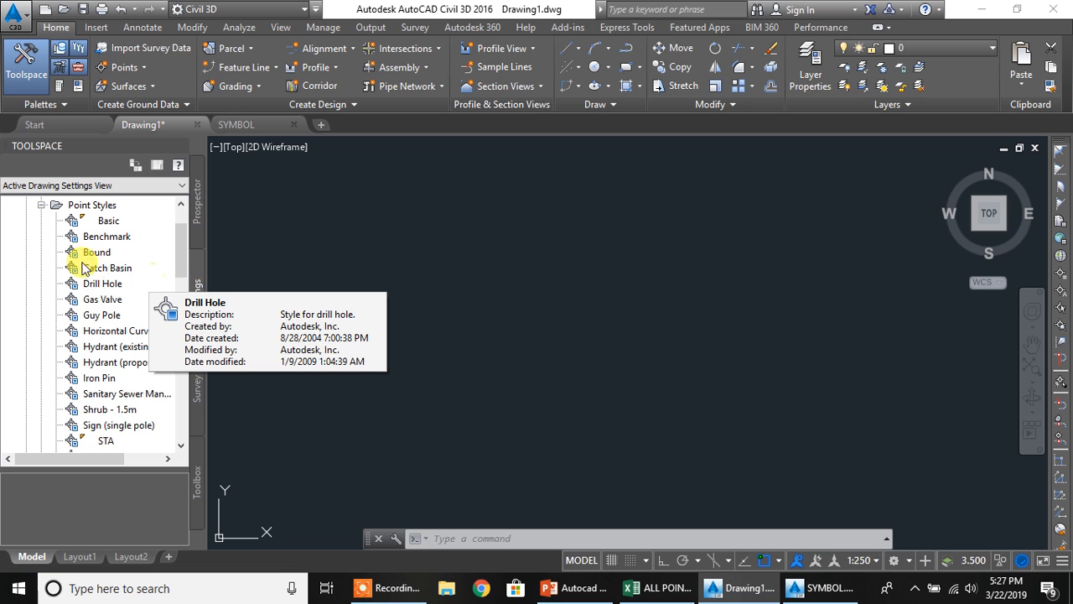
left_click(238, 124)
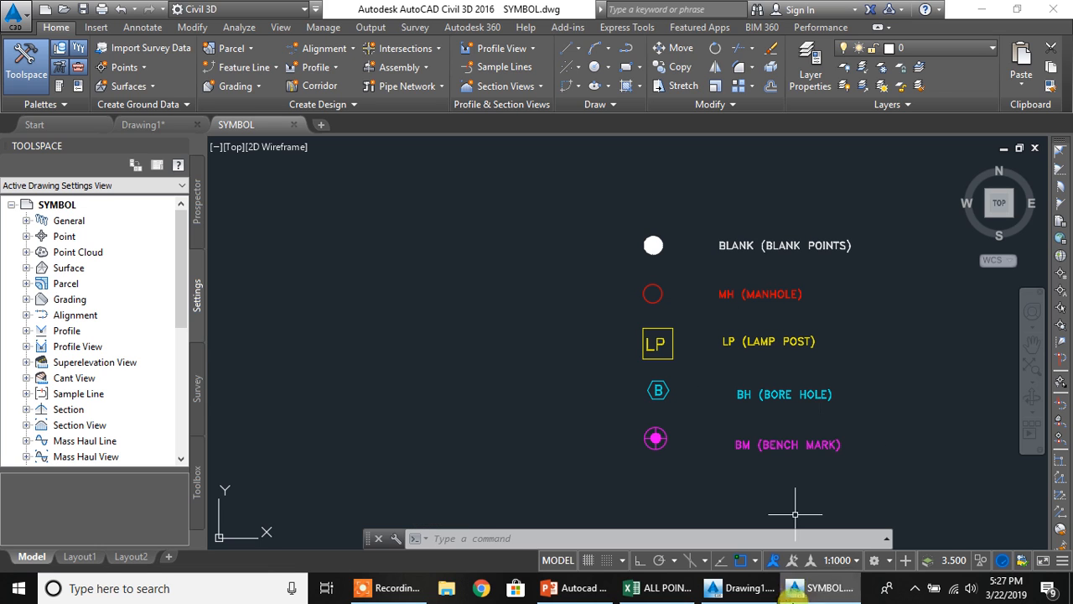
Switch to the ALL POINTS workbook in Excel and examine the point codes in column E through to the last row
left_click(658, 588)
scroll(233, 280, "up", 3)
scroll(240, 263, "down", 7)
scroll(264, 371, "up", 13)
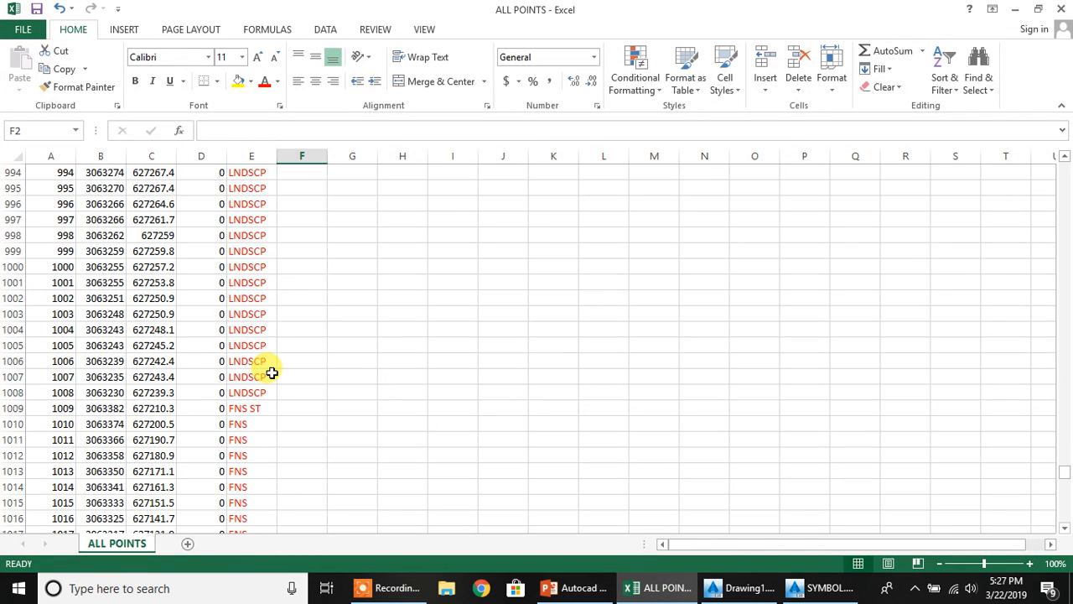
scroll(333, 331, "up", 20)
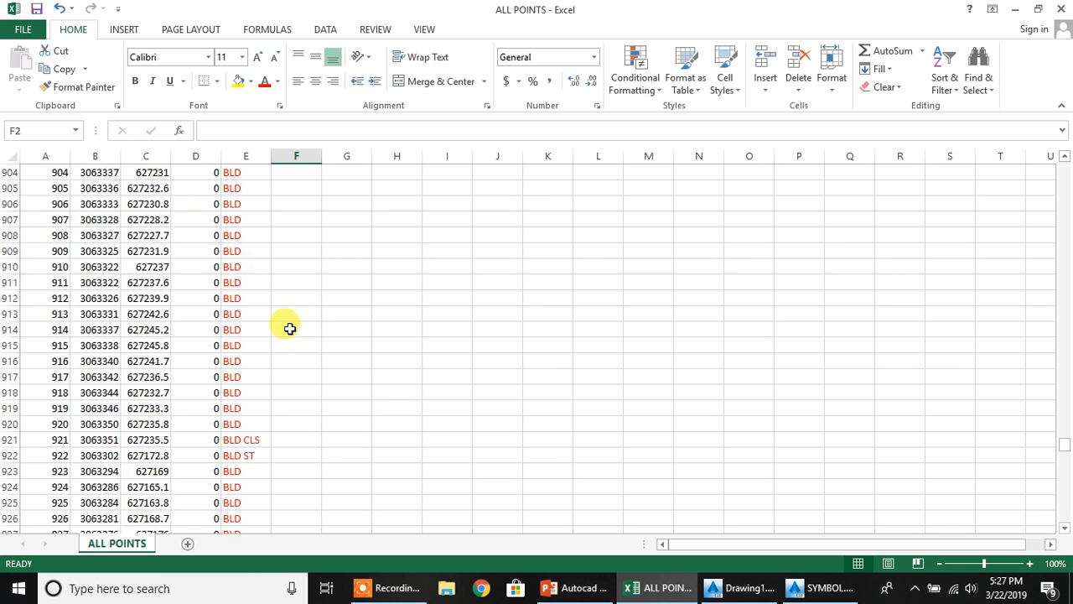
scroll(289, 329, "up", 20)
scroll(242, 329, "up", 20)
scroll(232, 352, "down", 20)
scroll(235, 358, "down", 10)
scroll(233, 355, "up", 20)
scroll(240, 358, "up", 19)
scroll(241, 359, "down", 15)
scroll(242, 359, "down", 20)
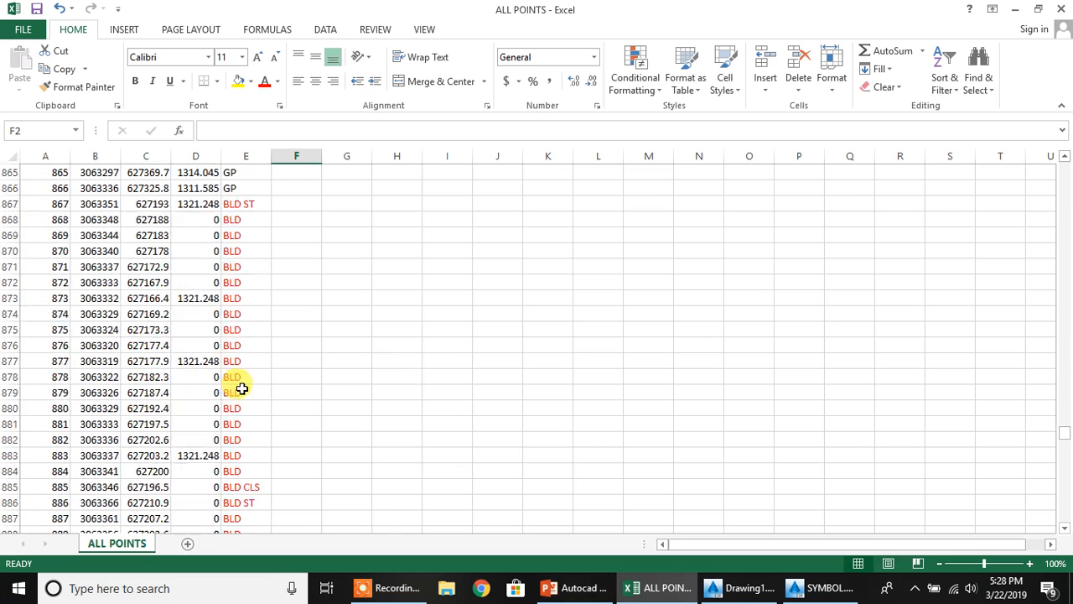
scroll(241, 389, "down", 20)
scroll(244, 379, "down", 19)
scroll(243, 379, "up", 5)
scroll(244, 378, "down", 20)
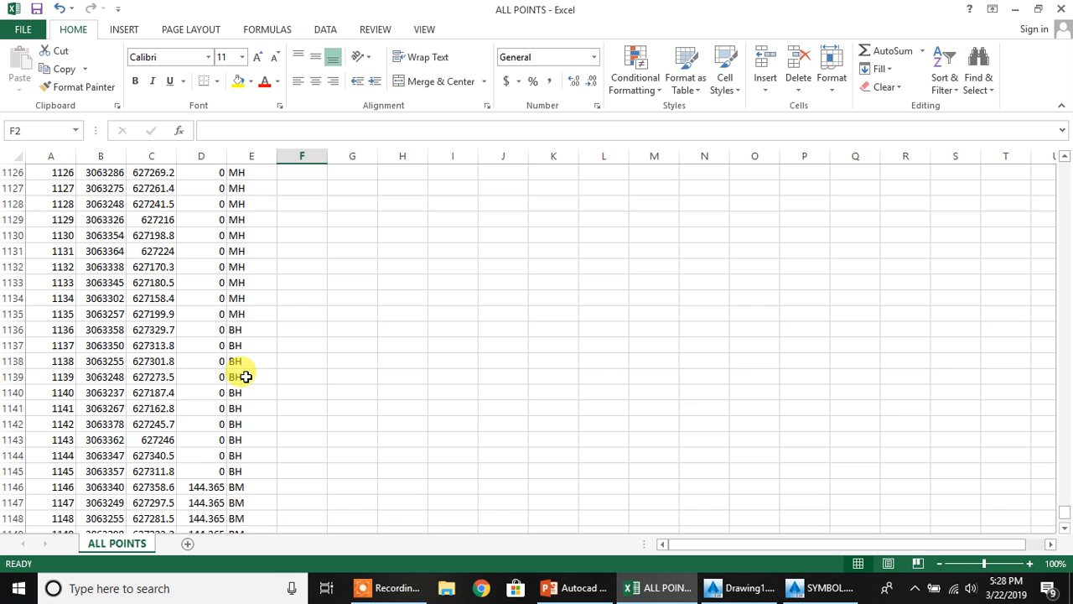
scroll(244, 376, "down", 4)
scroll(263, 363, "down", 3)
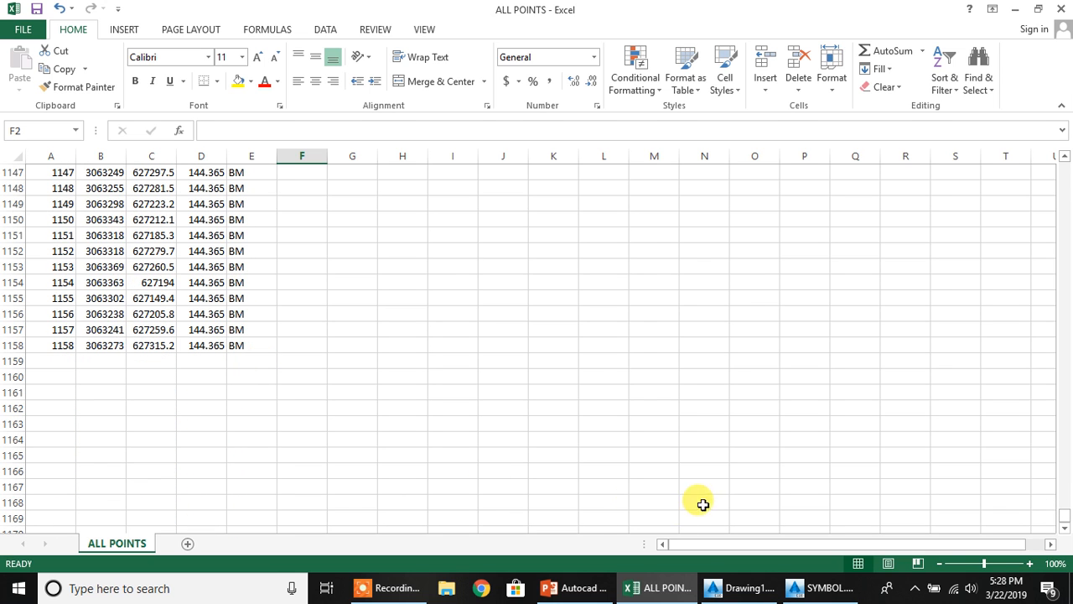
Return to the SYMBOL drawing in Civil 3D and start a block definition with the white filled BLANK circle as its object
left_click(821, 588)
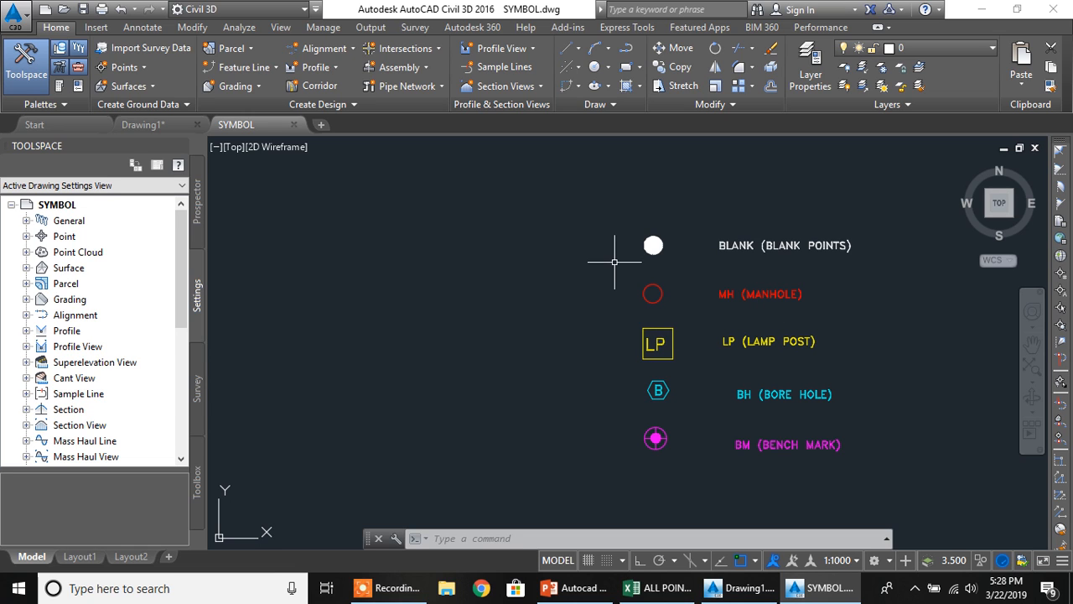
type("BLOCK")
key("Return")
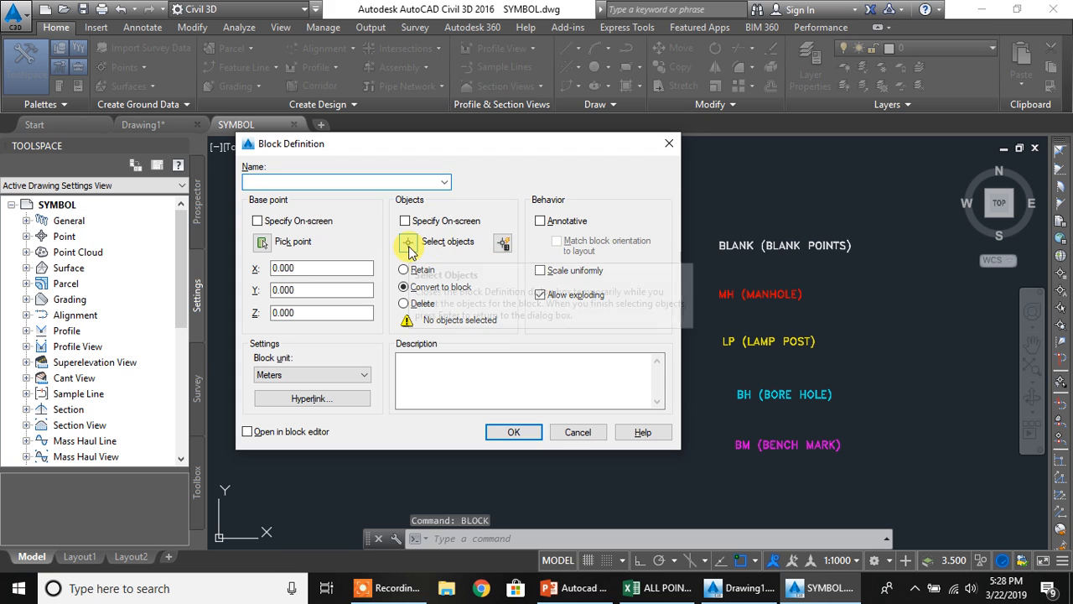
left_click(409, 245)
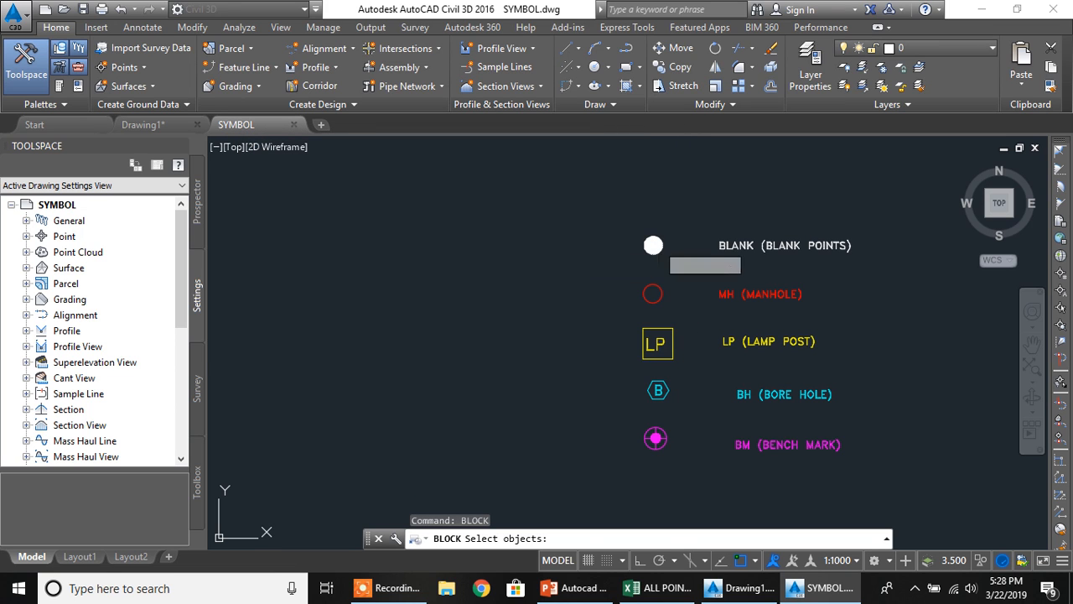
left_click(673, 269)
left_click(623, 223)
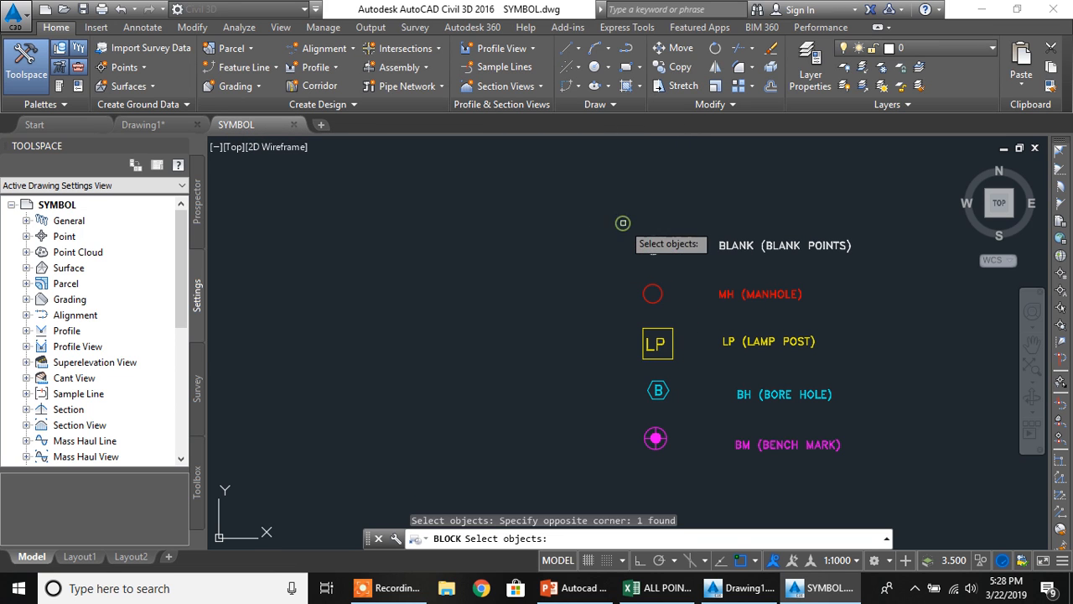
key("Return")
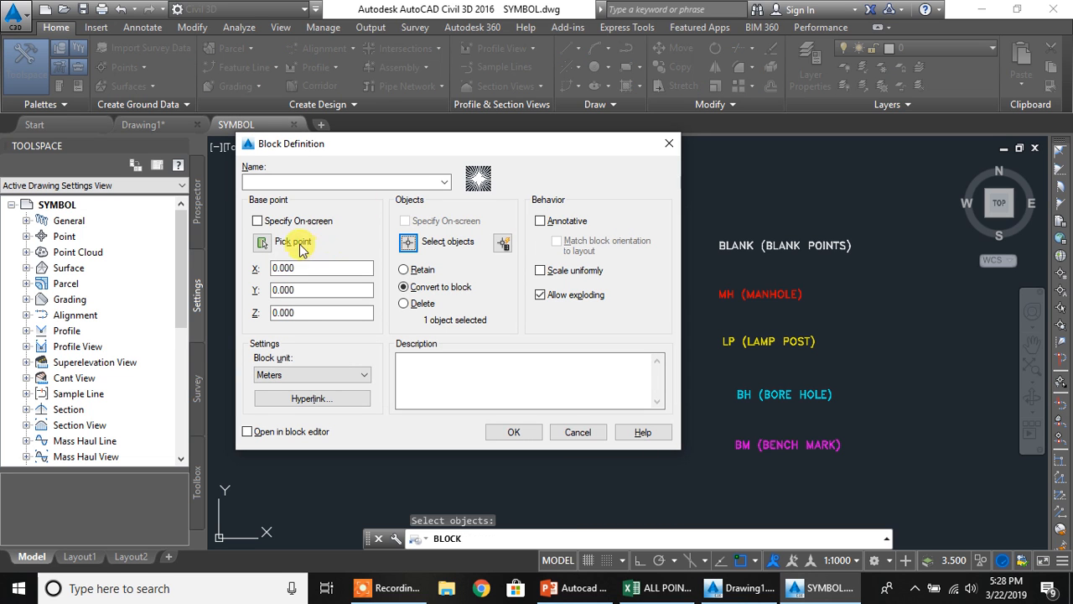
Set the block's base point at the centre of the white circle and name the block BLANK
left_click(261, 243)
scroll(603, 289, "up", 6)
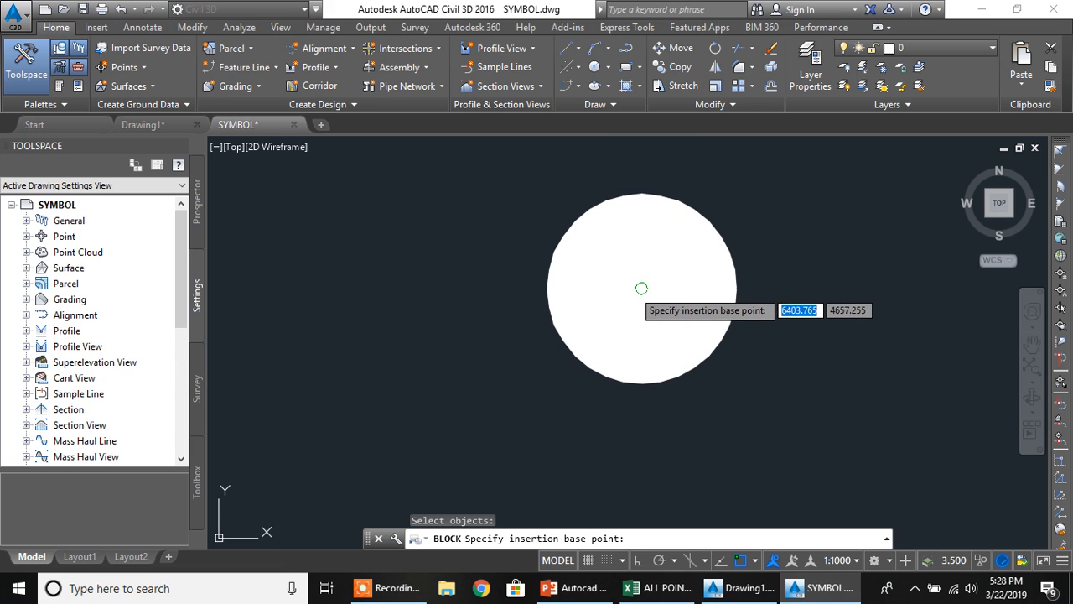
left_click(639, 288)
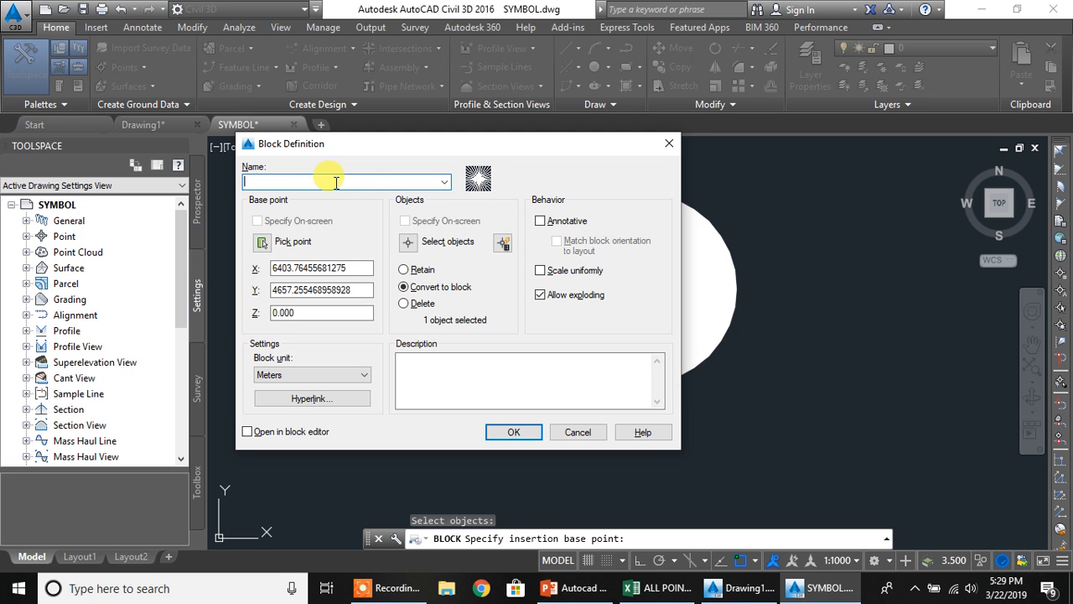
left_click_drag(542, 145, 385, 147)
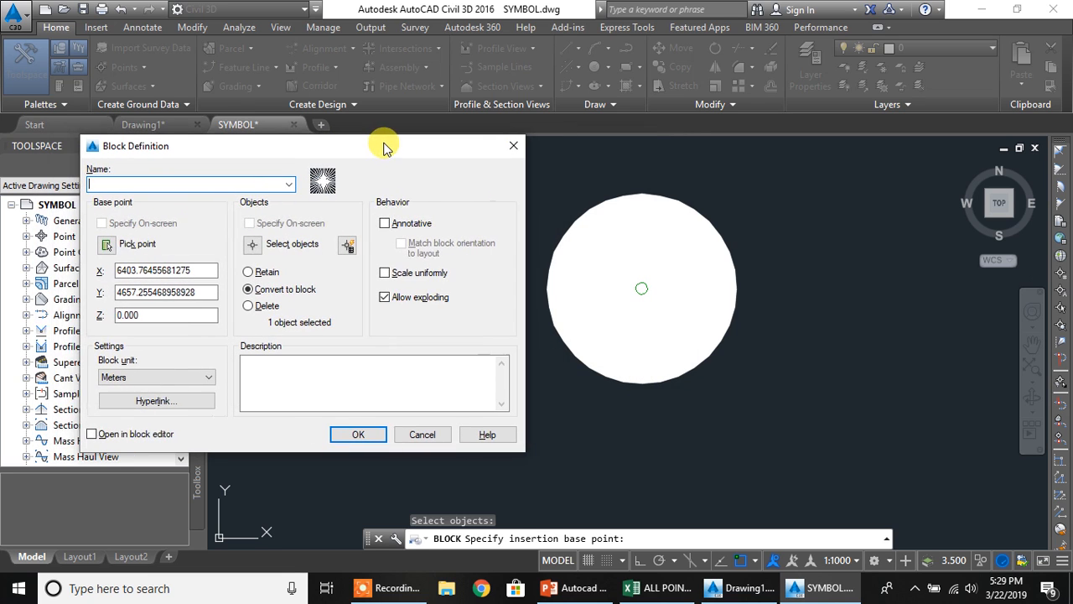
type("B")
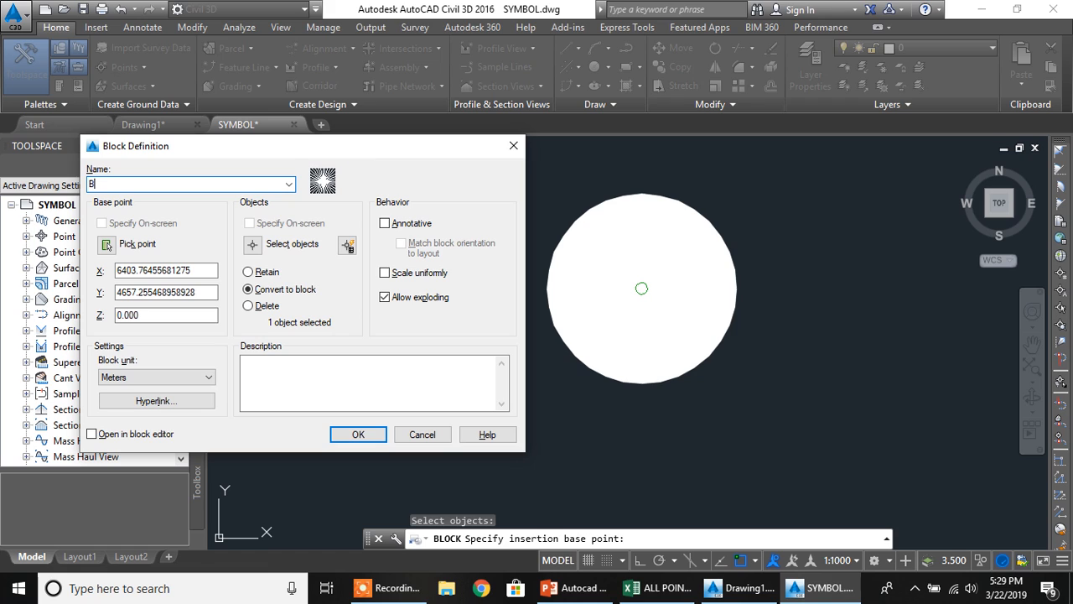
type("LANK")
left_click(359, 435)
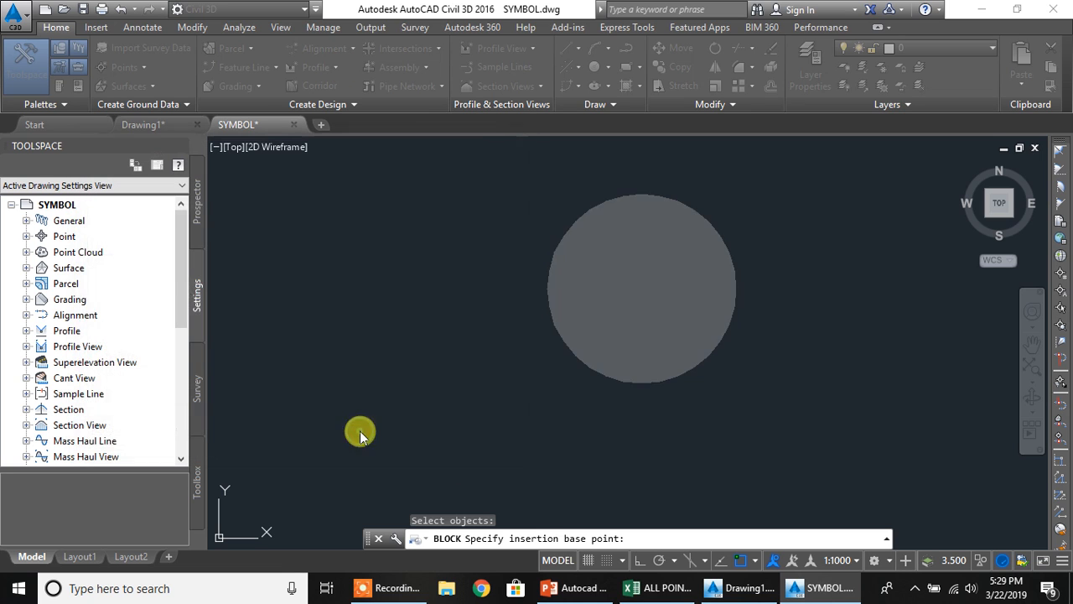
Define a block named MH from the red manhole circle, with its base point at the circle's centre
scroll(651, 293, "down", 8)
scroll(656, 295, "down", 2)
mouse_move(673, 326)
middle_mouse_down()
mouse_move(712, 260)
mouse_move(730, 281)
mouse_move(753, 278)
middle_mouse_up()
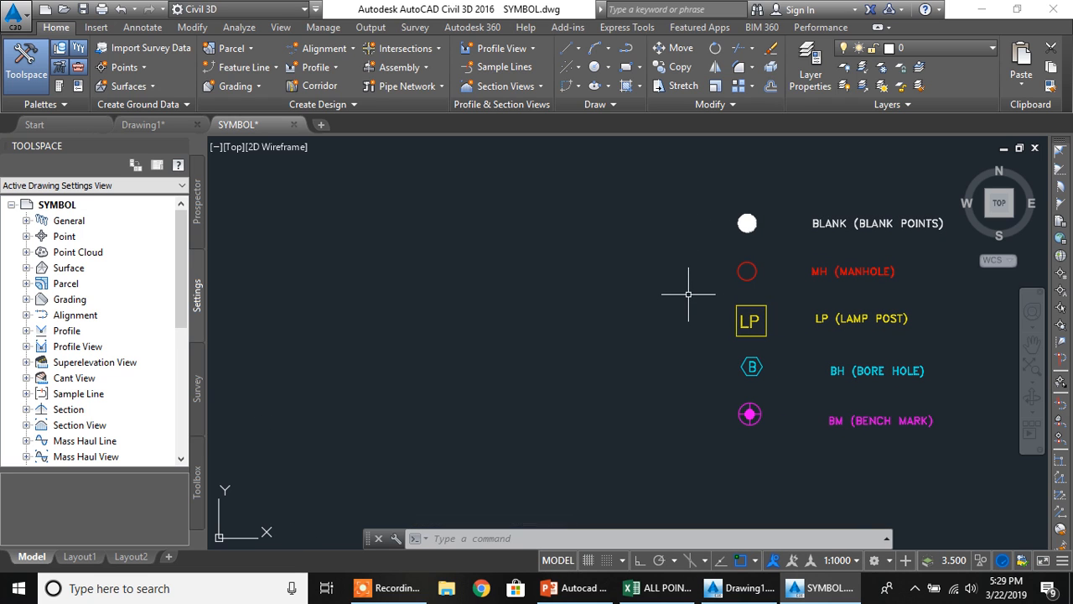
type("i")
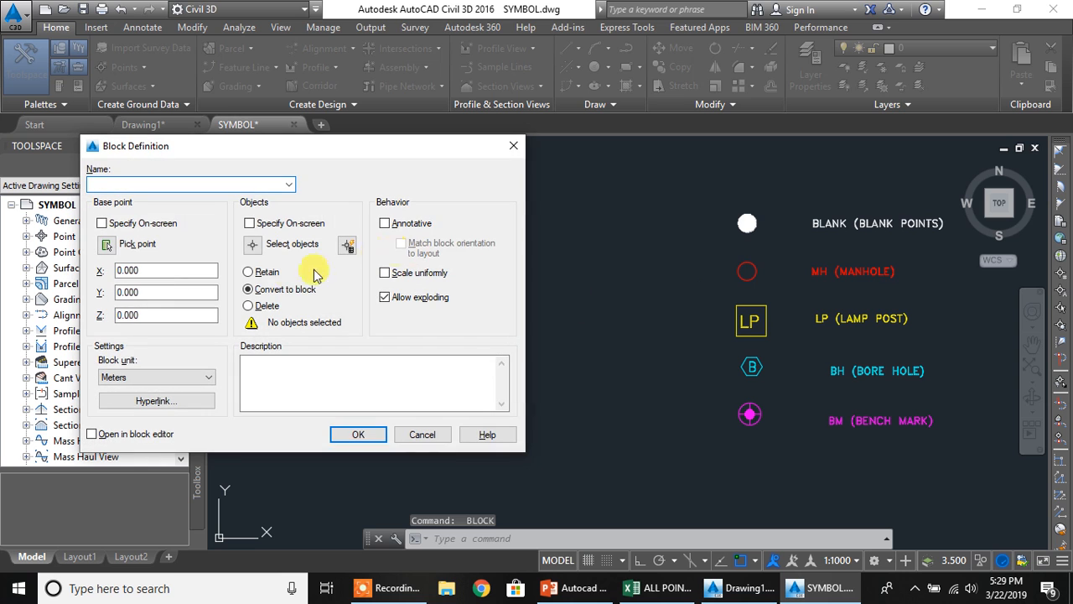
left_click(258, 246)
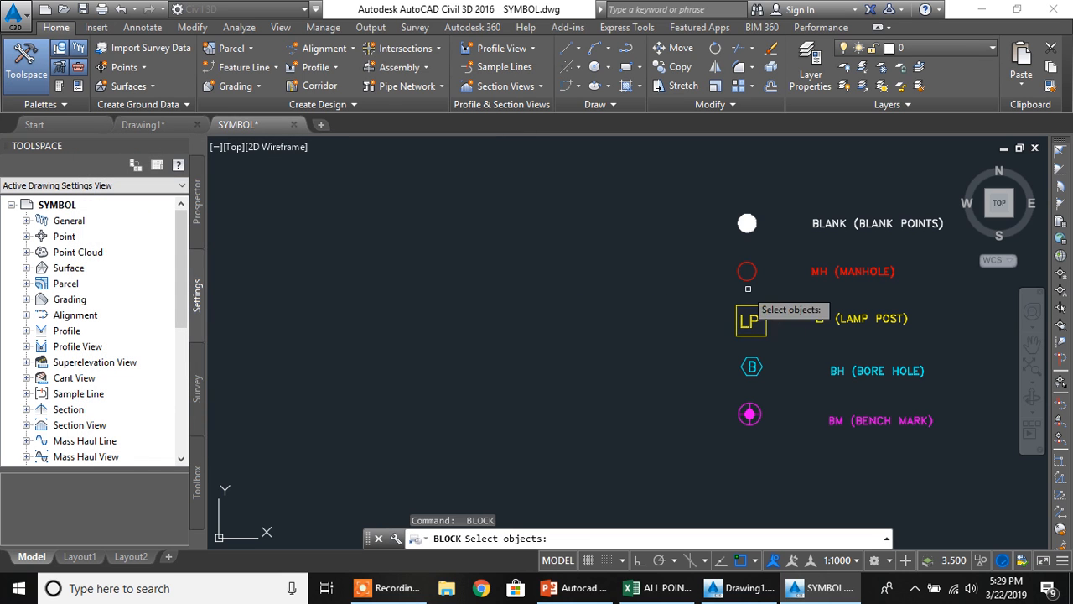
left_click(767, 288)
left_click(714, 259)
key("Return")
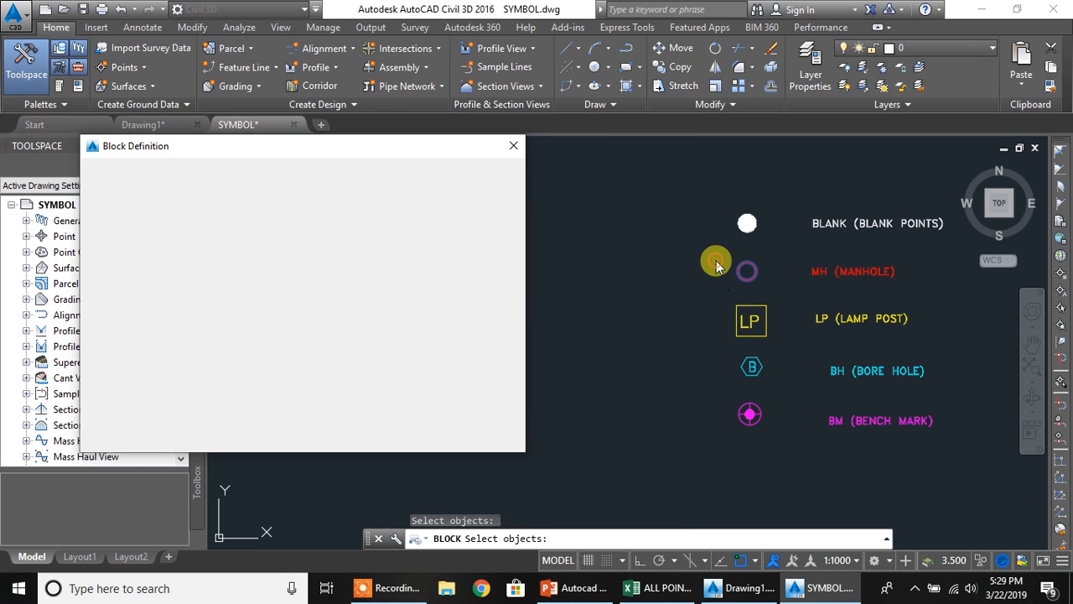
left_click(105, 244)
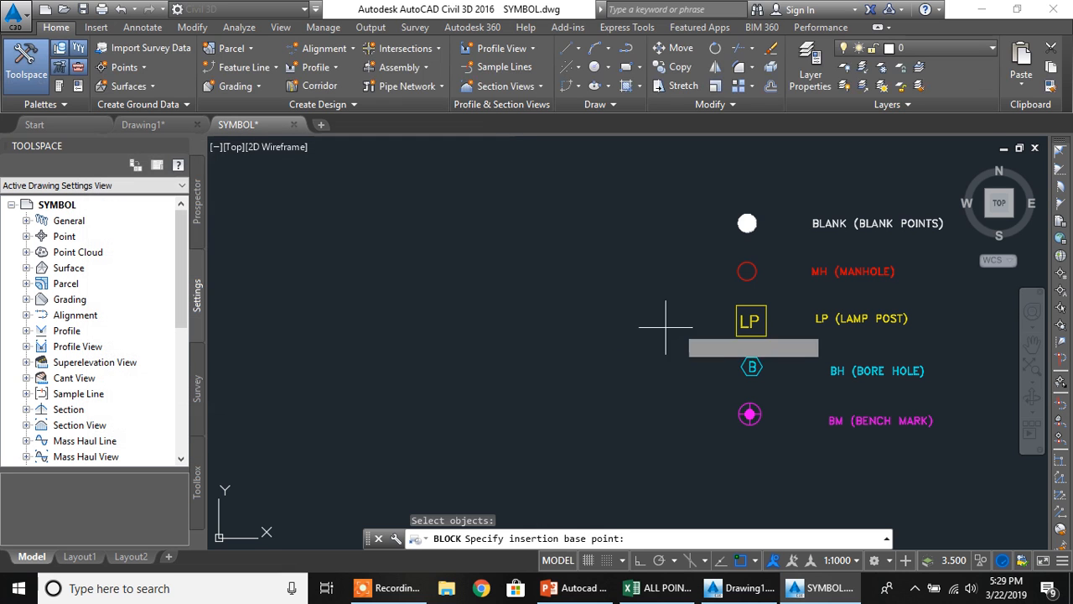
left_click(746, 271)
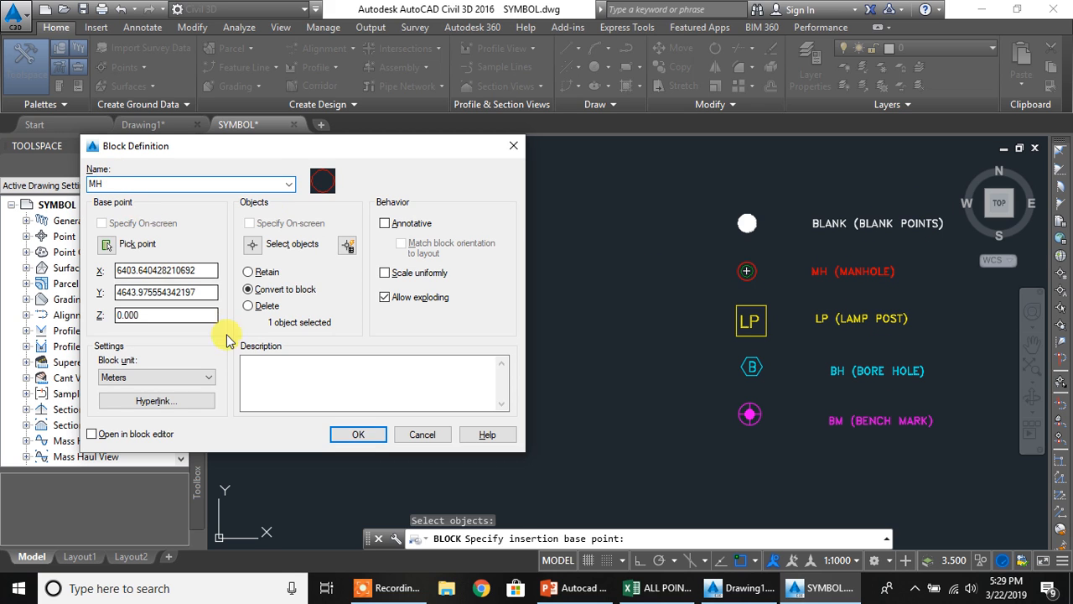
left_click(361, 435)
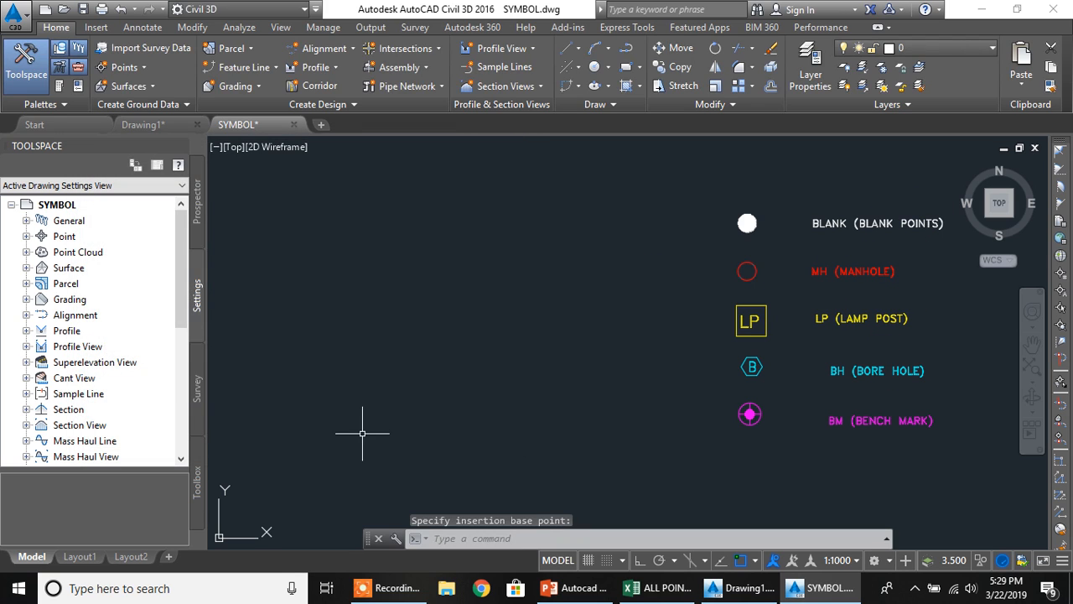
Define a block named LP from the yellow lamp post symbol, with its base point at the square's lower-left corner
type("b")
key("Return")
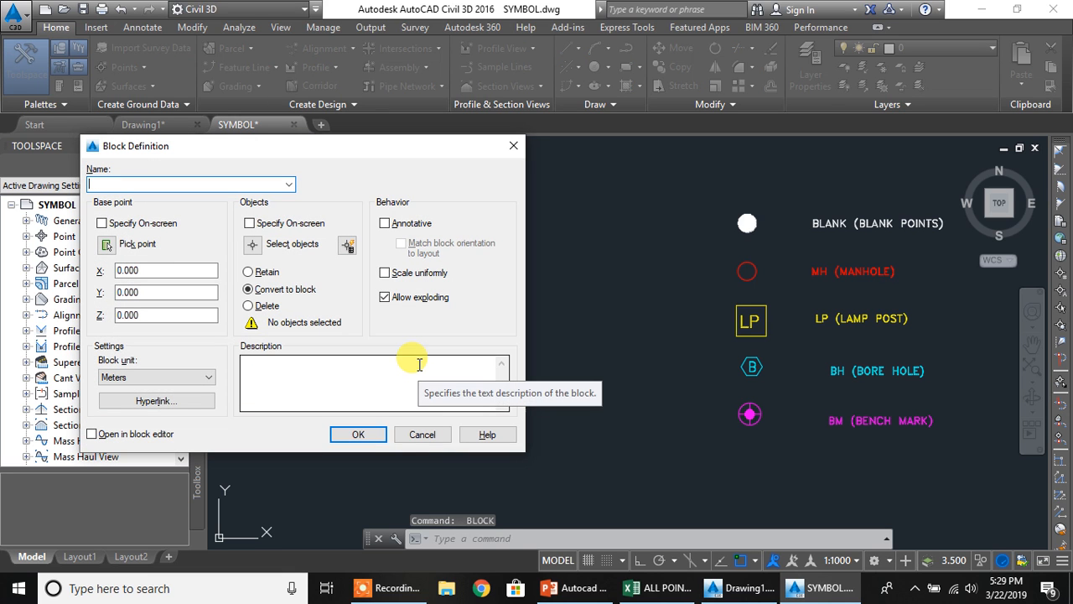
left_click(253, 244)
left_click(781, 345)
left_click(719, 305)
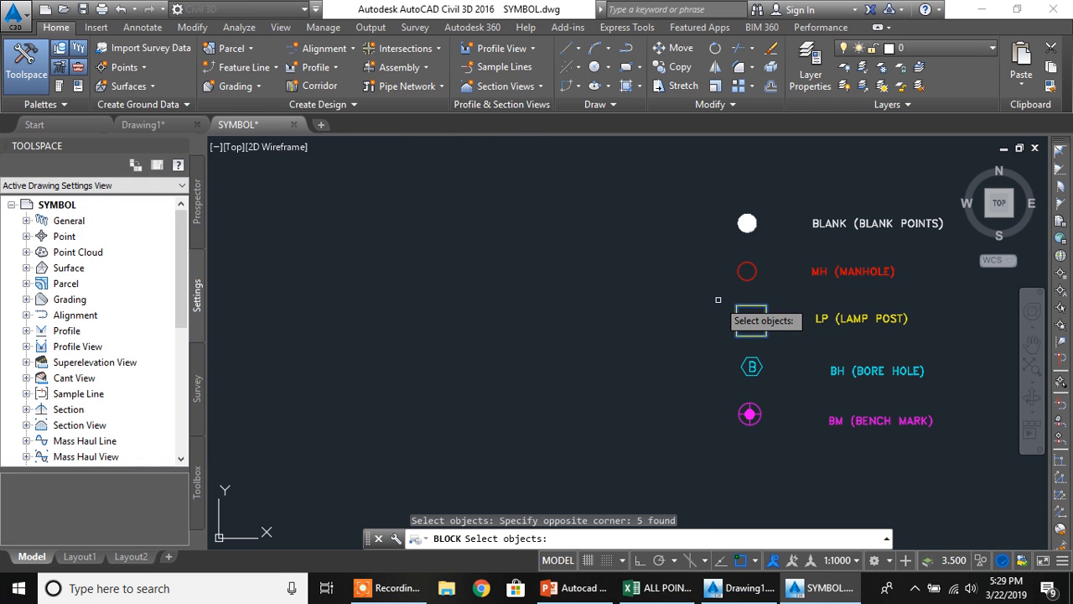
key("Return")
left_click(104, 244)
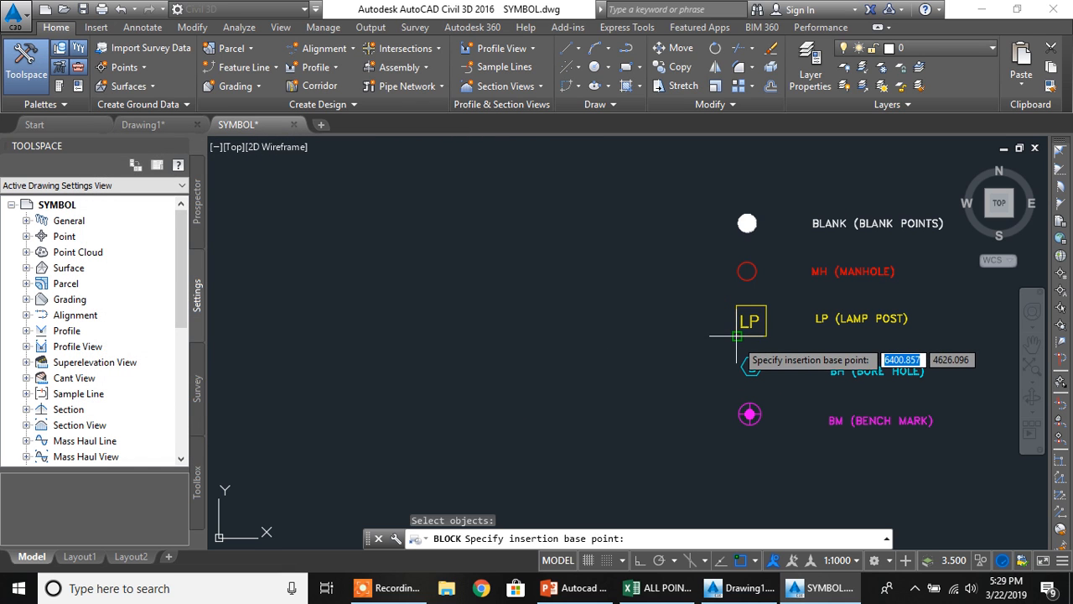
left_click(736, 335)
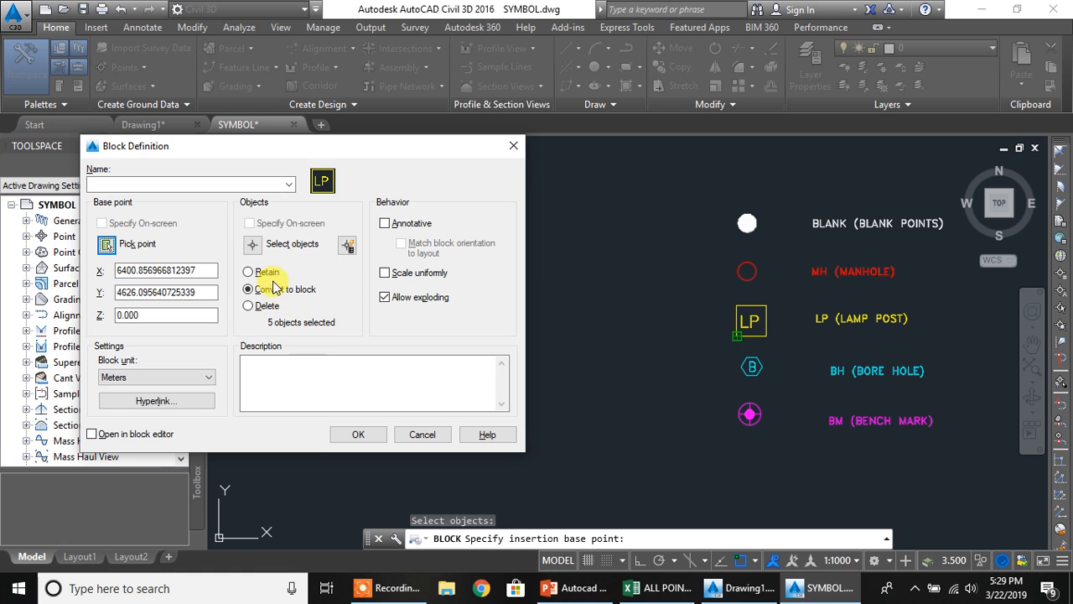
left_click(141, 186)
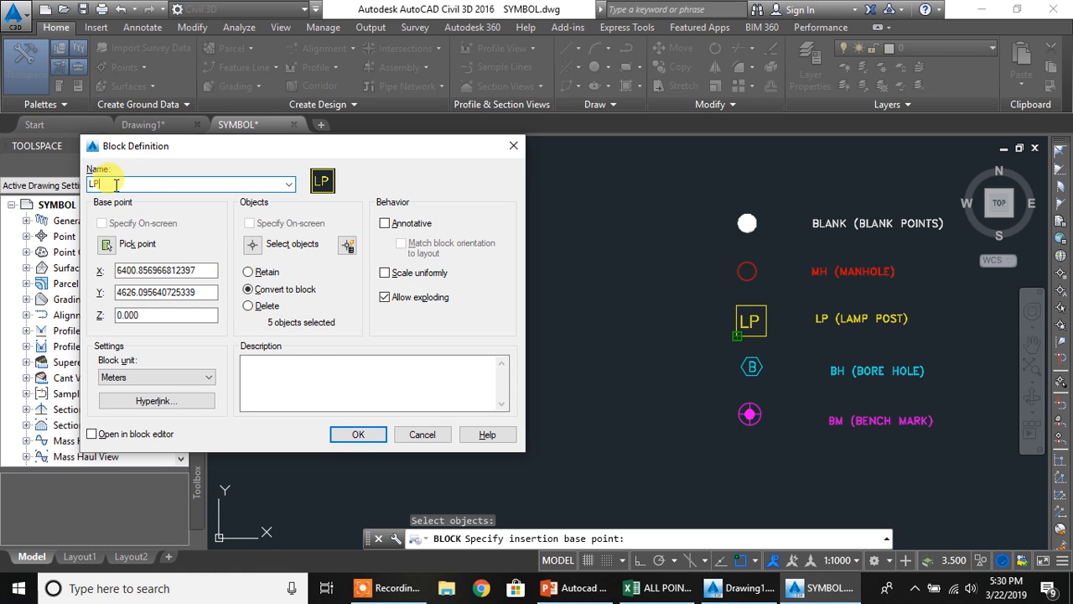
left_click(360, 435)
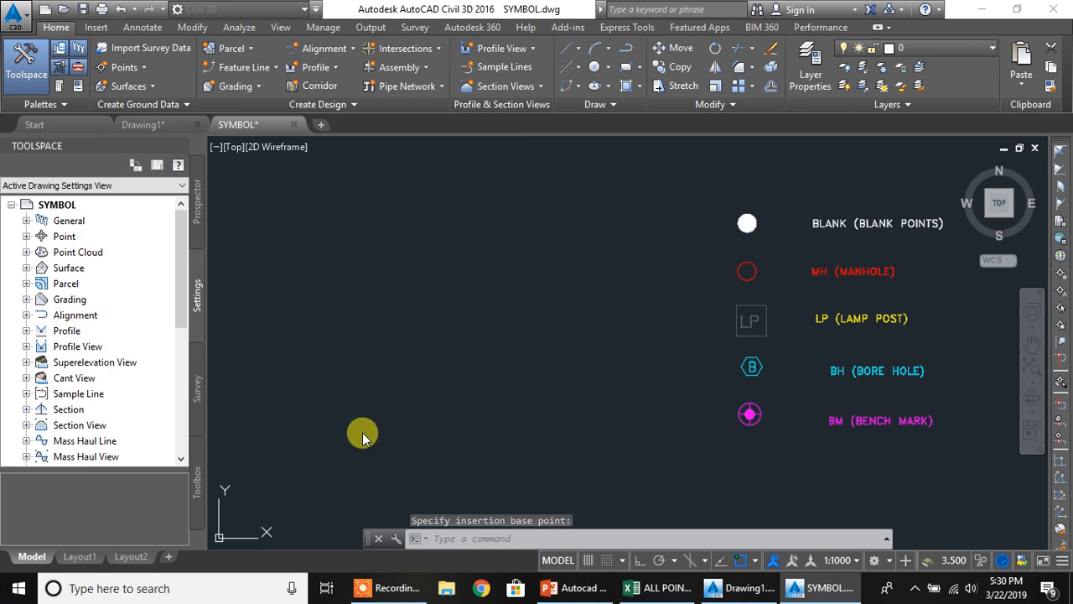
Start a block definition with the cyan bore hole hexagon and its letter B as the objects
type("b")
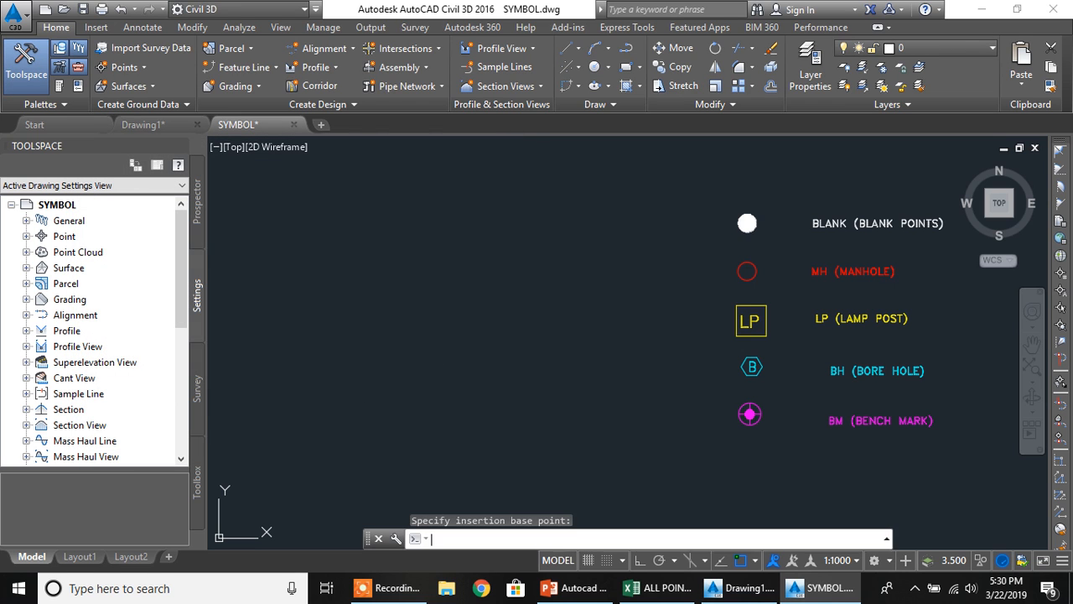
key("Return")
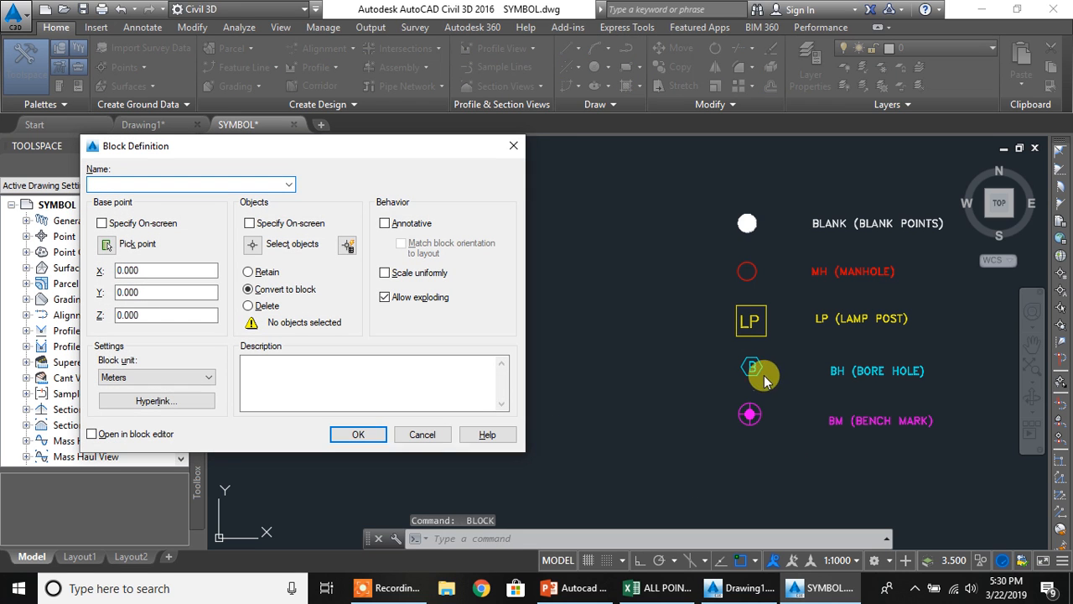
left_click(253, 243)
left_click(773, 385)
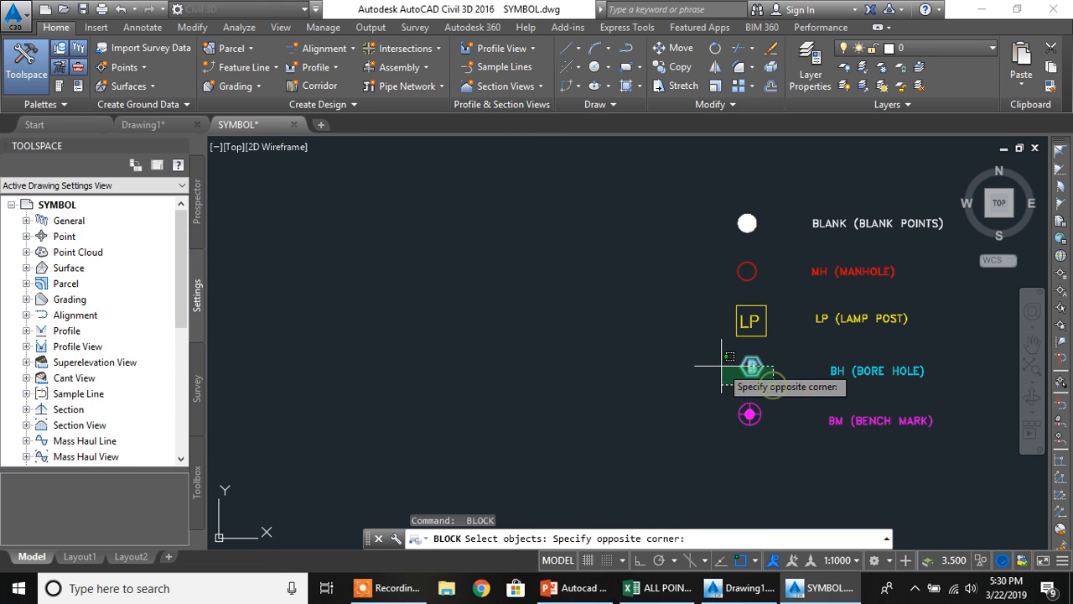
left_click(698, 331)
right_click(692, 352)
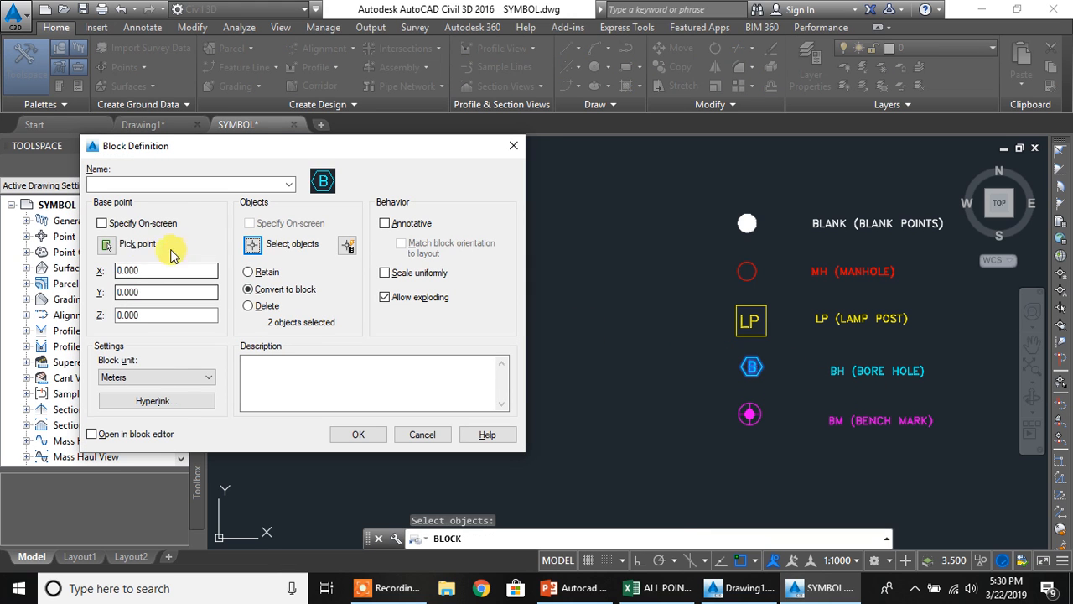
Set the block's base point at the centre of the bore hole hexagon and name the block BH
left_click(110, 243)
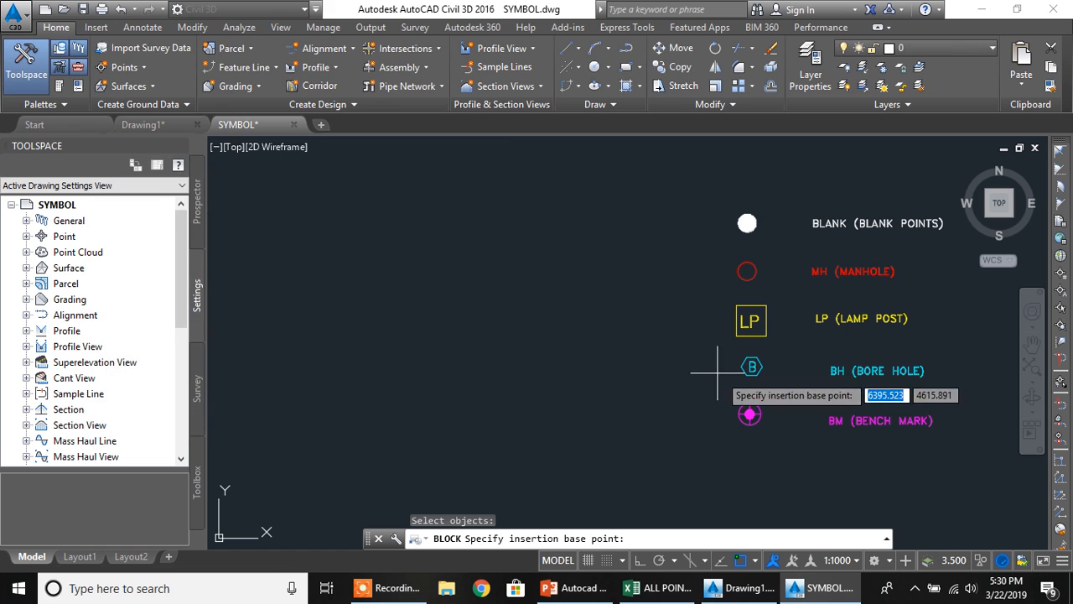
scroll(762, 366, "up", 8)
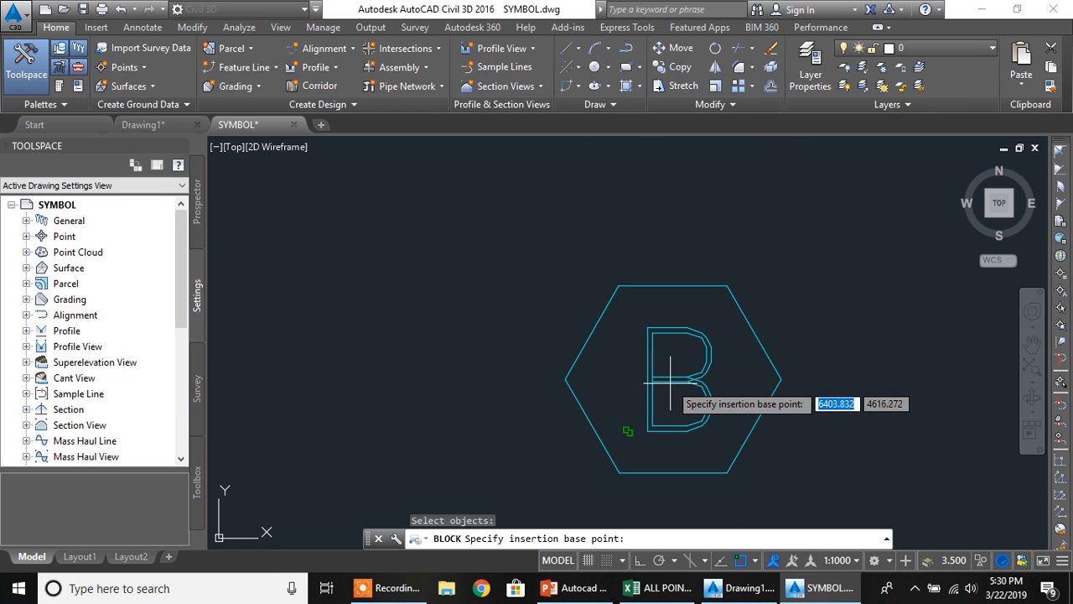
scroll(675, 377, "down", 6)
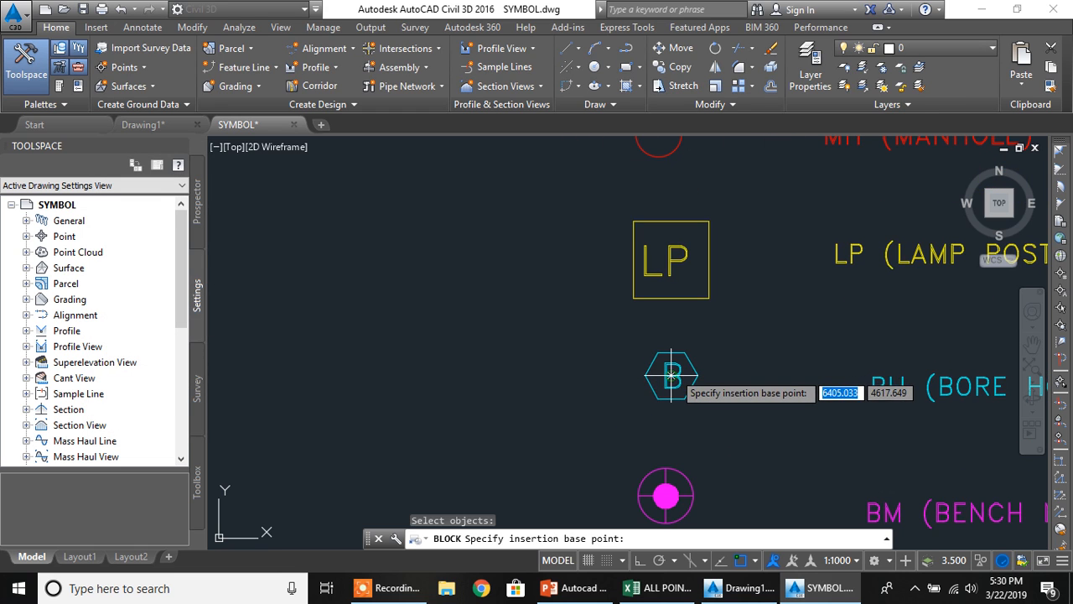
left_click(671, 375)
left_click(192, 186)
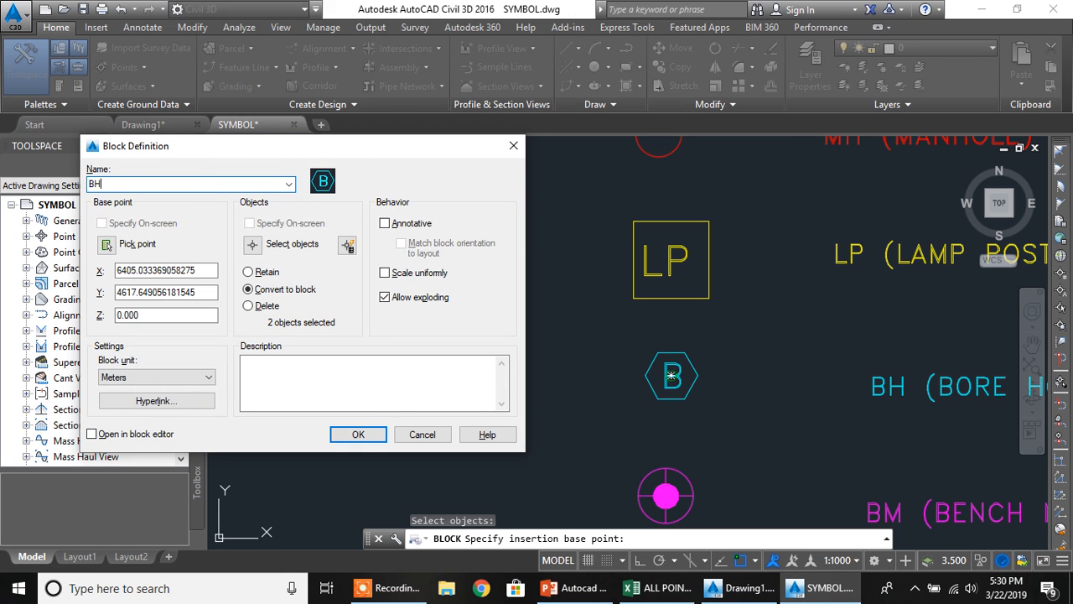
left_click(361, 434)
Start a block definition with the whole magenta bench mark symbol as its objects
type("b")
key("Return")
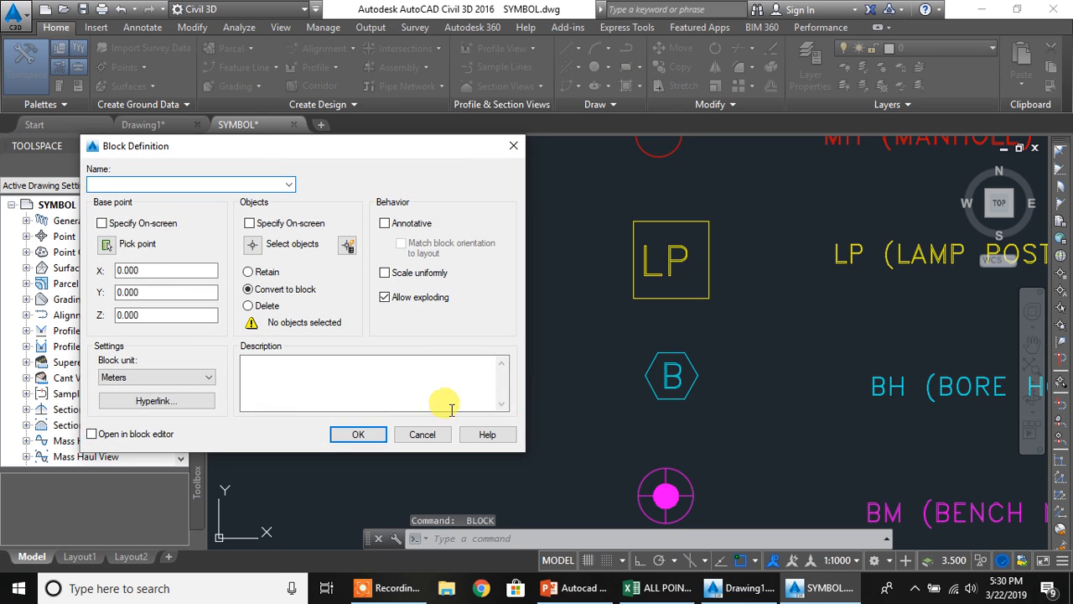
left_click(253, 244)
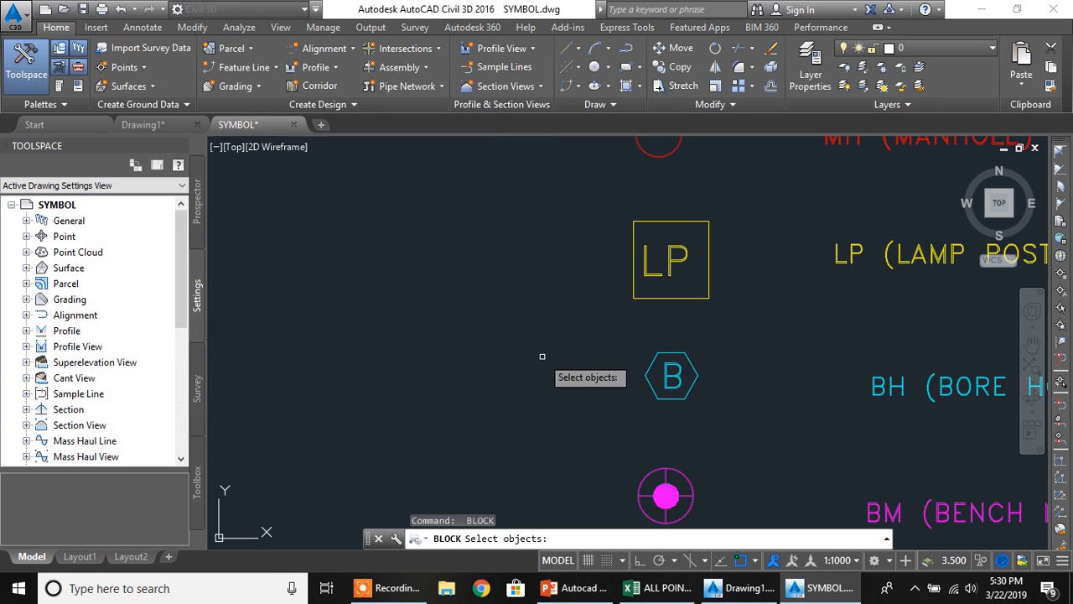
scroll(545, 352, "down", 4)
middle_click_drag(584, 388, 674, 345)
scroll(675, 369, "up", 4)
left_click(742, 395)
left_click(604, 306)
right_click(550, 252)
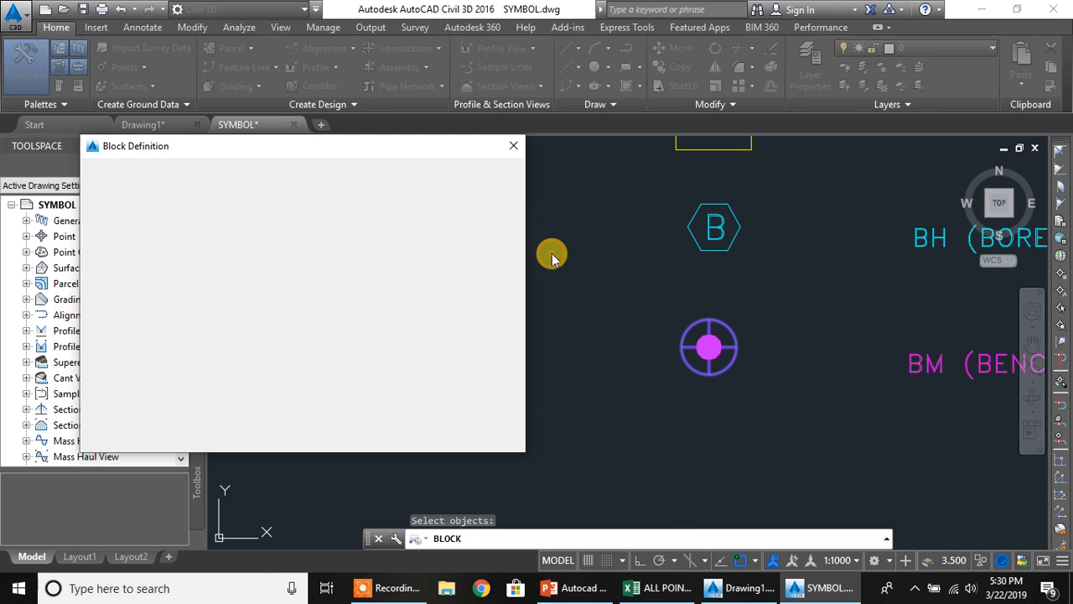
Set the block's base point at the centre of the bench mark circle and name the block BM
left_click(108, 245)
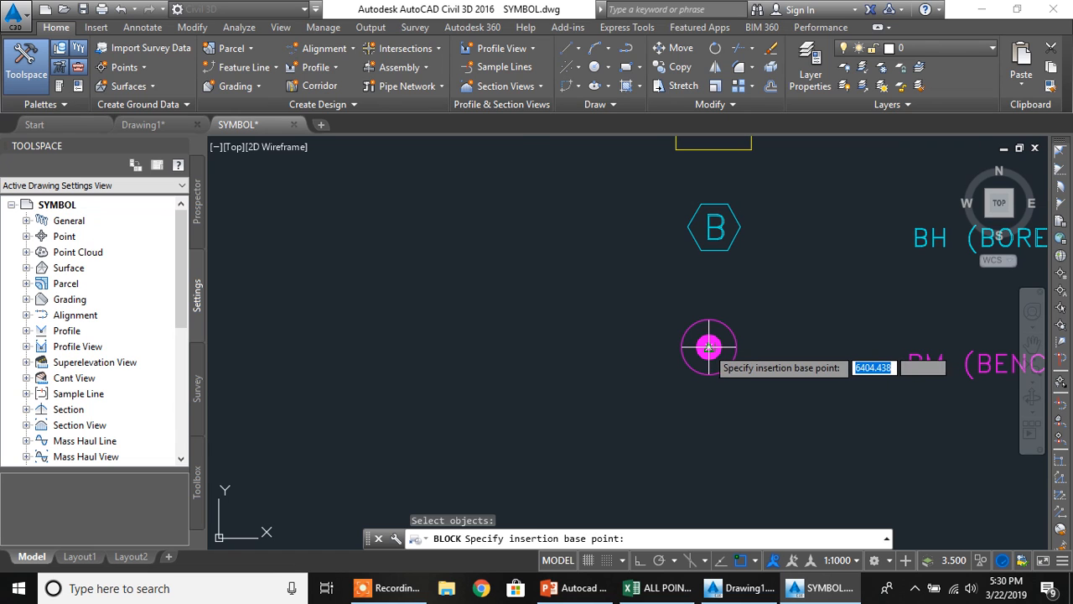
left_click(709, 346)
left_click(149, 183)
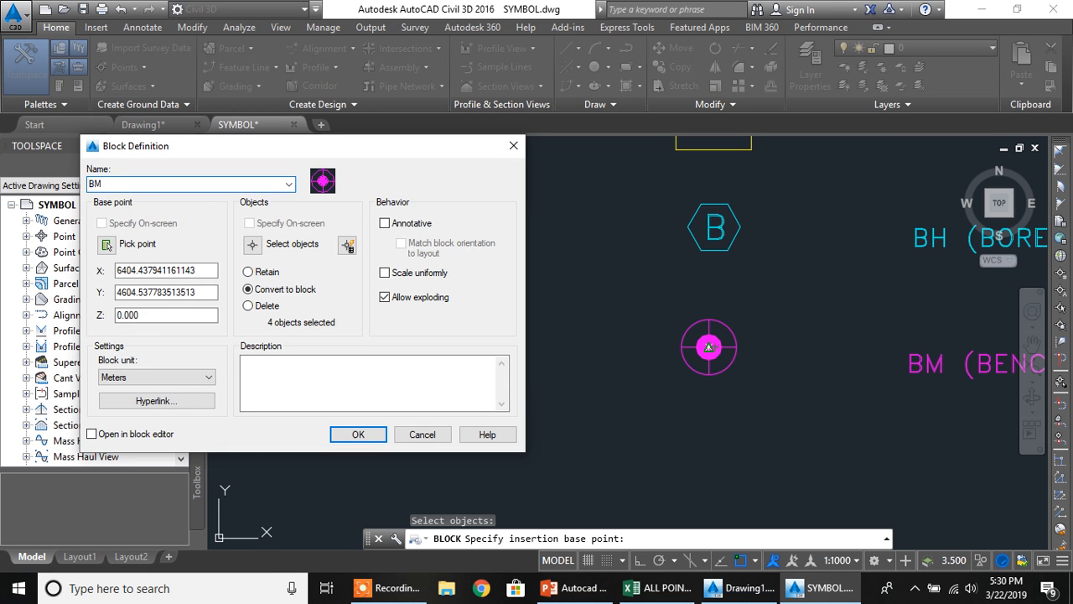
type("BM")
left_click(356, 434)
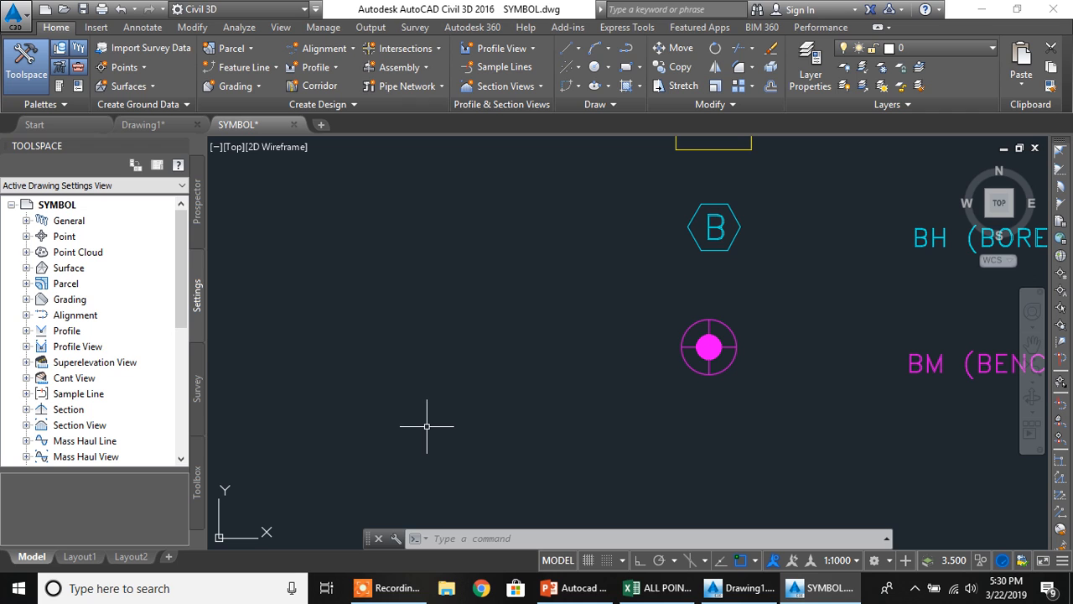
Look through the SYMBOL drawing's existing point styles and start a new point style
left_click(27, 237)
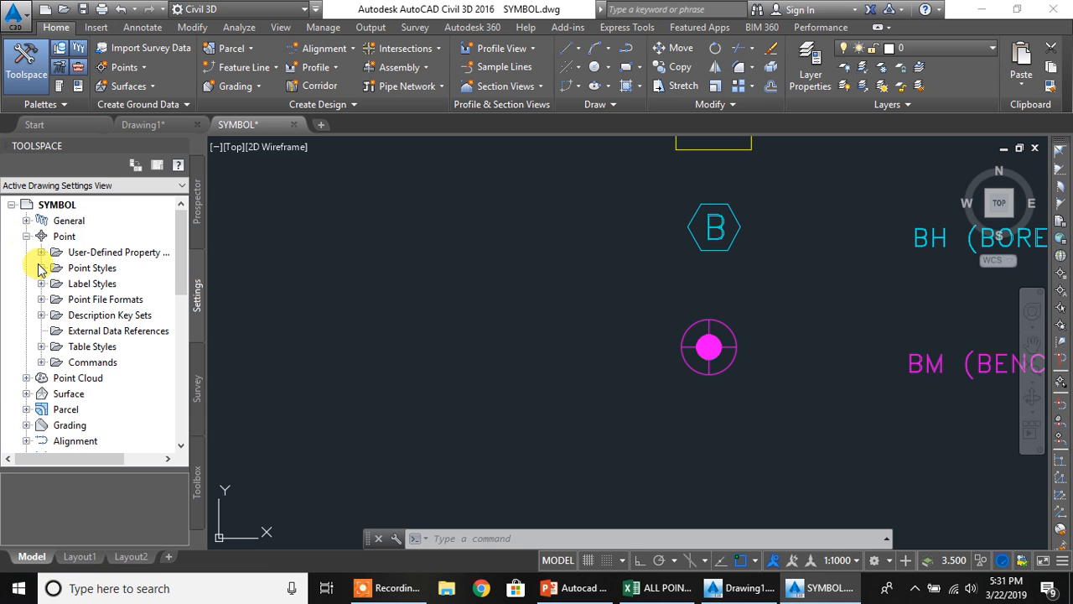
left_click(40, 267)
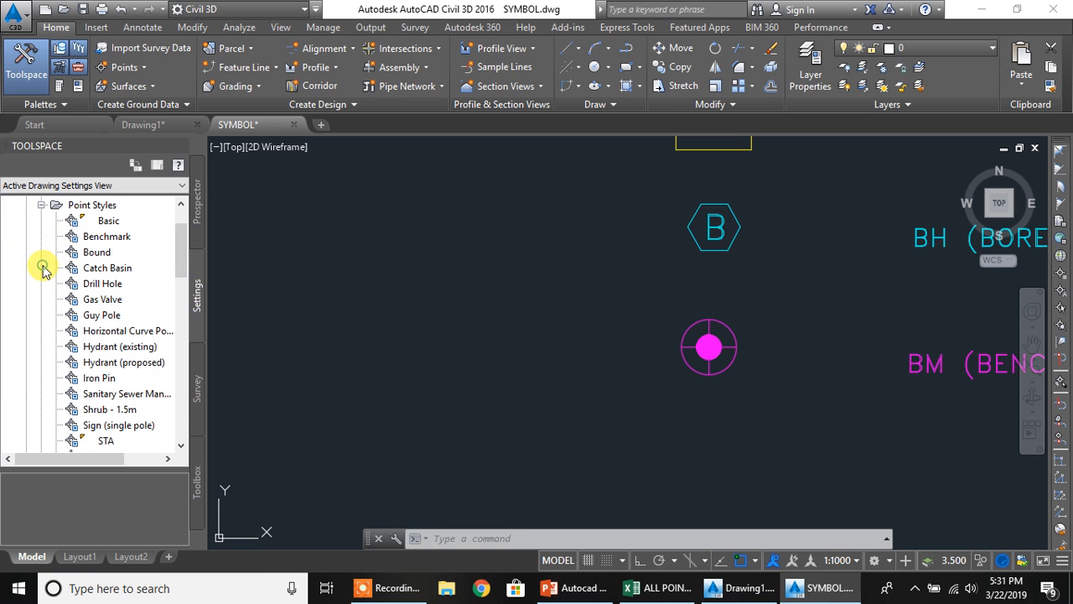
scroll(109, 390, "down", 2)
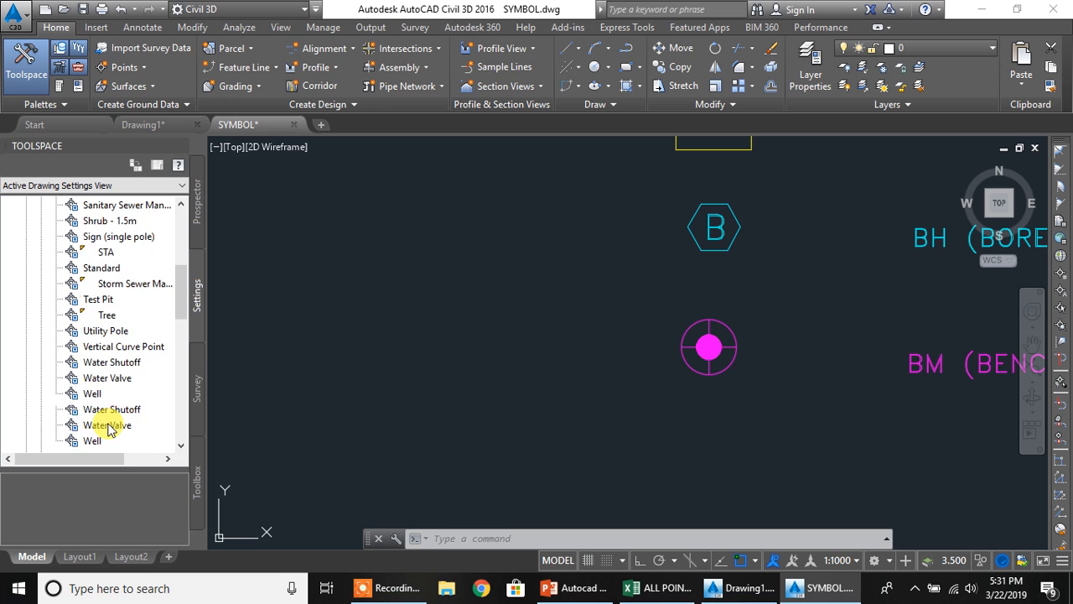
scroll(790, 452, "down", 5)
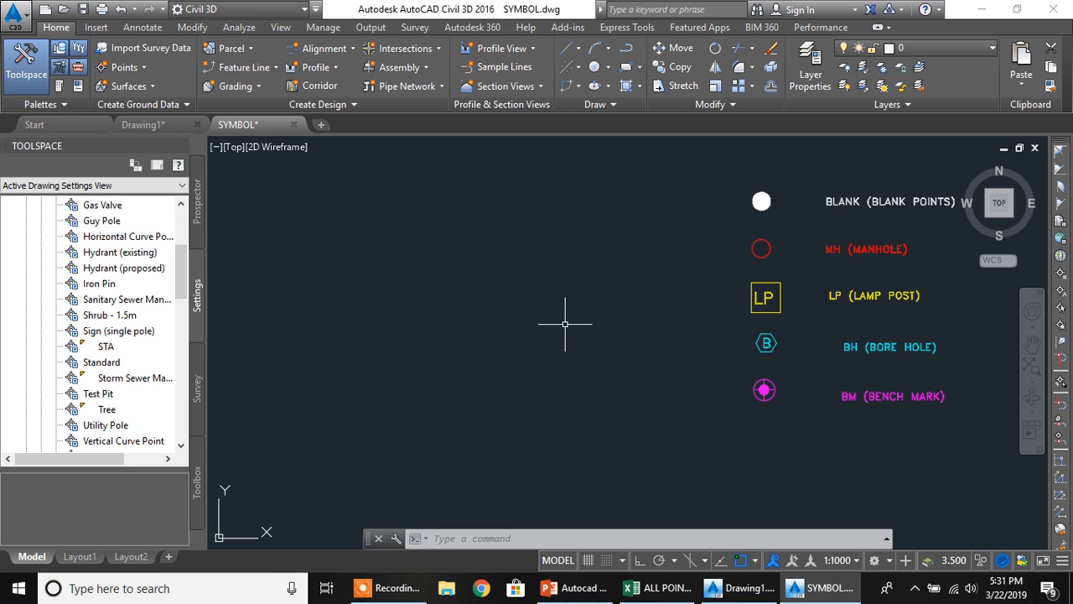
scroll(181, 279, "up", 1)
scroll(181, 279, "up", 8)
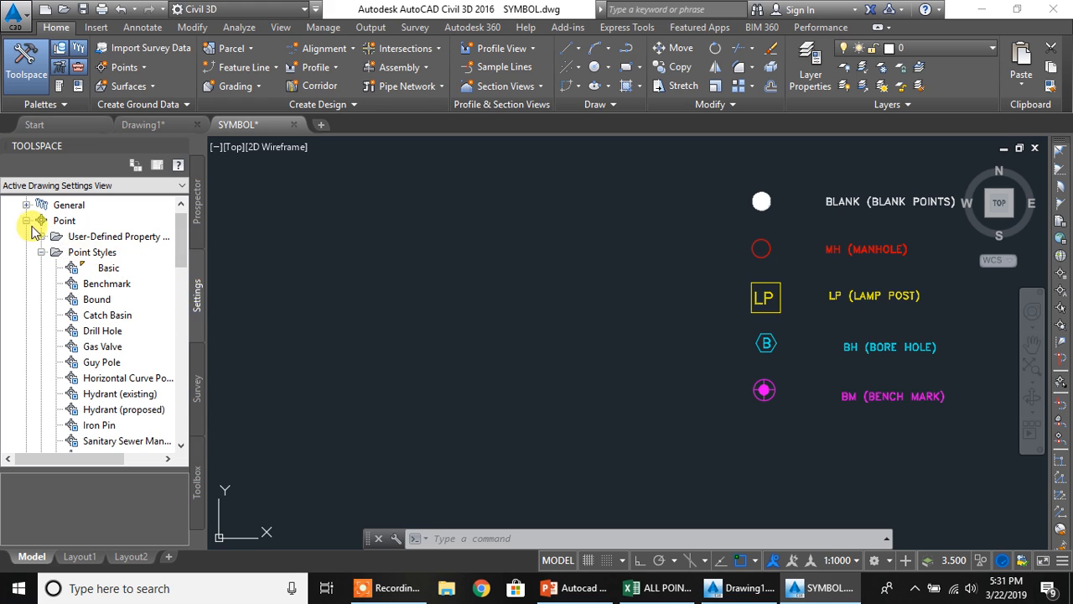
left_click(105, 254)
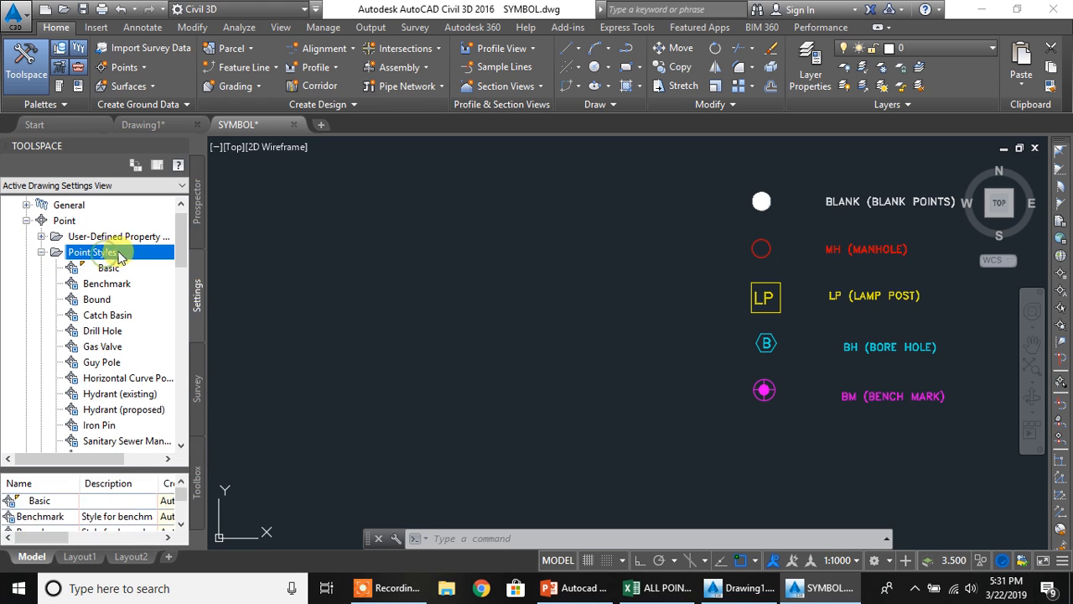
right_click(126, 251)
left_click(191, 263)
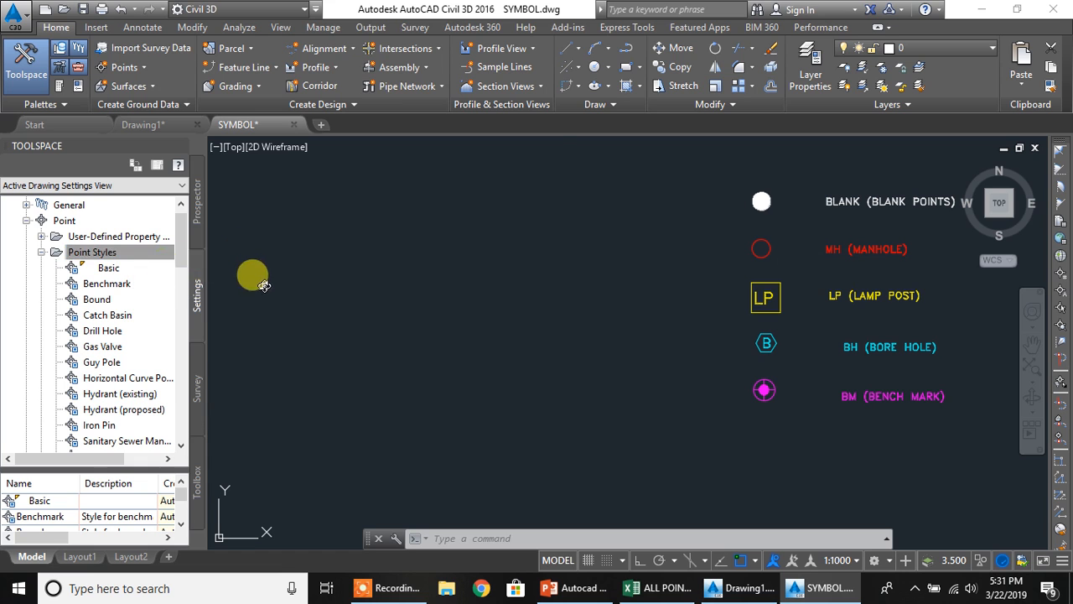
Name the new point style BLANK and give it the description BLANK POINTS
left_click(76, 169)
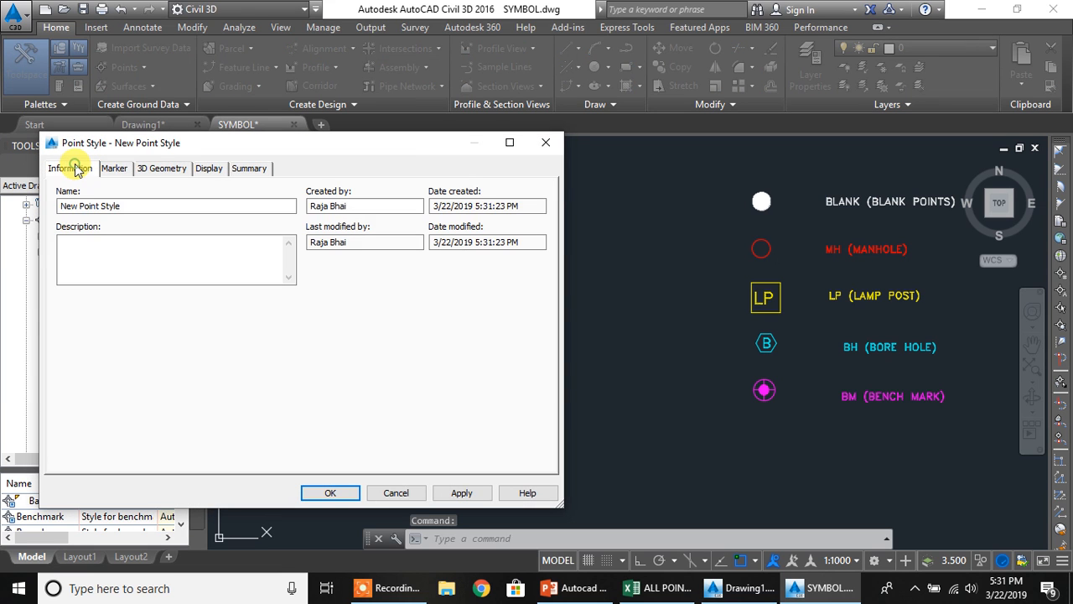
left_click_drag(159, 205, 2, 180)
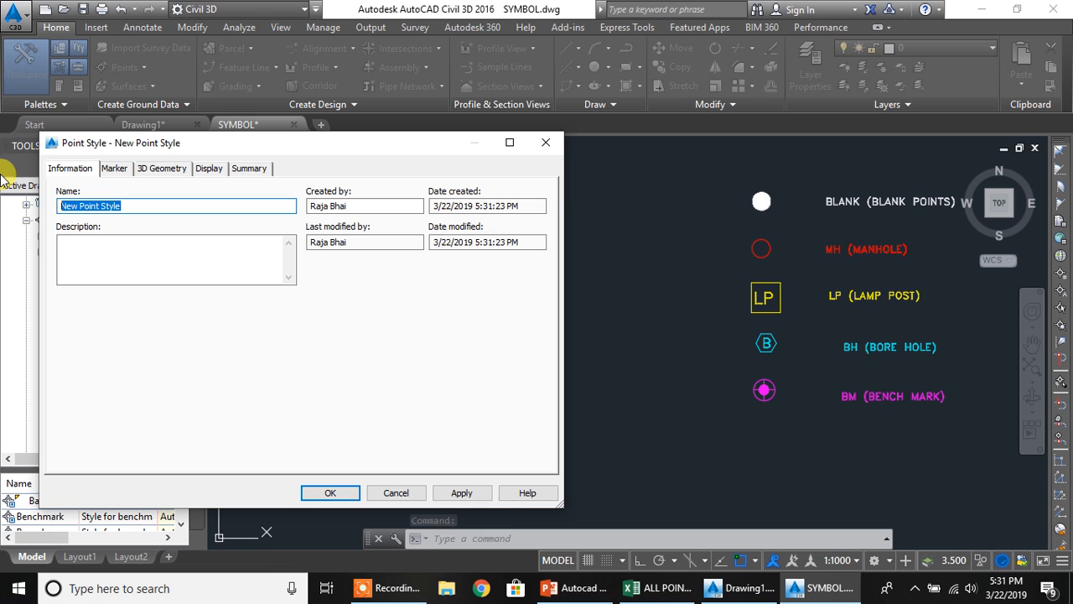
type("BLANK")
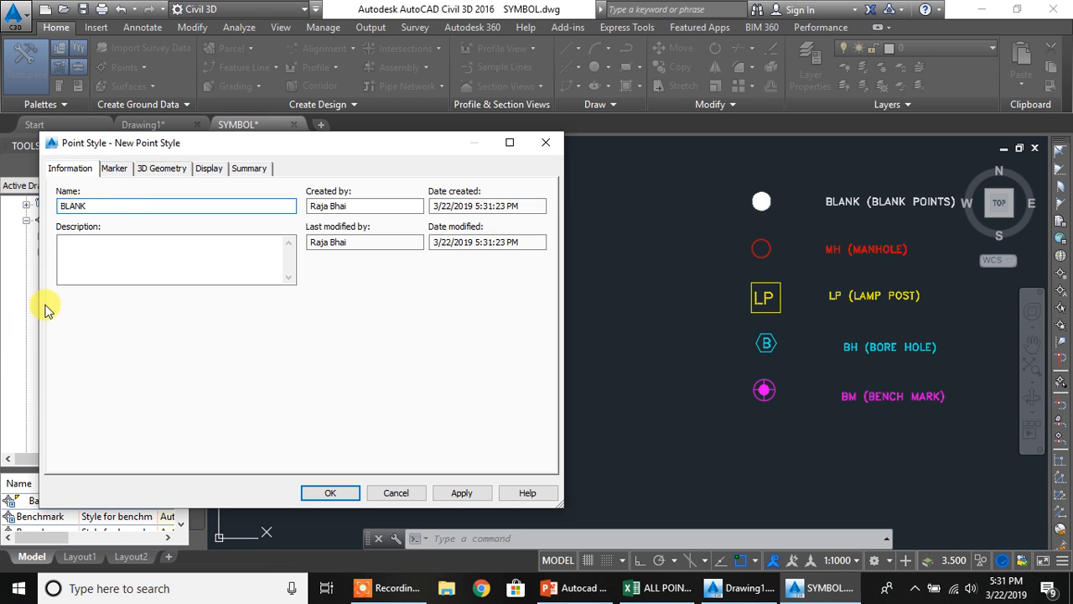
left_click(126, 243)
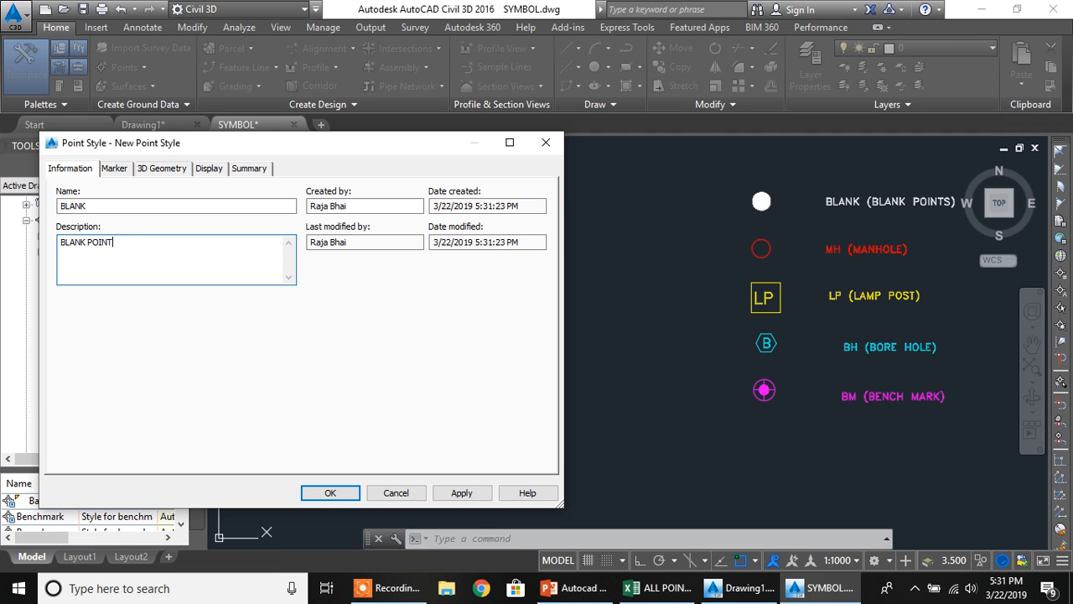
type("BLANK POINTS")
Make the BLANK point style use the AutoCAD block symbol BLANK as its marker
left_click(114, 168)
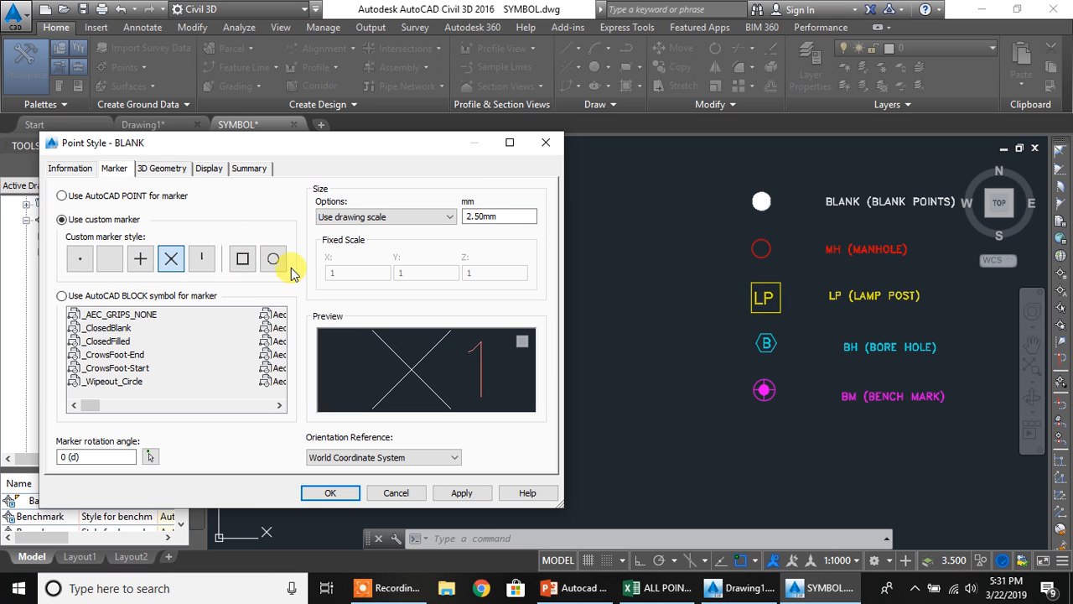
left_click(62, 296)
left_click(99, 381)
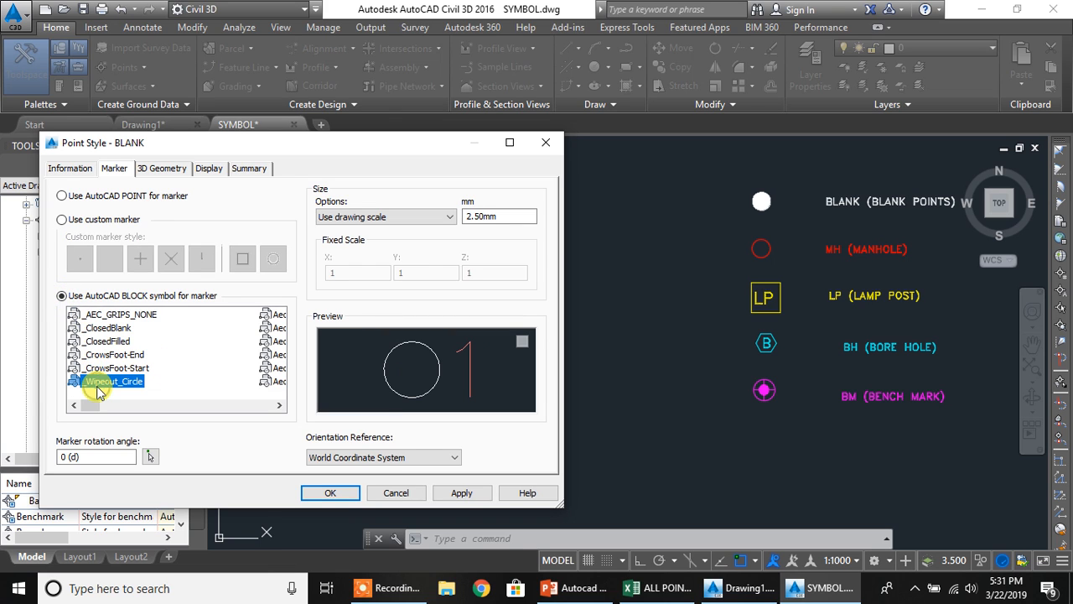
key("b")
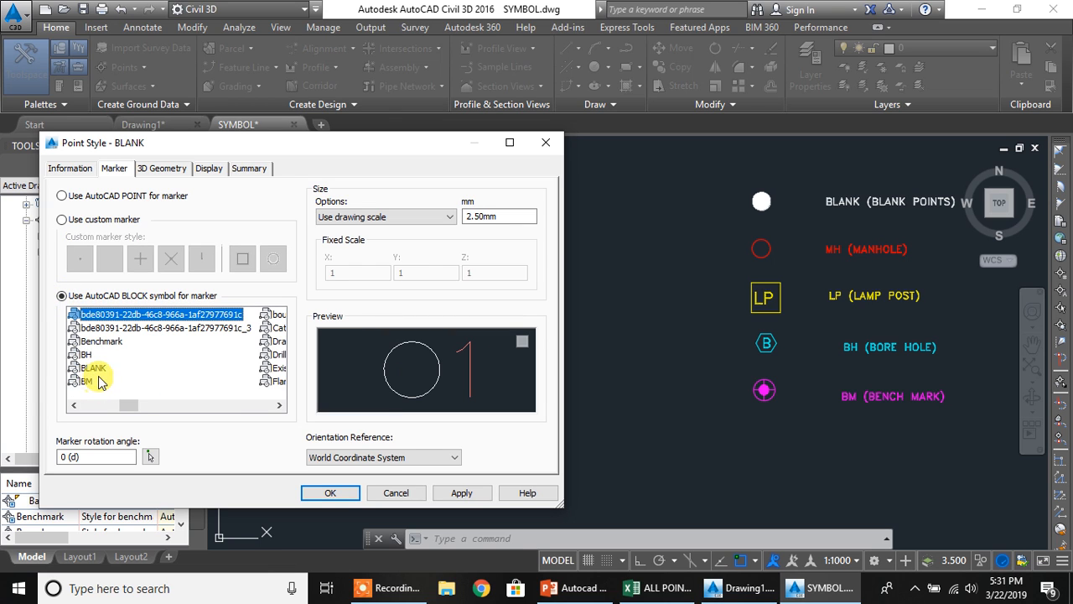
left_click(92, 369)
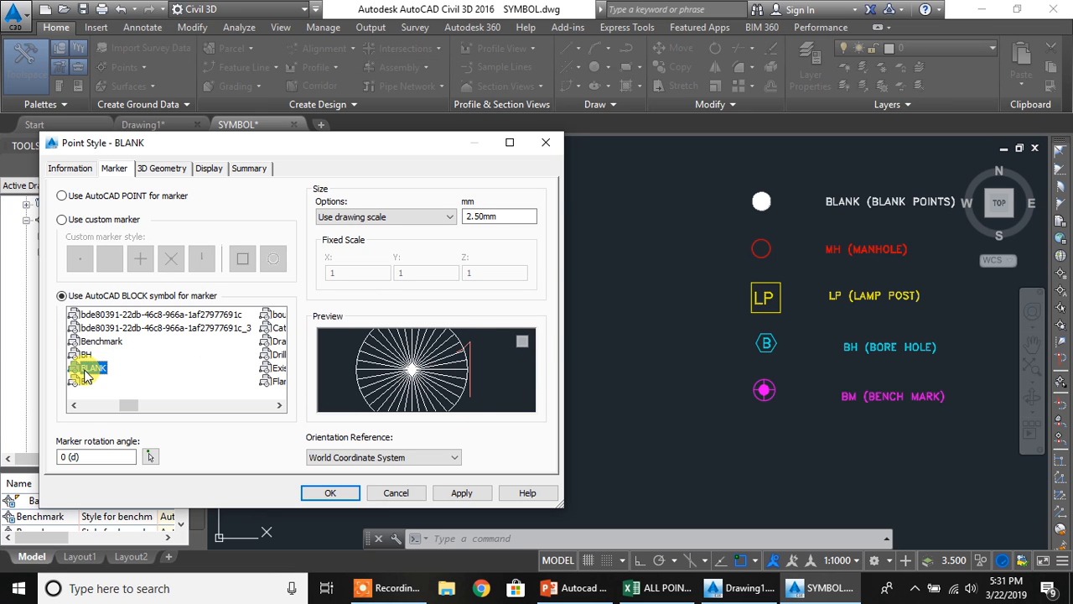
Create a white layer named BLANK POINTS while choosing the display layer for the style's marker component
left_click(161, 168)
left_click(206, 170)
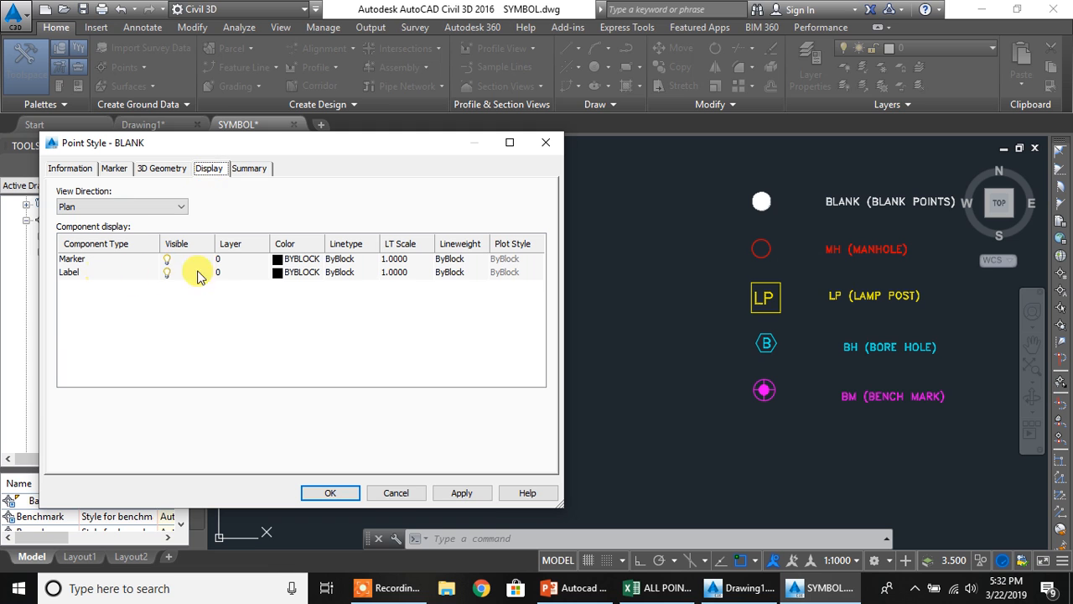
left_click(249, 264)
left_click(245, 259)
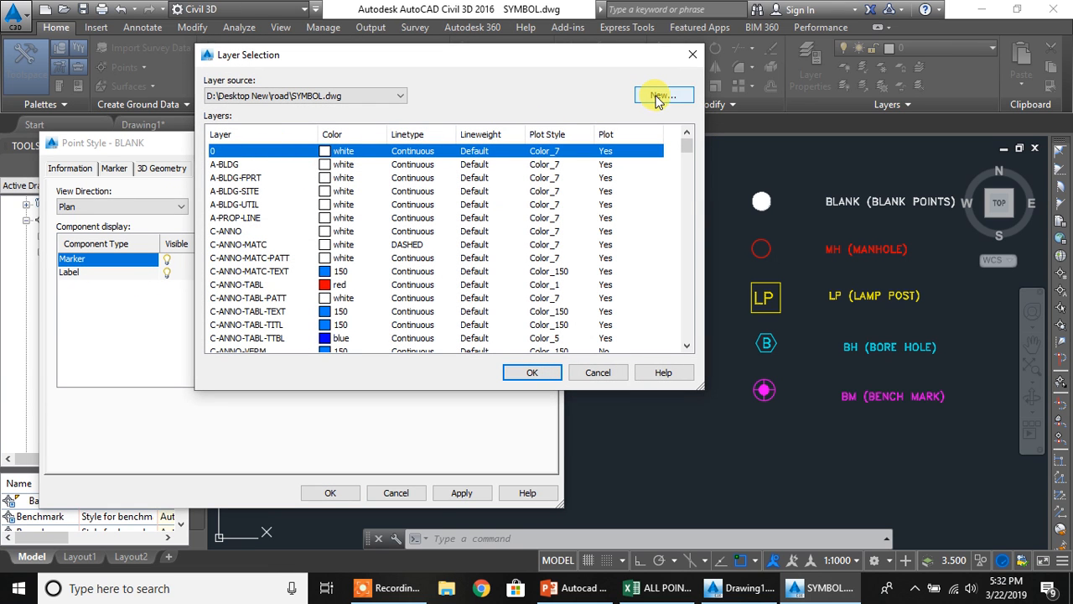
left_click(661, 96)
left_click(504, 162)
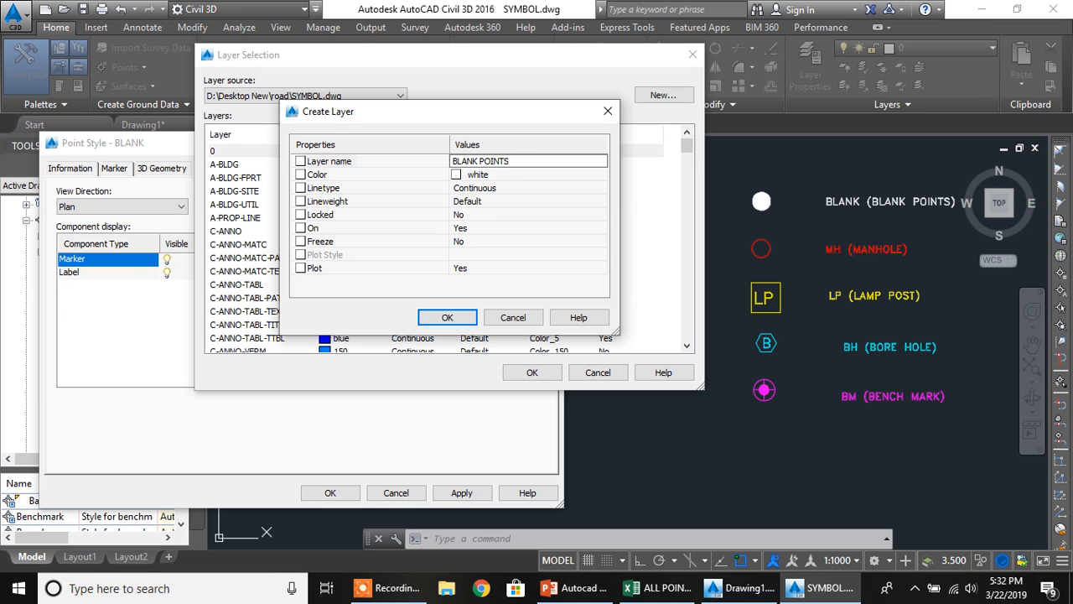
left_click(453, 319)
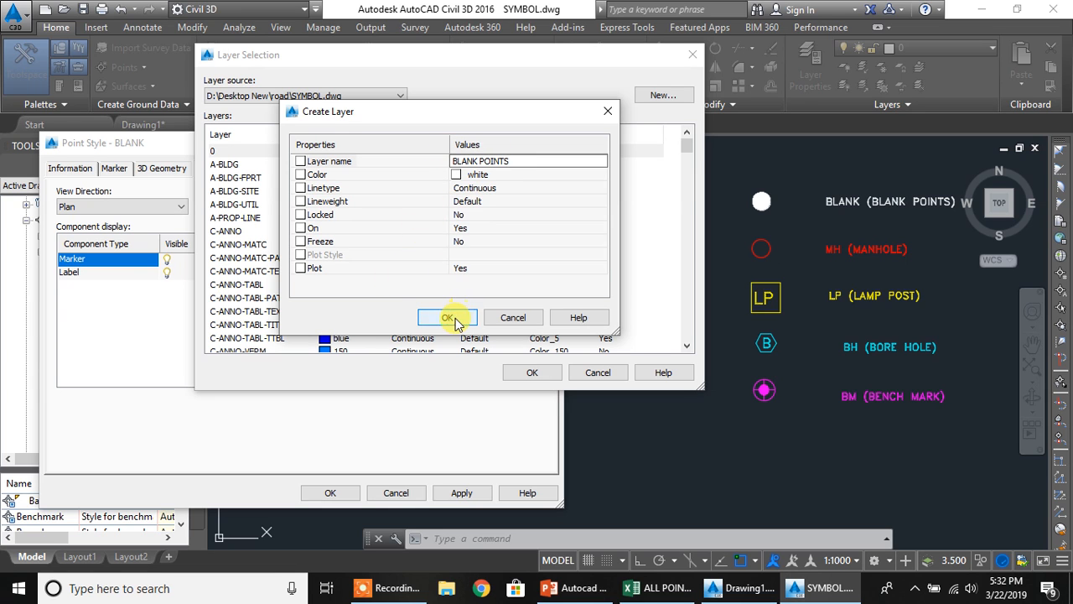
Assign the BLANK POINTS layer to the marker component and set the marker's colour to BYLAYER
left_click(282, 232)
left_click(529, 374)
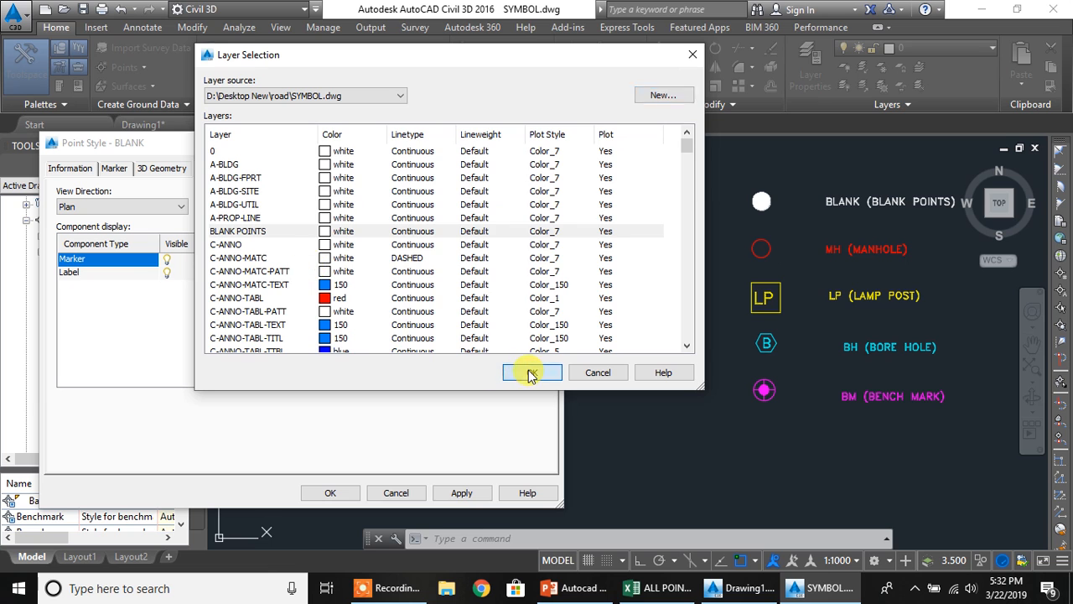
left_click(283, 262)
left_click(323, 236)
left_click(263, 325)
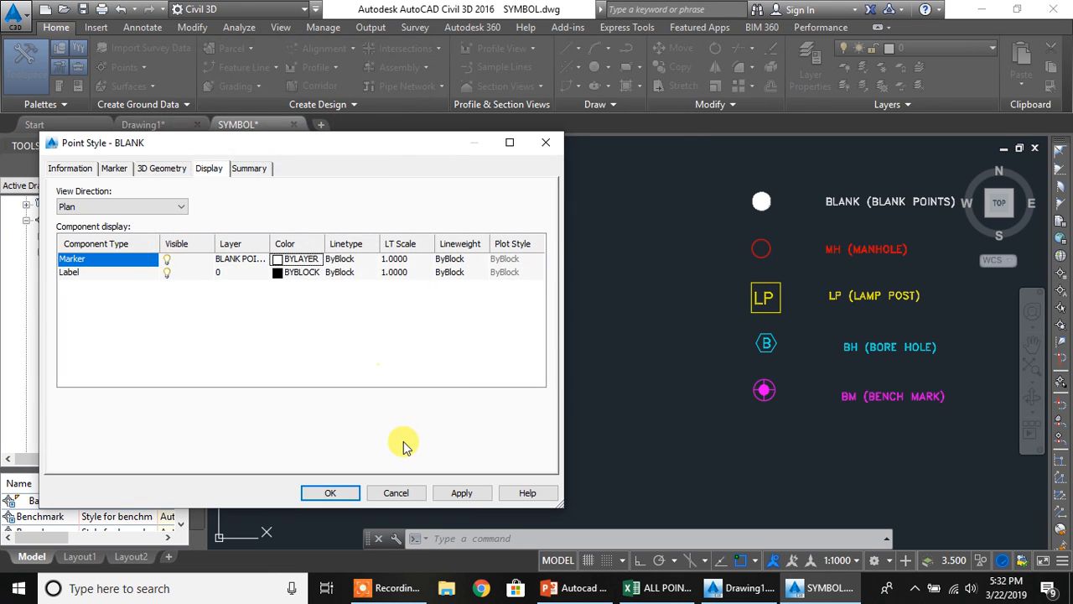
Save the finished BLANK point style and select it among the drawing's point styles
left_click(330, 492)
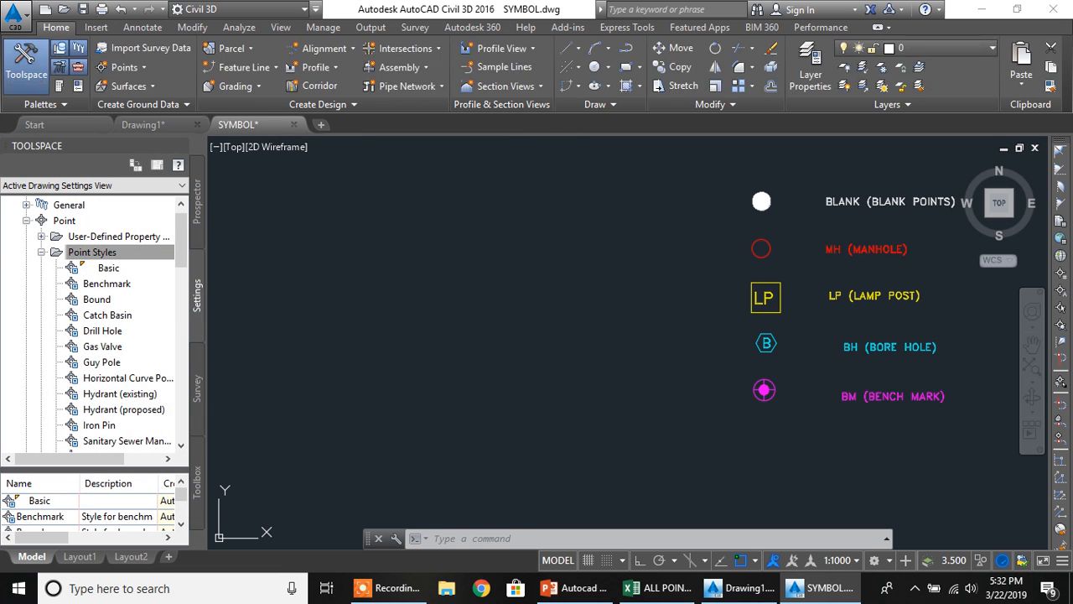
left_click(74, 301)
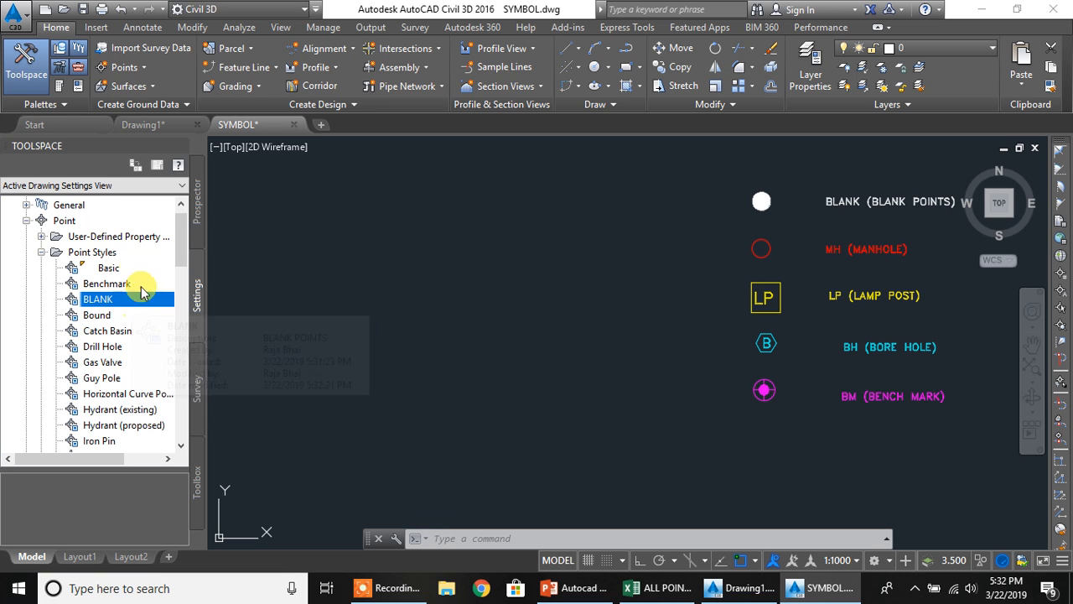
Create a new point style named MH with the description MANHOLE
left_click(121, 251)
right_click(141, 256)
left_click(183, 261)
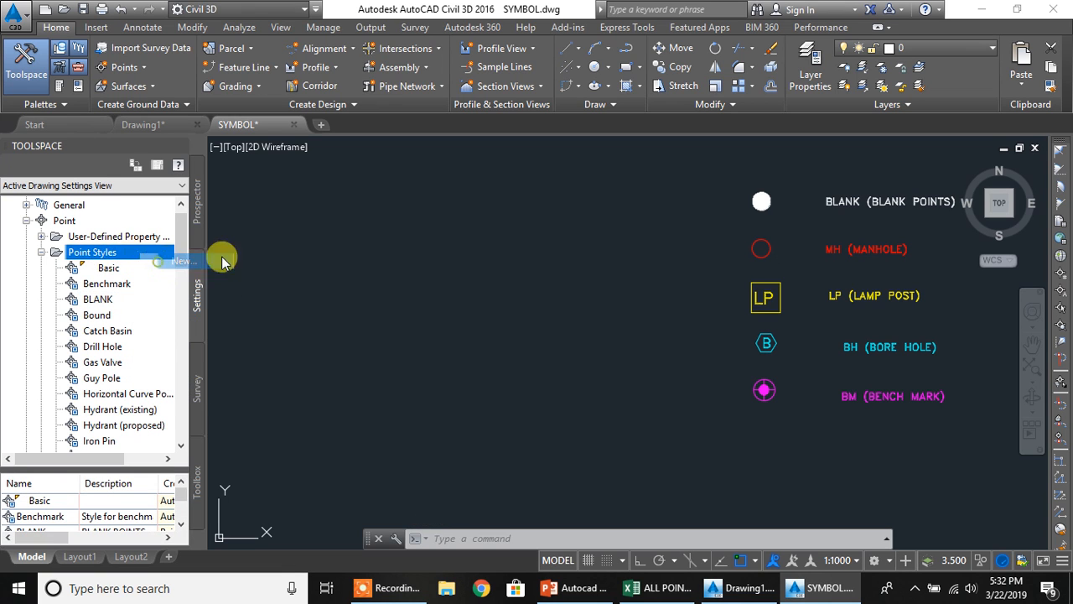
left_click(70, 169)
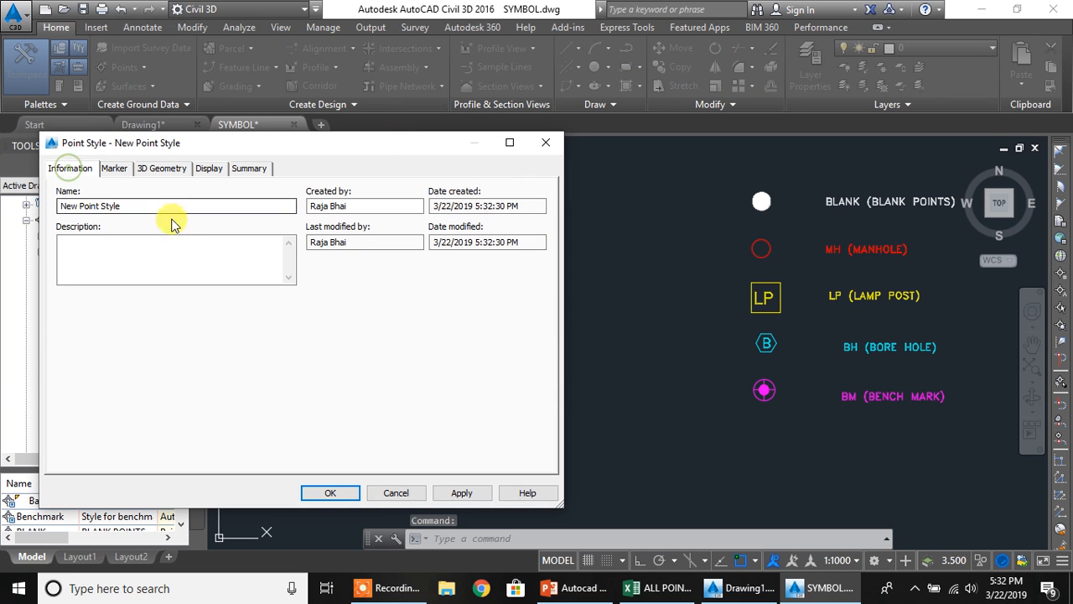
left_click_drag(173, 206, 1, 192)
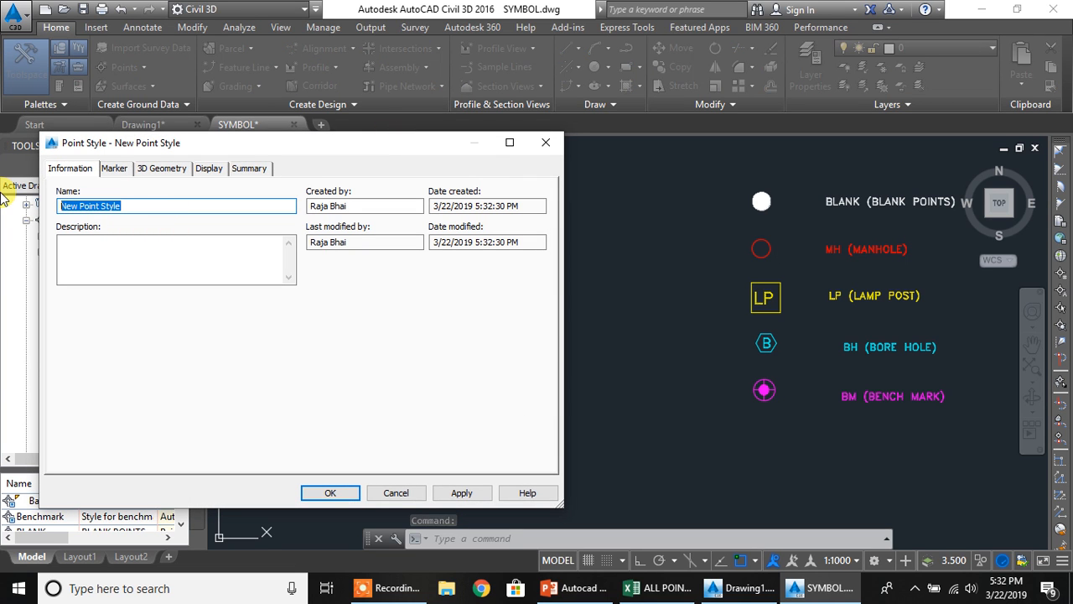
type("MH")
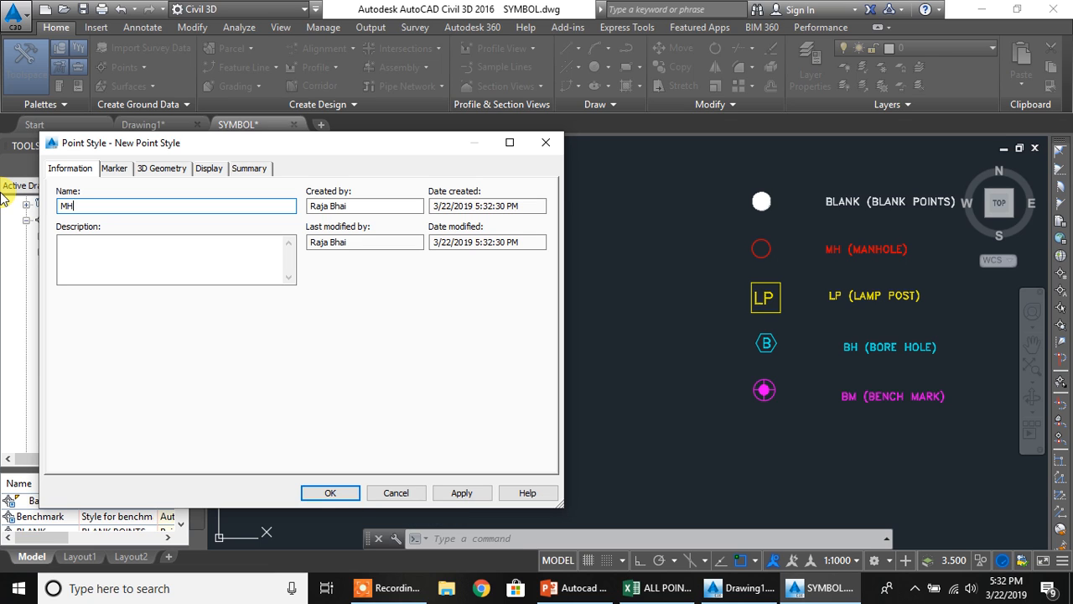
left_click(119, 251)
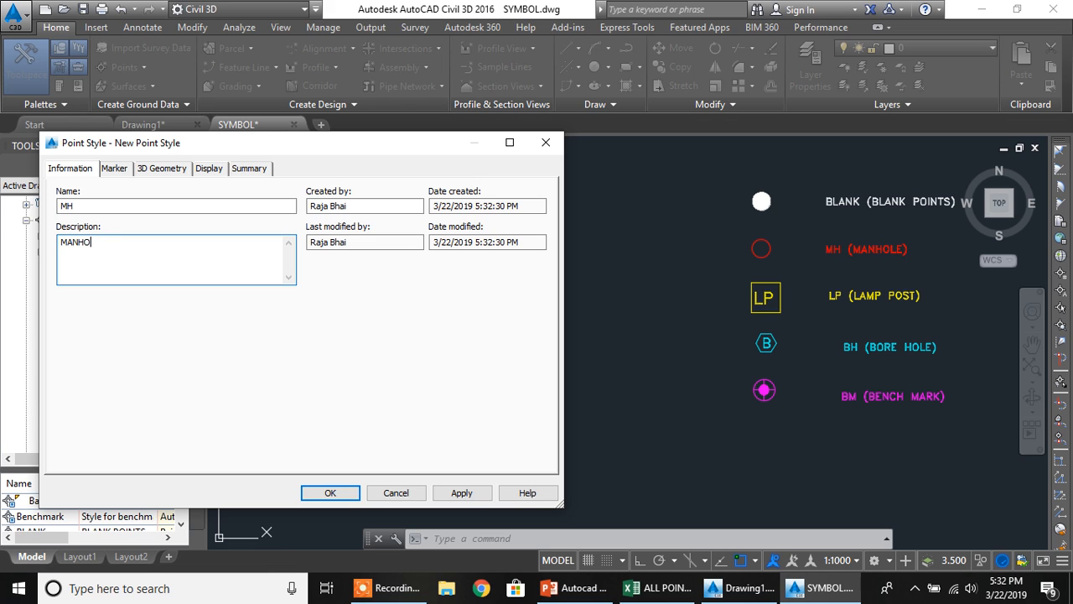
Make the MH point style use the AutoCAD block symbol MH as its marker
left_click(114, 167)
left_click(62, 296)
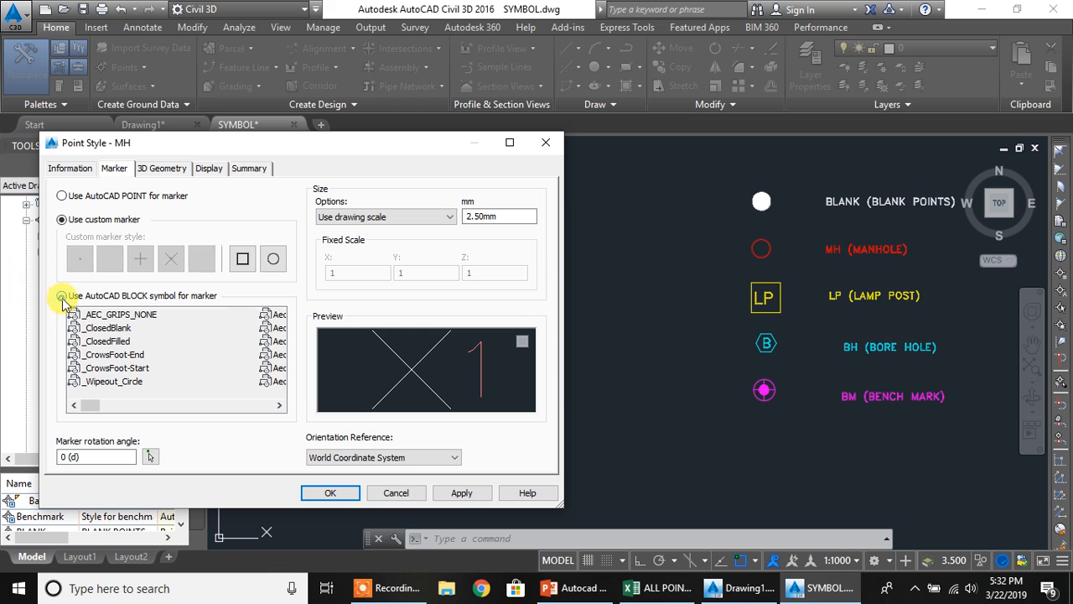
left_click(136, 381)
scroll(137, 381, "down", 5)
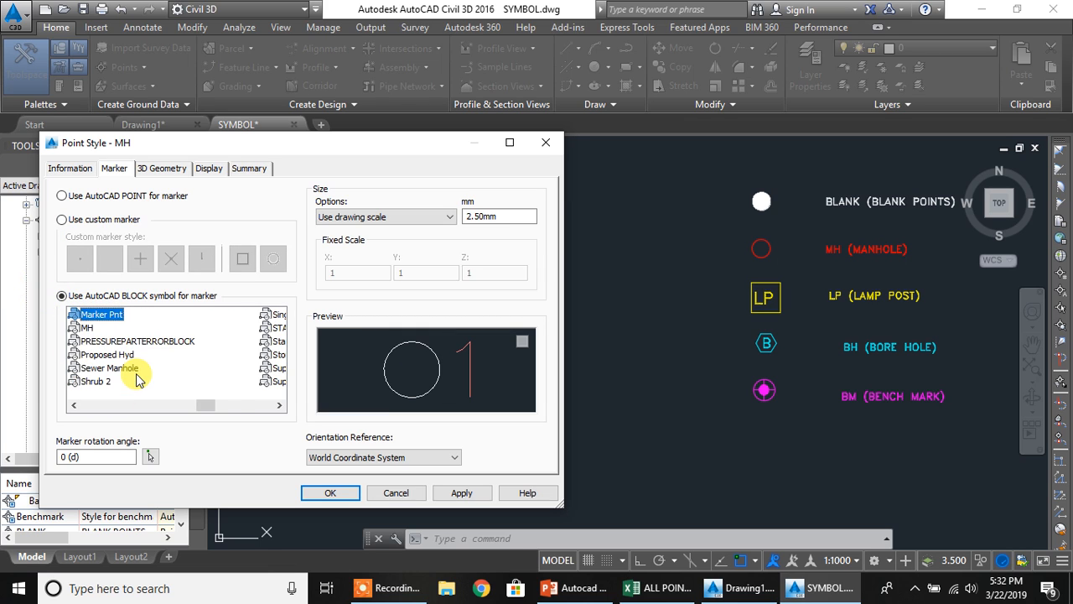
left_click(86, 327)
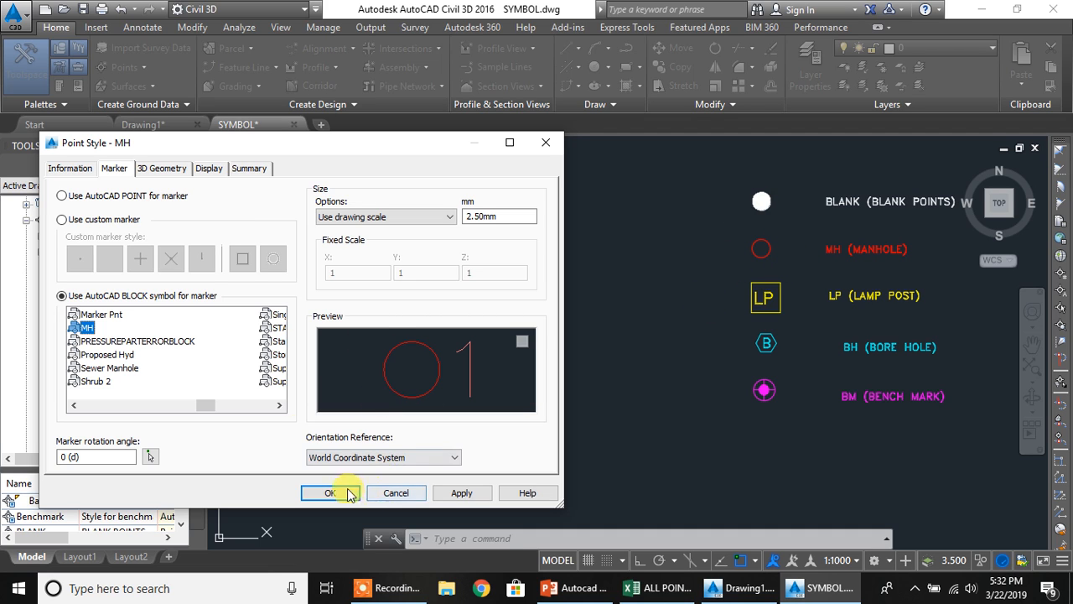
Create a red layer named MANHOLE while choosing the display layer for the MH style's marker component
left_click(207, 168)
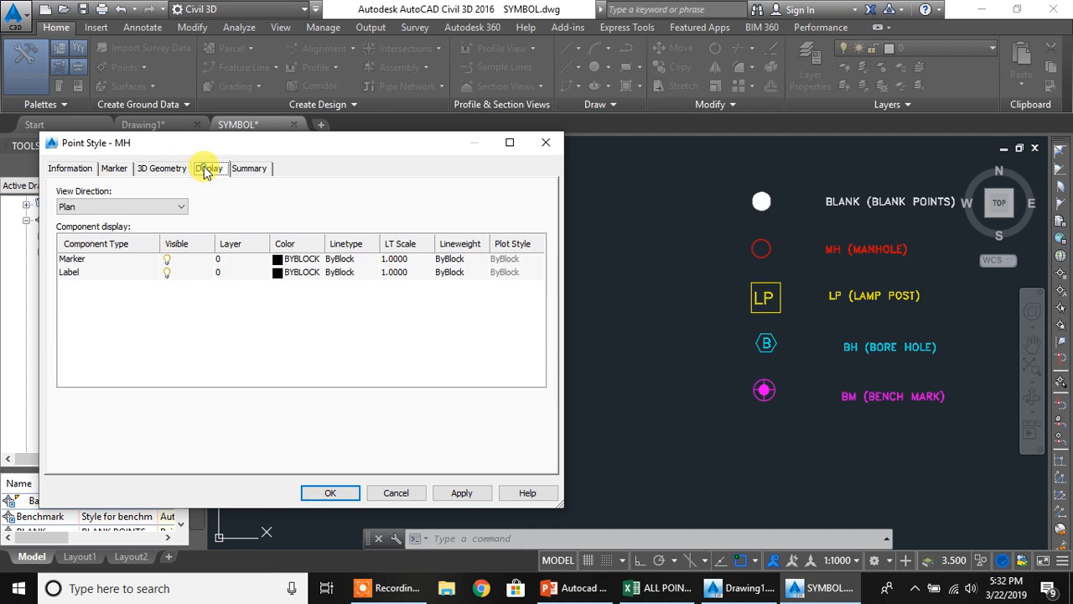
left_click(254, 262)
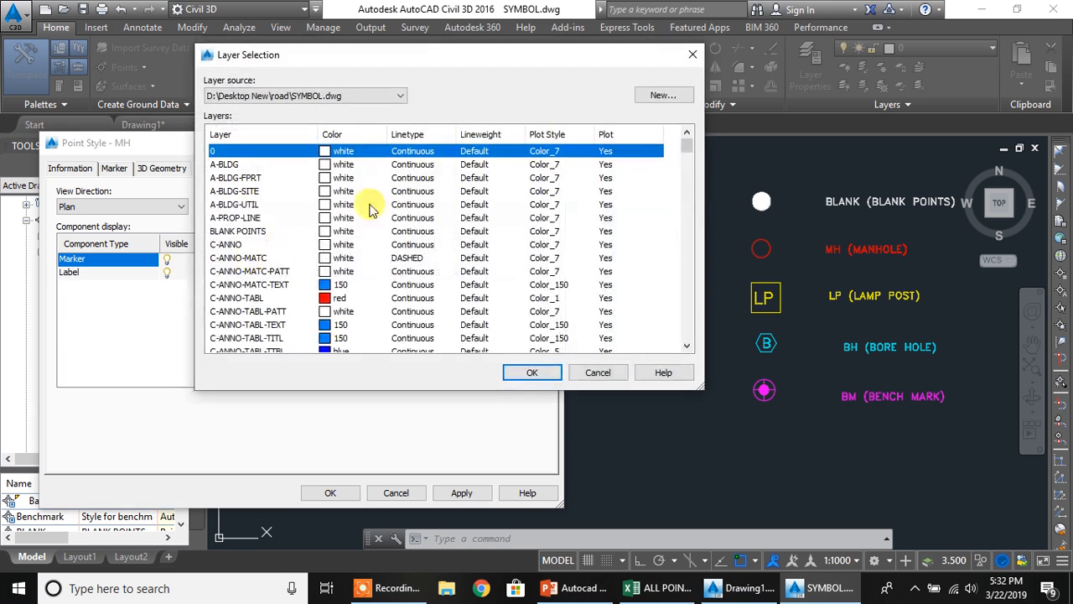
left_click(650, 95)
left_click(496, 161)
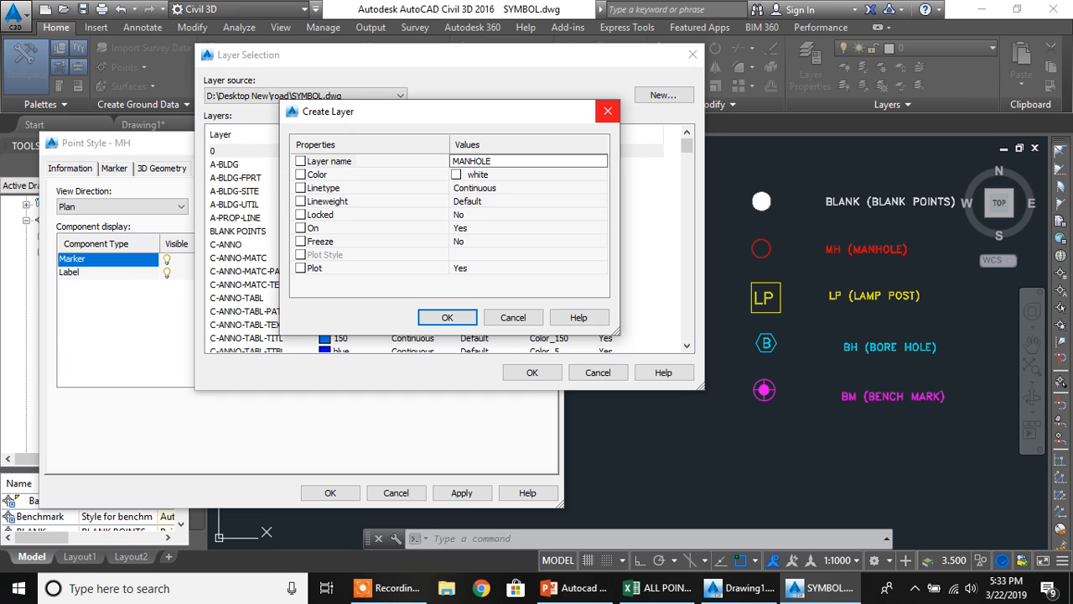
left_click(553, 176)
left_click(598, 175)
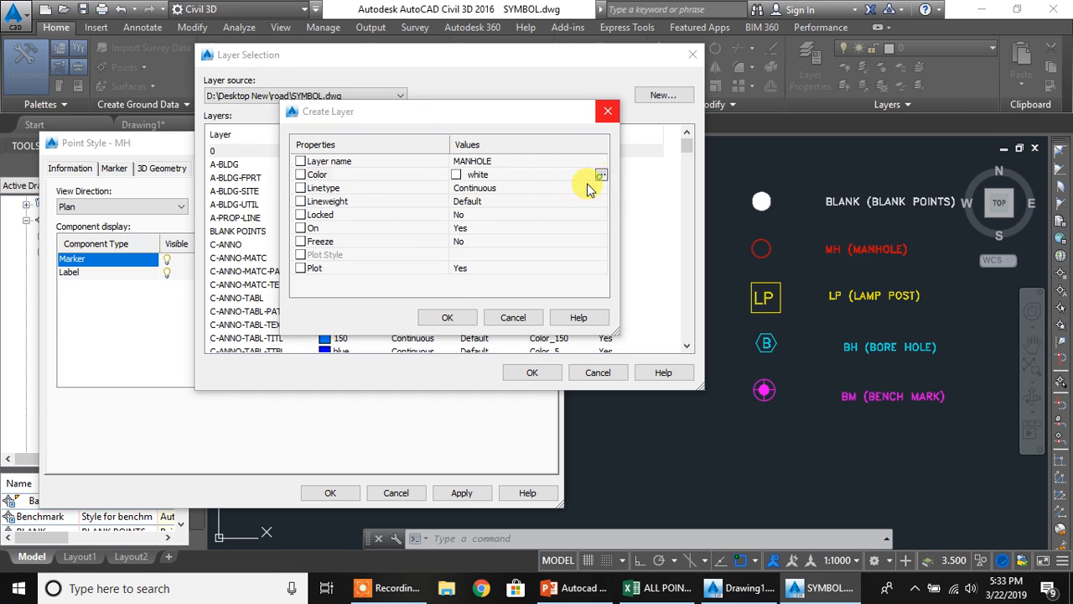
left_click(159, 237)
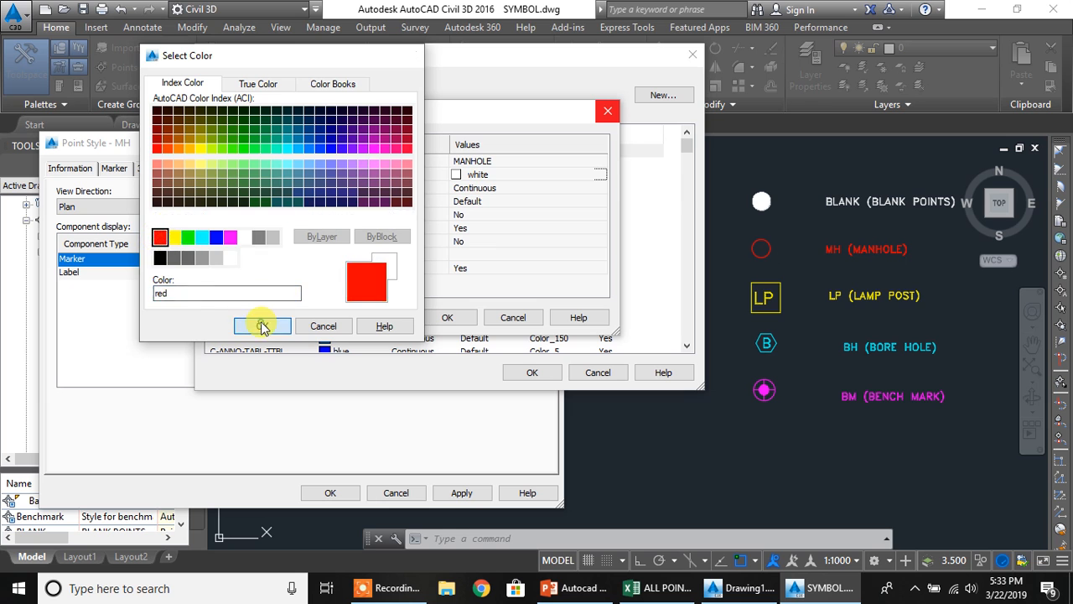
left_click(262, 325)
left_click(445, 320)
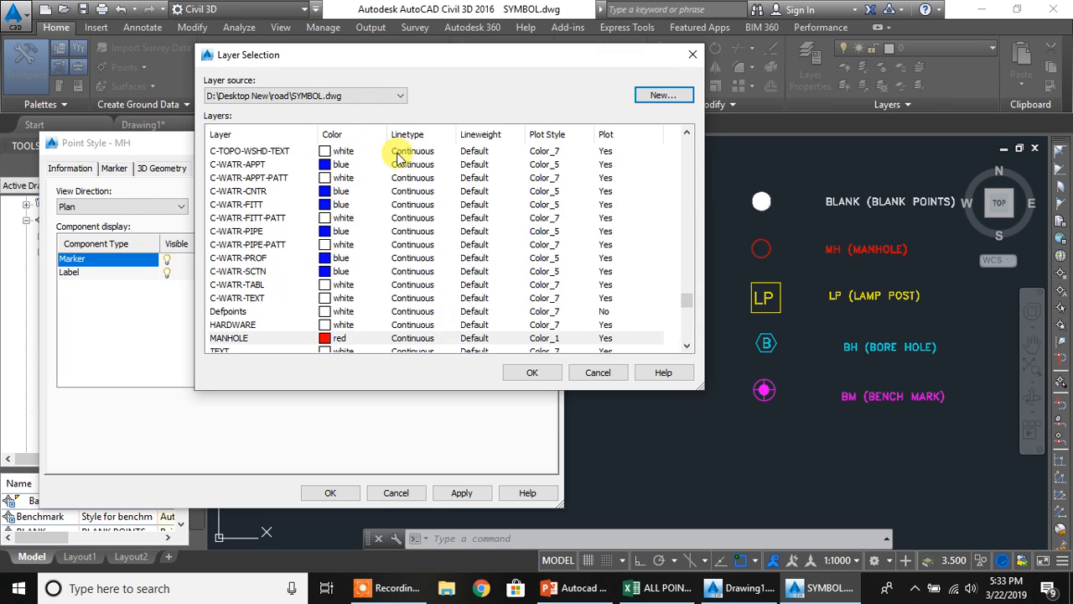
Assign the MANHOLE layer to the marker component with its colour set to BYLAYER, and save the MH style
left_click(505, 374)
left_click(306, 259)
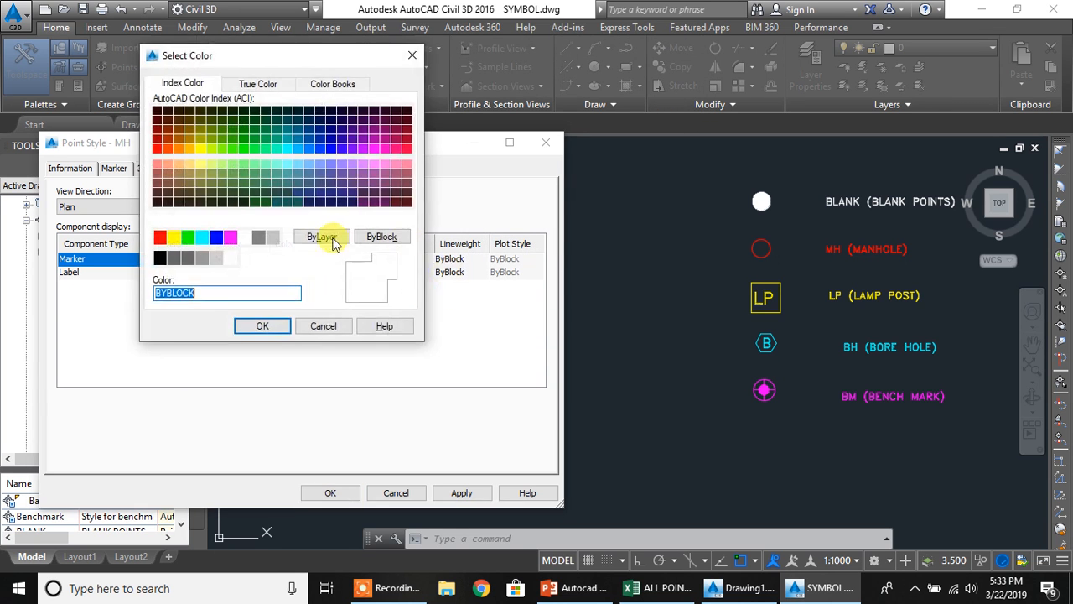
left_click(322, 237)
left_click(261, 326)
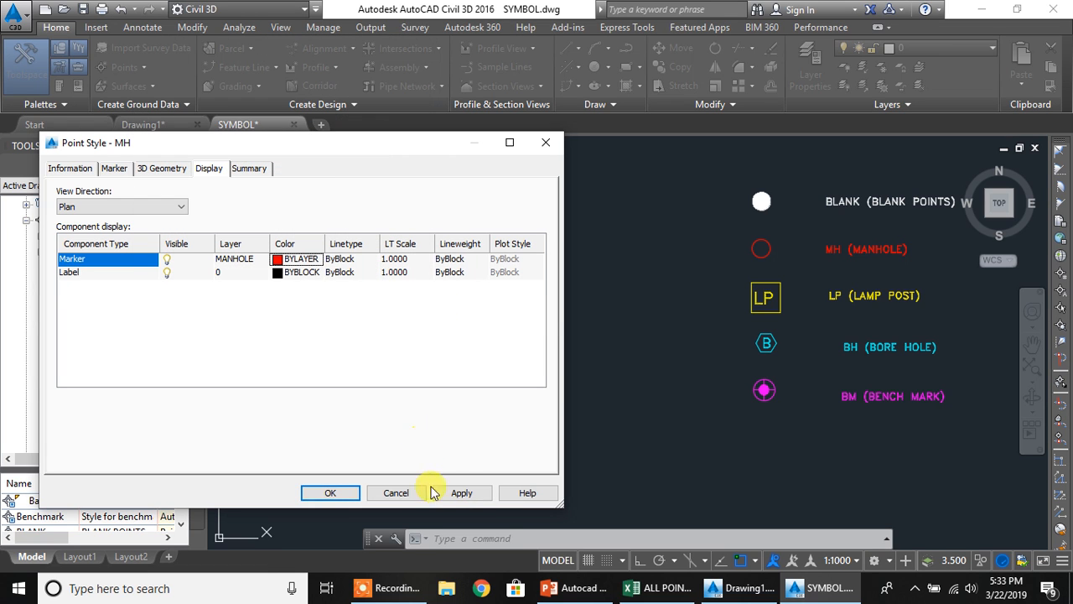
left_click(330, 494)
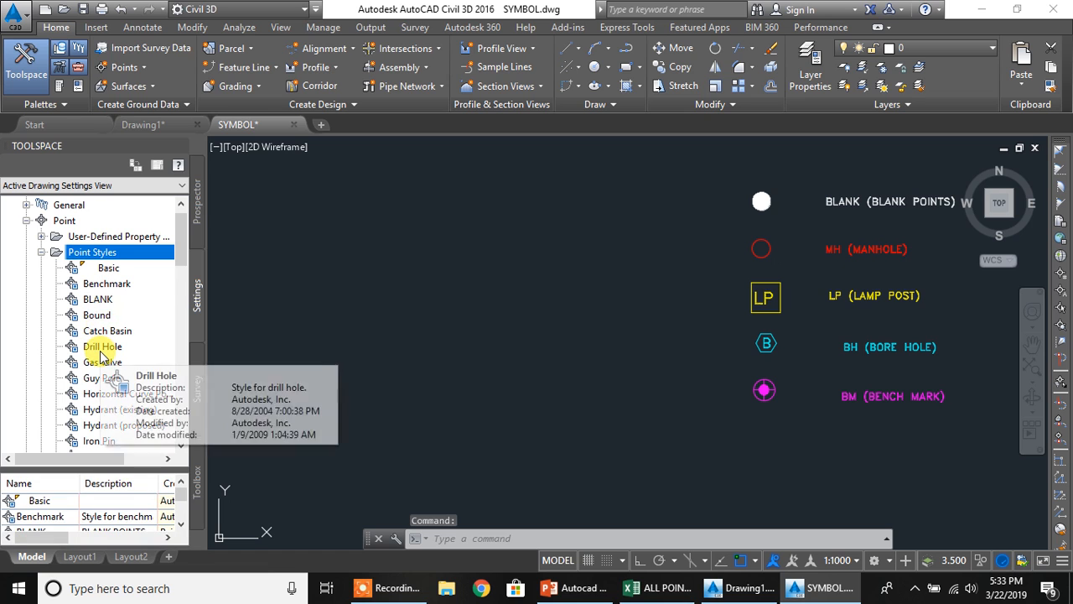
scroll(94, 350, "down", 3)
left_click(88, 317)
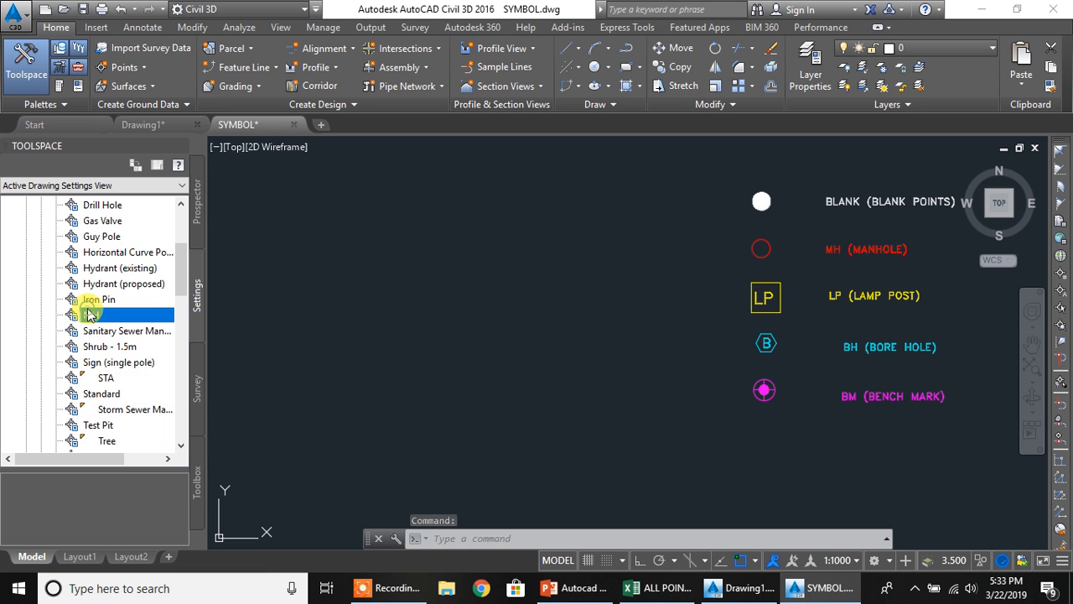
Create a new point style named LP with the description LAMP POST
scroll(132, 299, "up", 3)
left_click(107, 253)
right_click(126, 252)
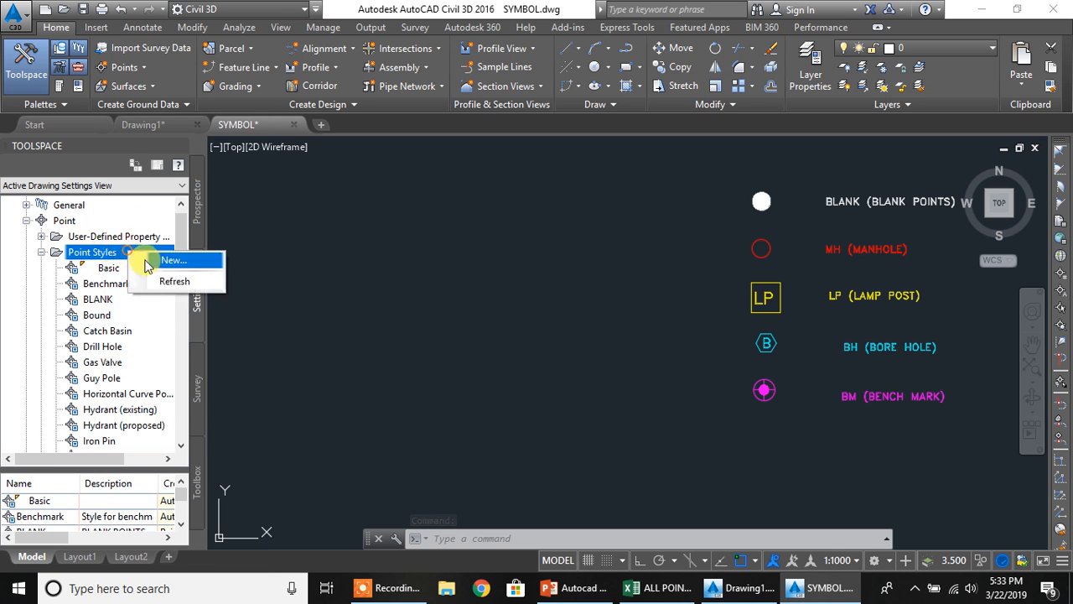
left_click(159, 262)
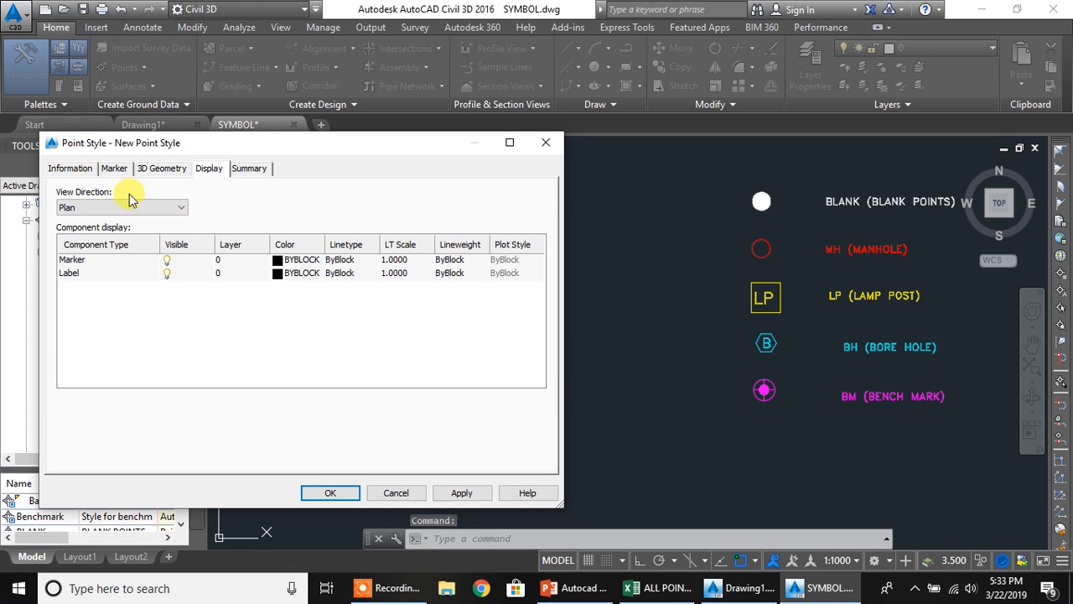
left_click(69, 169)
left_click_drag(165, 206, 62, 206)
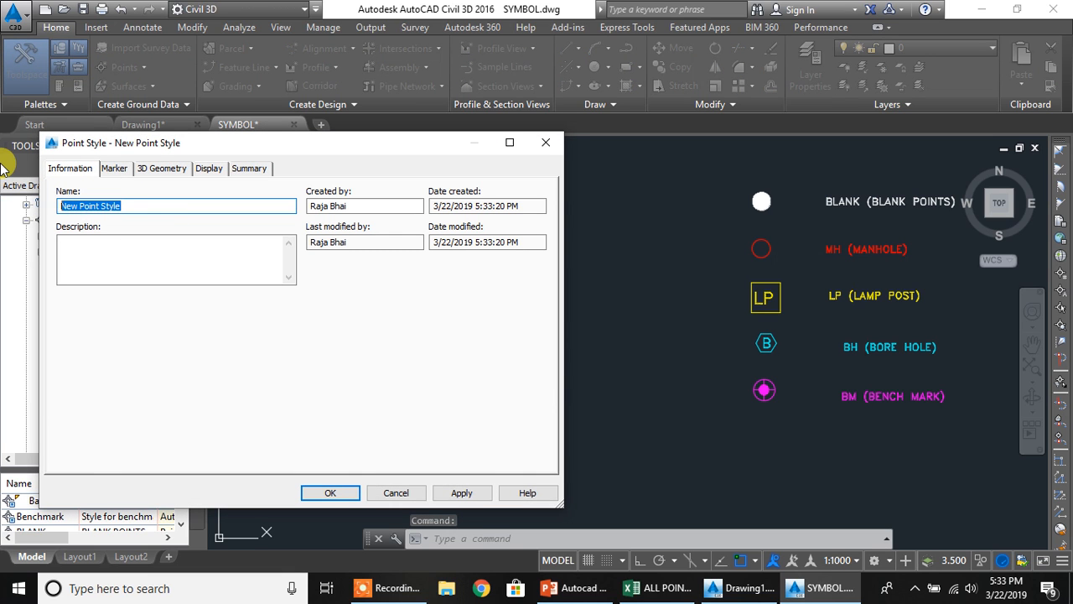
type("LP")
left_click(124, 254)
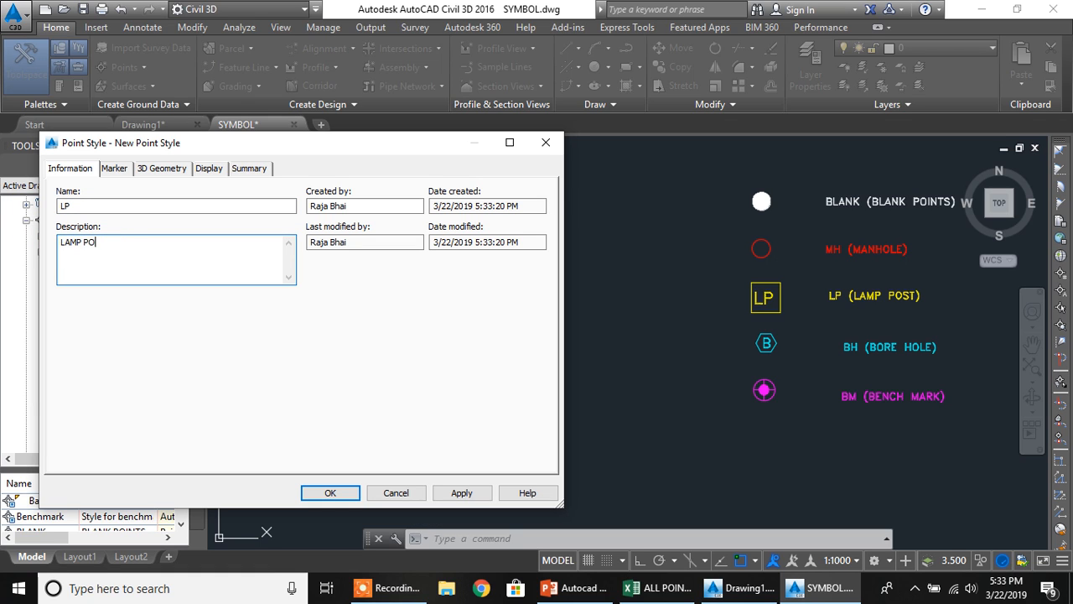
type("LAMP POST")
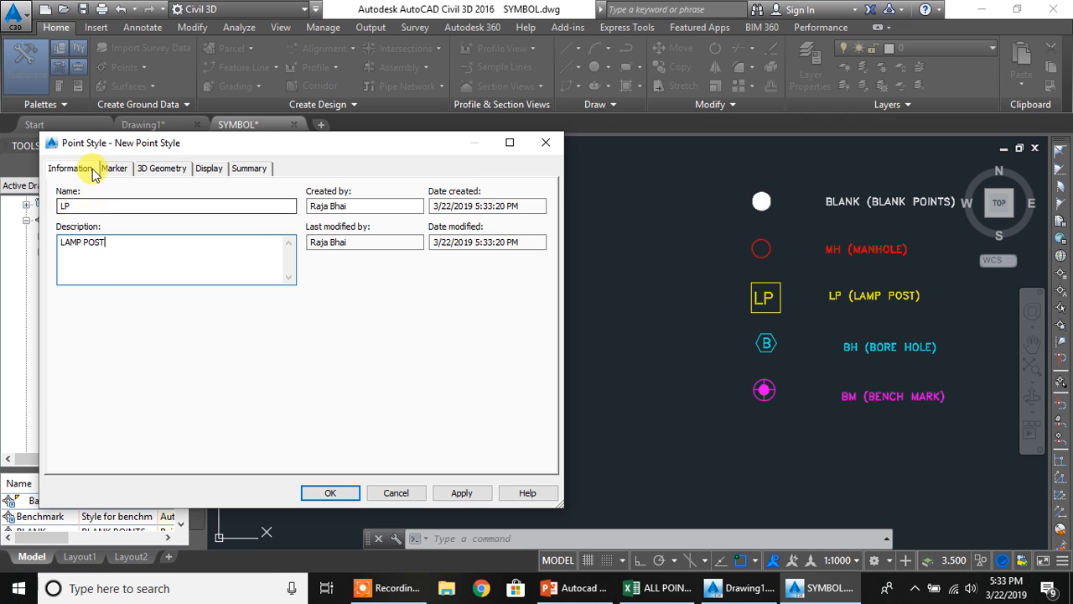
Make the LP point style use the AutoCAD block symbol LP as its marker
left_click(114, 168)
left_click(63, 295)
left_click(112, 369)
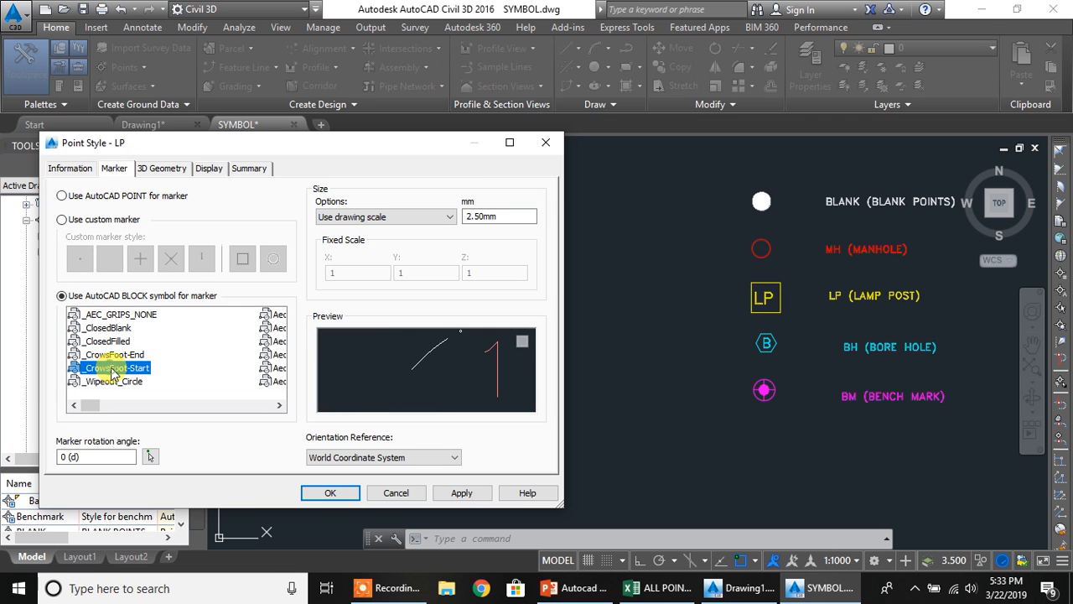
scroll(111, 369, "down", 5)
left_click(84, 380)
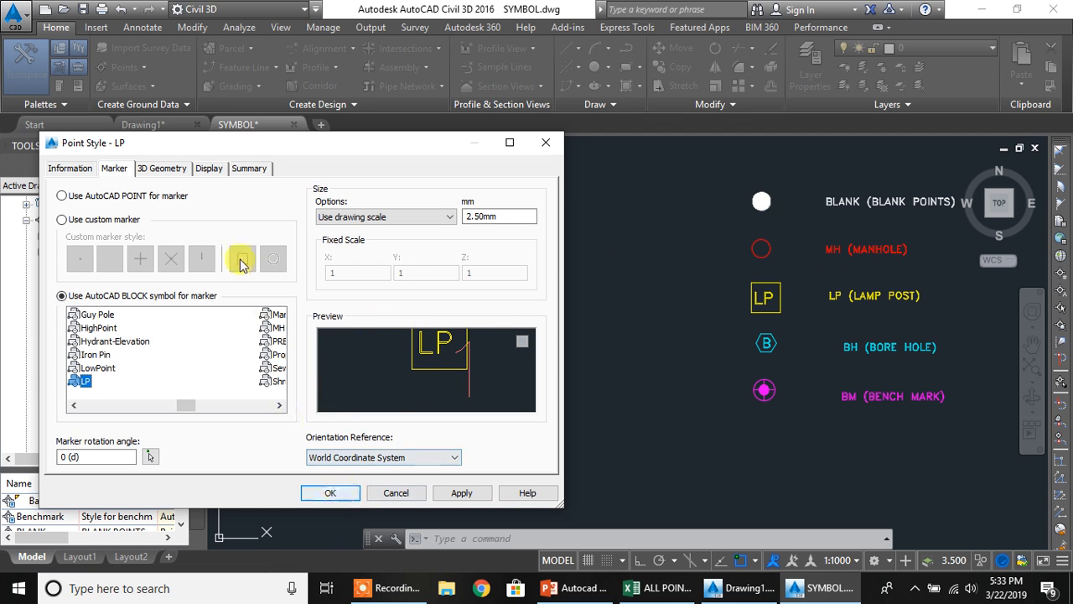
Create a yellow layer named LAMP POST while choosing the display layer for the LP style's marker component
left_click(211, 171)
left_click(233, 259)
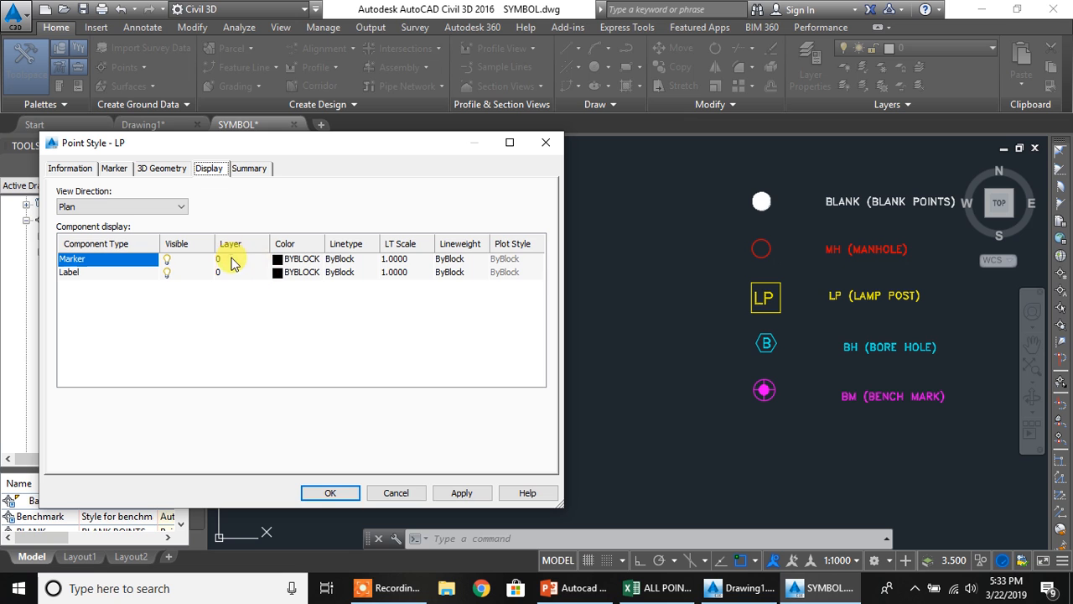
left_click(641, 96)
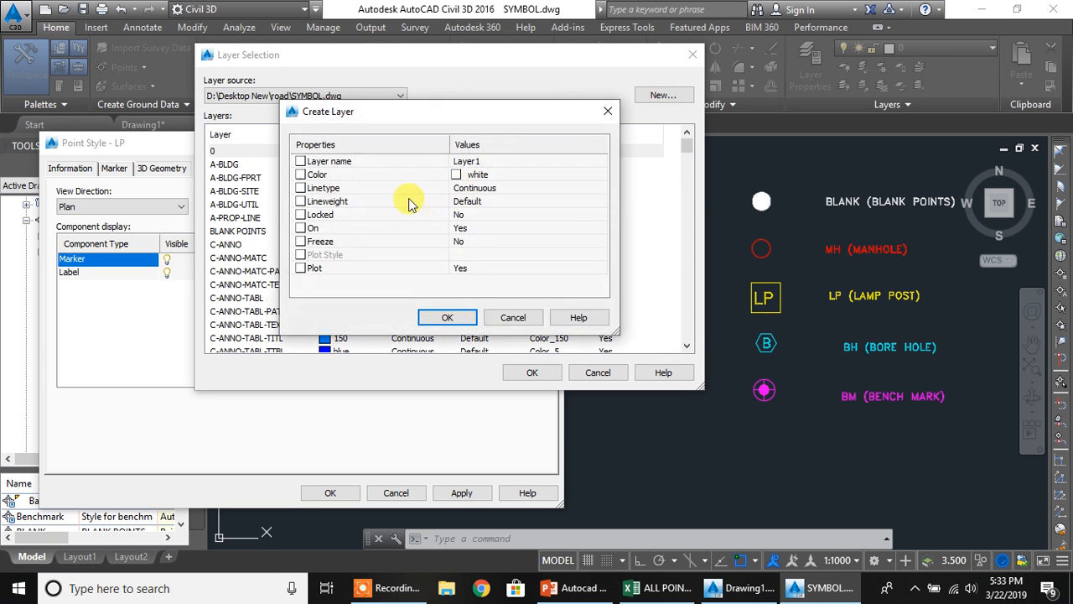
left_click(507, 158)
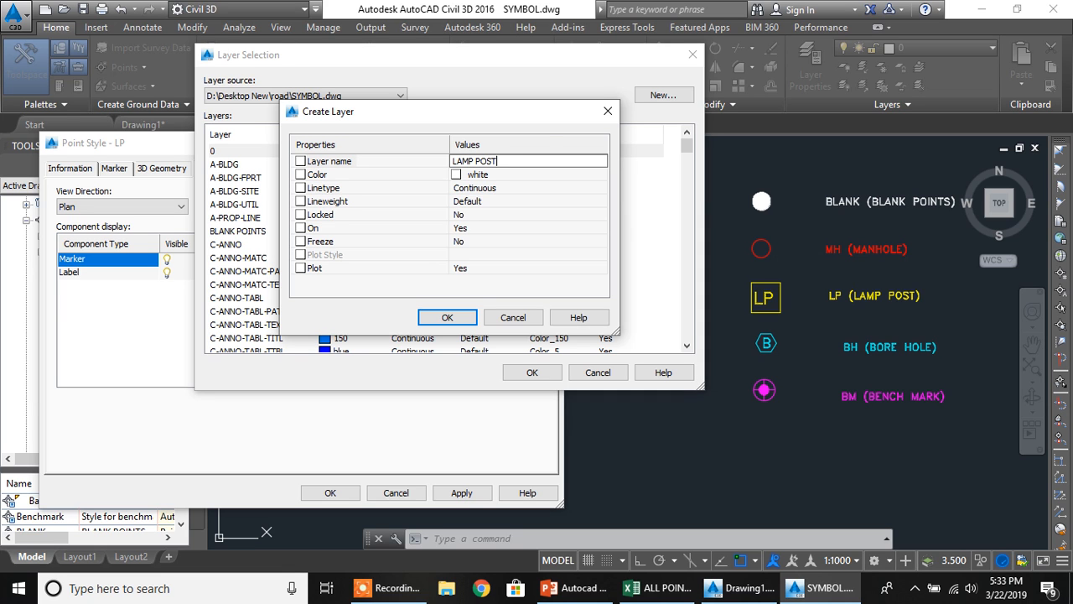
left_click(511, 177)
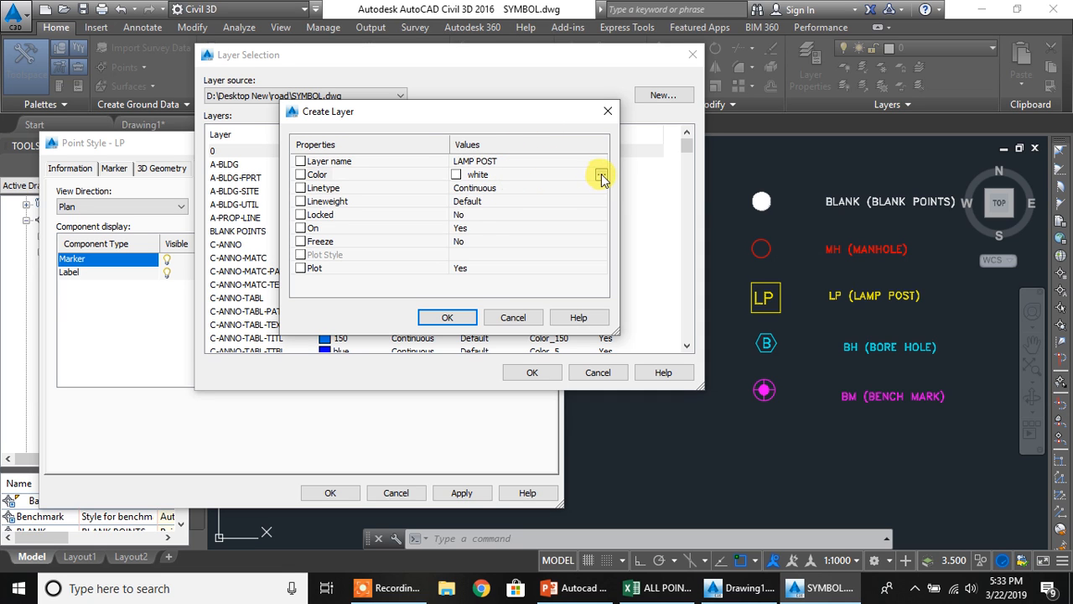
left_click(601, 174)
left_click(173, 242)
left_click(263, 325)
left_click(448, 317)
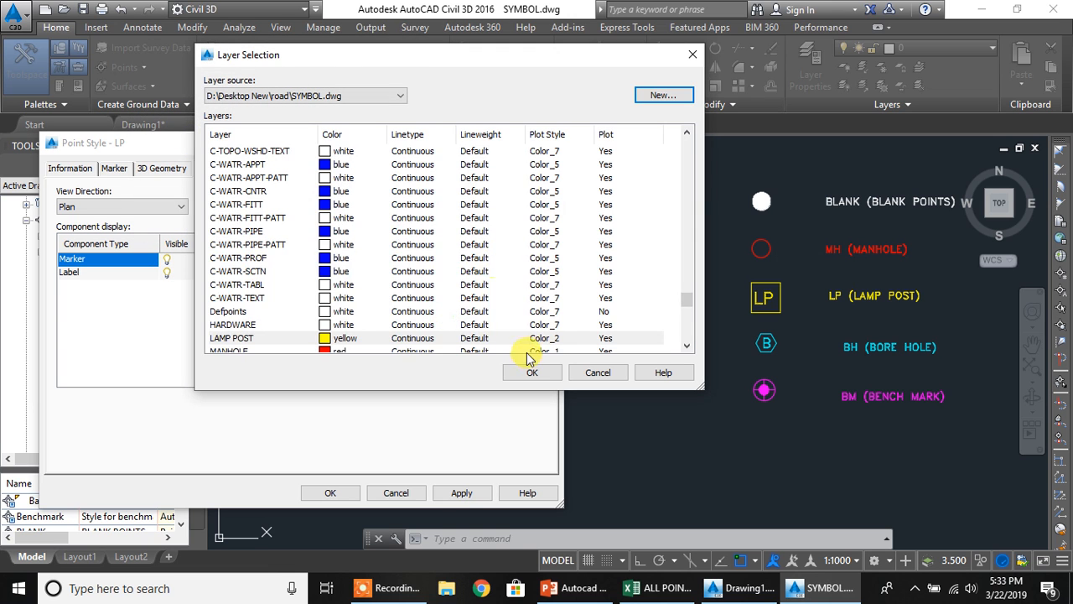
Assign the LAMP POST layer to the LP style's marker component and set the marker's colour to BYLAYER
left_click(528, 367)
left_click(350, 263)
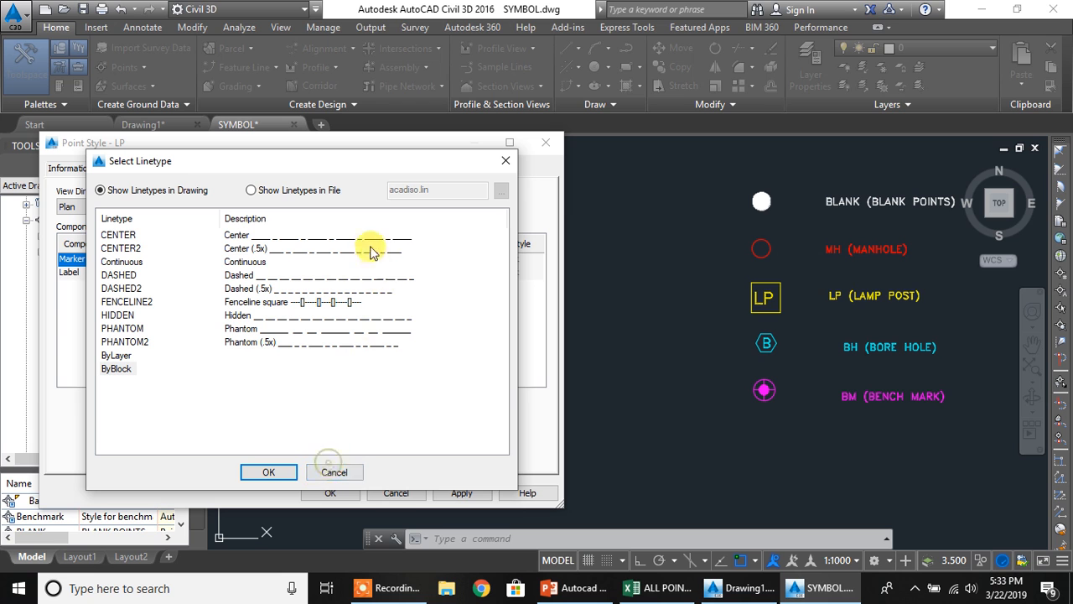
left_click(334, 472)
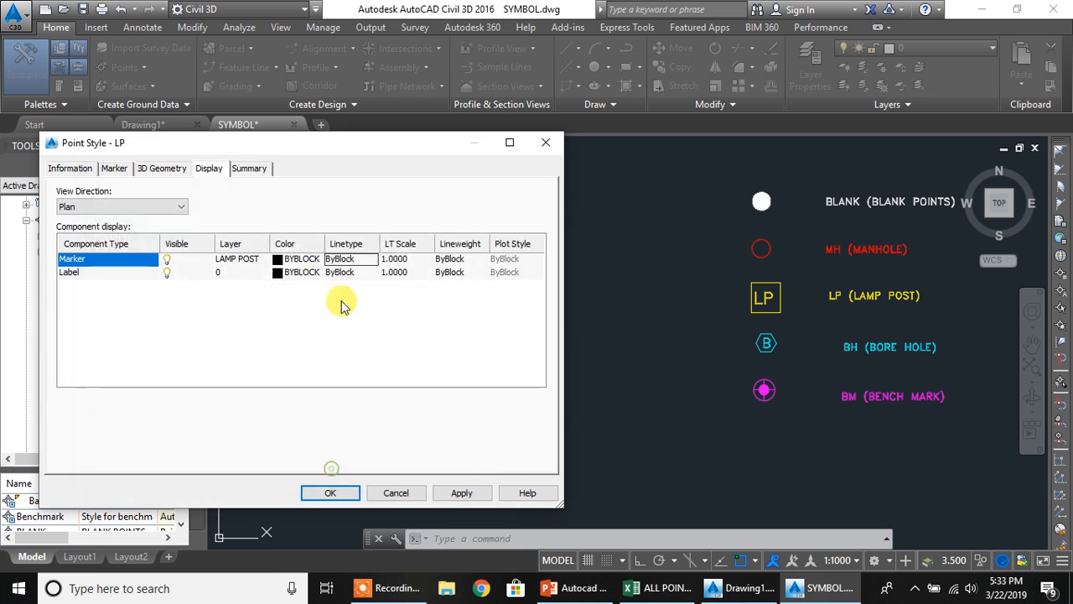
left_click(293, 262)
left_click(317, 238)
left_click(269, 323)
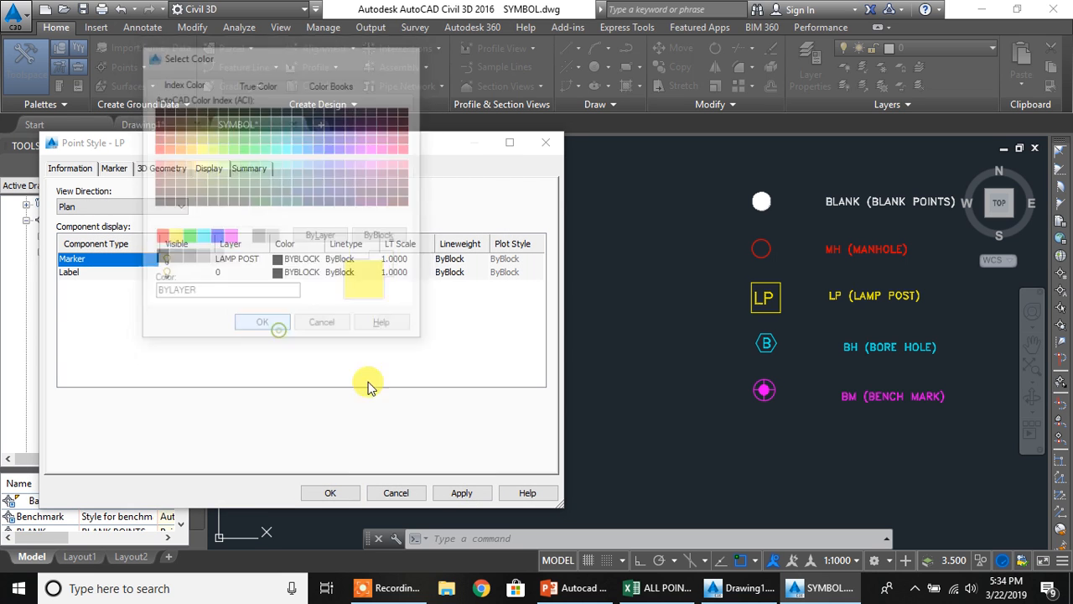
Accept the LP point style and check for it in the point styles list
left_click(306, 492)
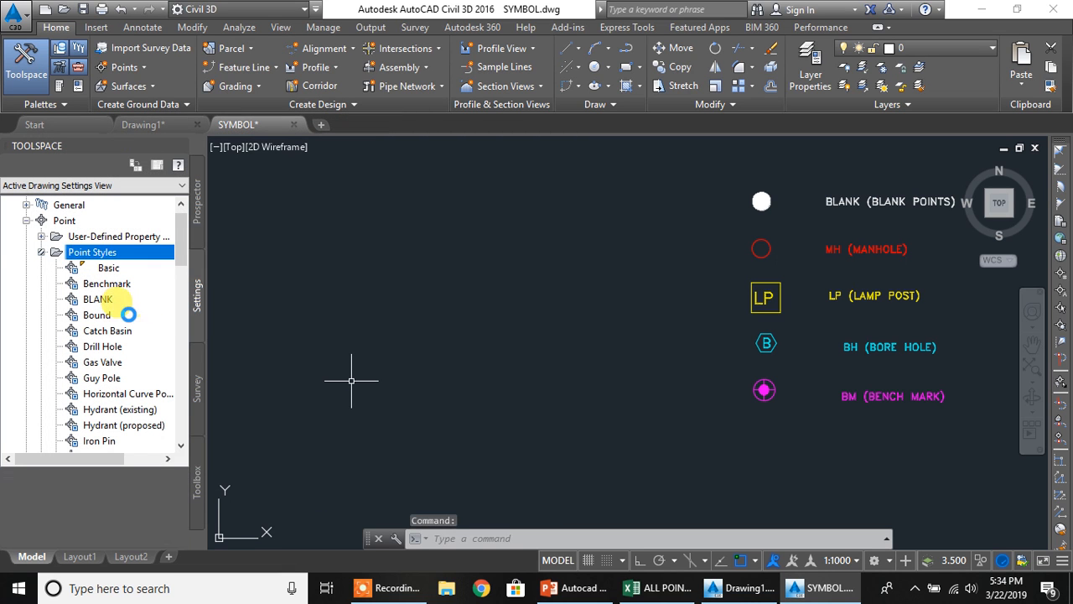
scroll(109, 352, "down", 6)
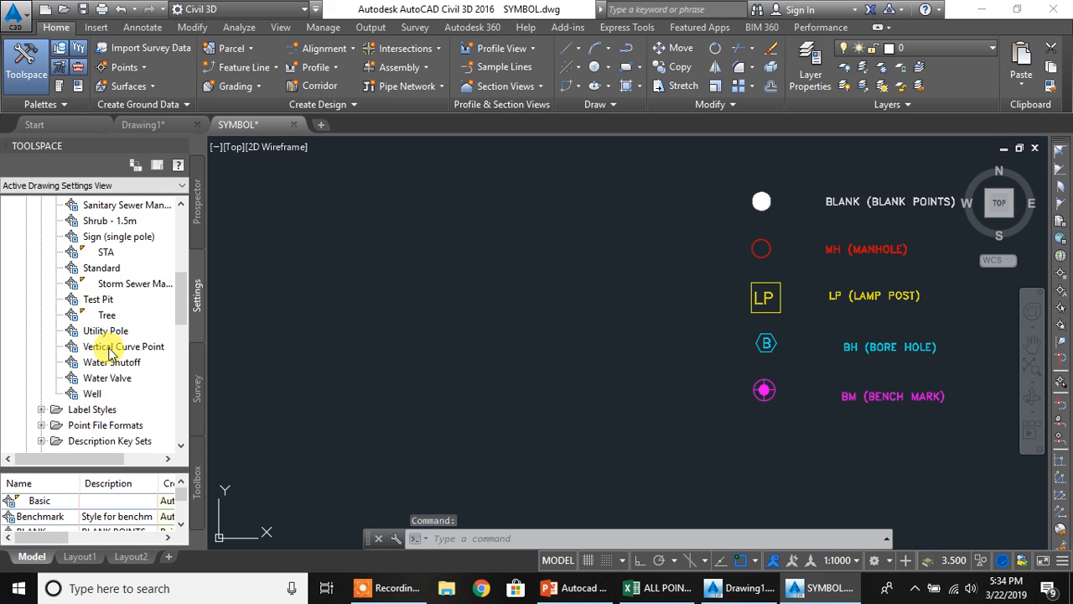
scroll(109, 352, "up", 1)
left_click(91, 225)
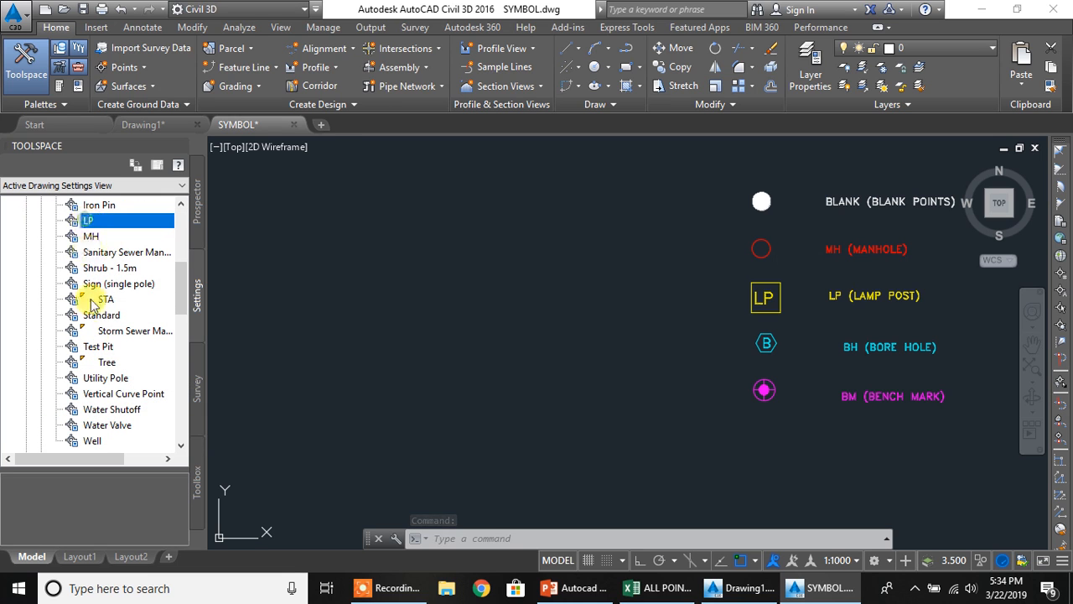
scroll(96, 318, "up", 3)
scroll(96, 319, "up", 2)
Create a new point style named BH with the description BOREHOLE
right_click(94, 252)
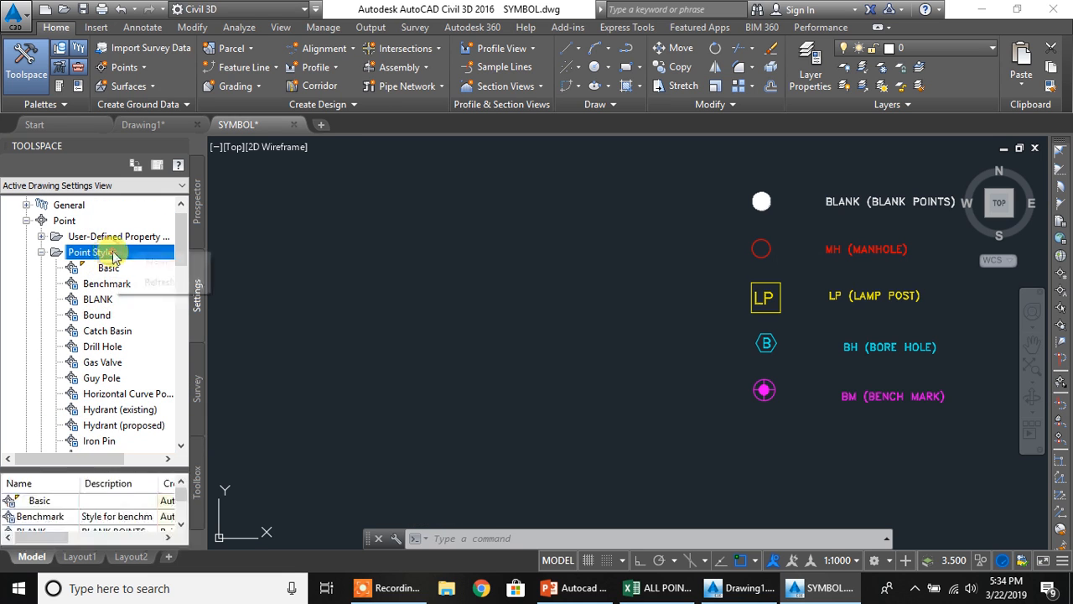
left_click(140, 265)
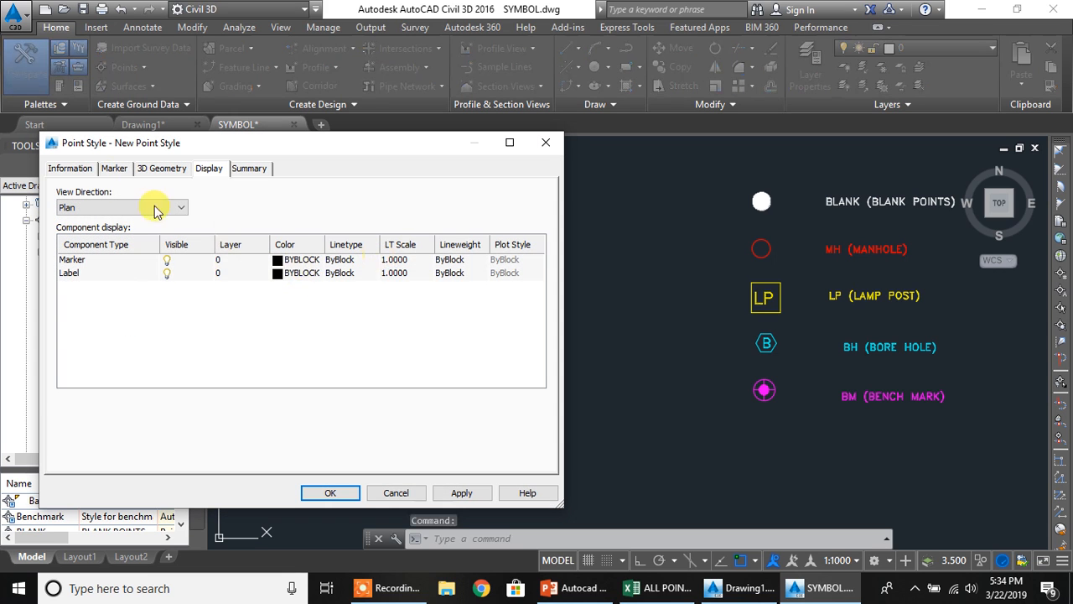
left_click(67, 169)
left_click_drag(155, 206, 3, 186)
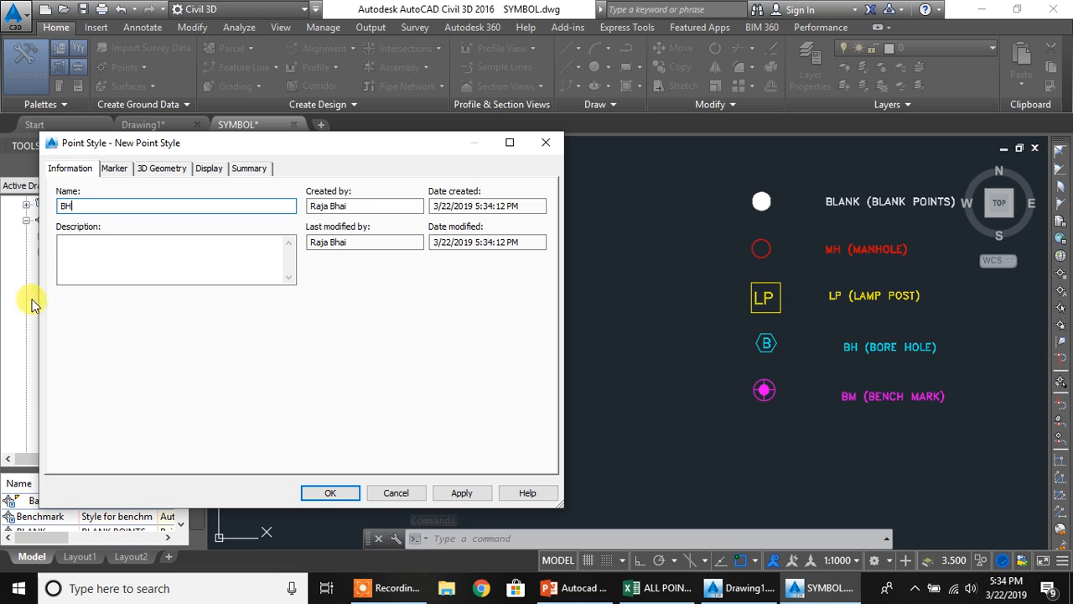
type("BH")
left_click(92, 266)
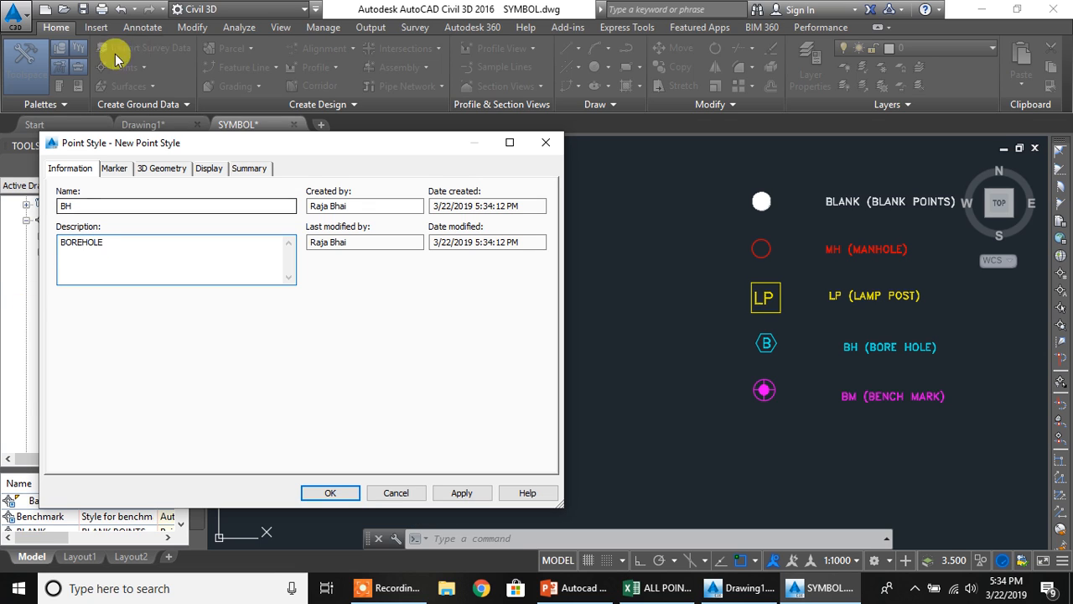
Make the BH point style use the AutoCAD block symbol BH as its marker
left_click(113, 167)
left_click(61, 296)
left_click(104, 371)
key("b")
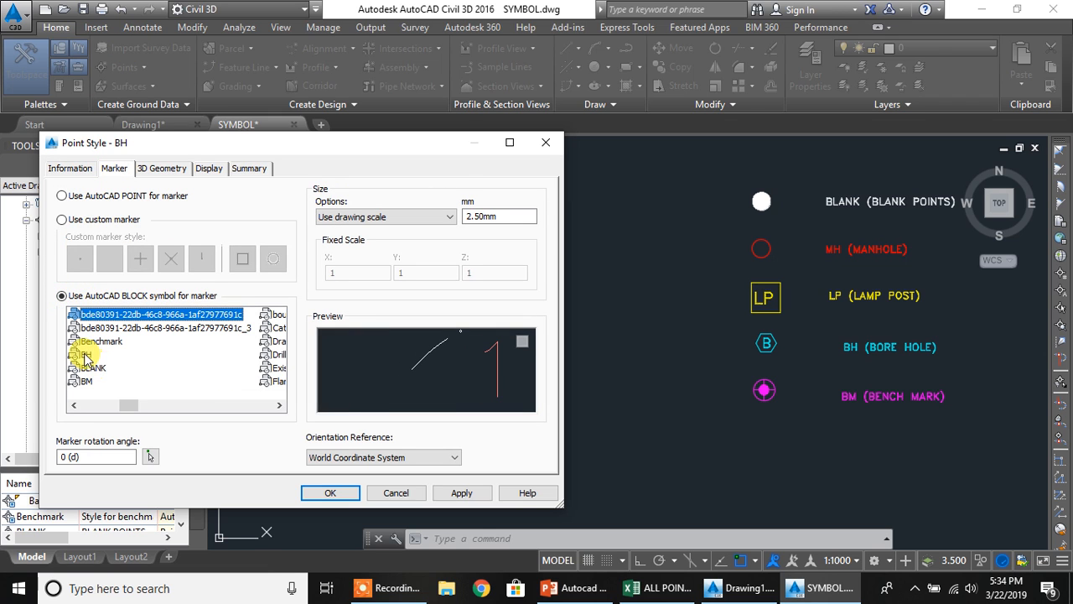
left_click(84, 354)
Create a cyan layer named BORE HOLE while choosing the display layer for the BH style's marker component
left_click(209, 167)
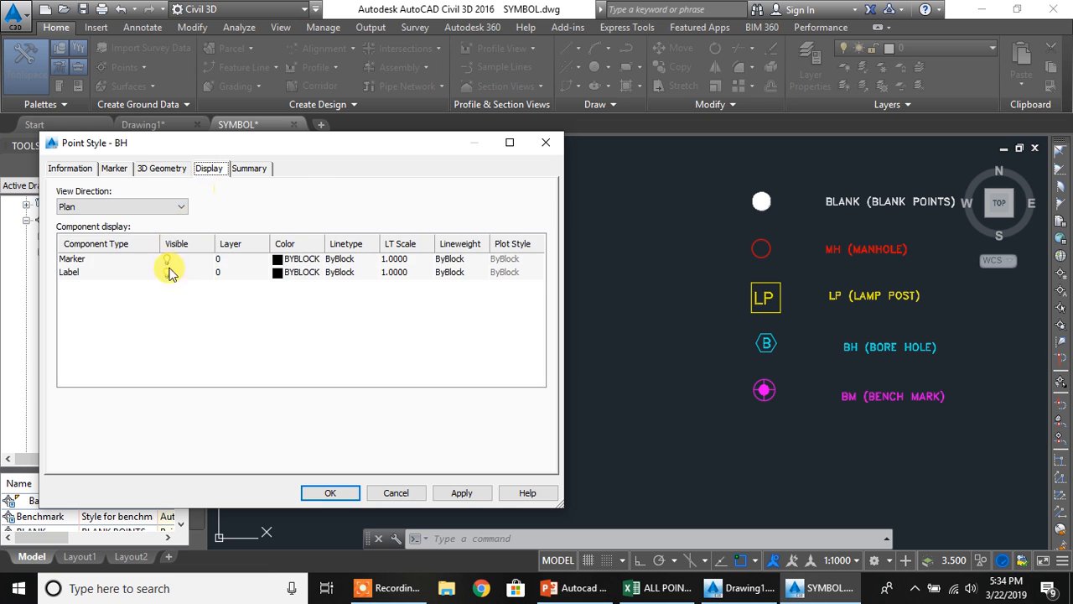
left_click(222, 260)
left_click(224, 260)
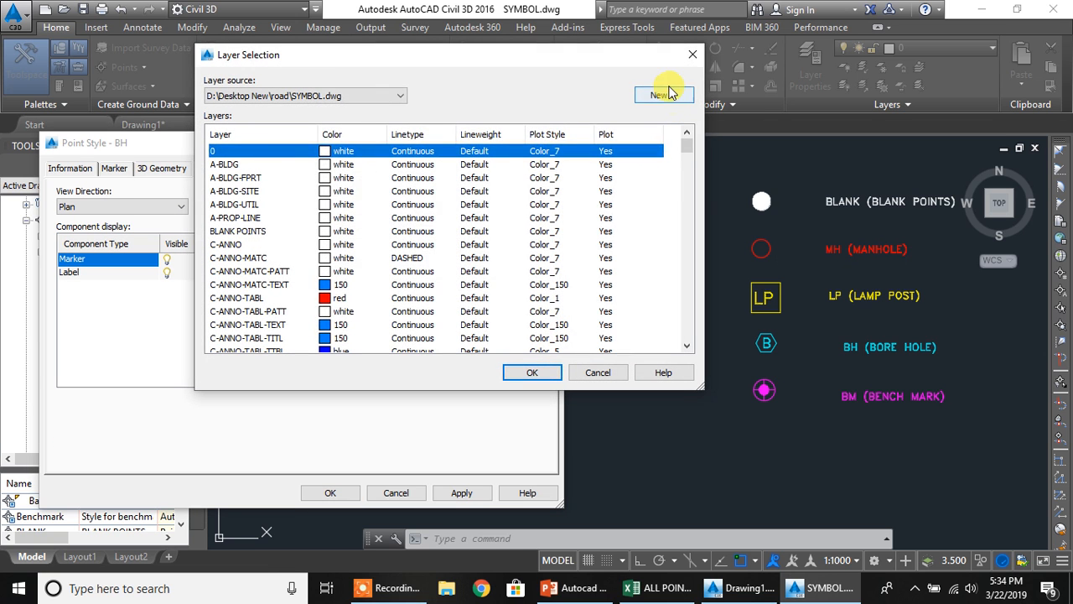
left_click(662, 94)
left_click(518, 160)
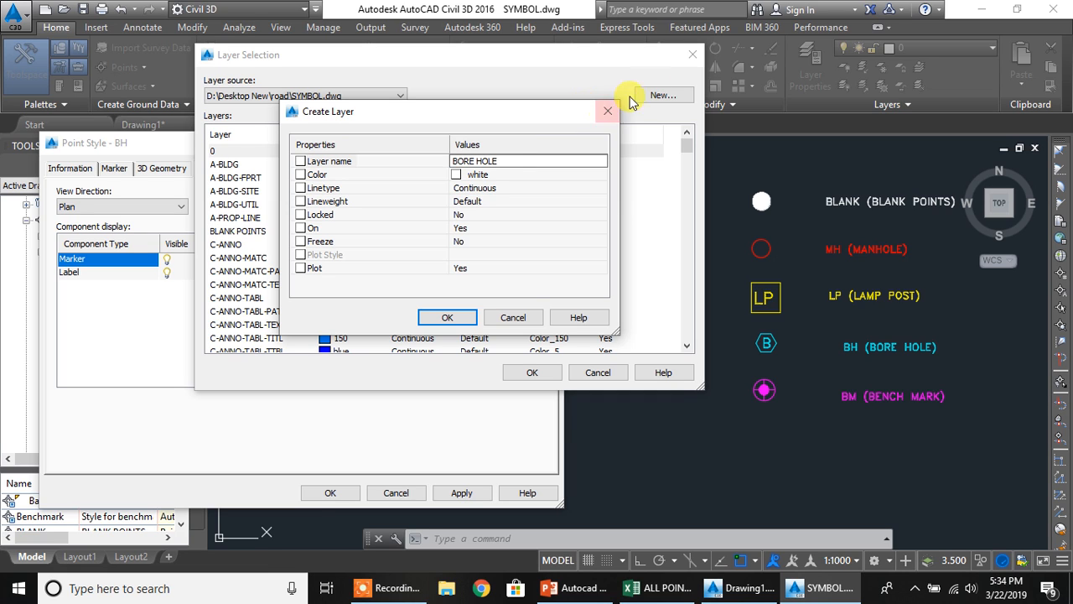
left_click(519, 179)
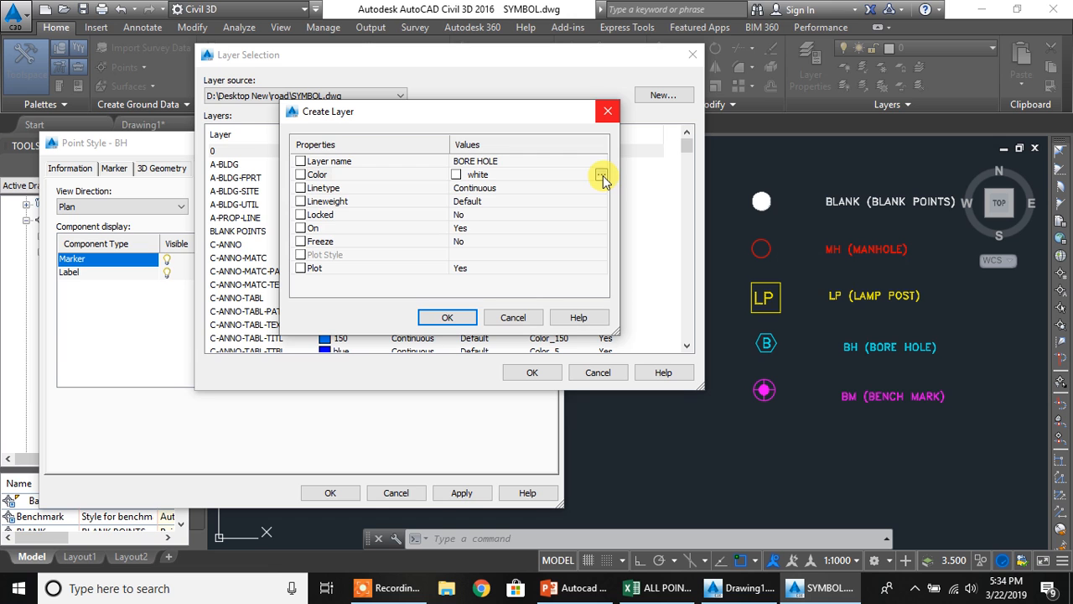
left_click(601, 175)
left_click(202, 237)
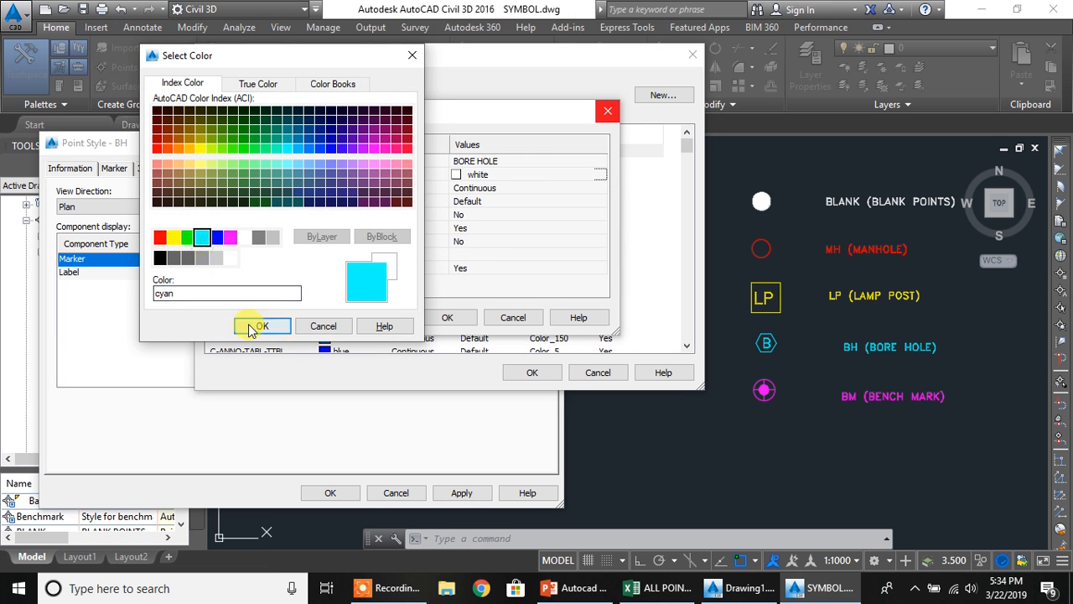
left_click(260, 326)
left_click(445, 316)
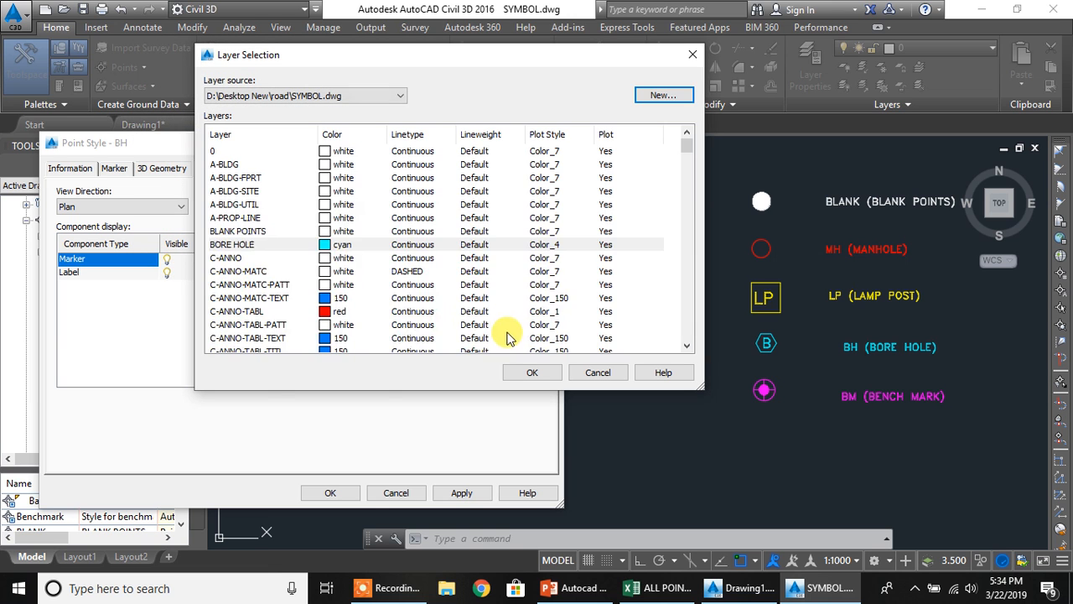
Assign the BORE HOLE layer to the BH style's marker, set the marker's colour to BYLAYER and save the style
left_click(531, 372)
left_click(299, 258)
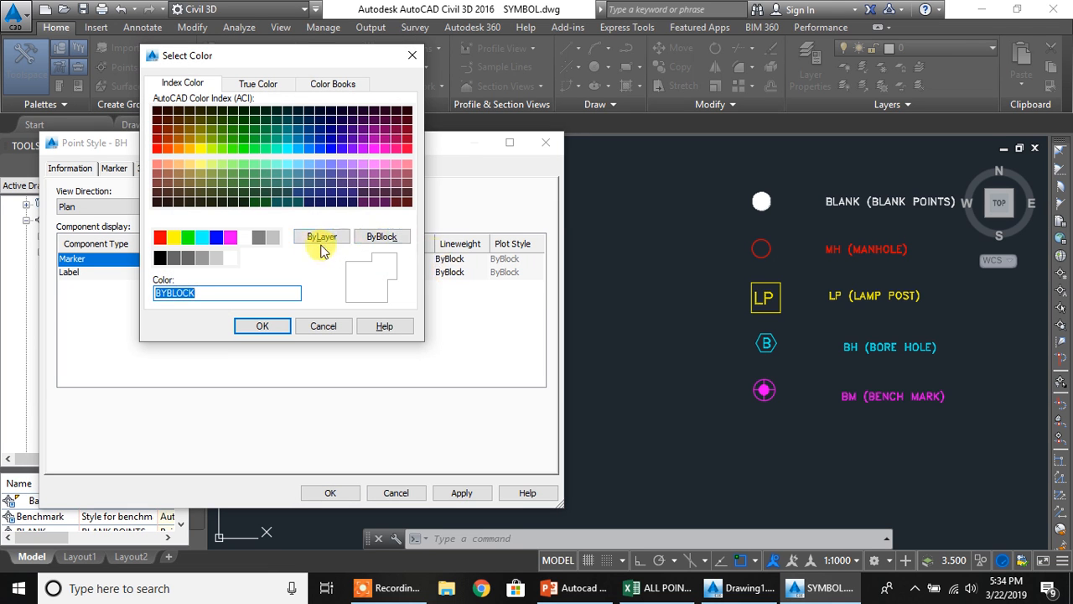
left_click(322, 238)
left_click(267, 327)
left_click(462, 493)
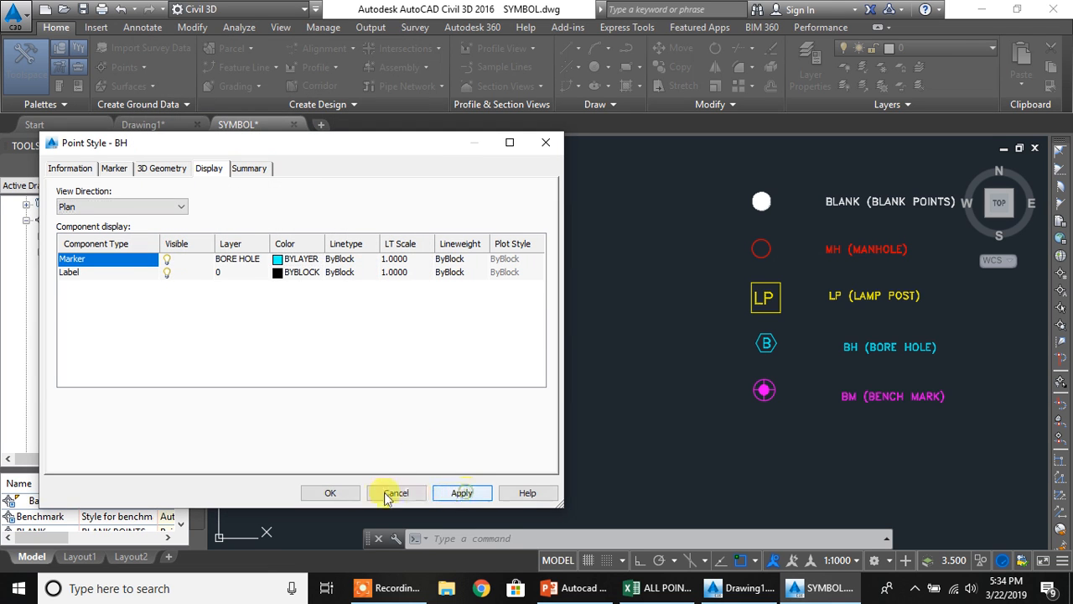
left_click(330, 493)
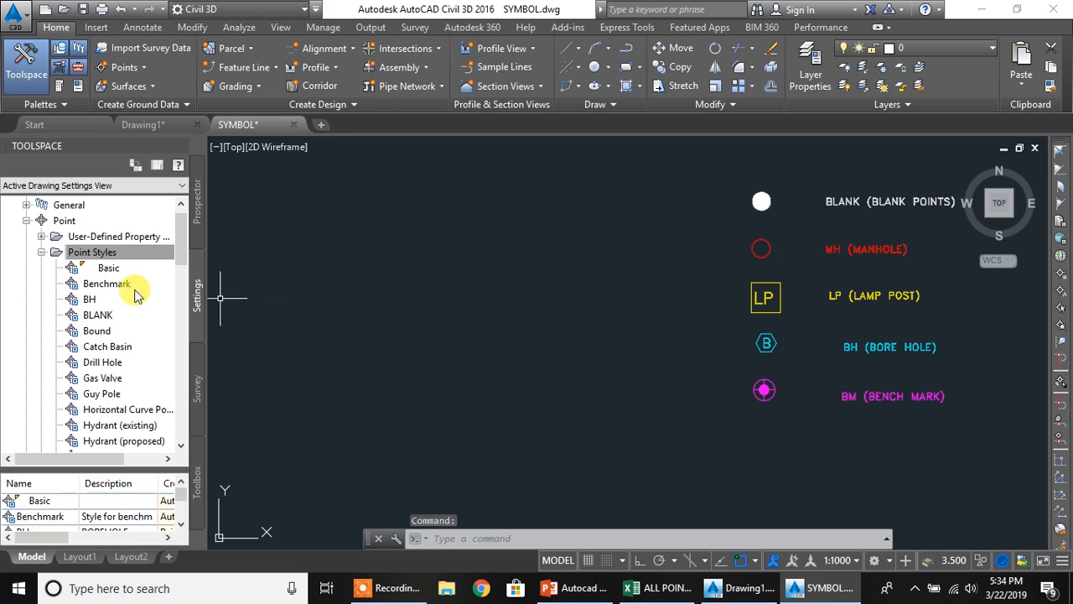
Review the point styles list for the custom styles, including BH and BM
scroll(109, 277, "down", 3)
scroll(115, 339, "down", 2)
scroll(117, 342, "up", 4)
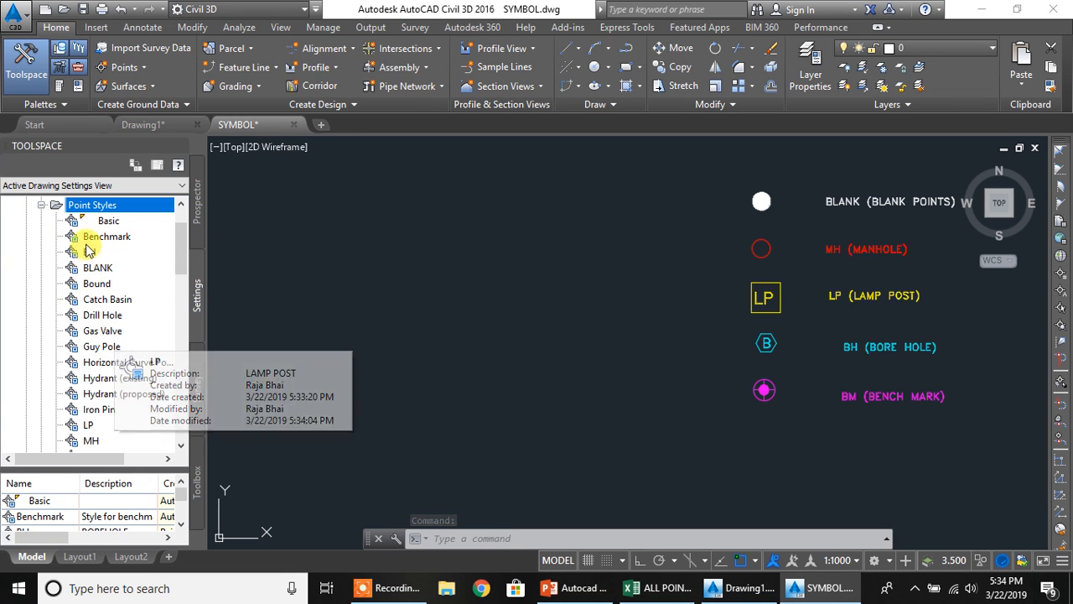
left_click(89, 252)
scroll(121, 331, "up", 2)
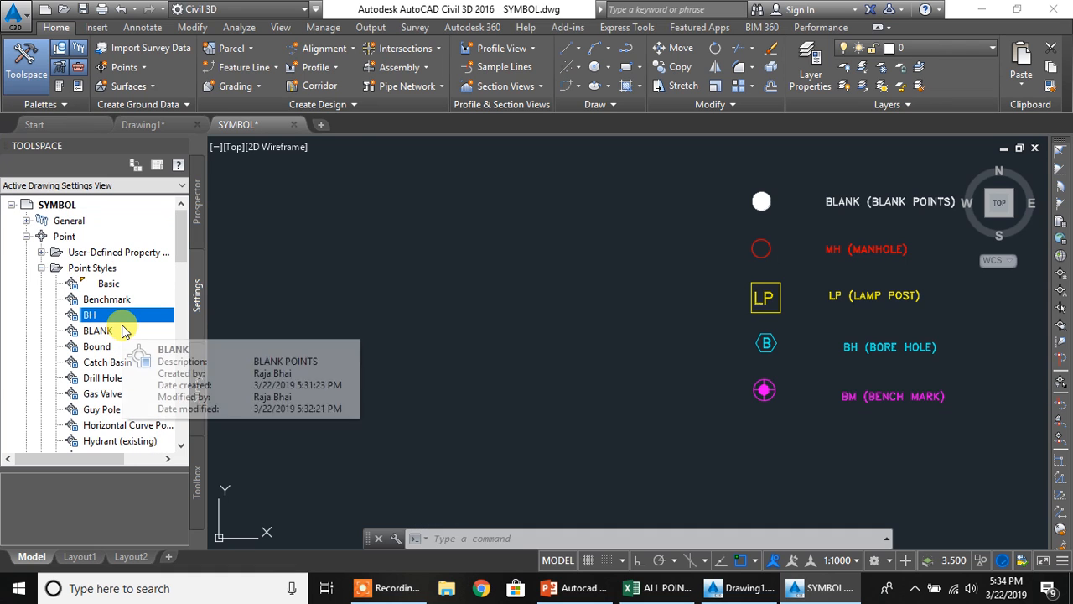
left_click(150, 269)
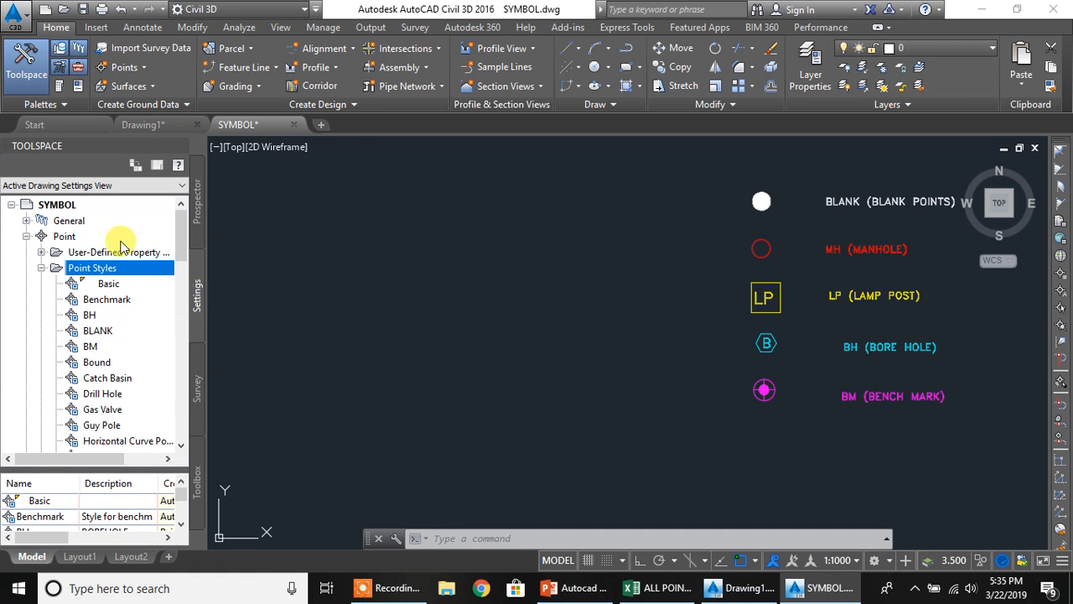
left_click(88, 347)
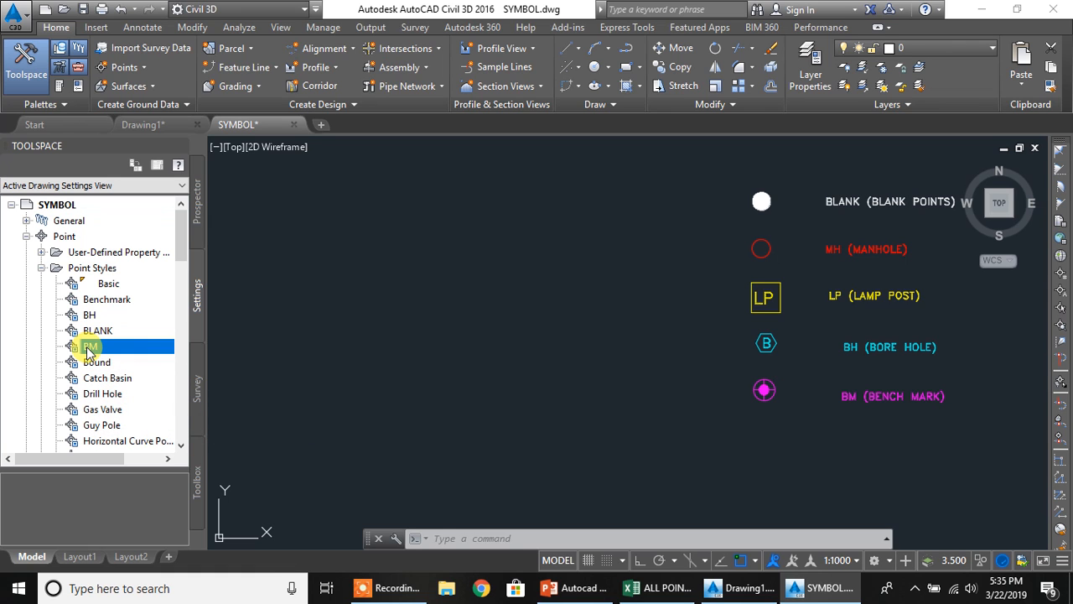
Open the keys of the Civil 3D description key set for editing
left_click(41, 268)
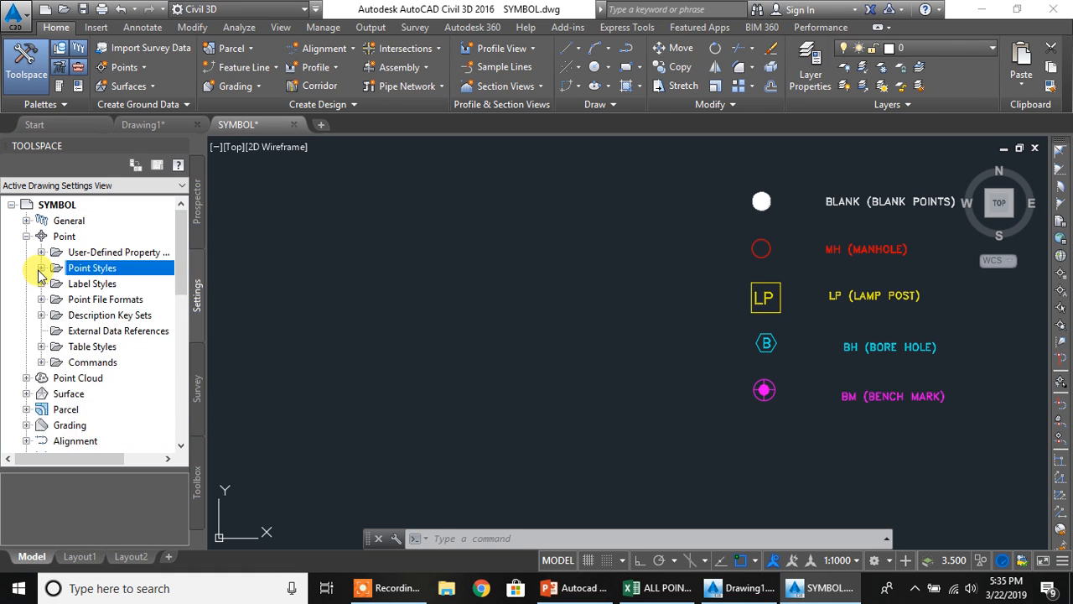
left_click(41, 315)
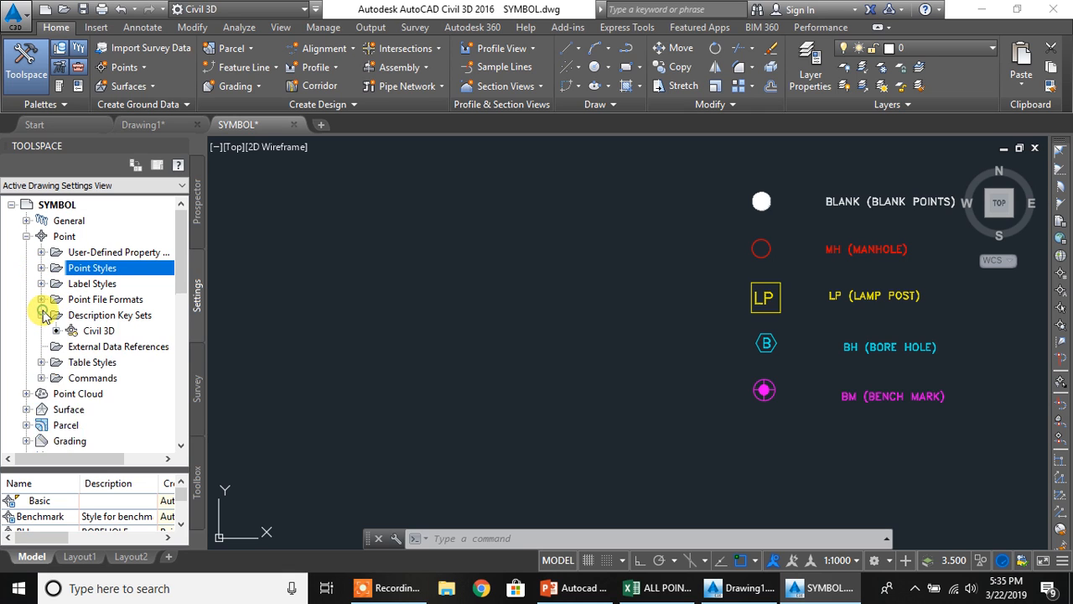
left_click(97, 330)
right_click(126, 330)
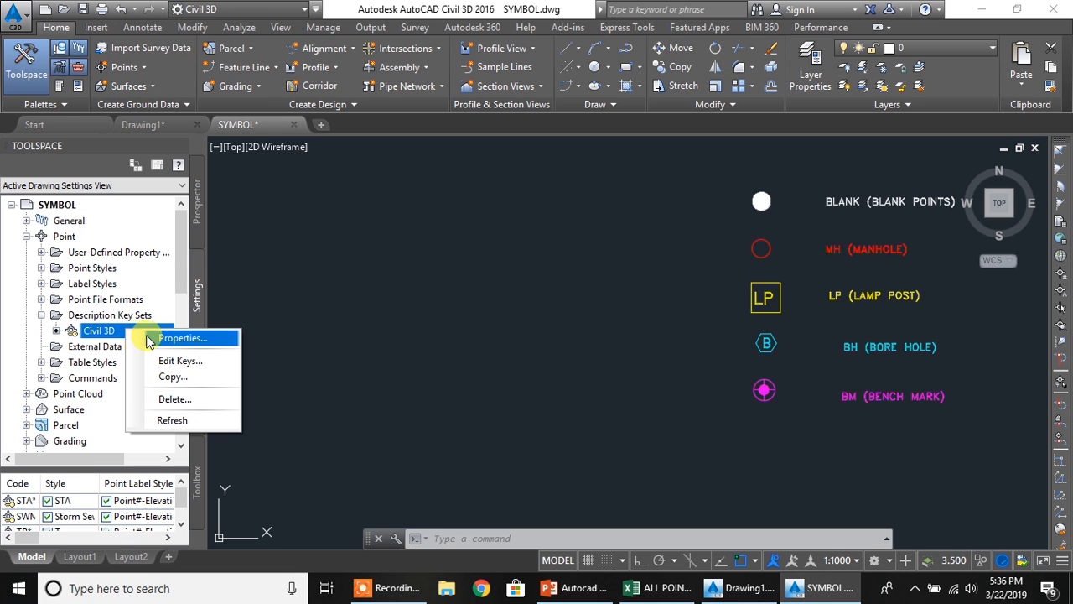
left_click(176, 360)
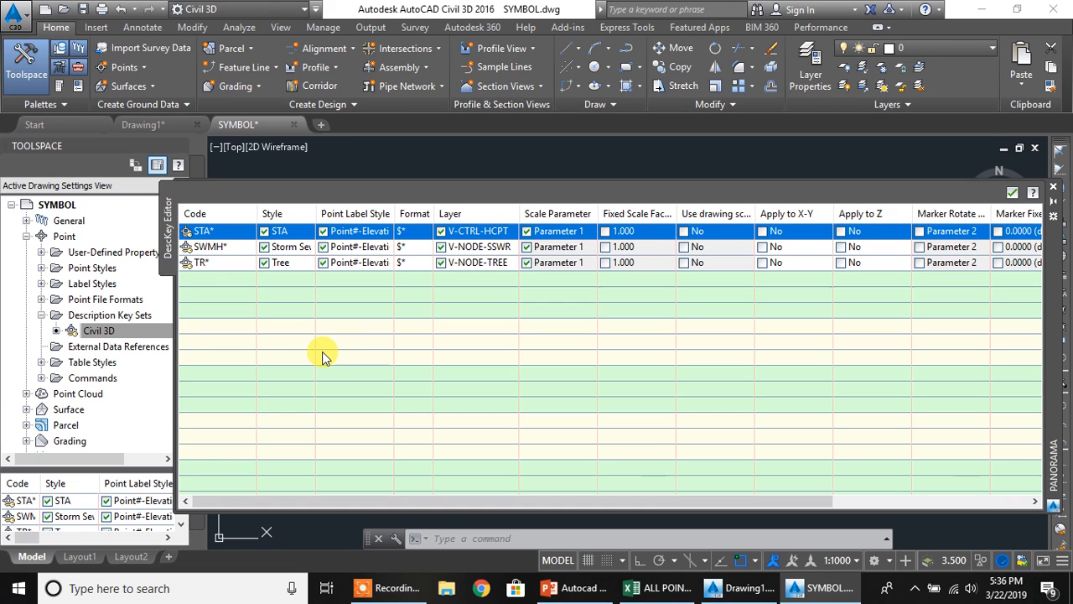
Delete the existing TR*, SWMH* and STA* keys from the Civil 3D description key set
left_click(233, 263)
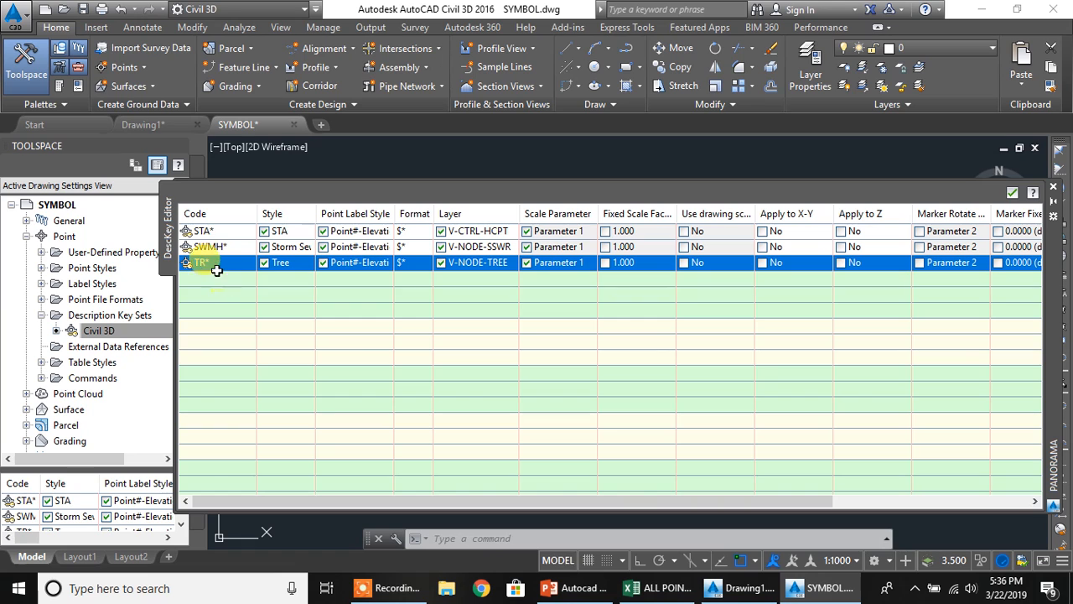
right_click(218, 264)
left_click(266, 305)
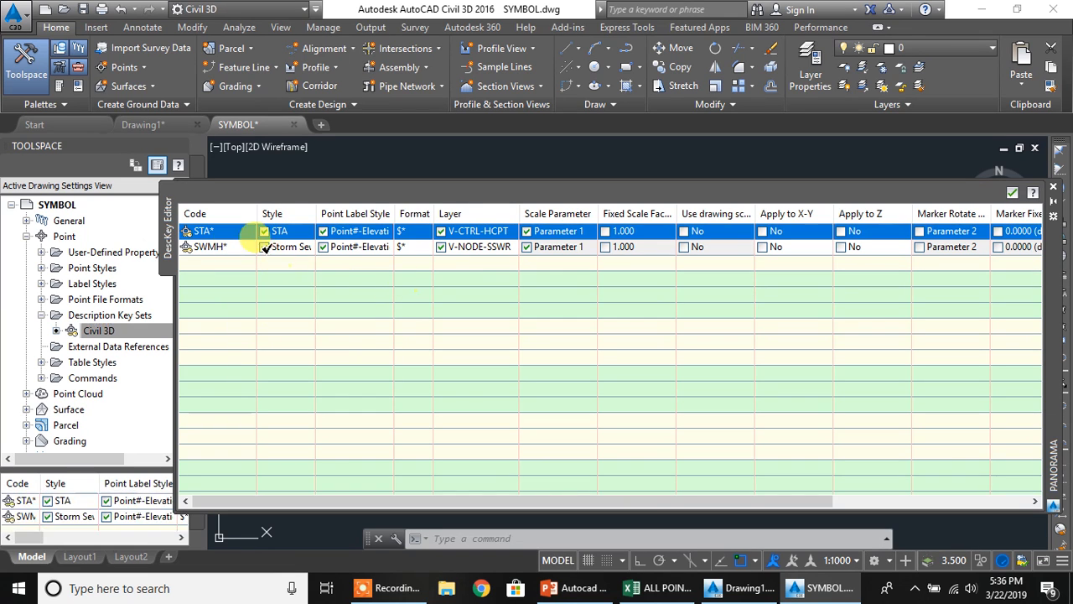
left_click(226, 246)
right_click(233, 248)
left_click(279, 298)
right_click(230, 242)
left_click(266, 289)
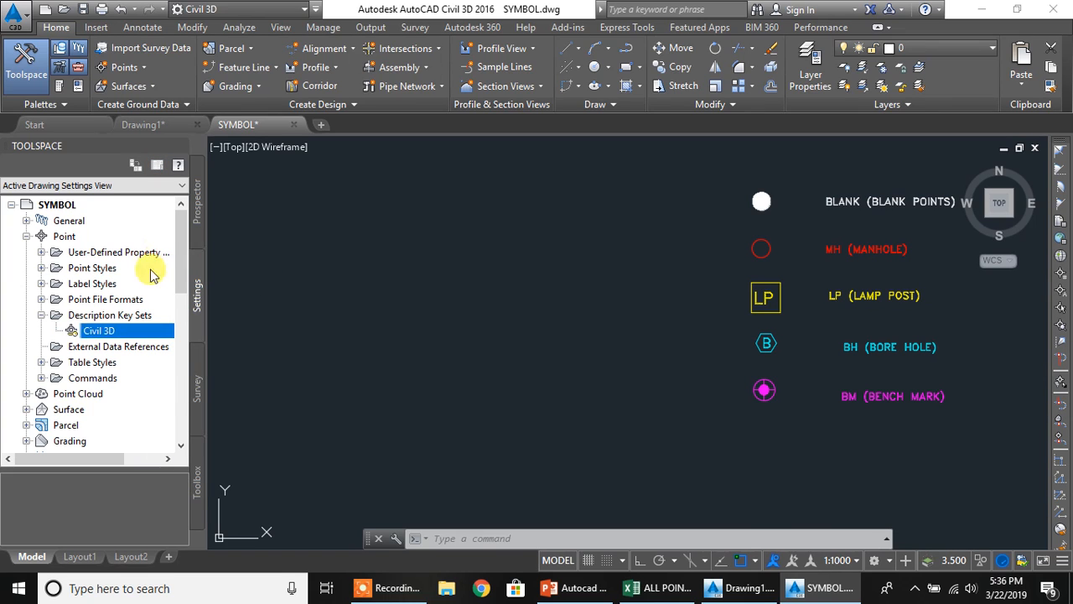
Reopen the emptied Civil 3D description key set and open the new key's code for editing
right_click(118, 330)
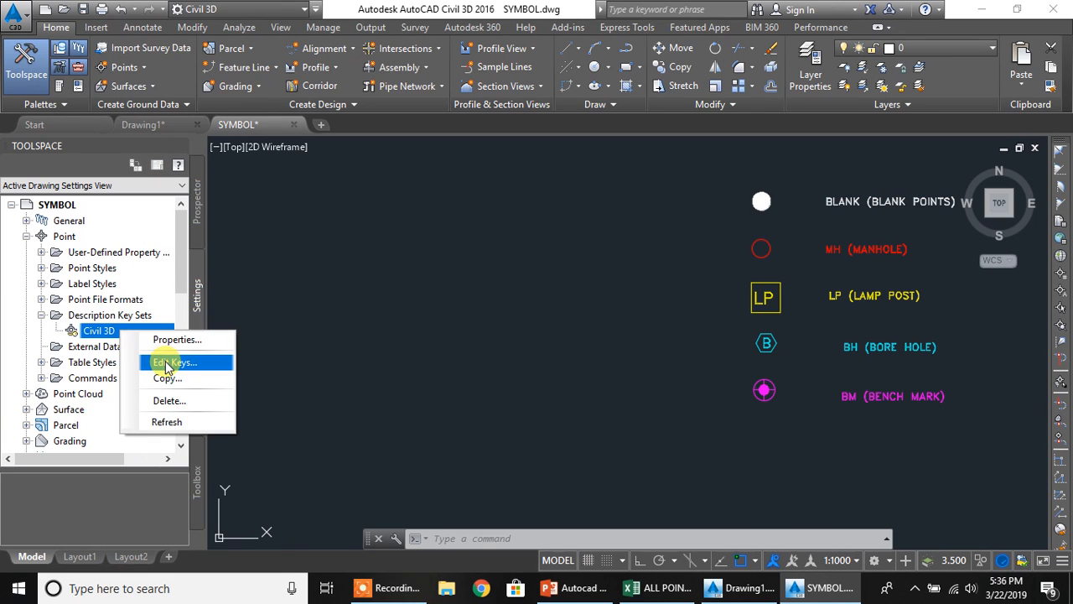
left_click(171, 361)
left_click(223, 233)
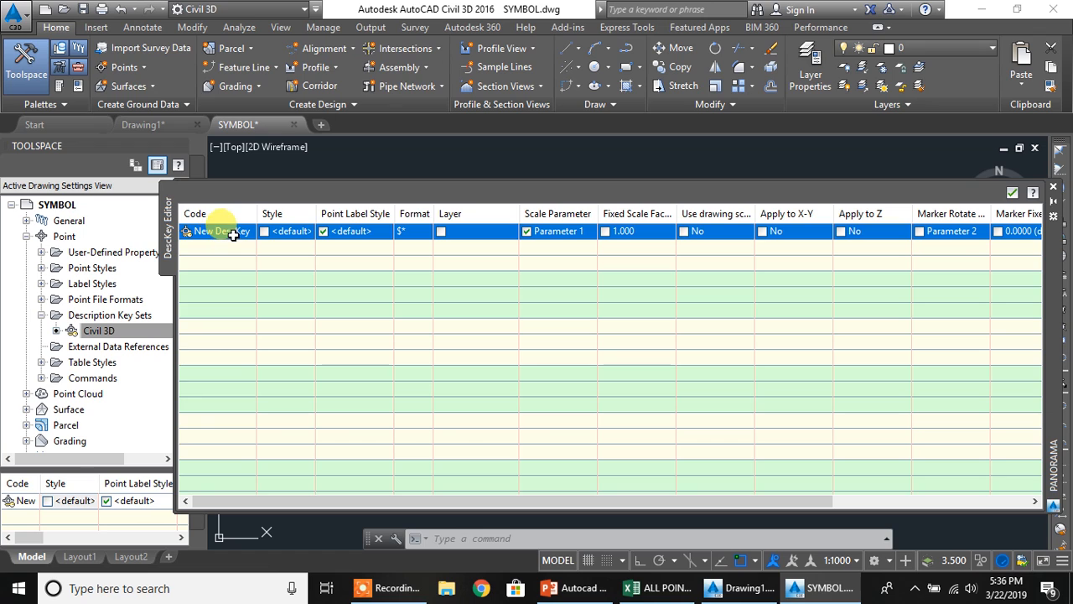
left_click(233, 234)
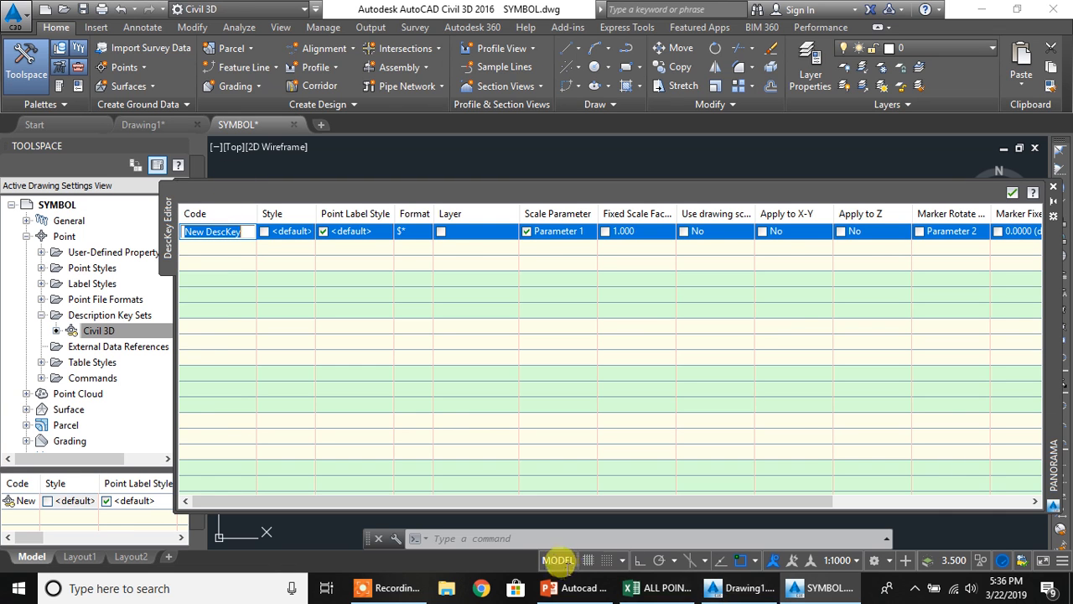
Switch to the ALL POINTS workbook in Excel and examine the point description codes in column E up to the first rows
left_click(644, 582)
scroll(209, 316, "up", 20)
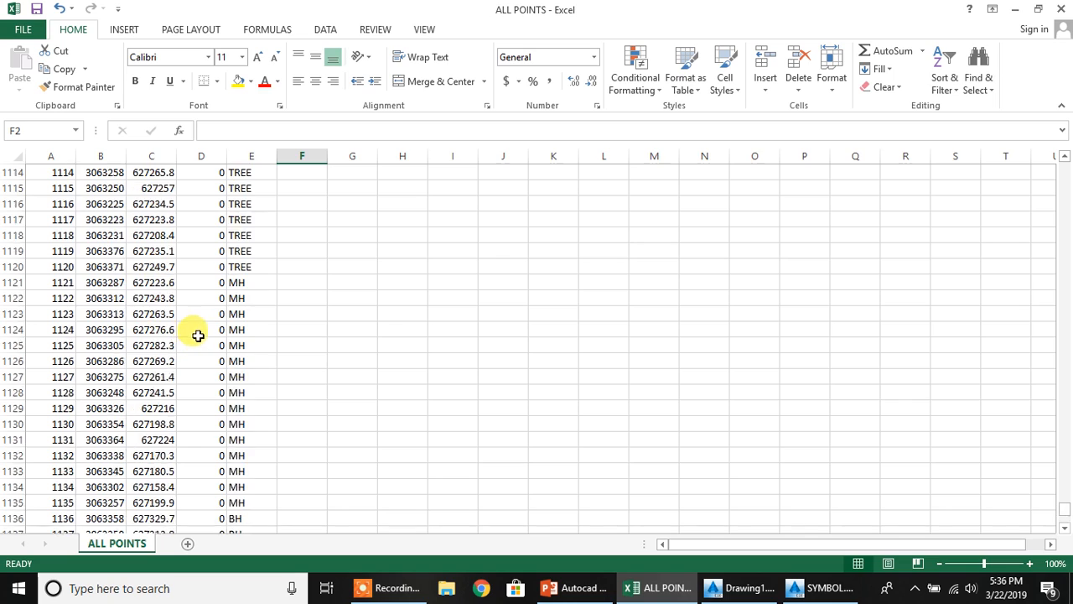
scroll(210, 316, "up", 20)
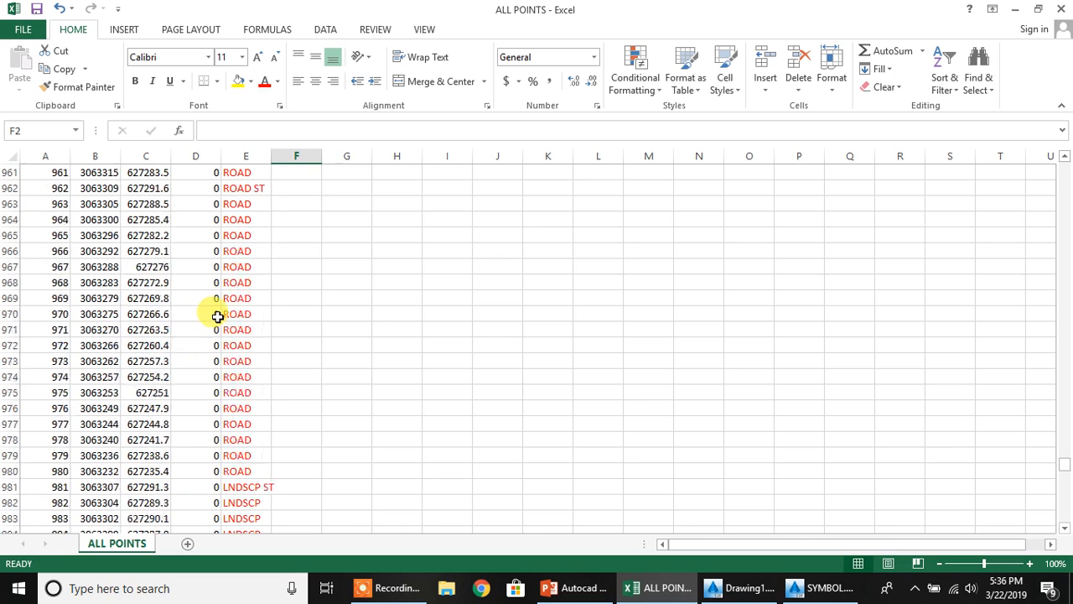
left_click_drag(1064, 449, 1063, 159)
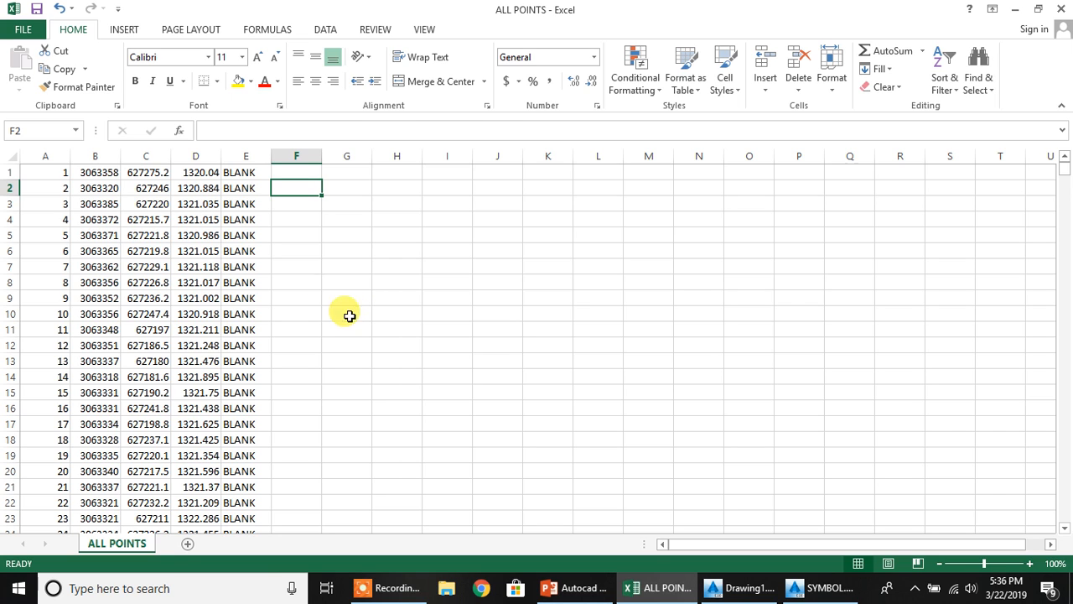
left_click(302, 269)
left_click(256, 186)
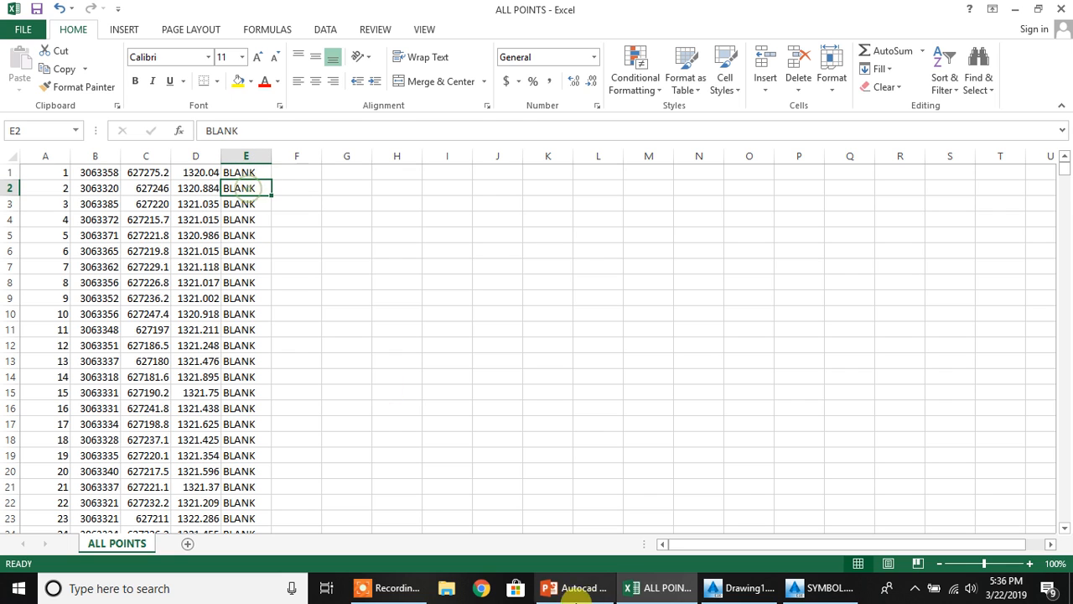
Examine the description codes in column E of the ALL POINTS sheet, from the first rows down to the benchmark points
left_click(741, 591)
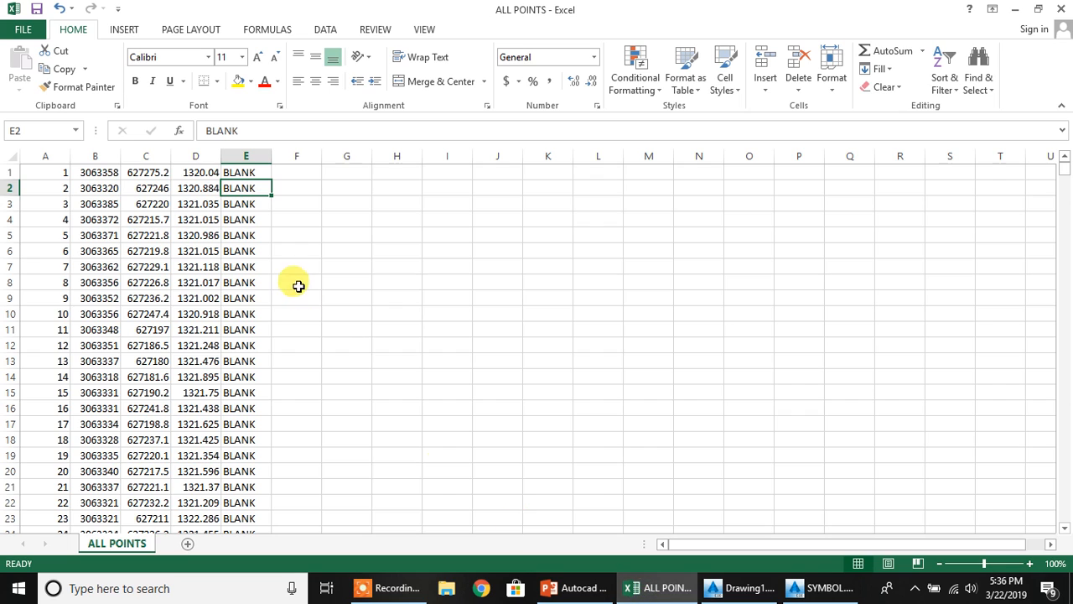
scroll(268, 205, "down", 2)
scroll(273, 235, "up", 1)
scroll(277, 248, "up", 1)
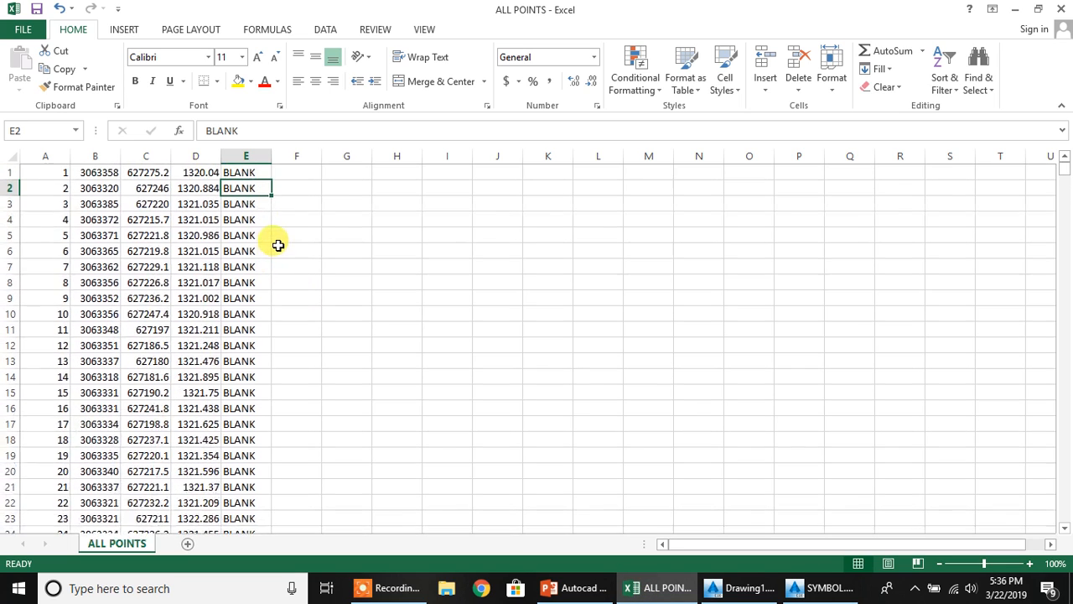
scroll(278, 310, "down", 8)
scroll(273, 335, "down", 7)
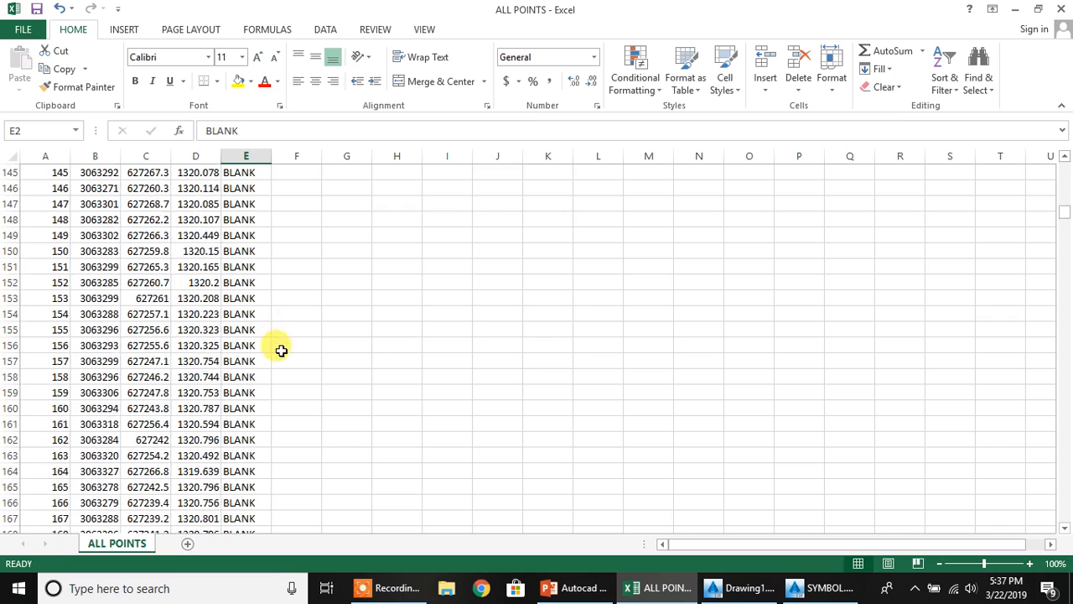
scroll(273, 361, "down", 12)
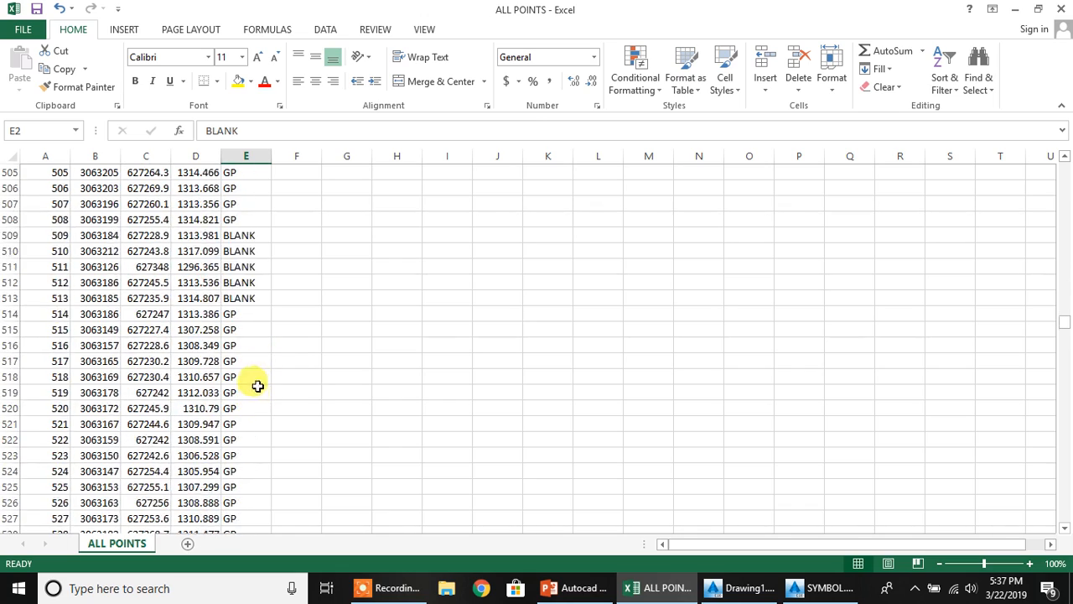
scroll(266, 409, "down", 10)
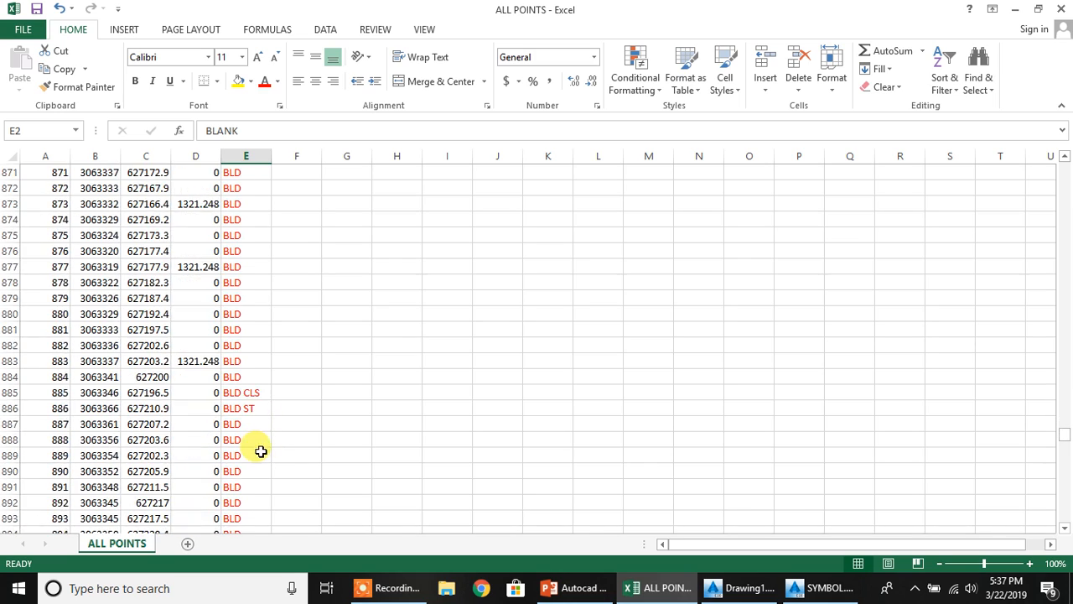
scroll(259, 427, "down", 20)
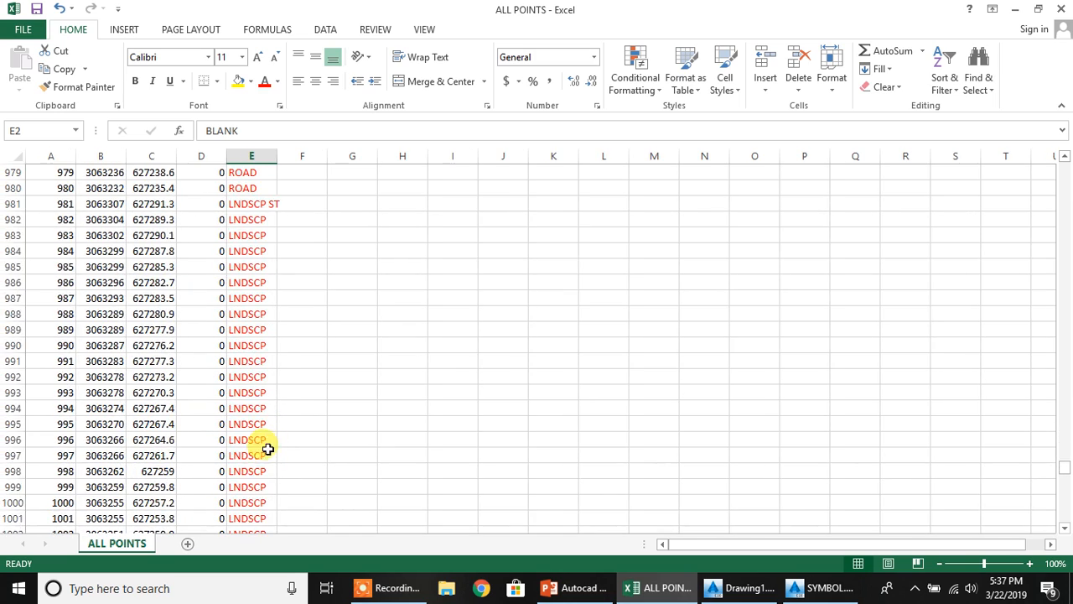
scroll(273, 449, "down", 1)
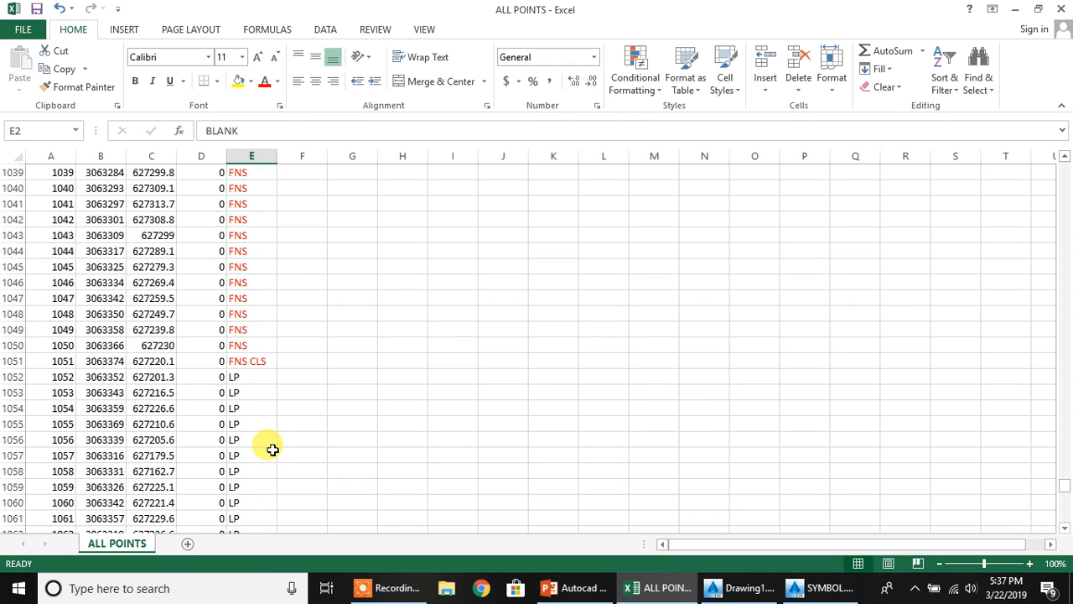
scroll(276, 432, "down", 20)
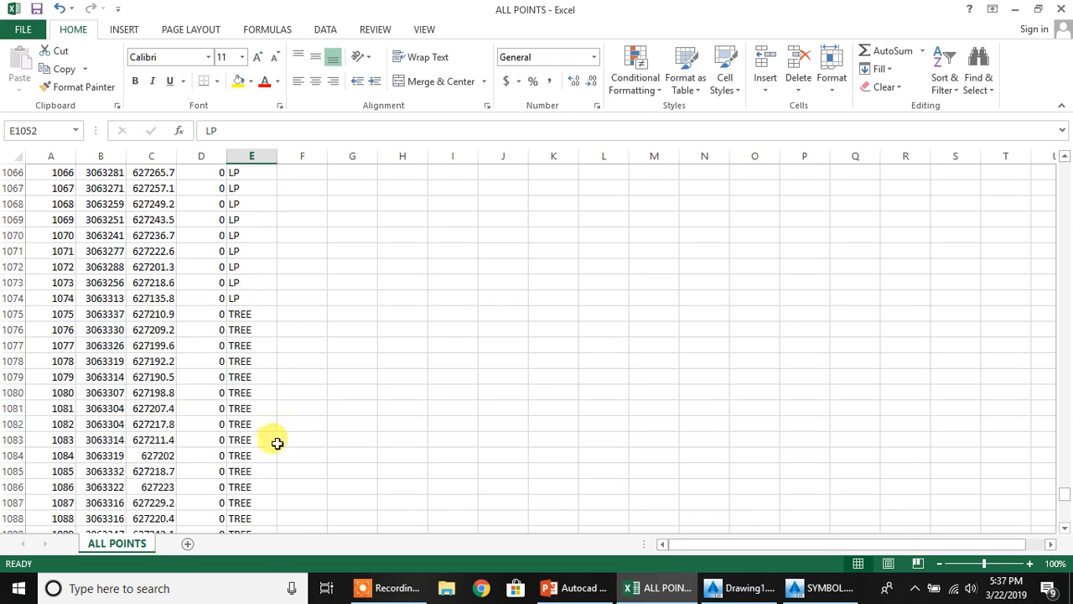
scroll(275, 429, "down", 10)
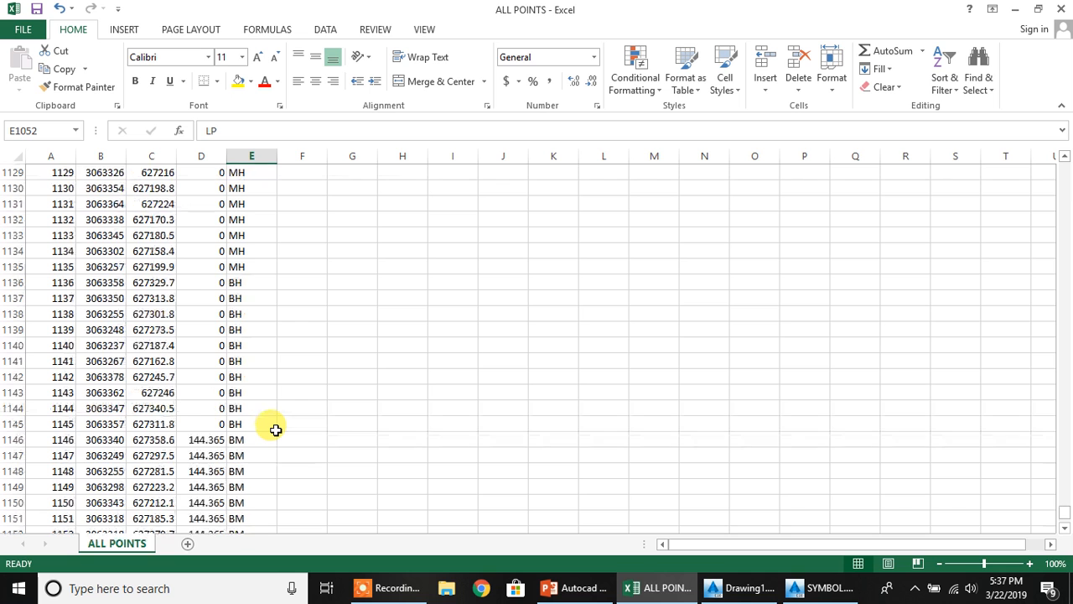
scroll(276, 427, "up", 6)
scroll(276, 426, "up", 1)
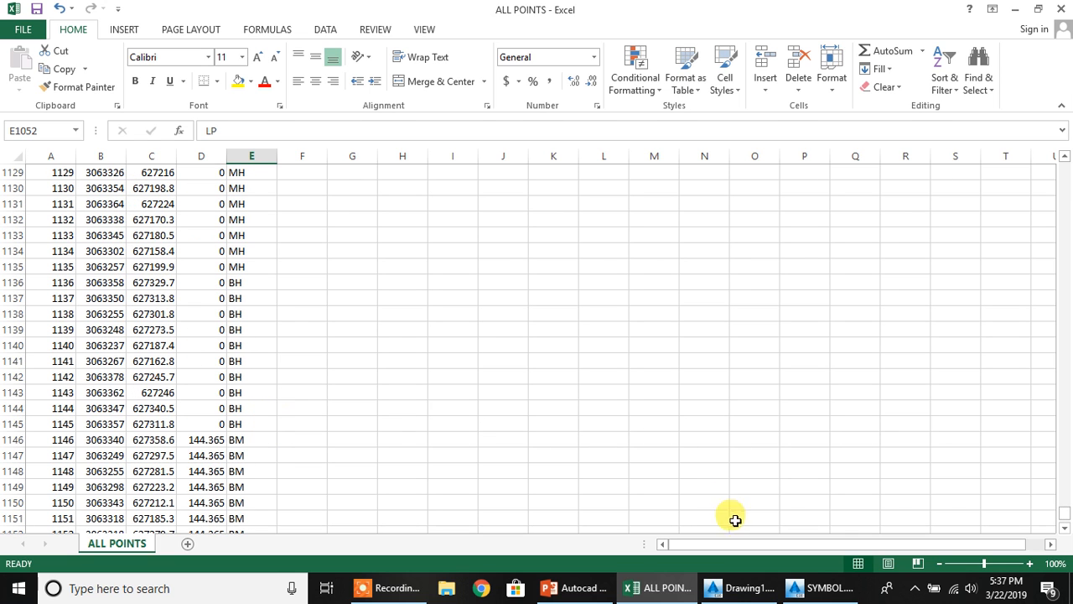
Switch to the SYMBOL drawing in Civil 3D and review the point symbols with their code labels
mouse_move(587, 589)
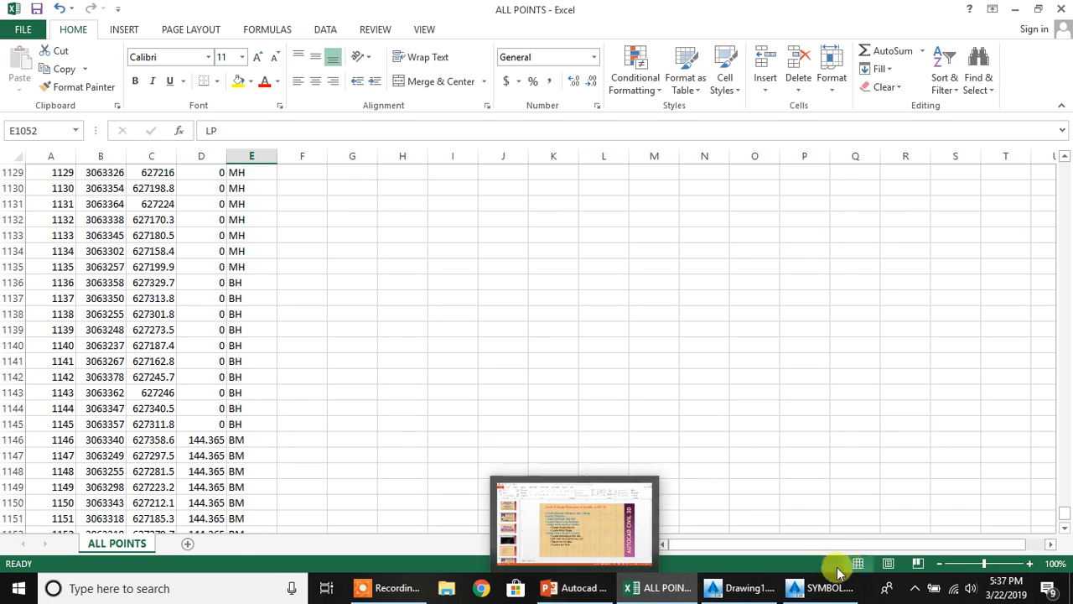
left_click(729, 587)
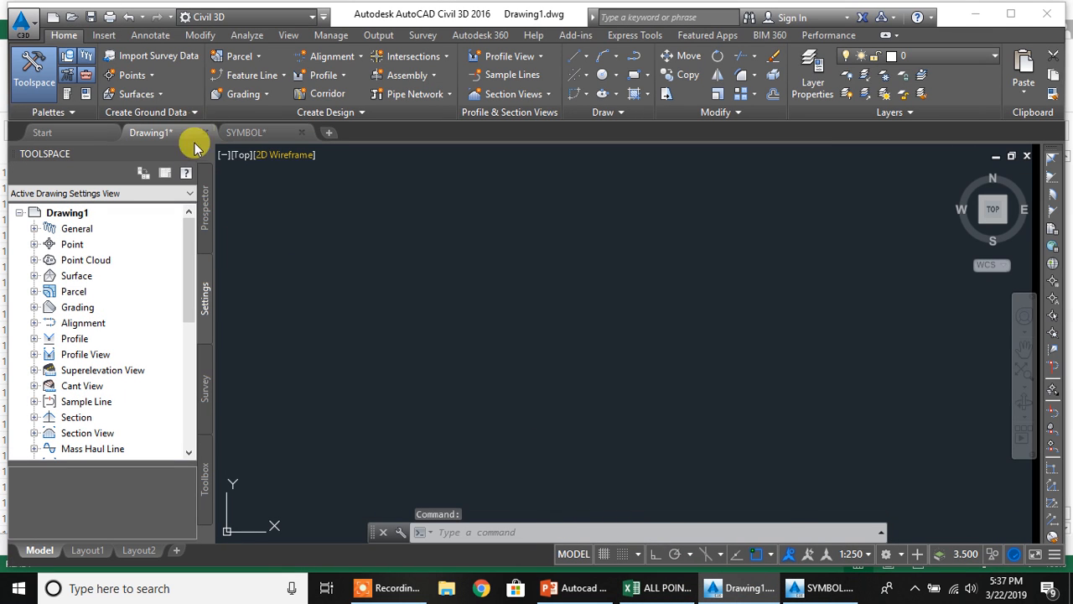
left_click(809, 590)
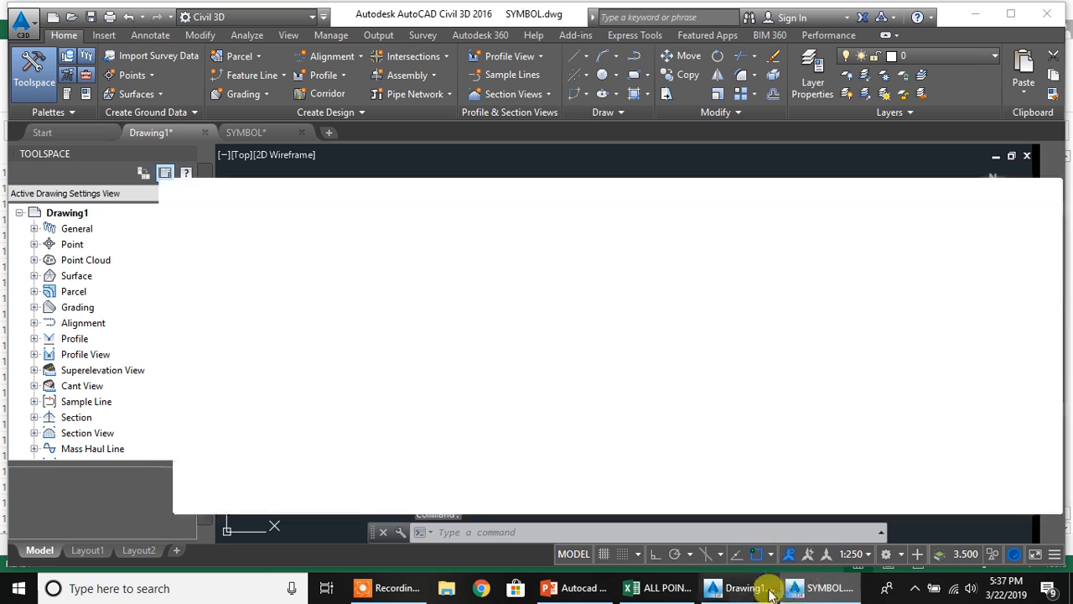
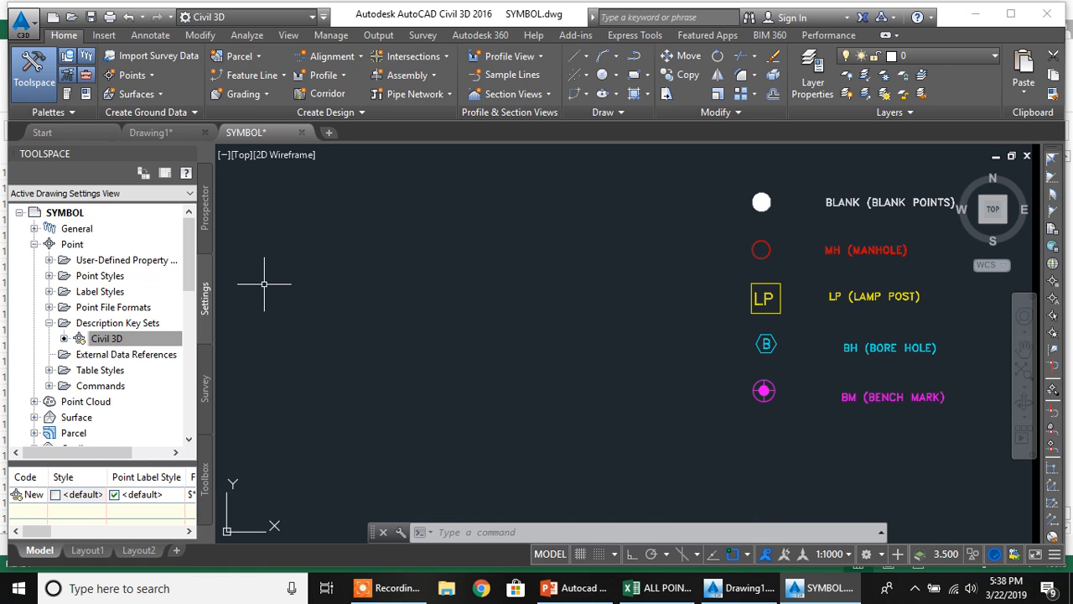
middle_click_drag(624, 297, 521, 311)
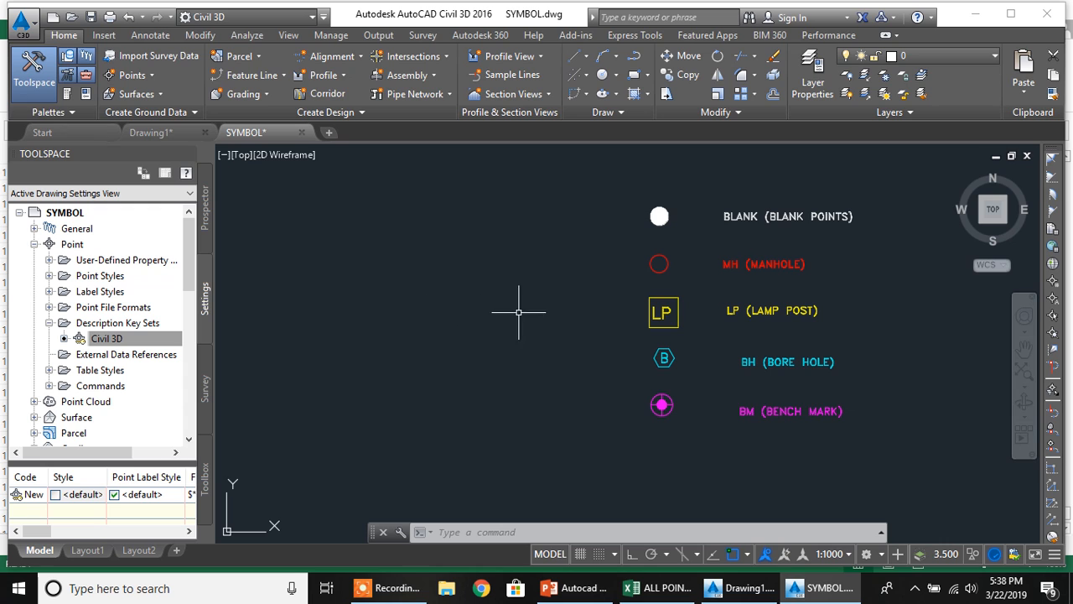
mouse_move(629, 328)
middle_mouse_down()
mouse_move(527, 349)
mouse_move(474, 333)
mouse_move(543, 342)
mouse_move(464, 329)
mouse_move(499, 342)
middle_mouse_up()
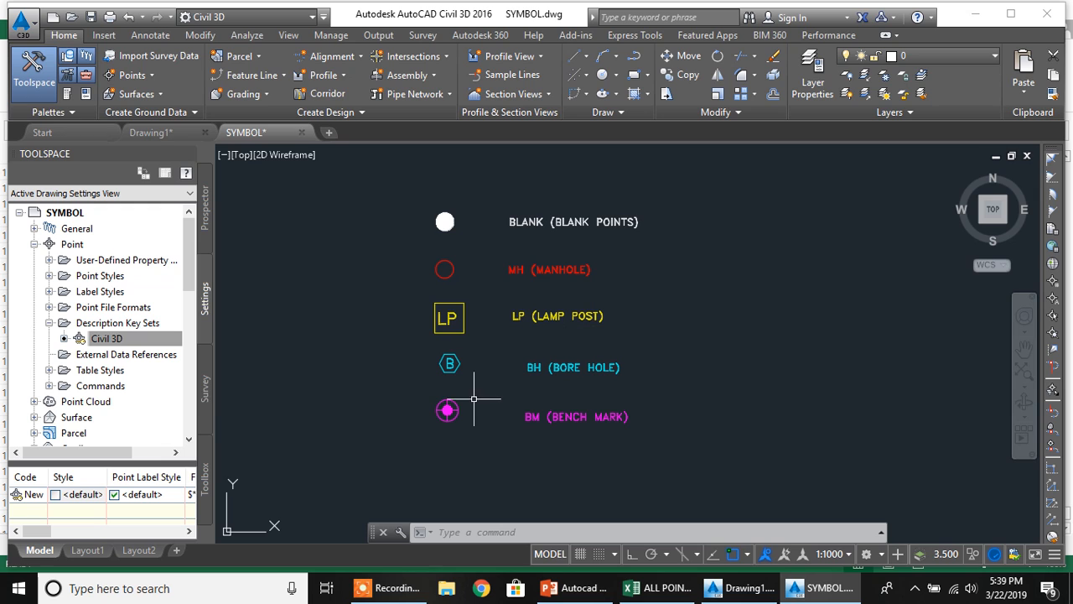
Open the keys of the Civil 3D description key set and set the new key's code to BLANK
left_click(130, 340)
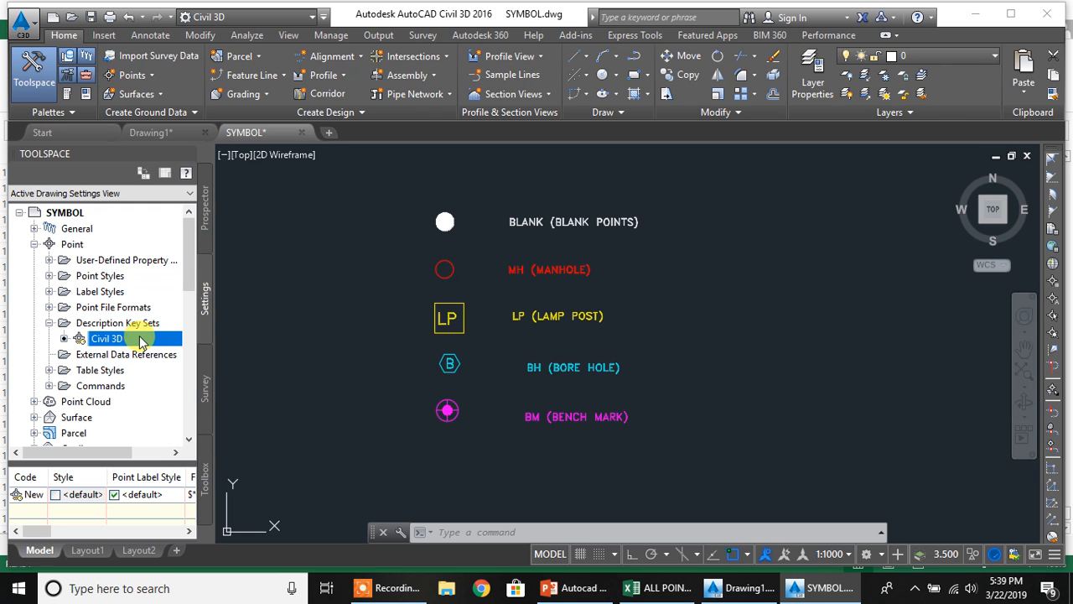
right_click(140, 342)
left_click(190, 367)
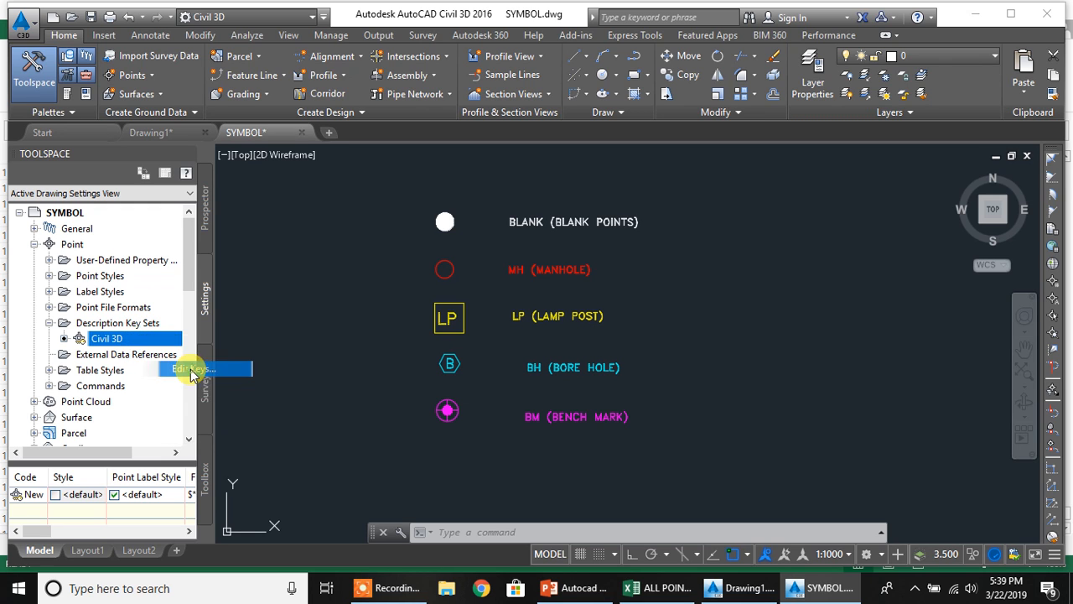
left_click(233, 231)
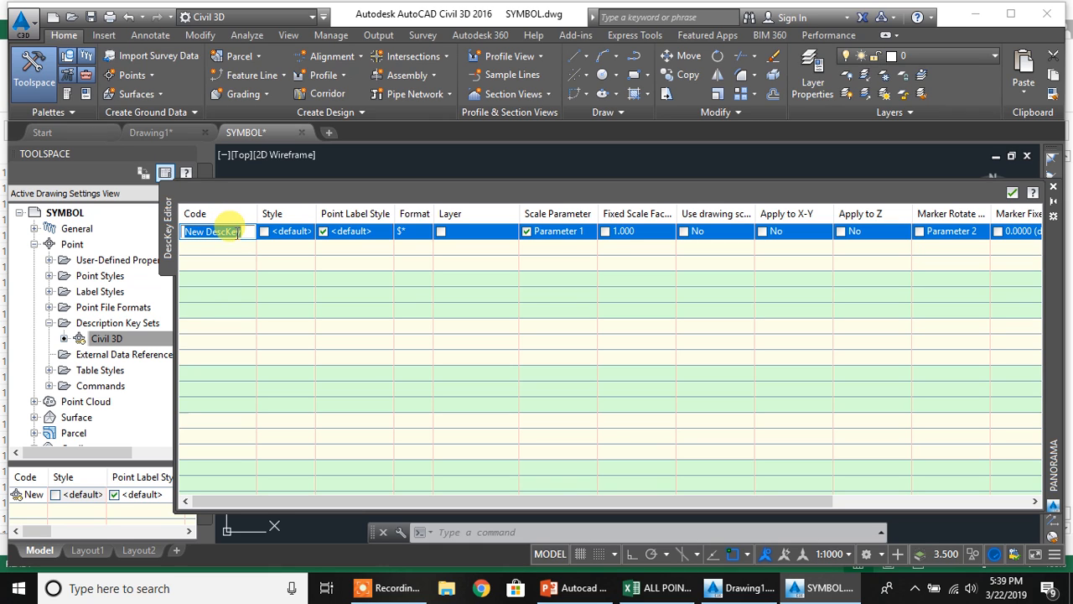
type("BLANK")
Enable the style override for the BLANK description key and choose the BLANK point style
left_click(264, 231)
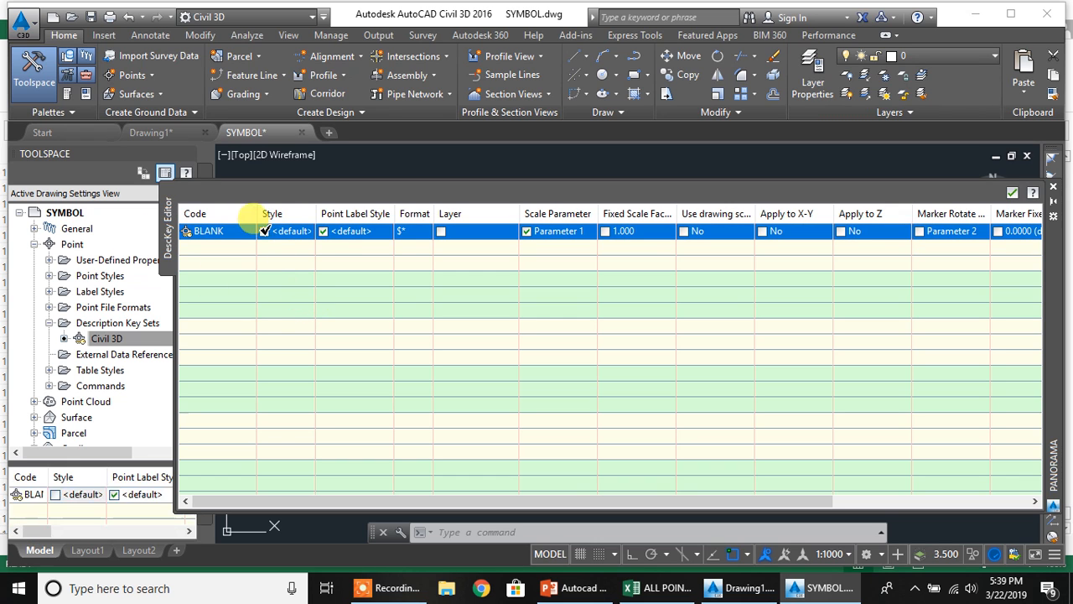
left_click(285, 231)
left_click(517, 235)
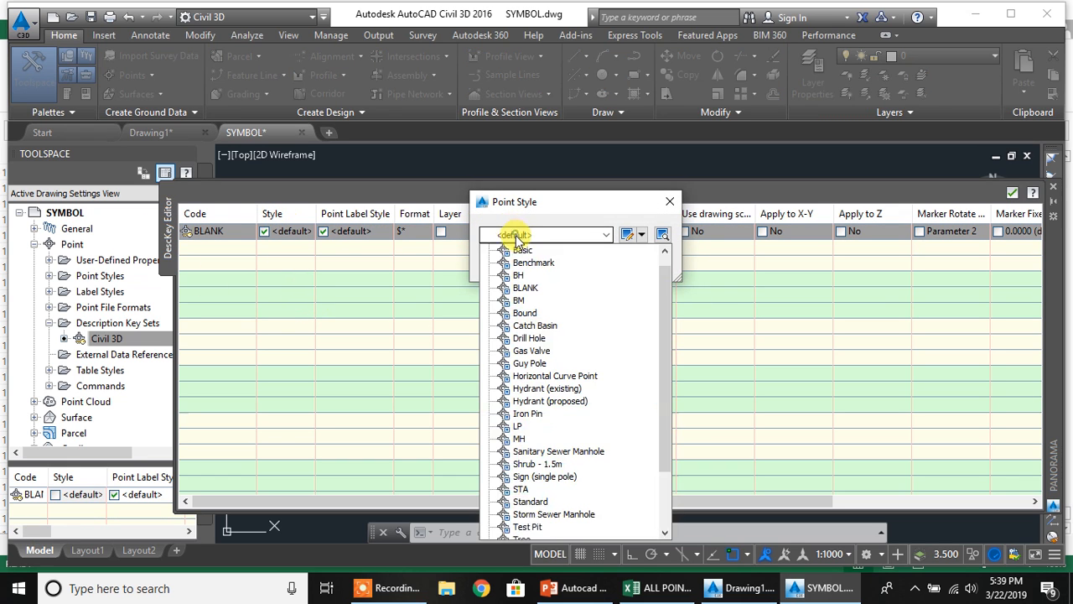
left_click(527, 291)
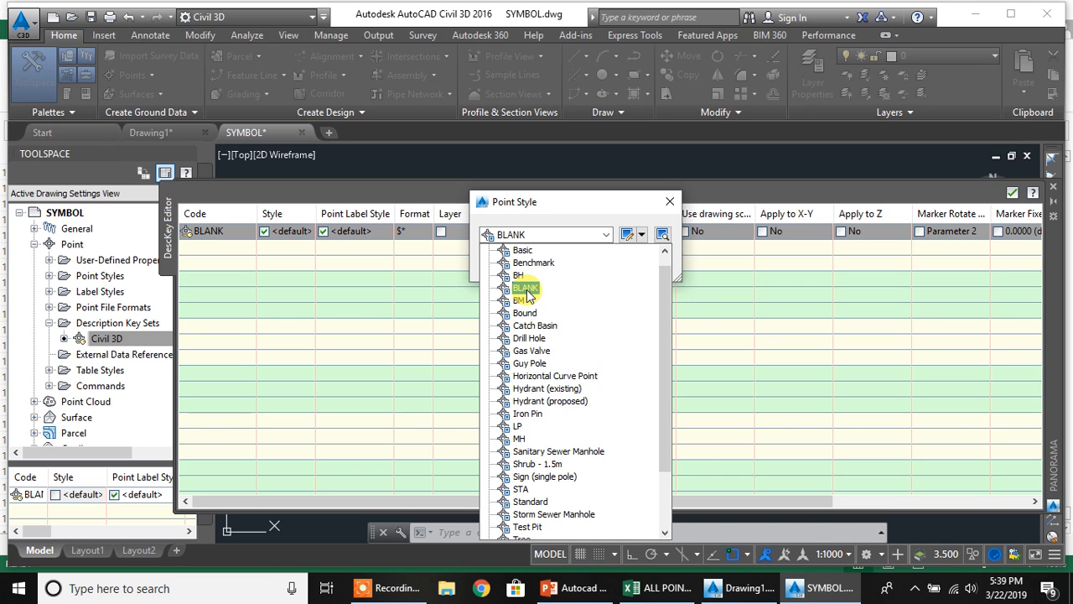
Assign the BLANK point style and the Elevation and Description label style to the BLANK description key
left_click(510, 264)
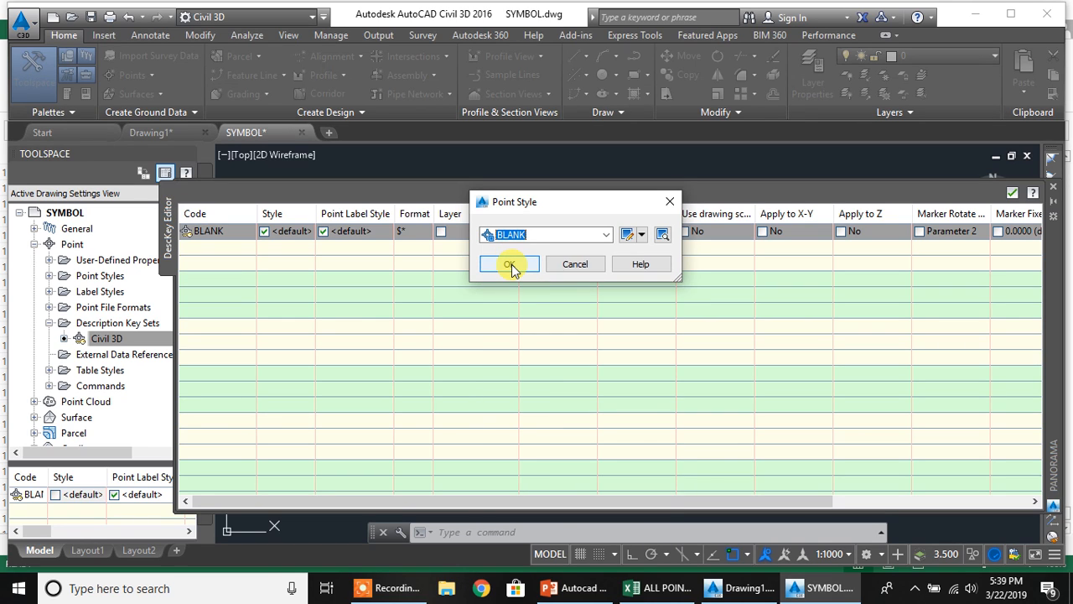
left_click(359, 231)
left_click(363, 231)
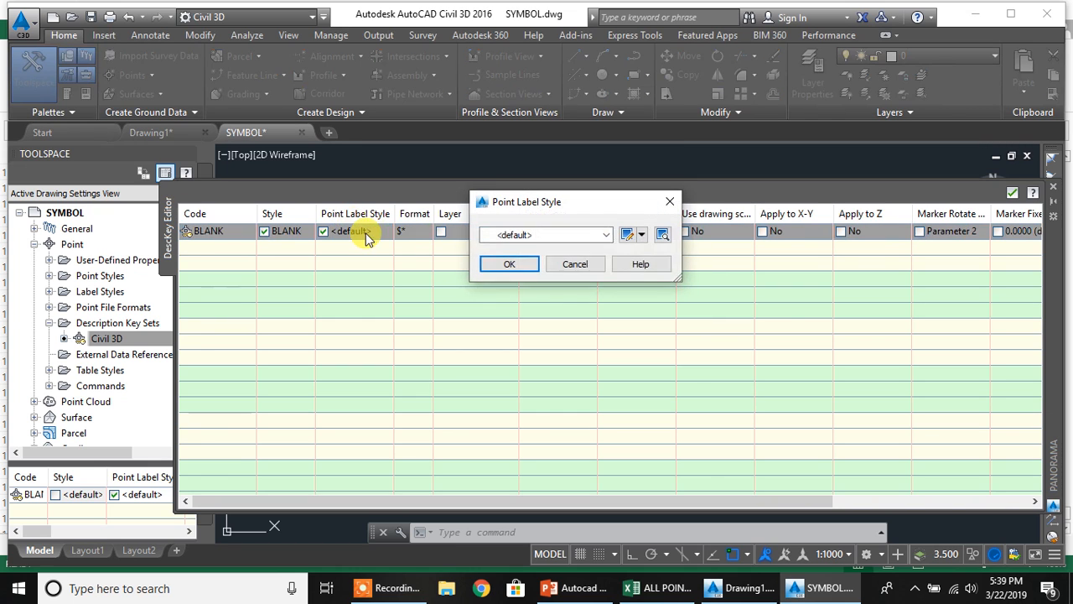
left_click(604, 234)
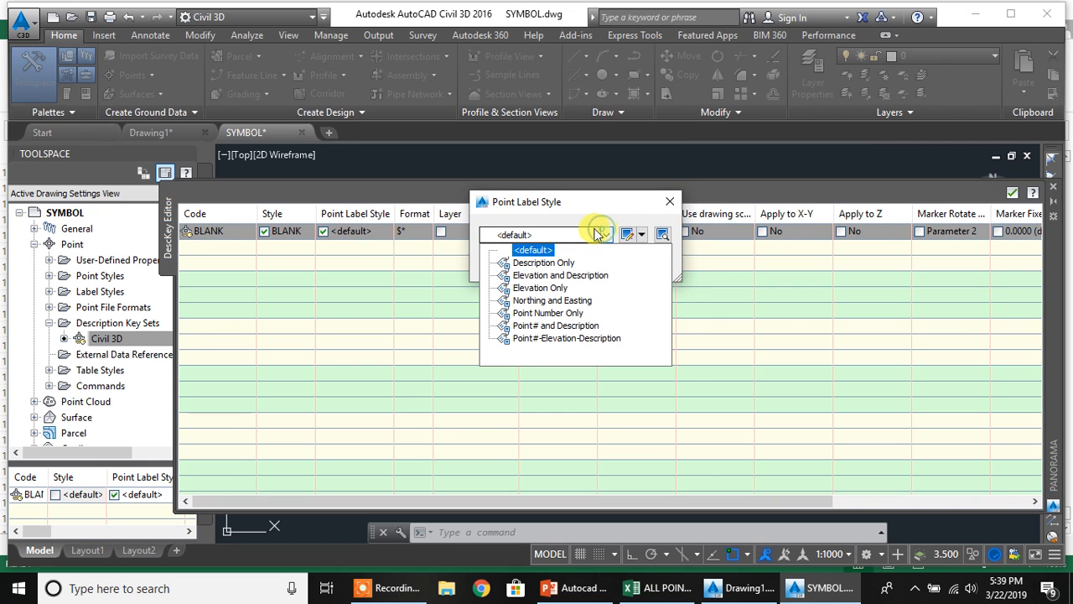
left_click(555, 276)
left_click(515, 264)
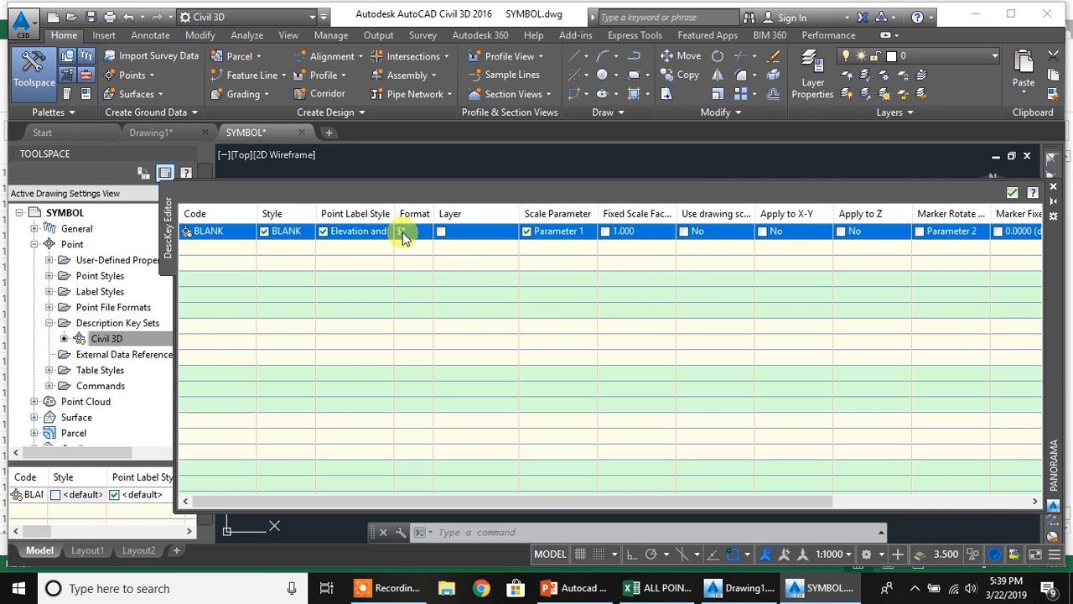
Enable the layer setting for the BLANK description key and assign the BLANK POINTS layer
left_click(441, 232)
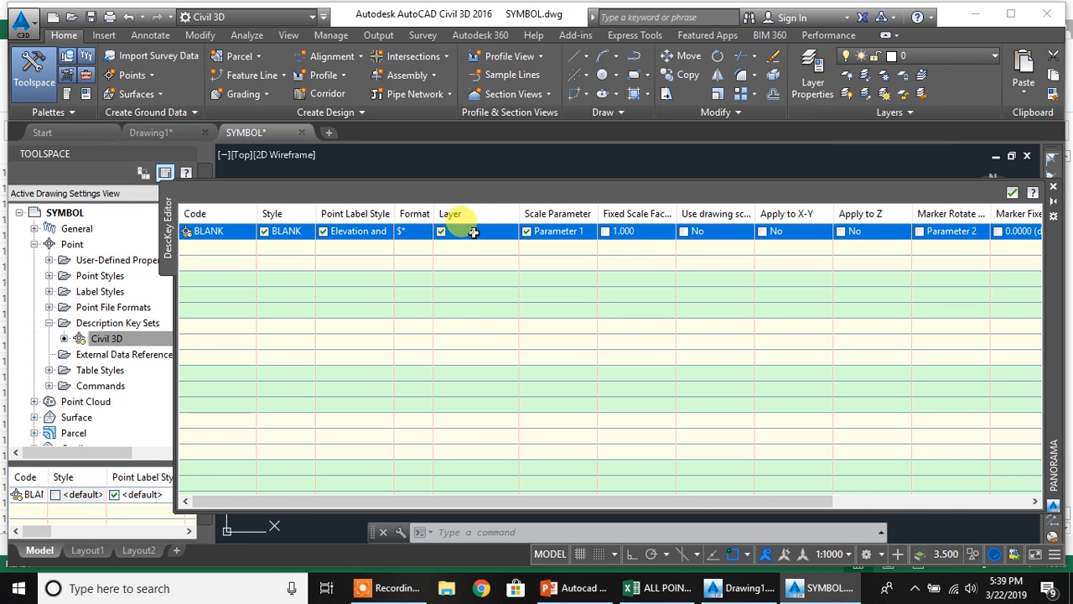
left_click(478, 226)
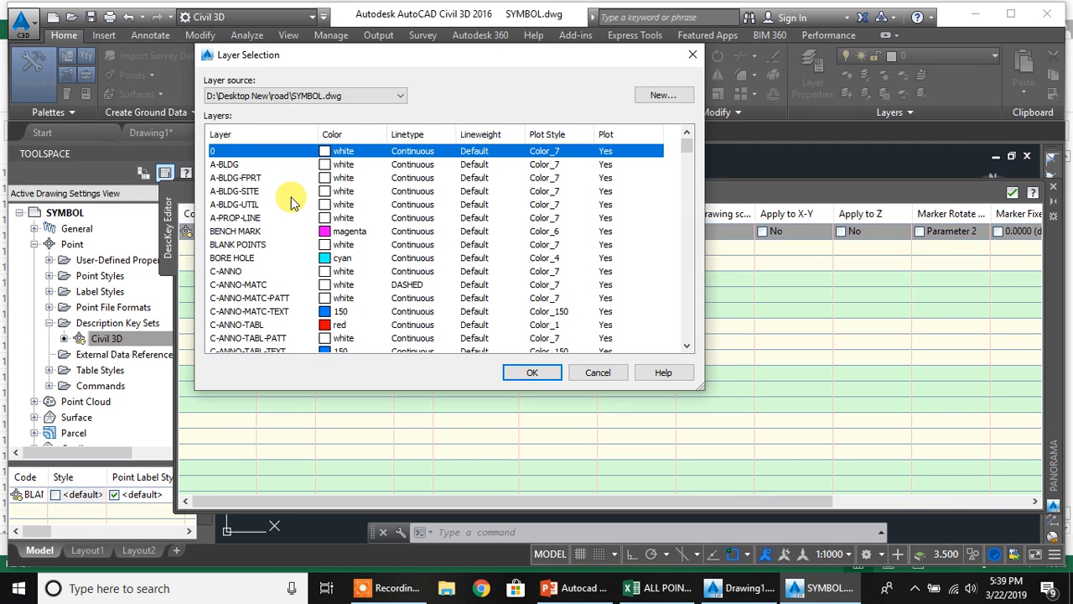
key("b")
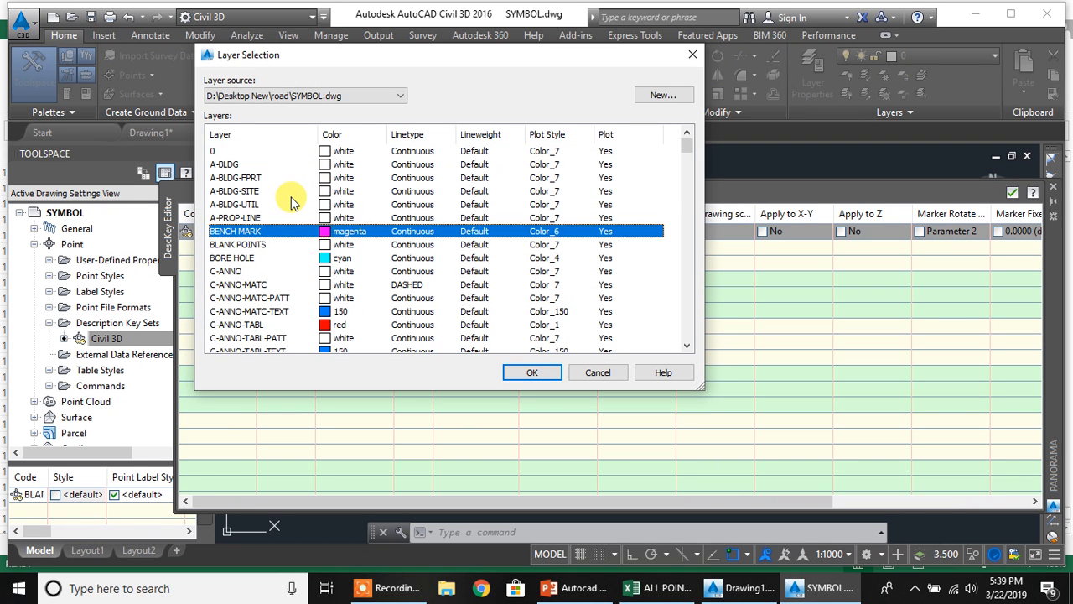
left_click(249, 244)
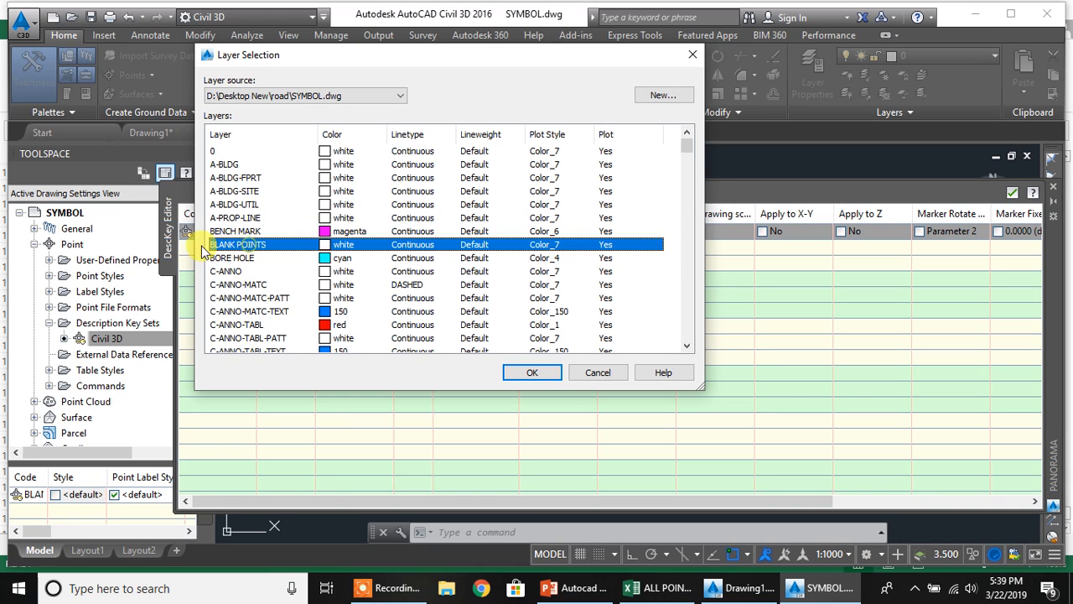
left_click(530, 373)
Add a new description key below BLANK and set its code to GP
right_click(236, 237)
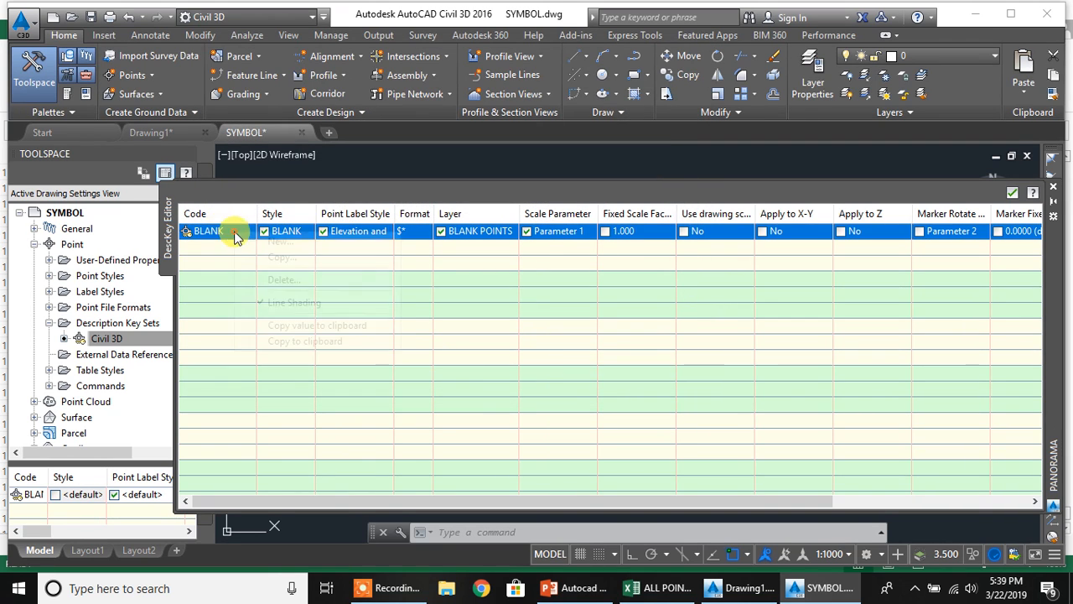
left_click(251, 241)
left_click(235, 247)
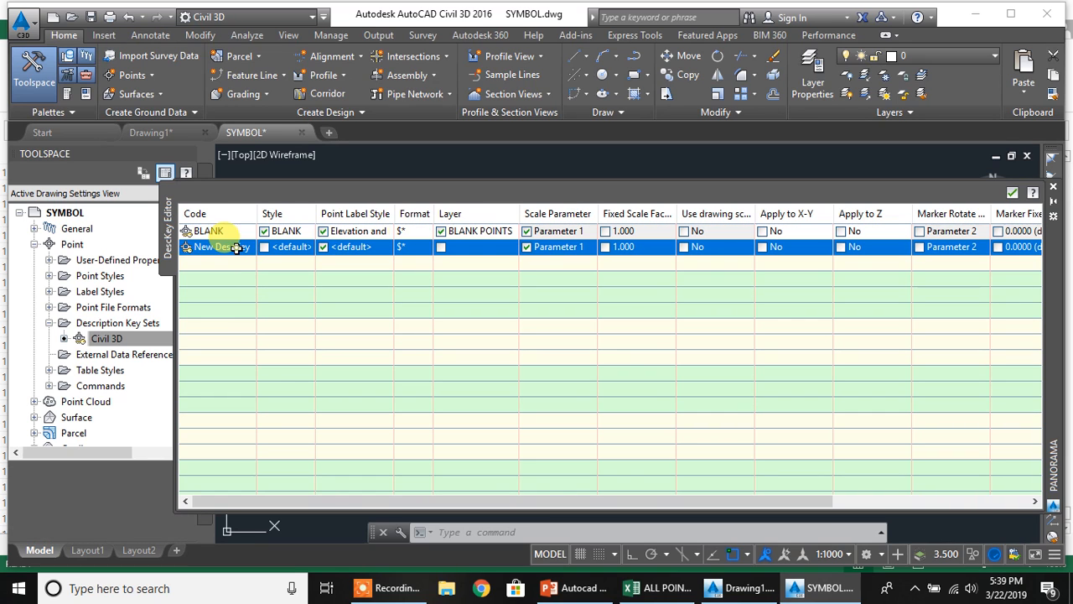
left_click(237, 247)
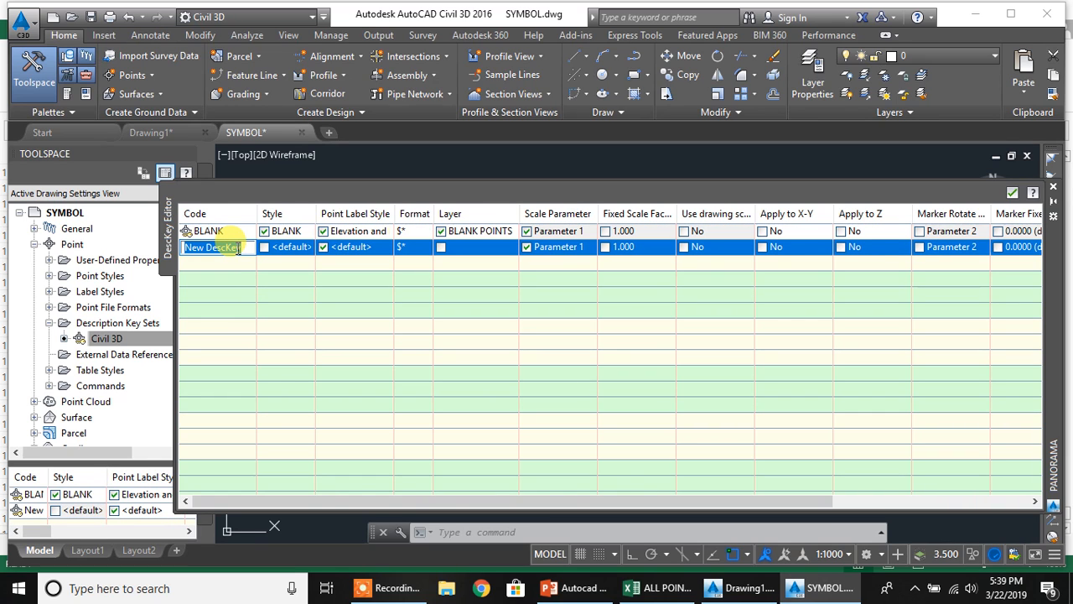
type("GP")
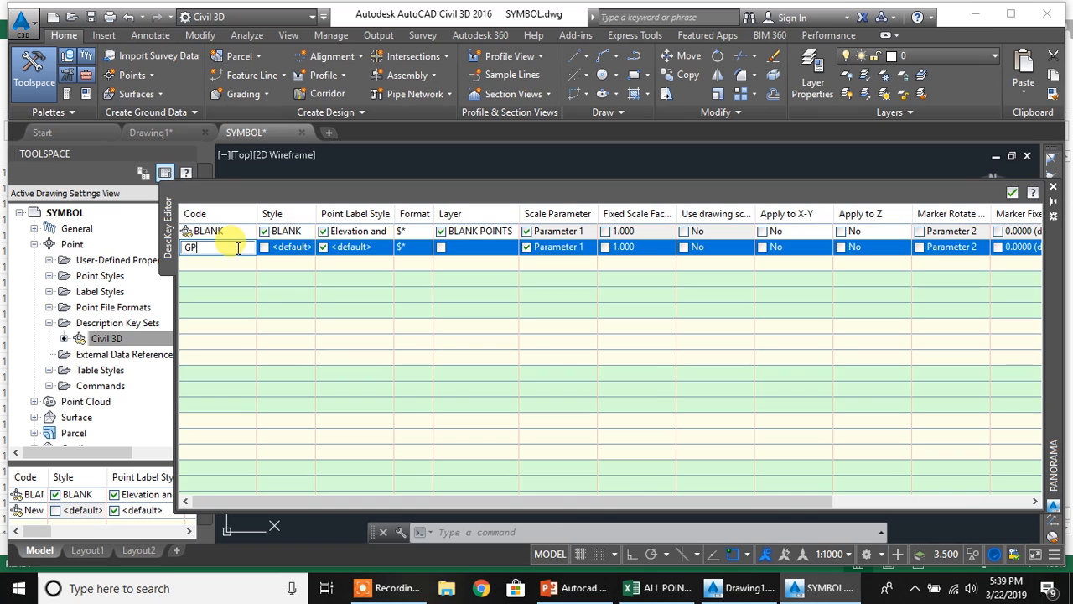
left_click(262, 299)
Enable the style override for the GP description key and choose the Basic point style
left_click(273, 250)
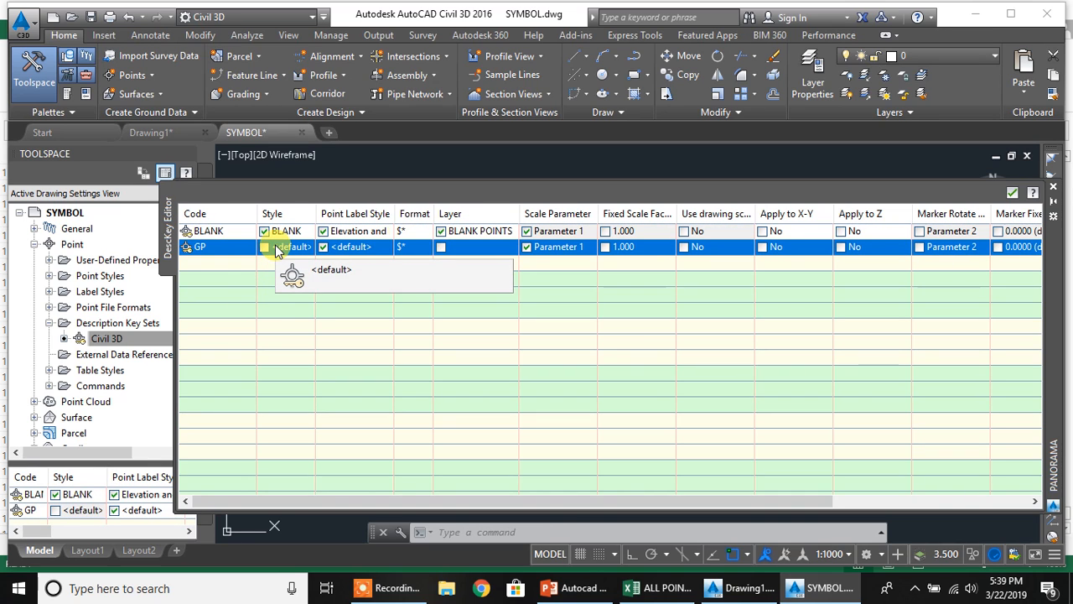
left_click(264, 246)
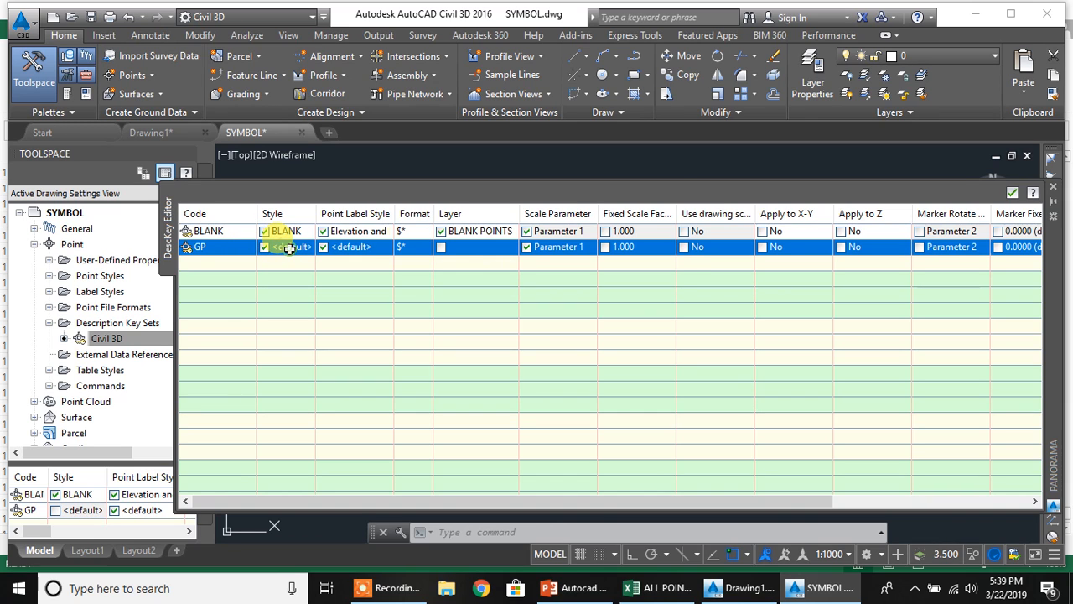
left_click(290, 248)
left_click(575, 236)
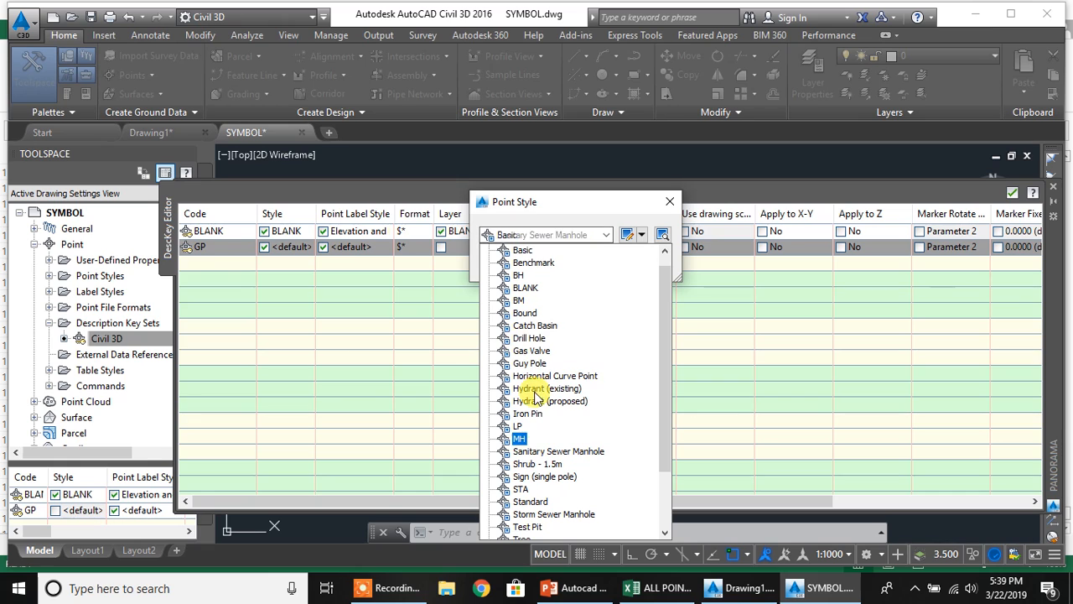
left_click(520, 250)
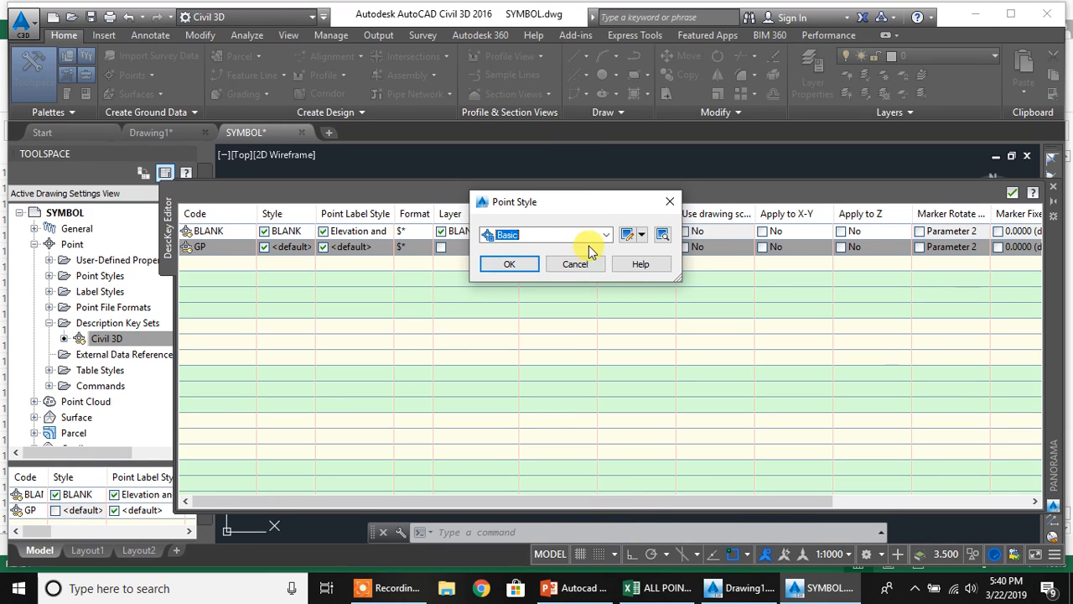
Edit the Basic point style so its marker color is green, and apply the style to the GP key
left_click(627, 235)
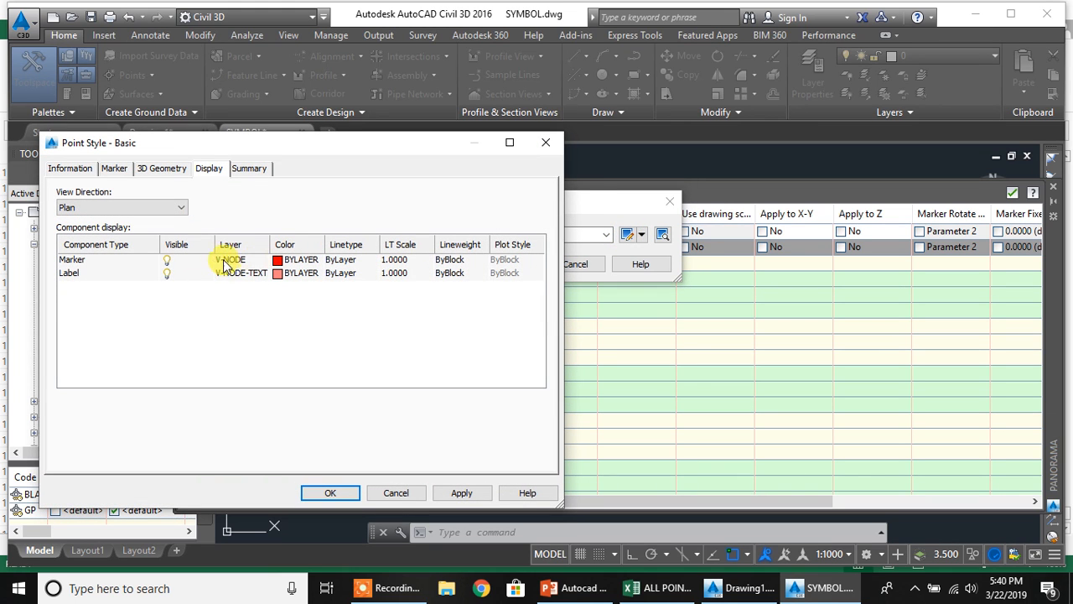
left_click(72, 171)
left_click(112, 169)
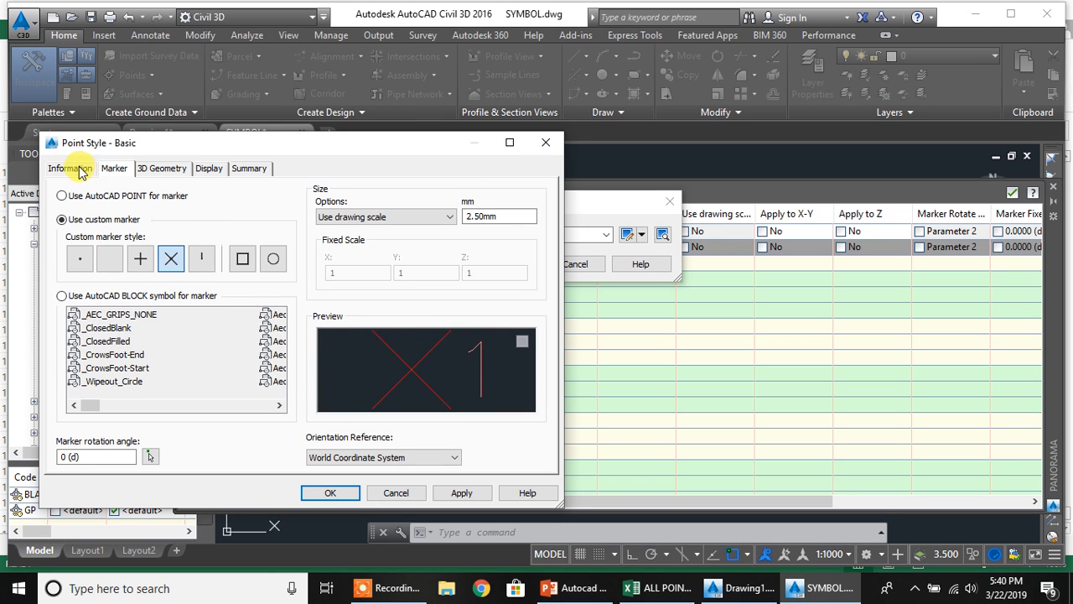
left_click(206, 172)
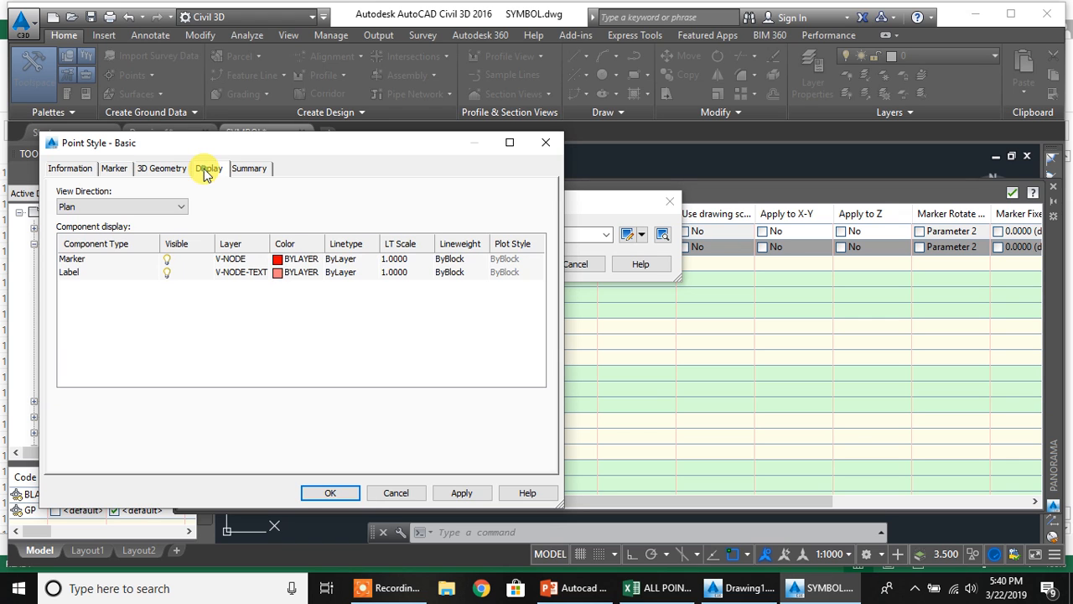
left_click(283, 259)
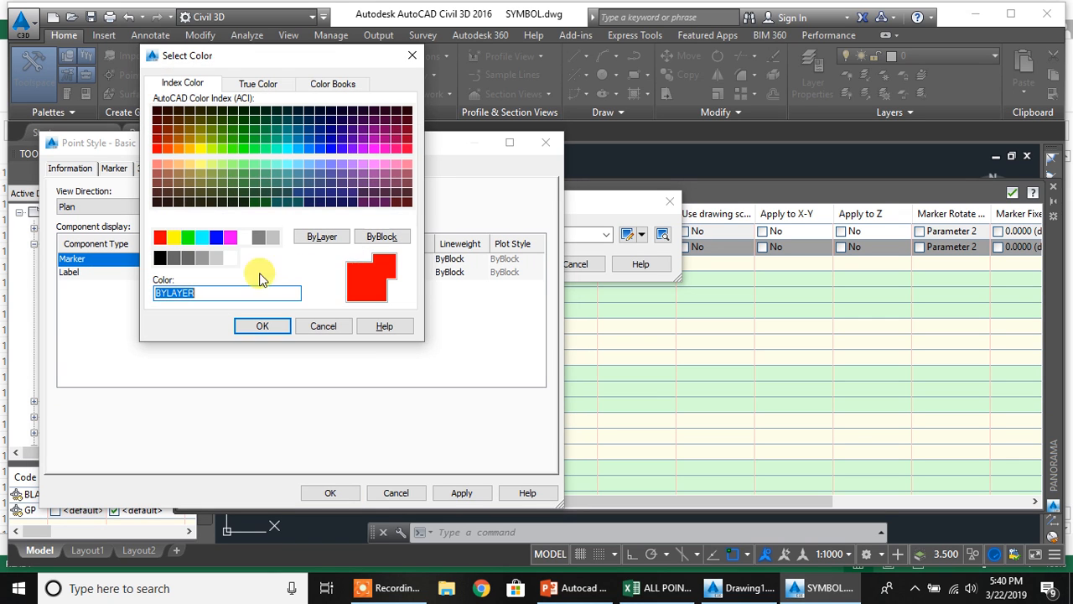
left_click(188, 237)
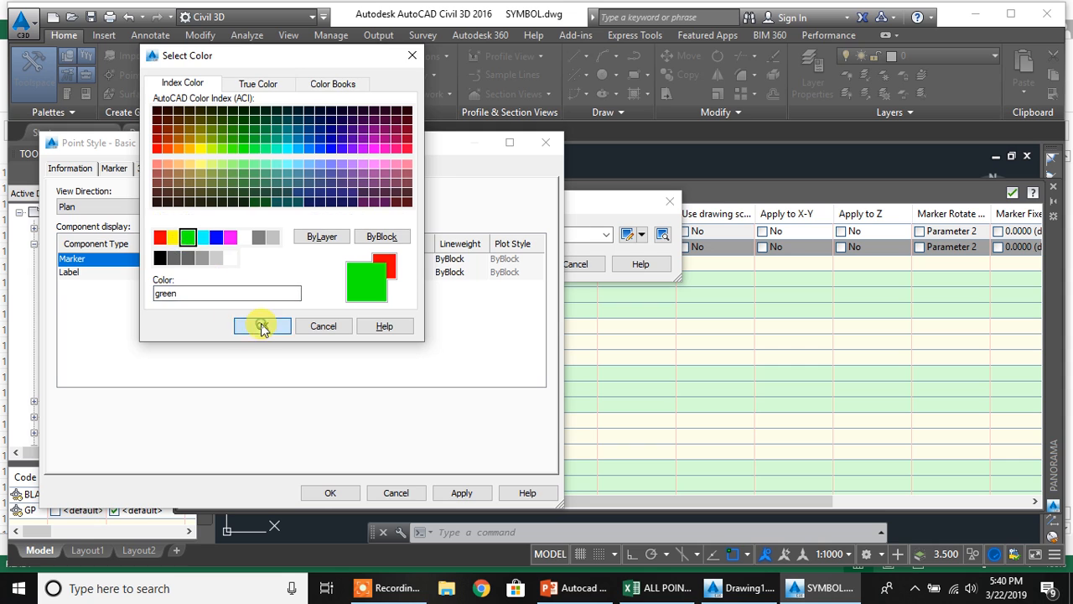
left_click(262, 326)
left_click(115, 168)
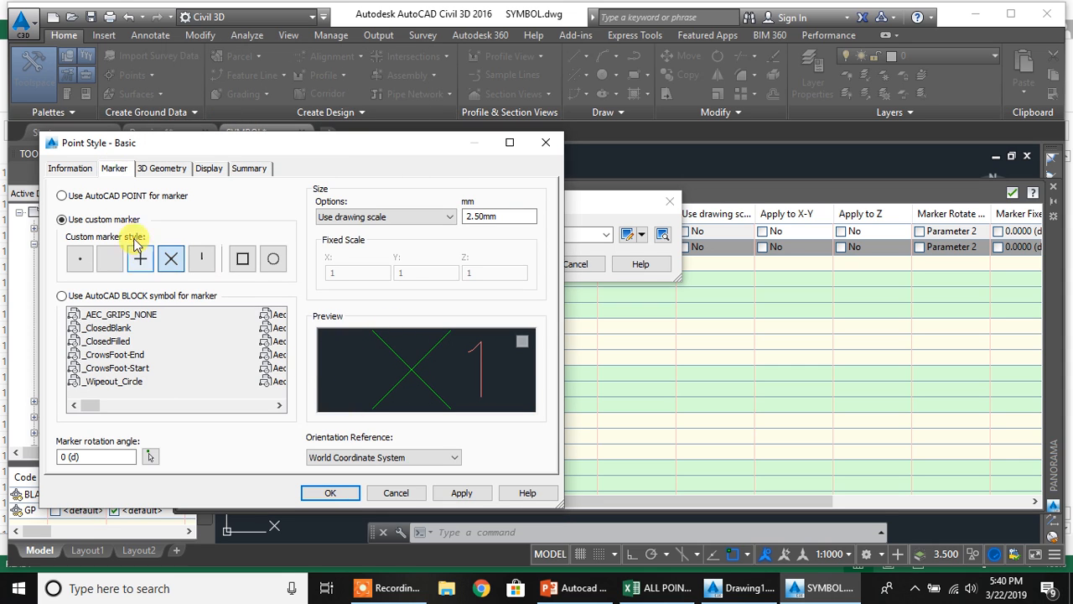
left_click(209, 168)
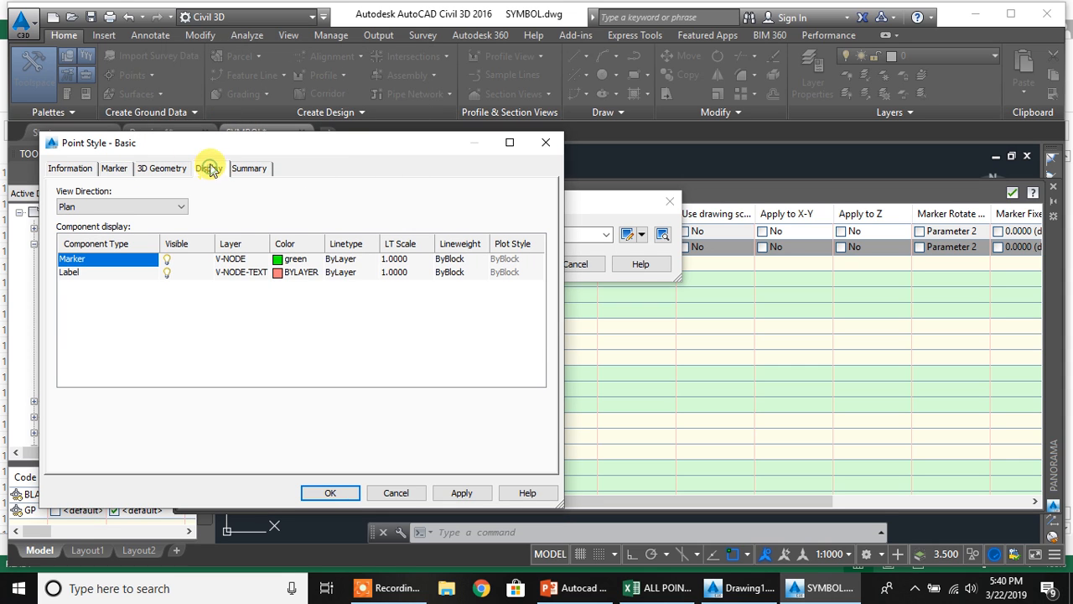
left_click(318, 486)
left_click(507, 264)
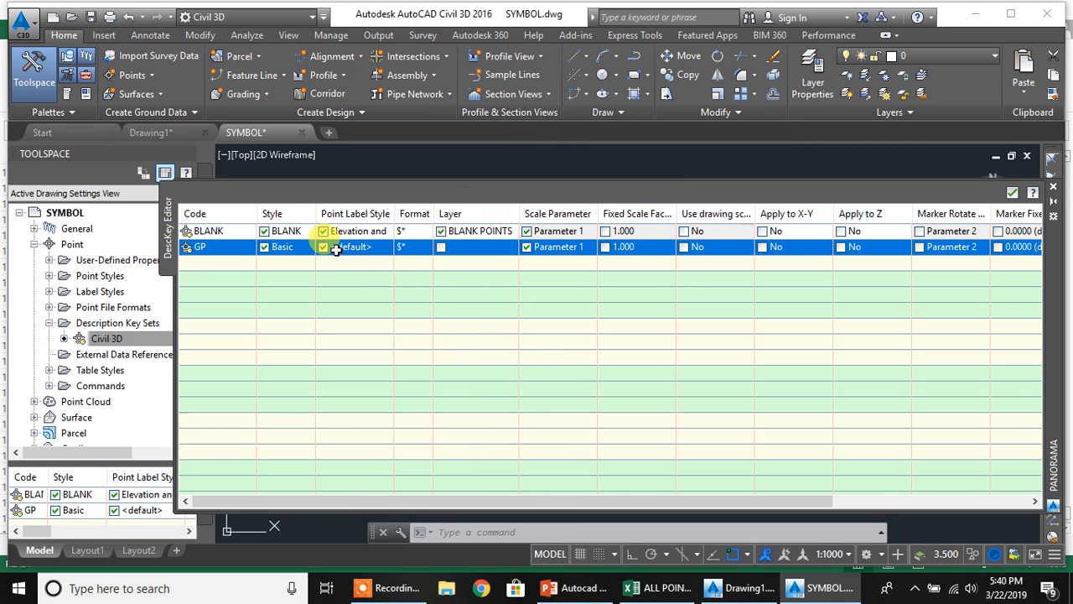
Assign the Elevation and Description point label style to the GP description key
left_click(344, 247)
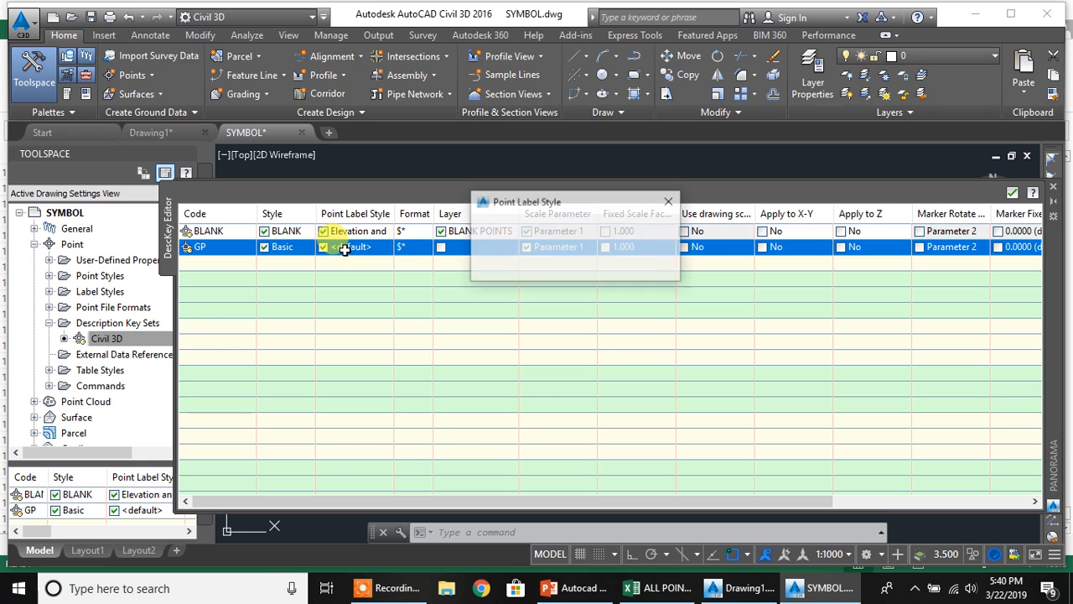
left_click(517, 233)
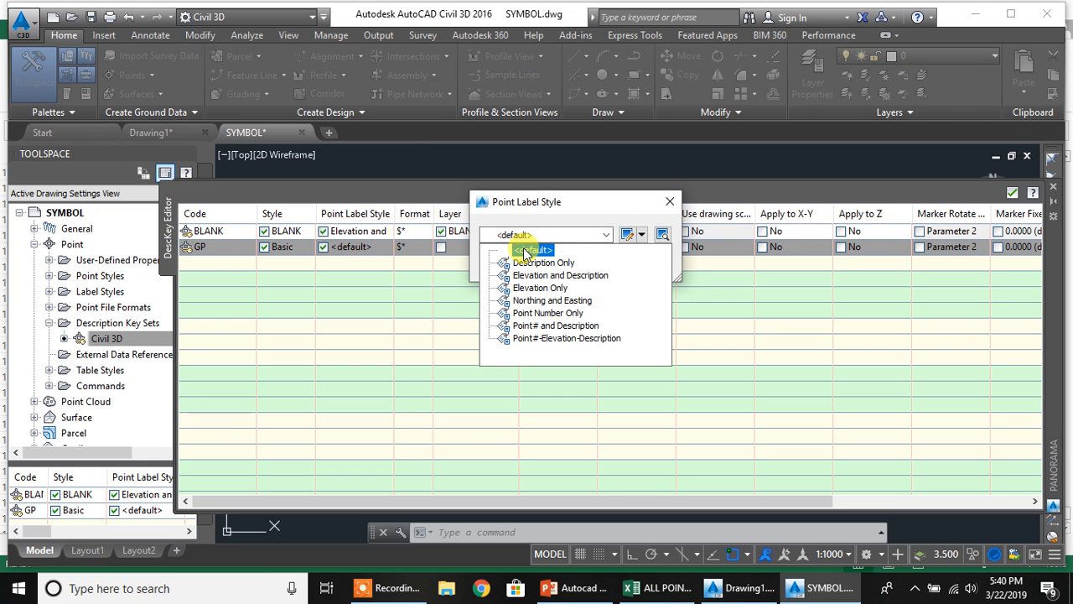
left_click(534, 275)
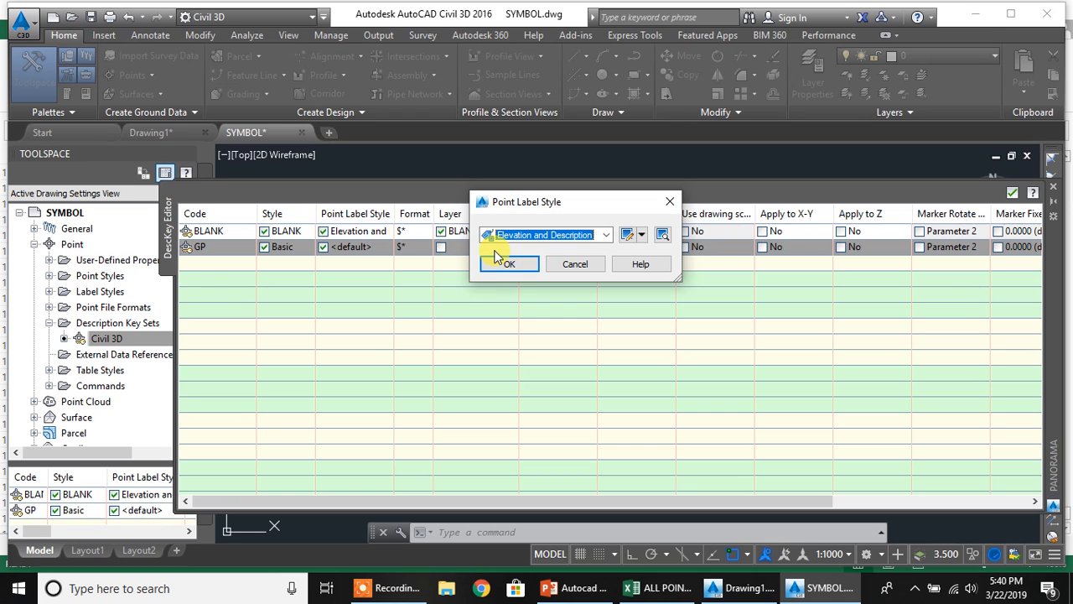
left_click(506, 264)
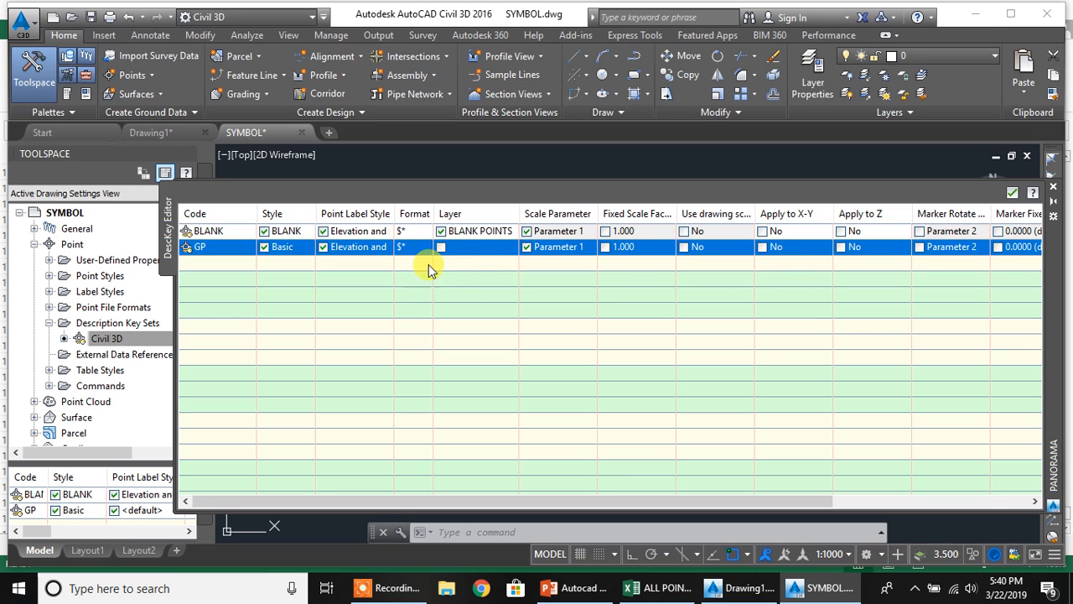
Enable the layer setting for the GP description key and assign the V-NODE layer
left_click(441, 247)
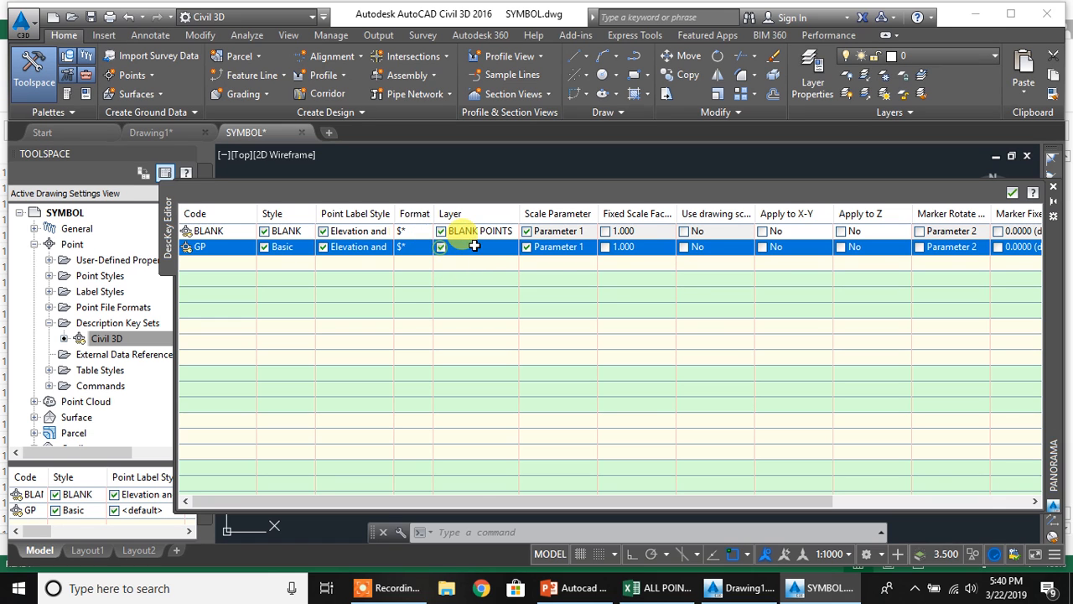
left_click(480, 244)
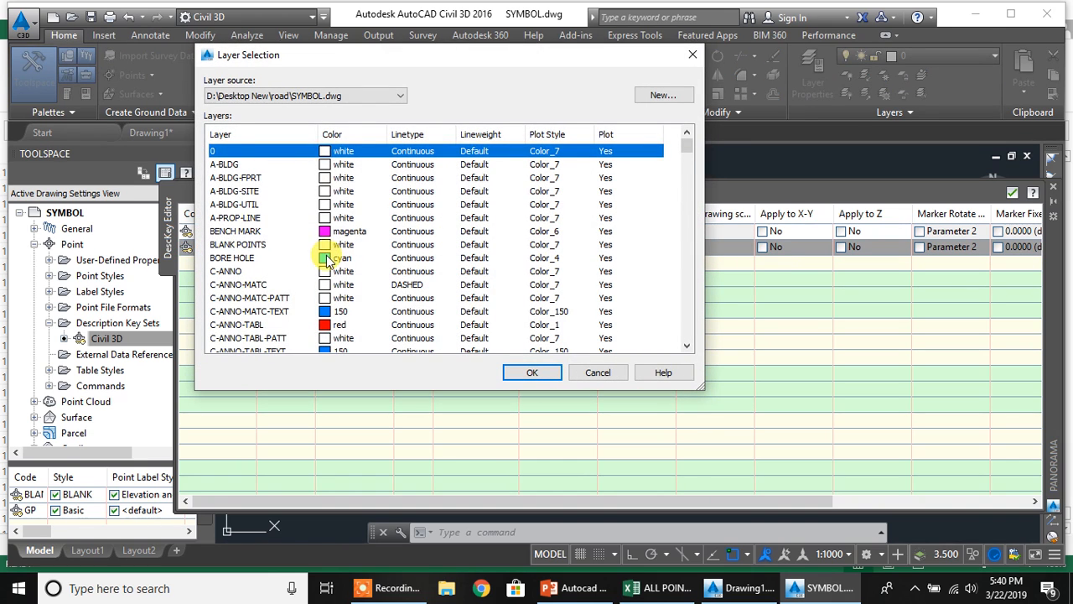
scroll(325, 259, "down", 10)
scroll(325, 260, "down", 20)
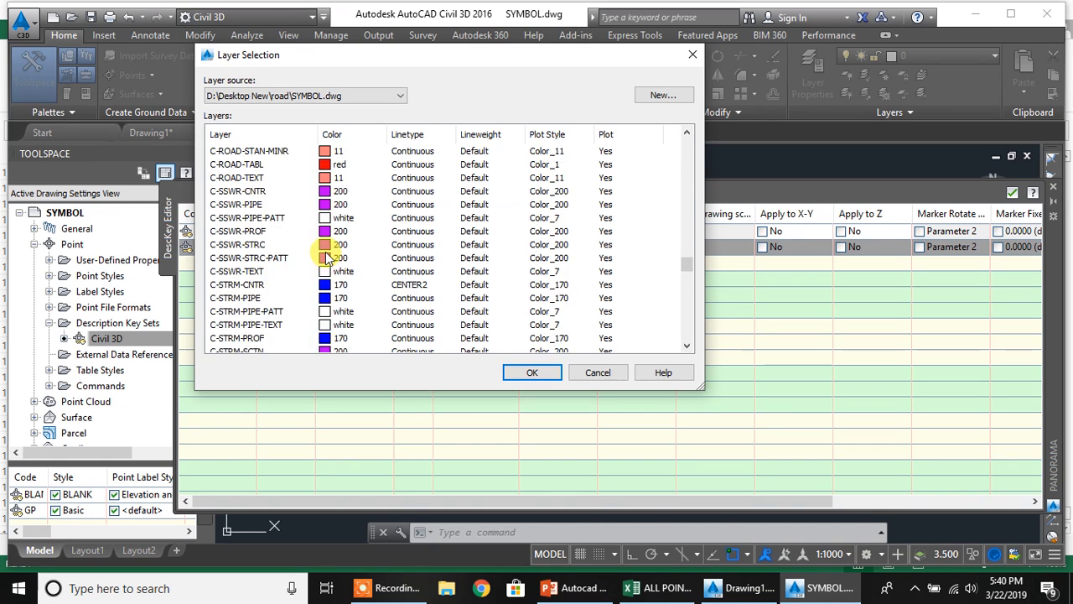
scroll(327, 261, "down", 10)
scroll(293, 262, "up", 4)
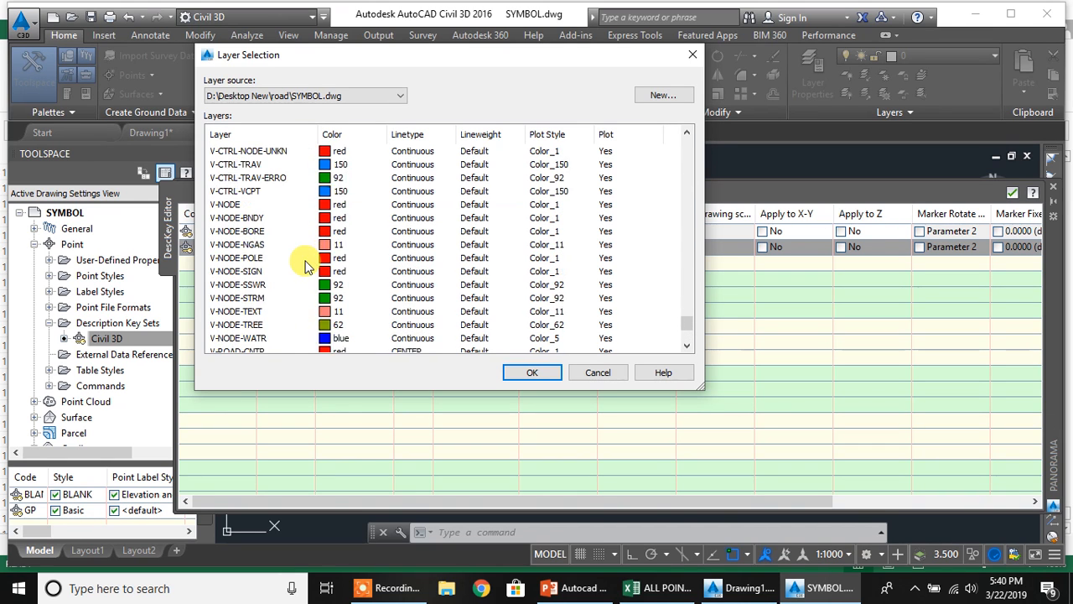
left_click(243, 245)
left_click(532, 372)
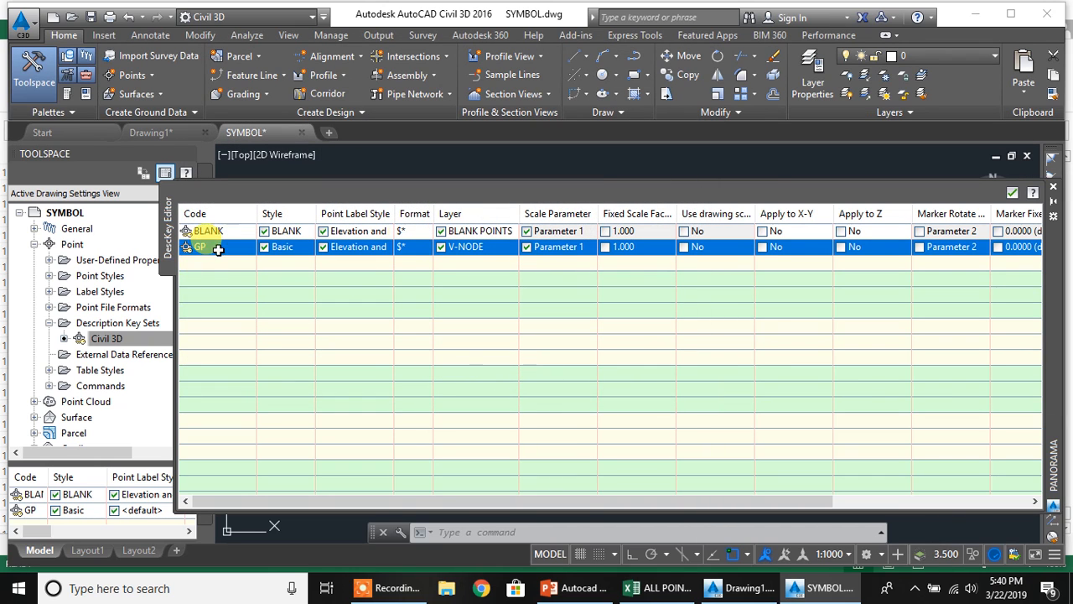
Add a new description key below GP and set its code to LP
right_click(224, 251)
left_click(252, 249)
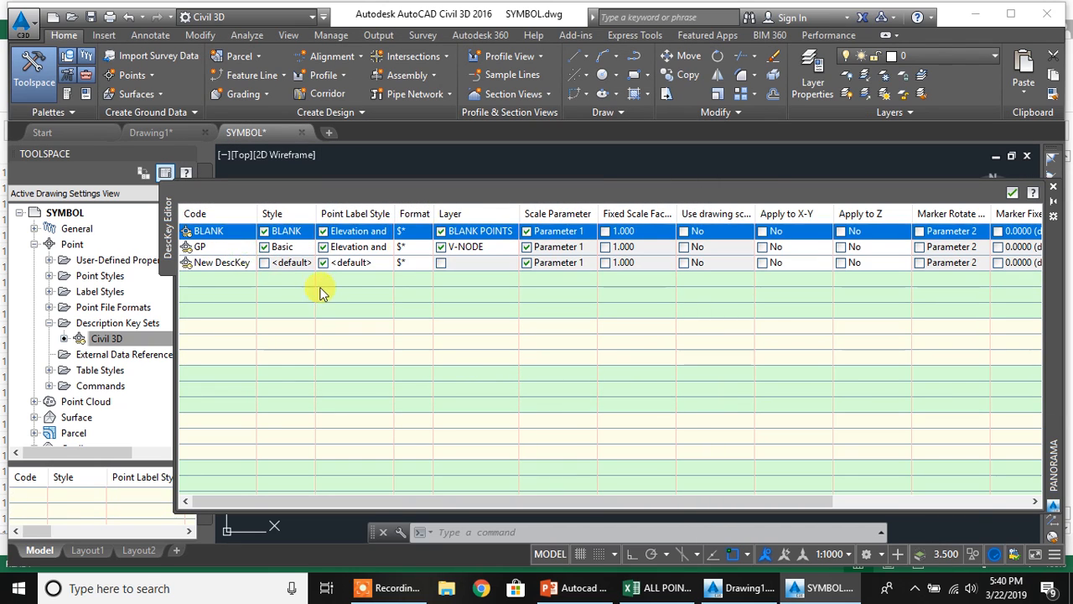
left_click(240, 263)
left_click(242, 263)
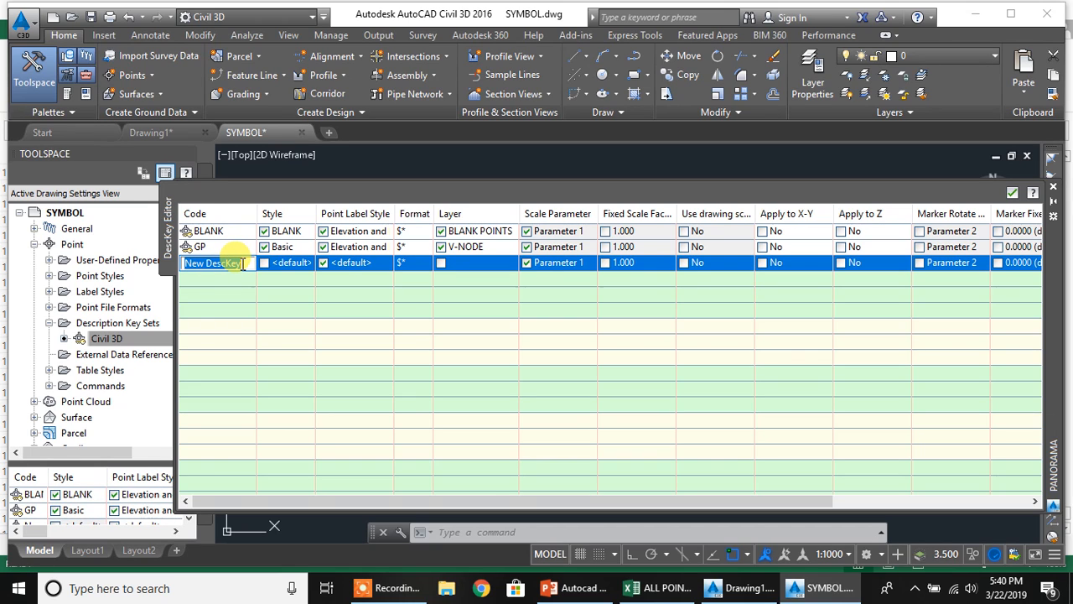
type("LP")
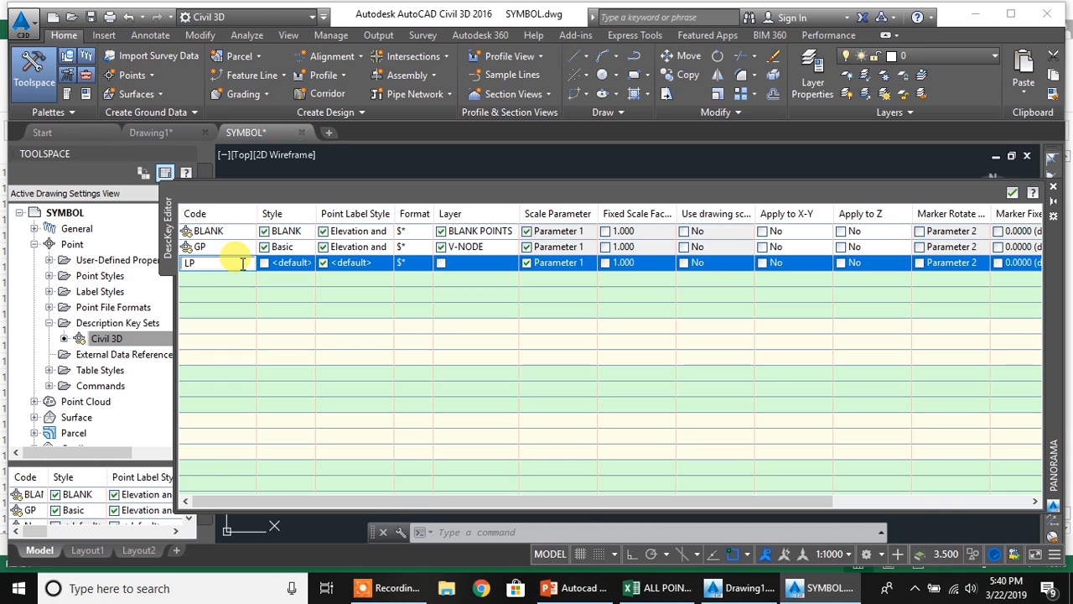
left_click(236, 331)
Enable the style override for the LP description key and assign the LP point style
left_click(287, 265)
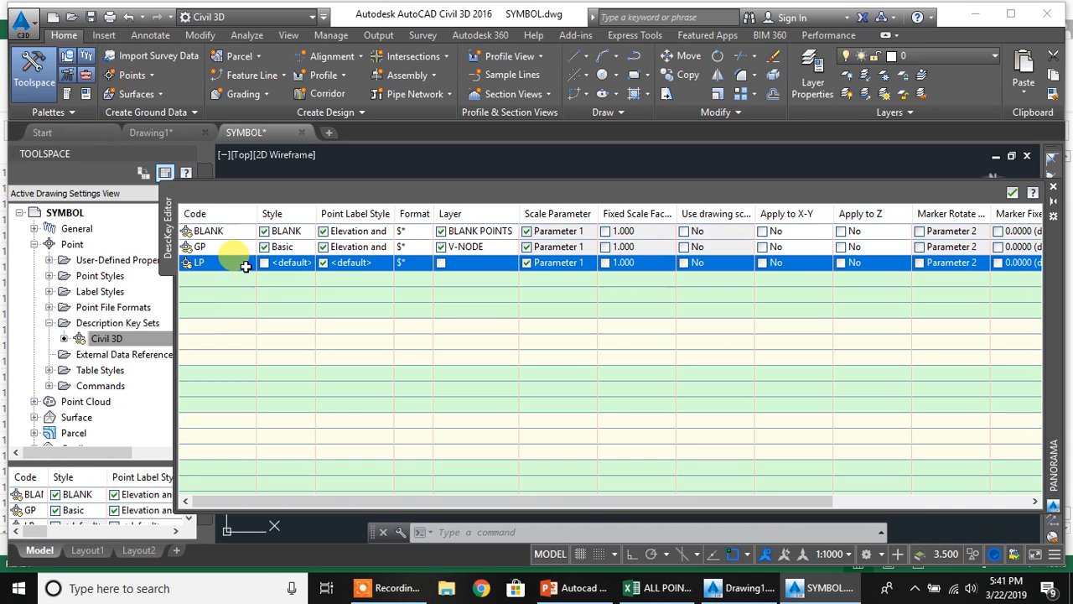
left_click(264, 262)
left_click(289, 263)
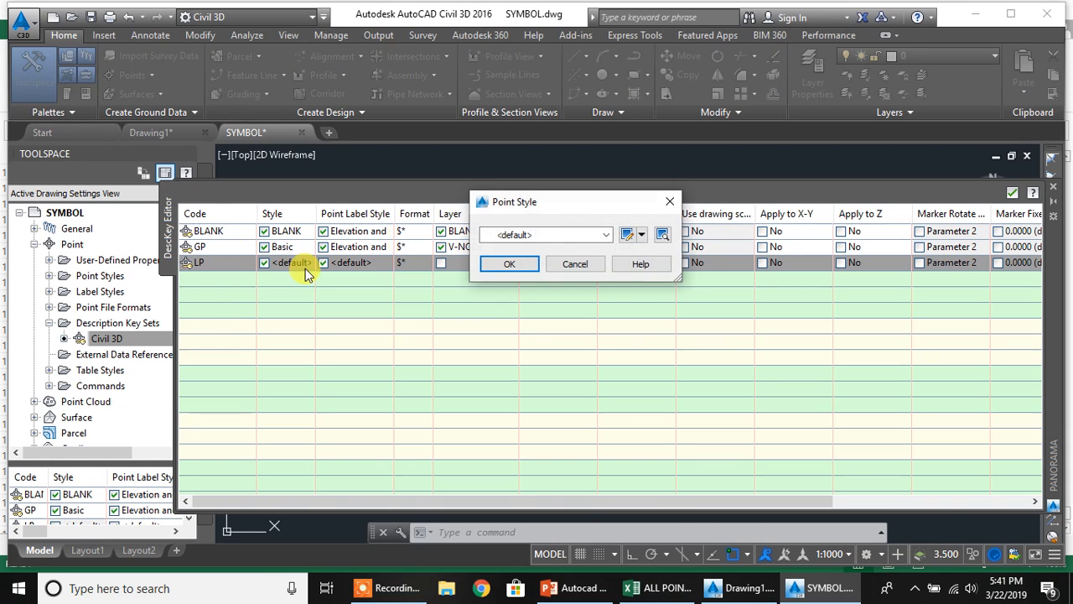
left_click(554, 235)
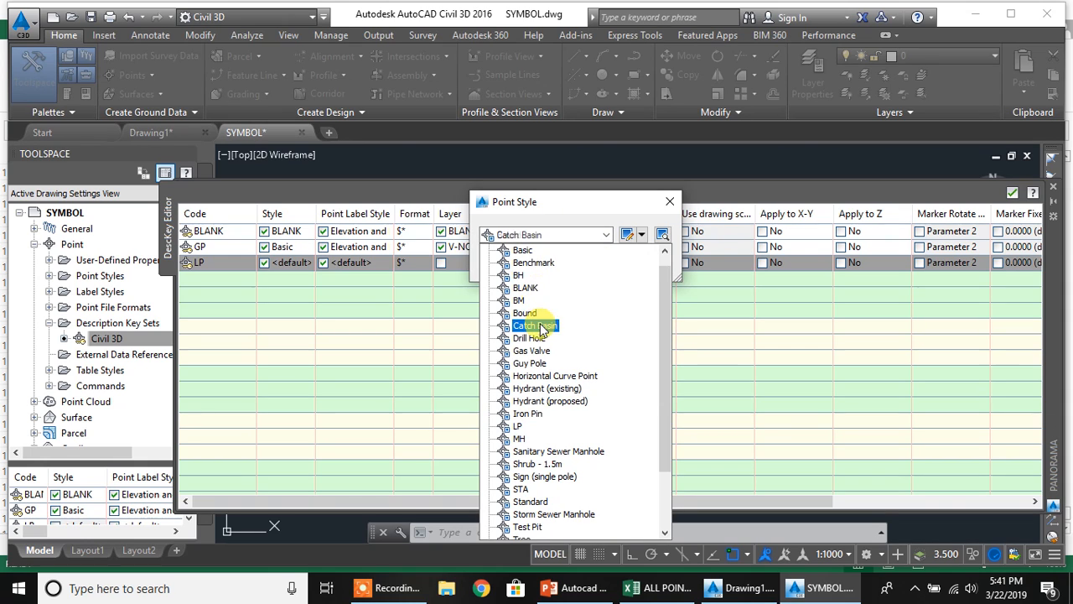
scroll(521, 361, "down", 1)
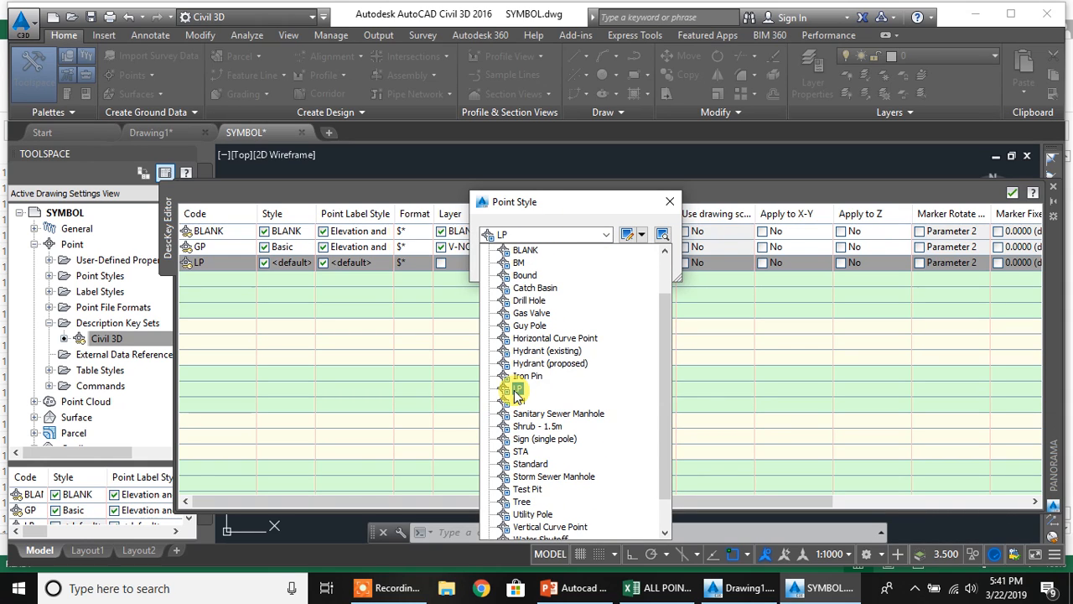
left_click(517, 390)
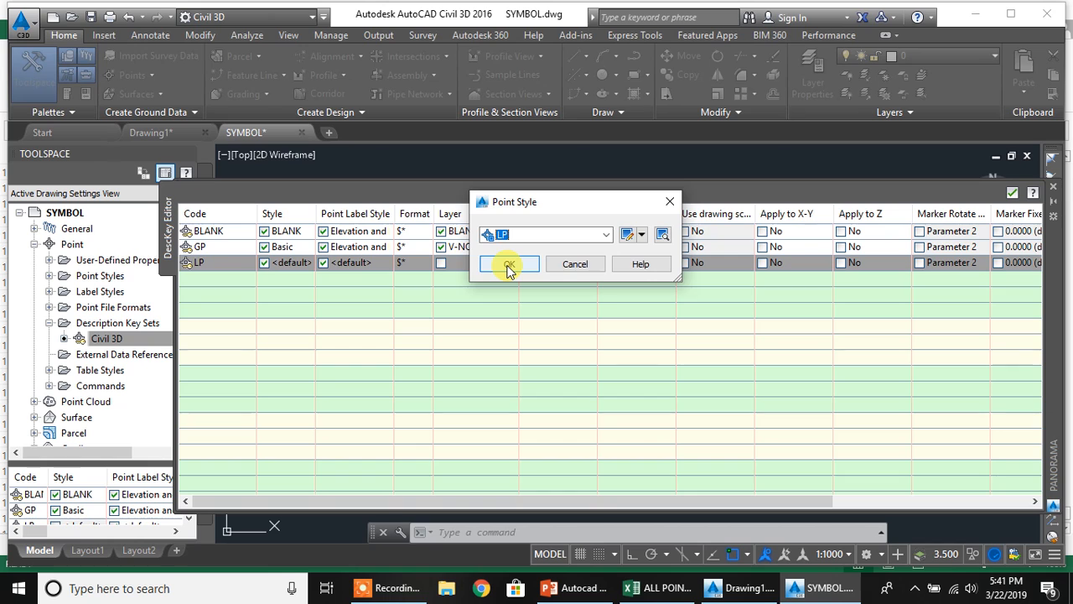
left_click(508, 266)
Assign the Description Only point label style to the LP description key
left_click(364, 267)
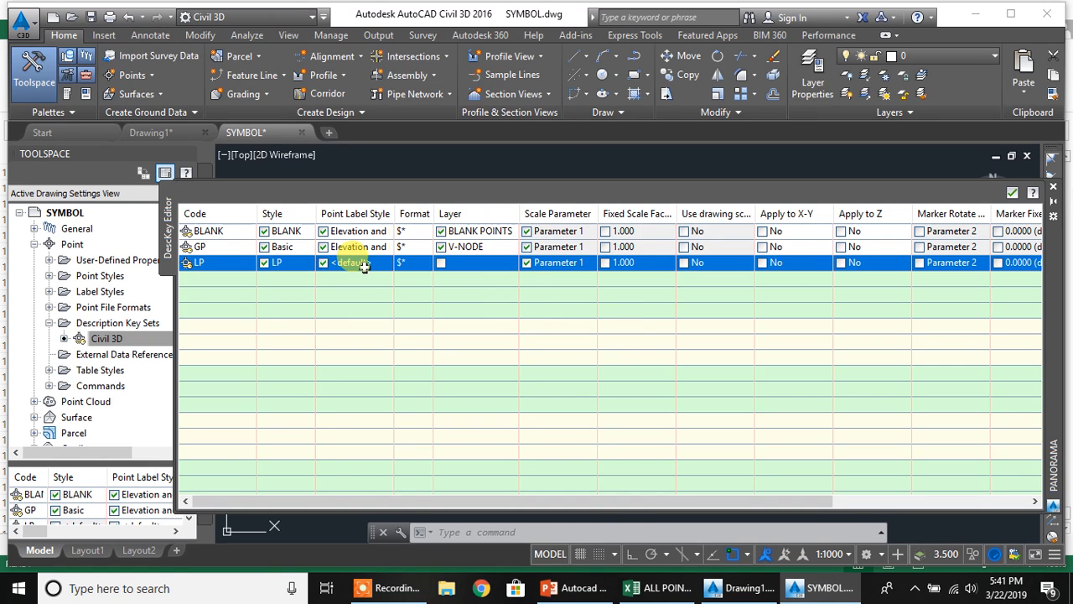
left_click(567, 234)
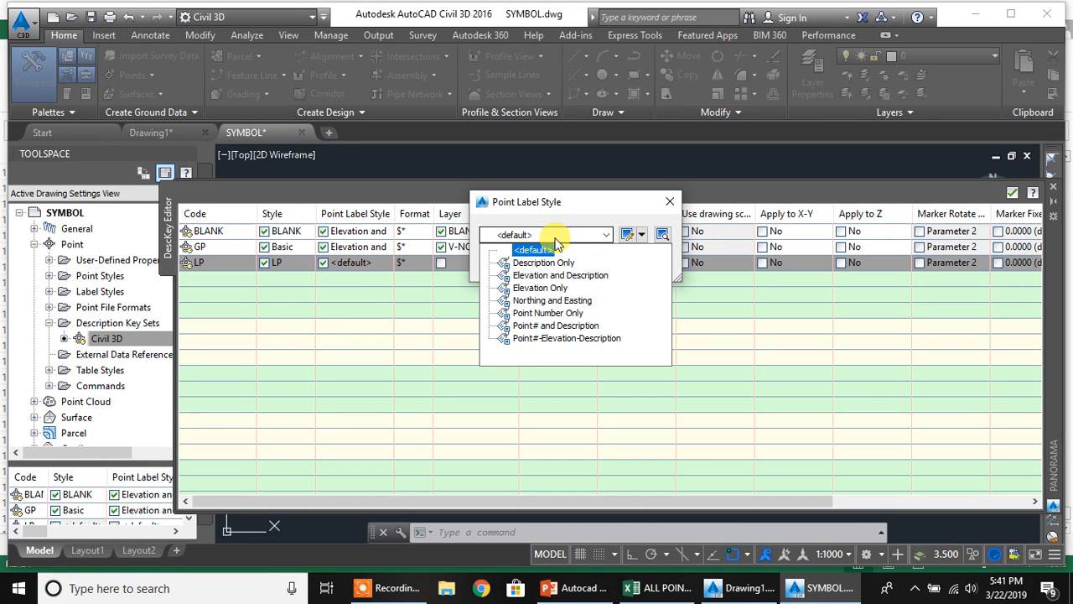
left_click(538, 262)
left_click(508, 262)
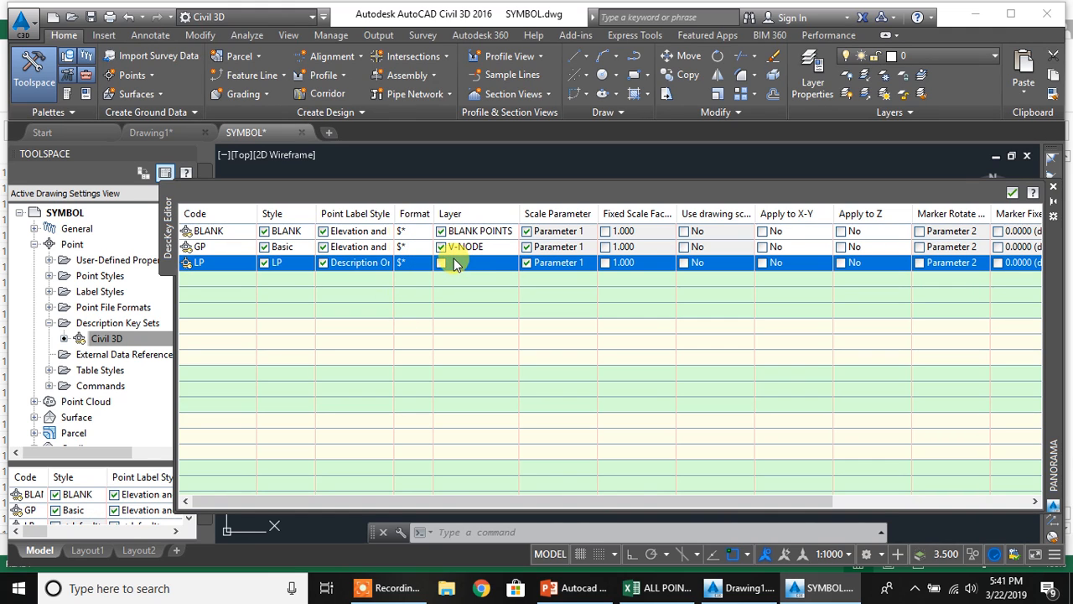
Enable the layer setting for the LP description key and assign the LAMP POST layer
left_click(472, 269)
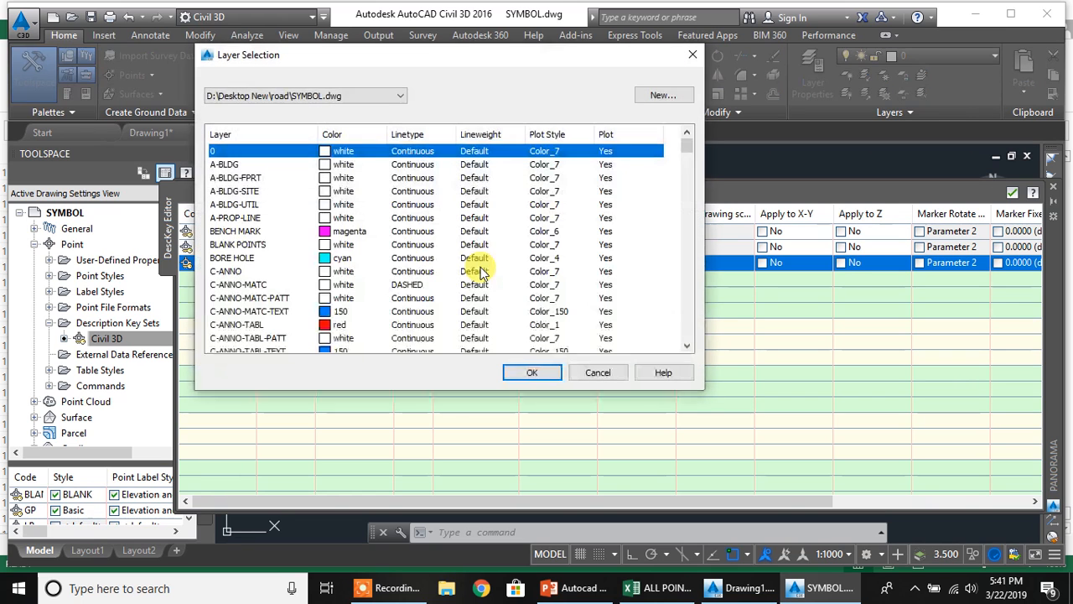
left_click(295, 247)
key("l")
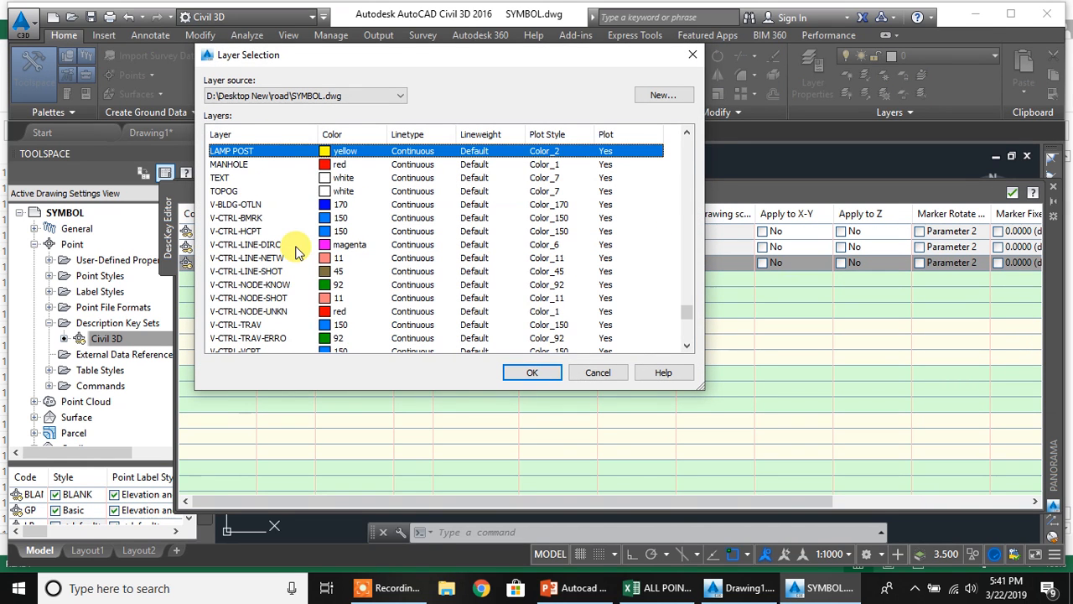
left_click(541, 375)
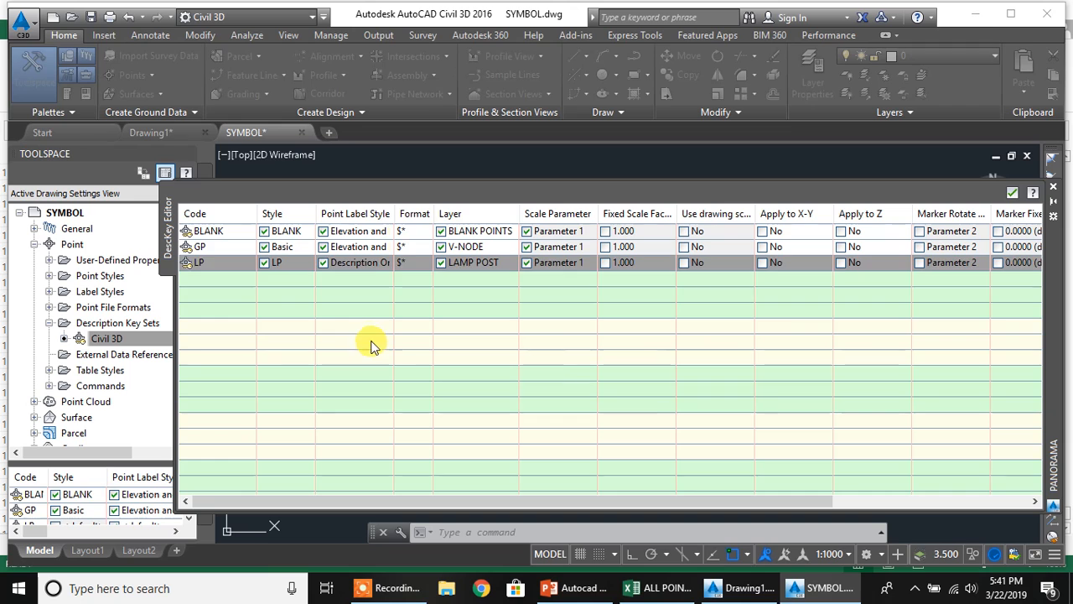
Add a new description key below LP and set its code to TREE
right_click(226, 265)
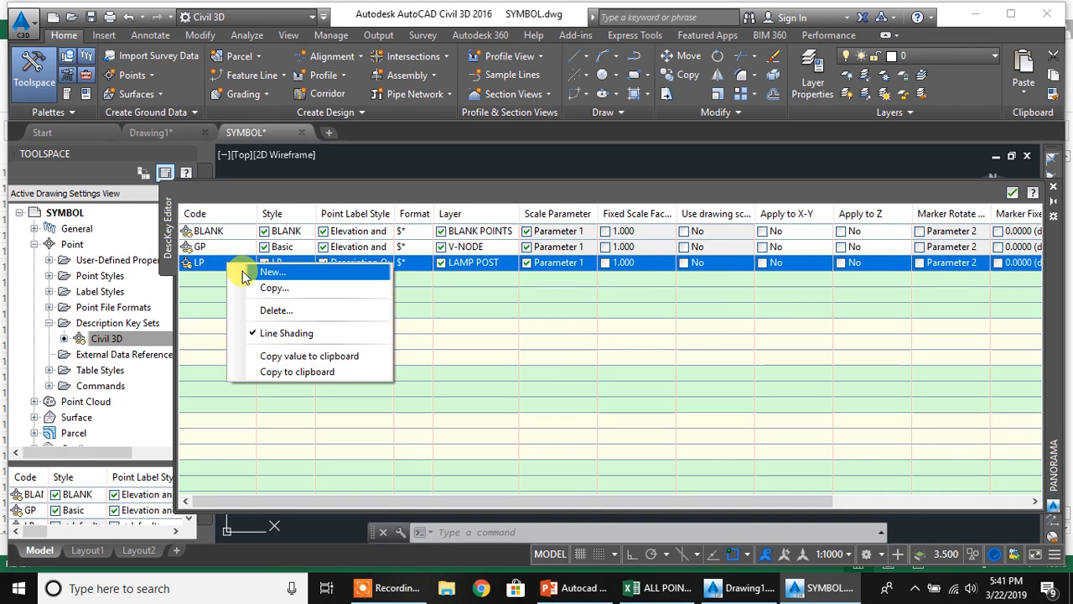
left_click(243, 274)
left_click(231, 282)
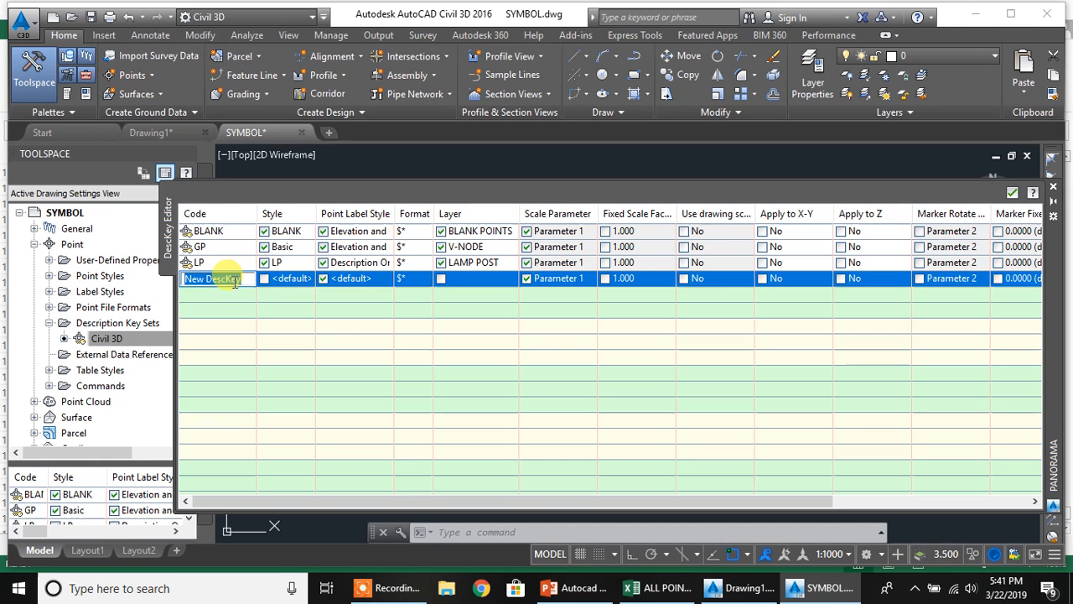
type("R")
key("BackSpace")
type("TREE")
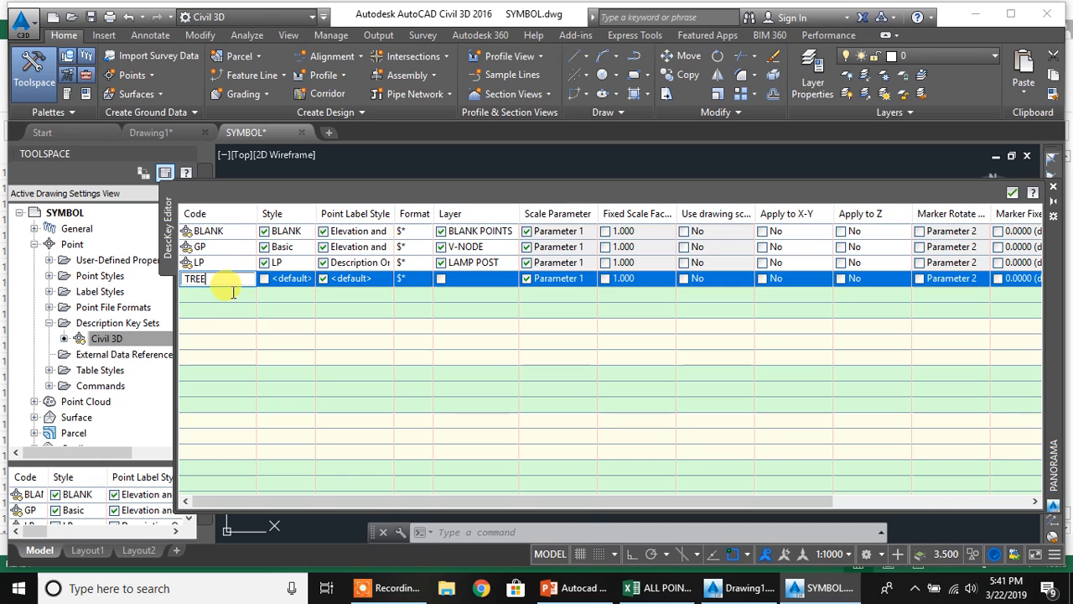
left_click(252, 327)
Enable the style override for the TREE description key and choose the Tree point style
left_click(295, 285)
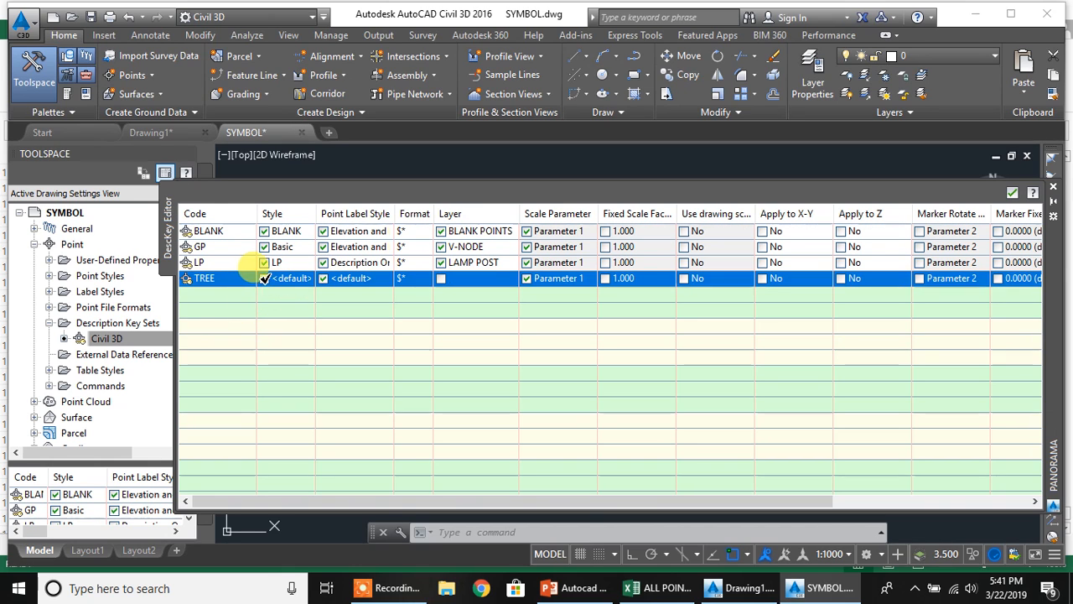
left_click(264, 277)
left_click(300, 280)
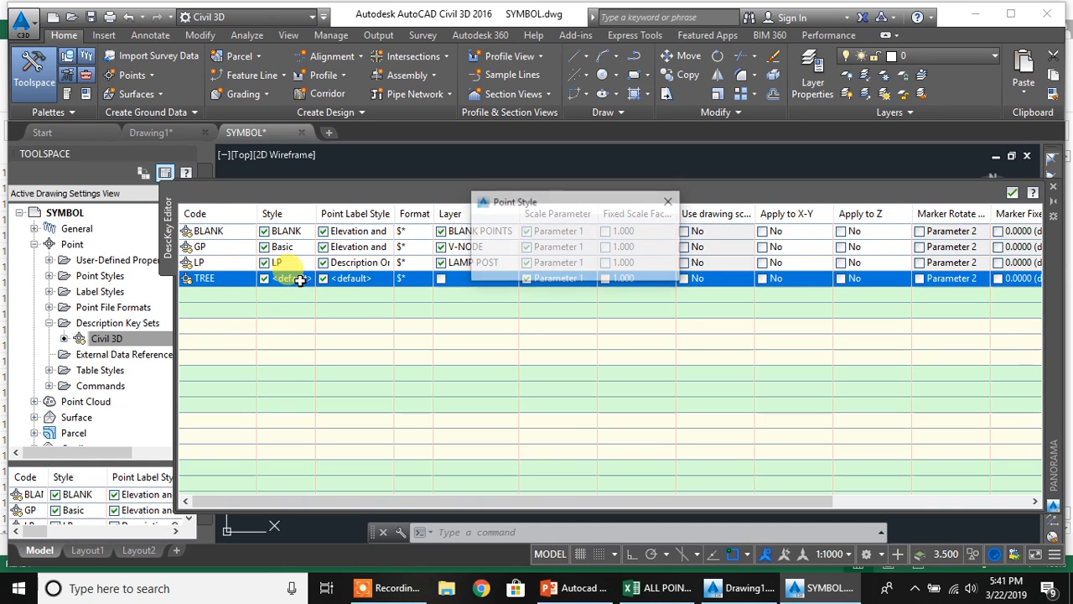
left_click(551, 234)
scroll(528, 427, "down", 3)
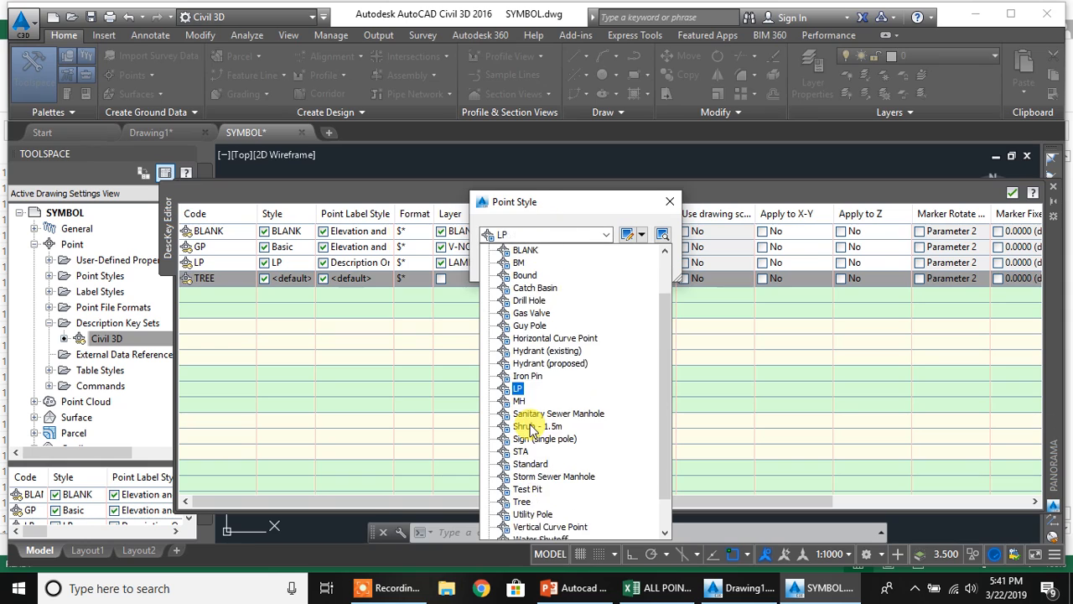
left_click(526, 447)
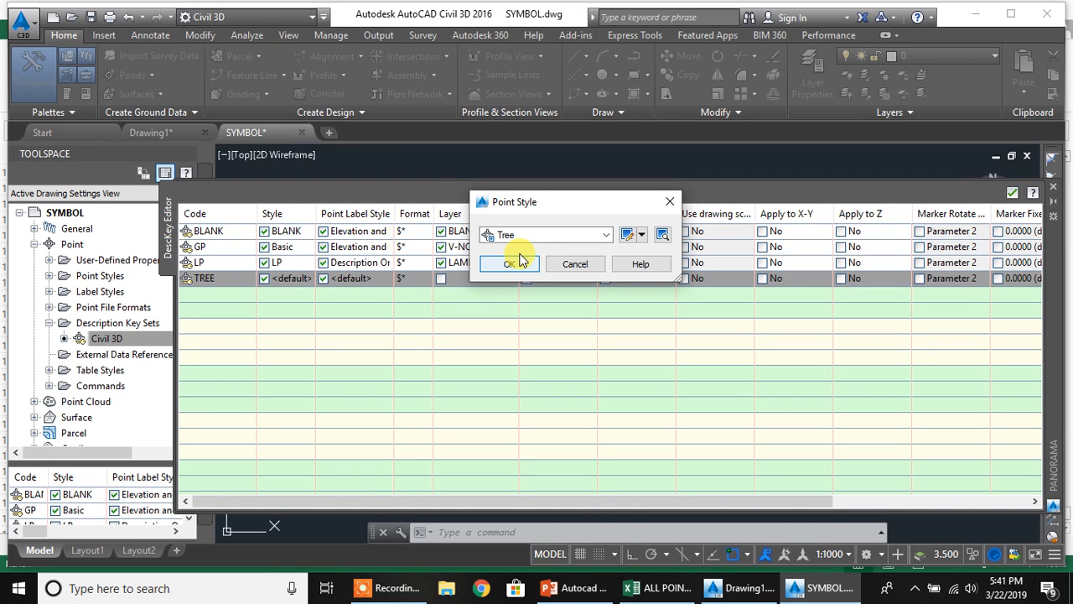
Check the marker and label layers in the Tree point style's display settings, and apply the style to the TREE key
left_click(627, 235)
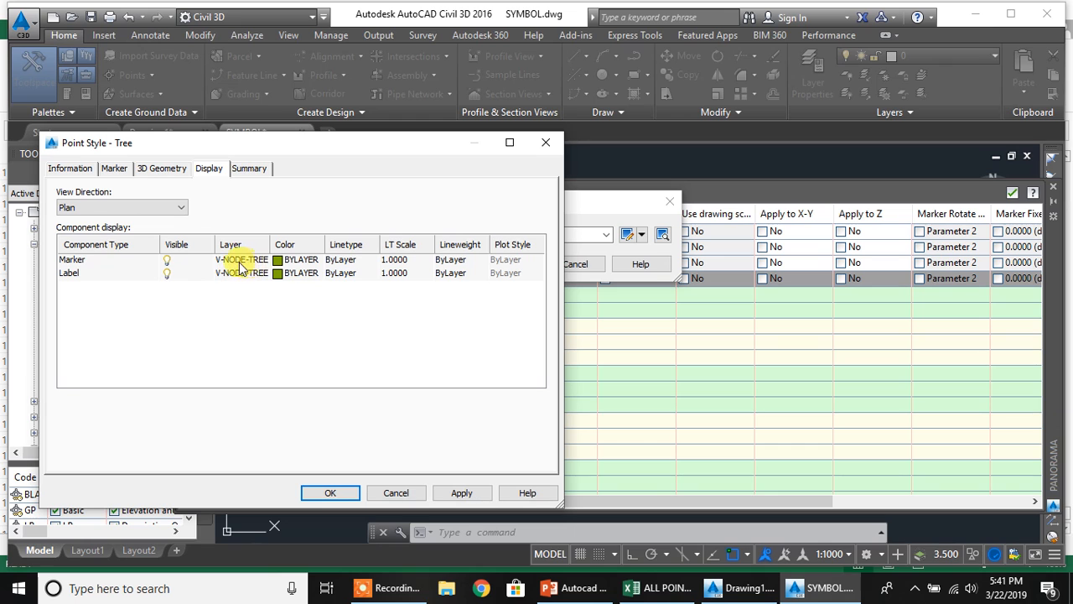
left_click(326, 493)
left_click(511, 263)
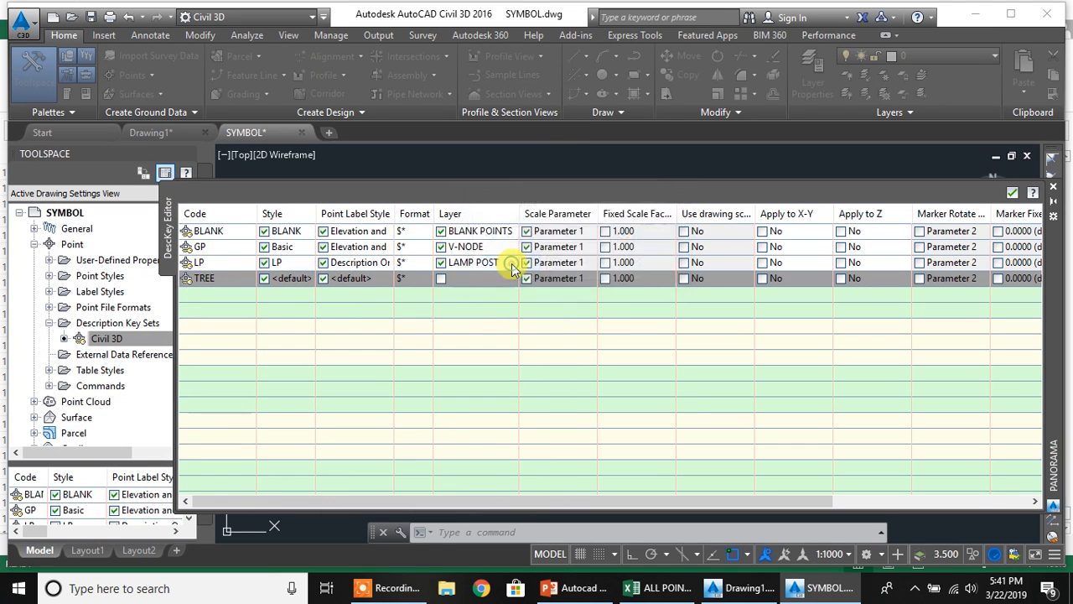
Assign the Description Only point label style to the TREE description key
left_click(367, 278)
left_click(344, 278)
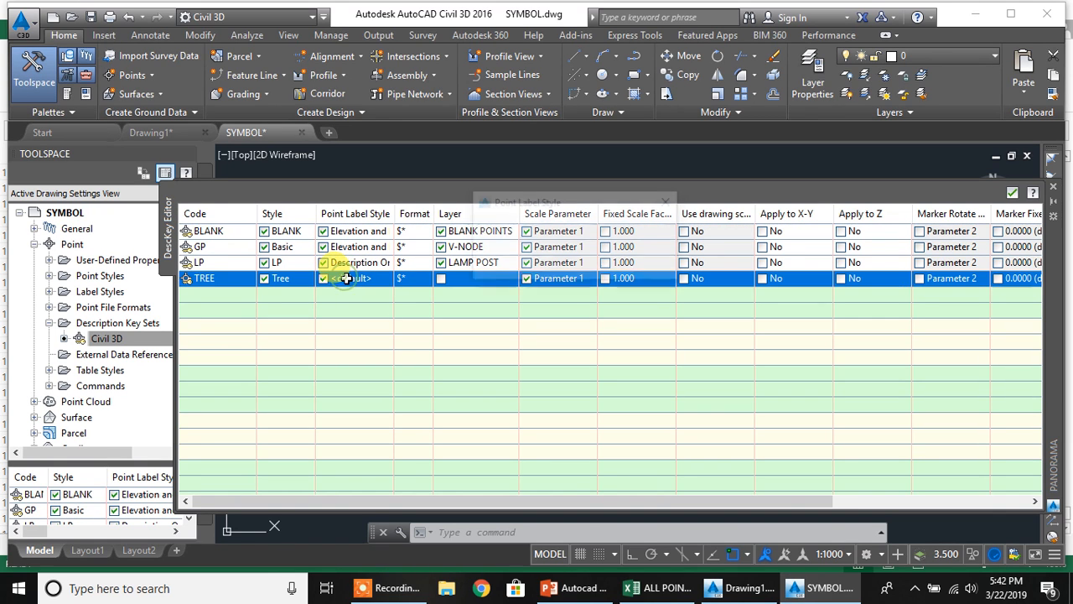
left_click(528, 234)
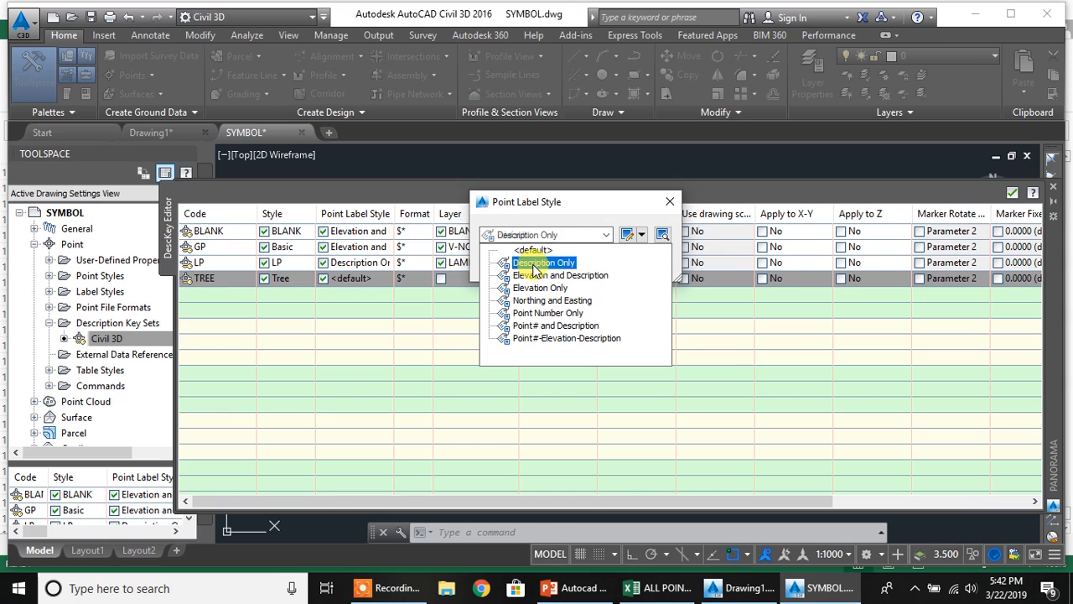
left_click(537, 262)
left_click(513, 265)
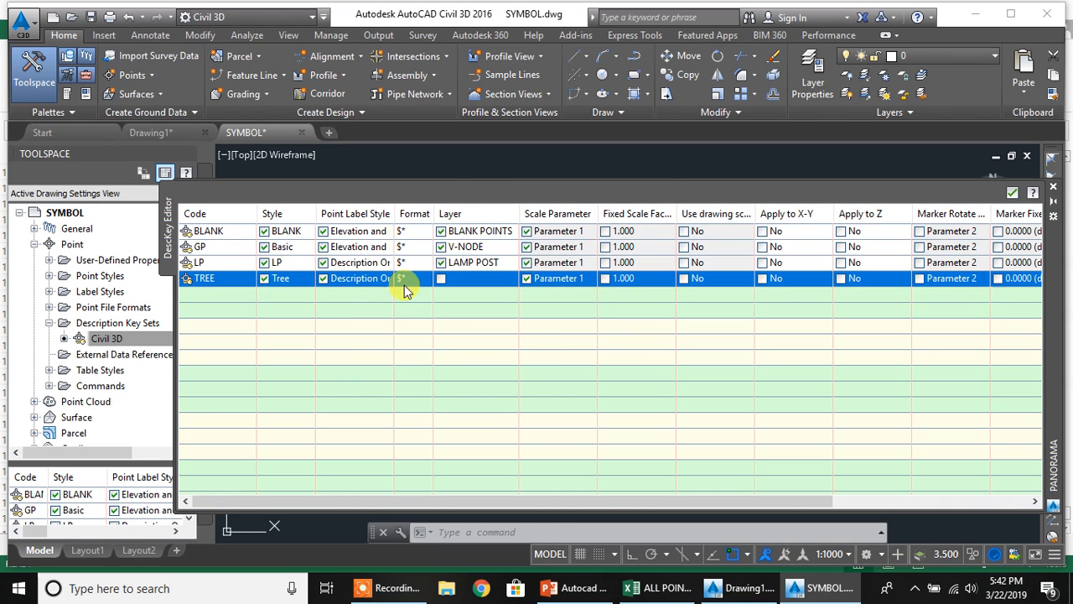
Enable the layer setting for the TREE description key and assign the V-NODE-TREE layer
left_click(442, 279)
left_click(463, 279)
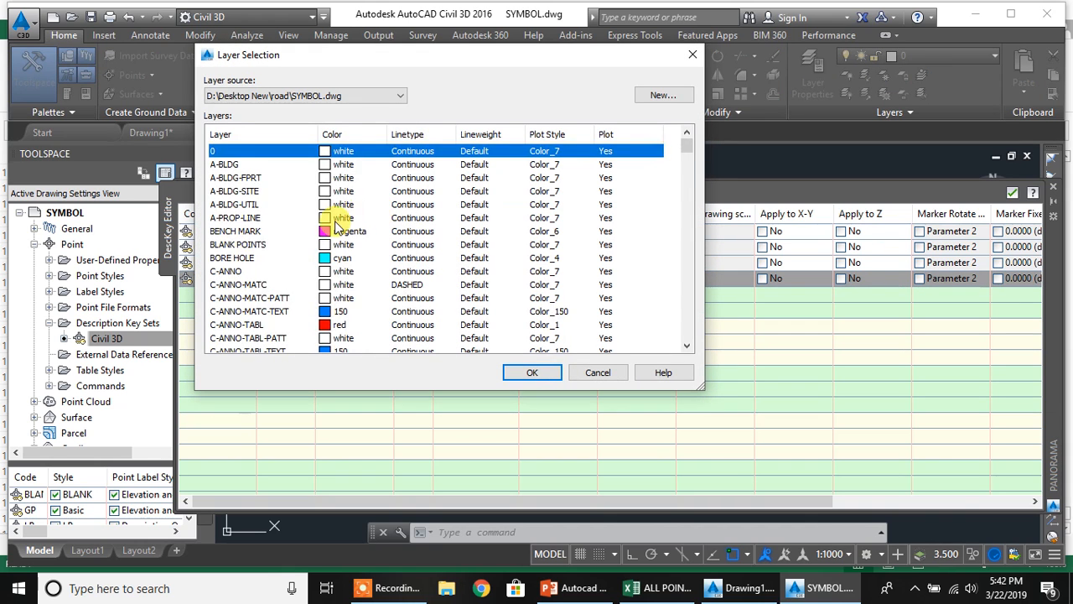
scroll(629, 176, "down", 10)
scroll(683, 167, "down", 15)
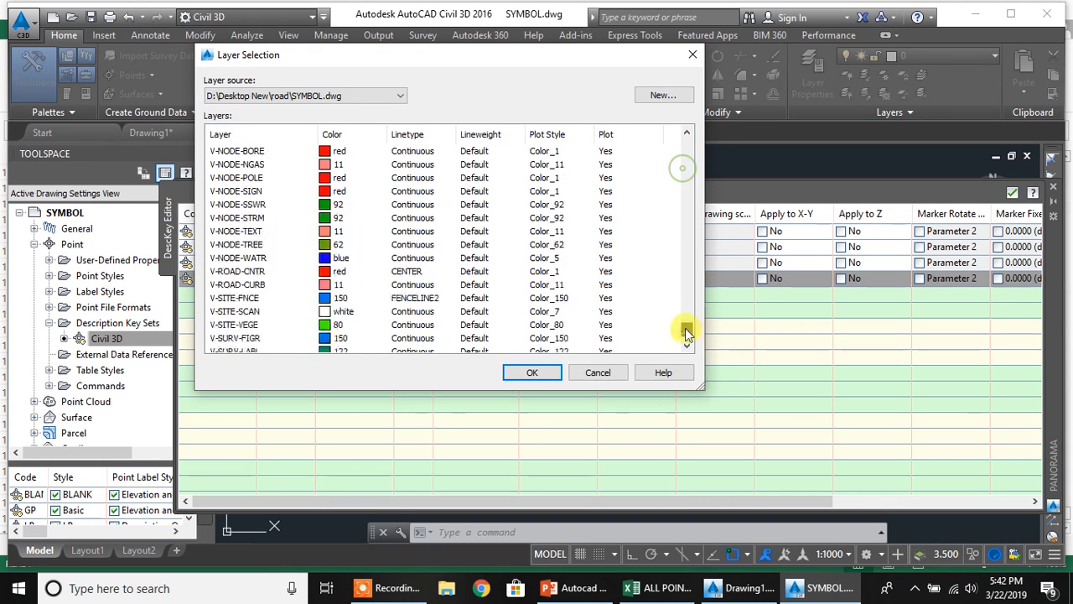
left_click(242, 207)
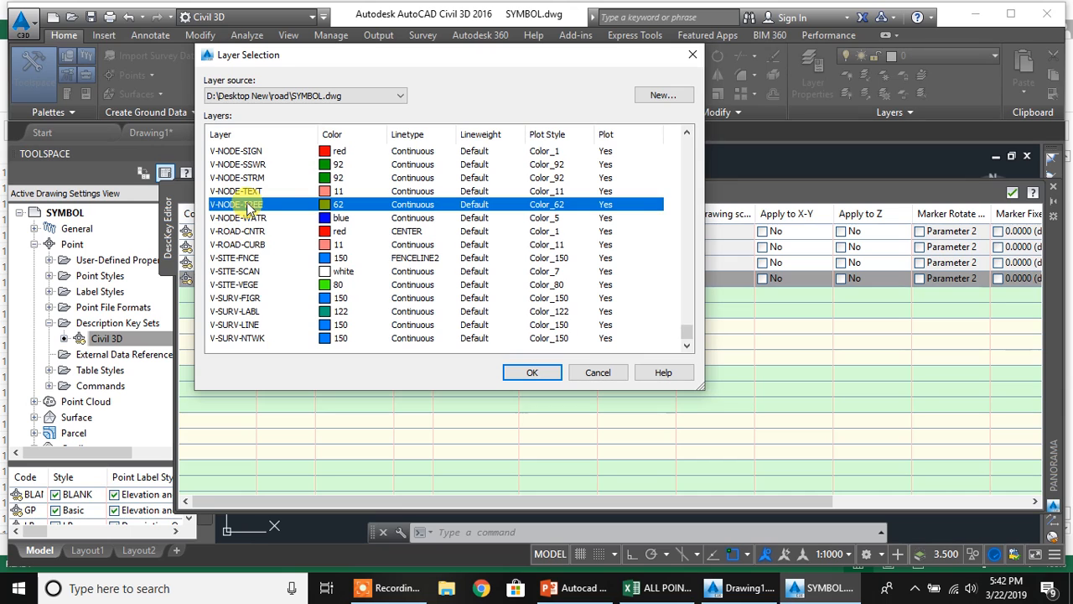
left_click(535, 371)
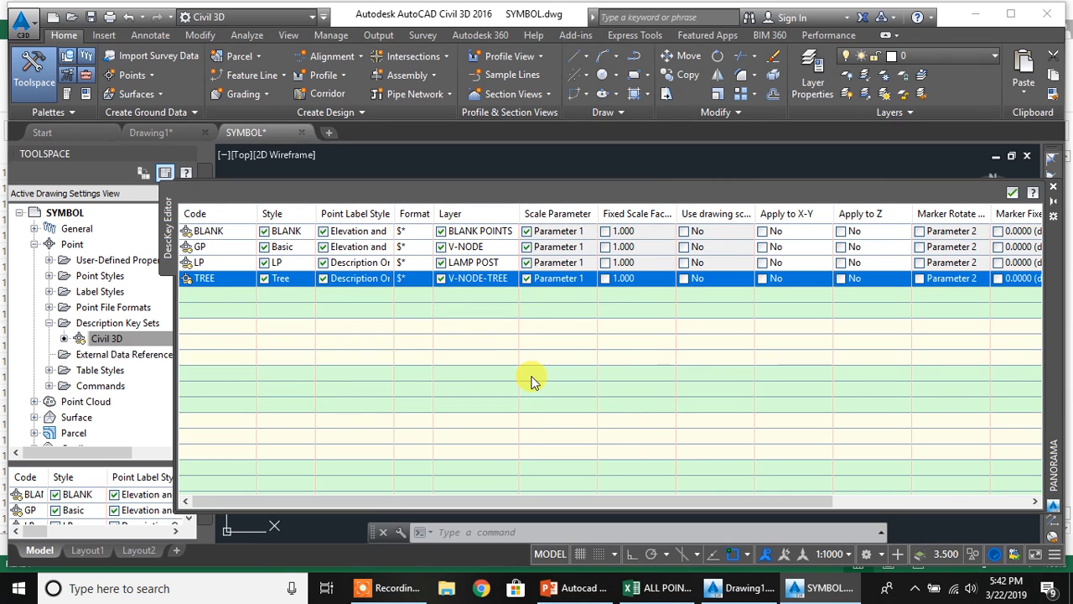
Add a new description key below TREE and set its code to MH
right_click(213, 283)
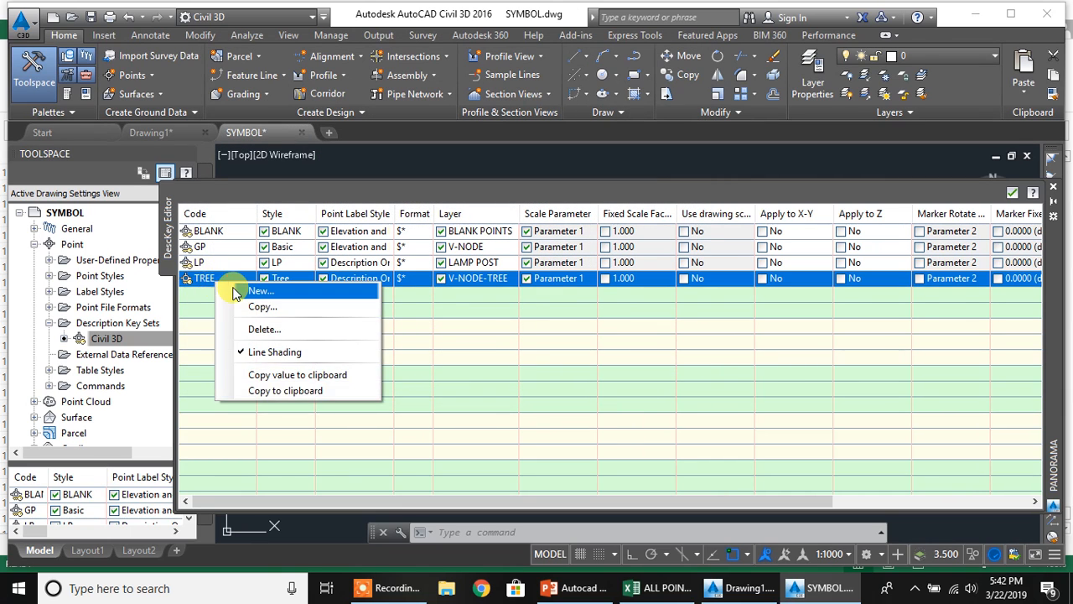
left_click(227, 287)
double_click(228, 294)
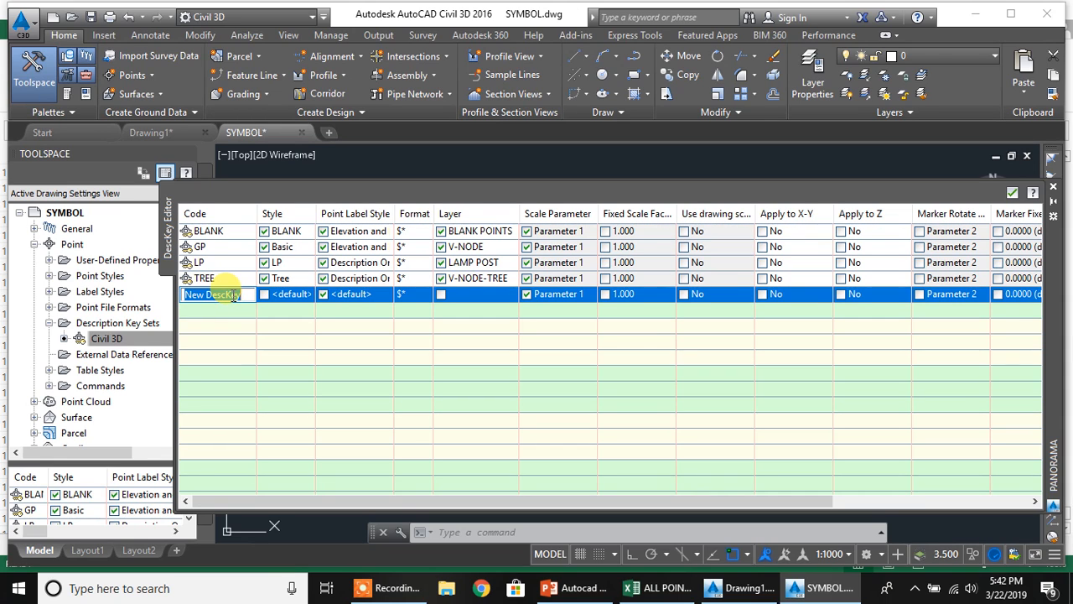
left_click(282, 347)
Enable the style setting for the MH description key and assign the MH point style
left_click(265, 295)
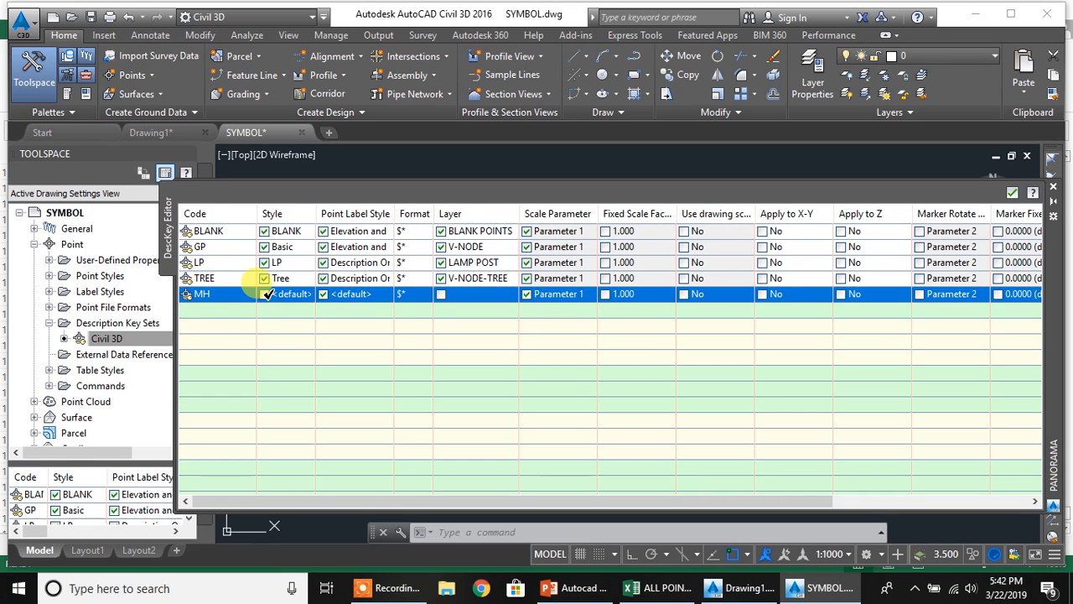
left_click(296, 294)
left_click(508, 234)
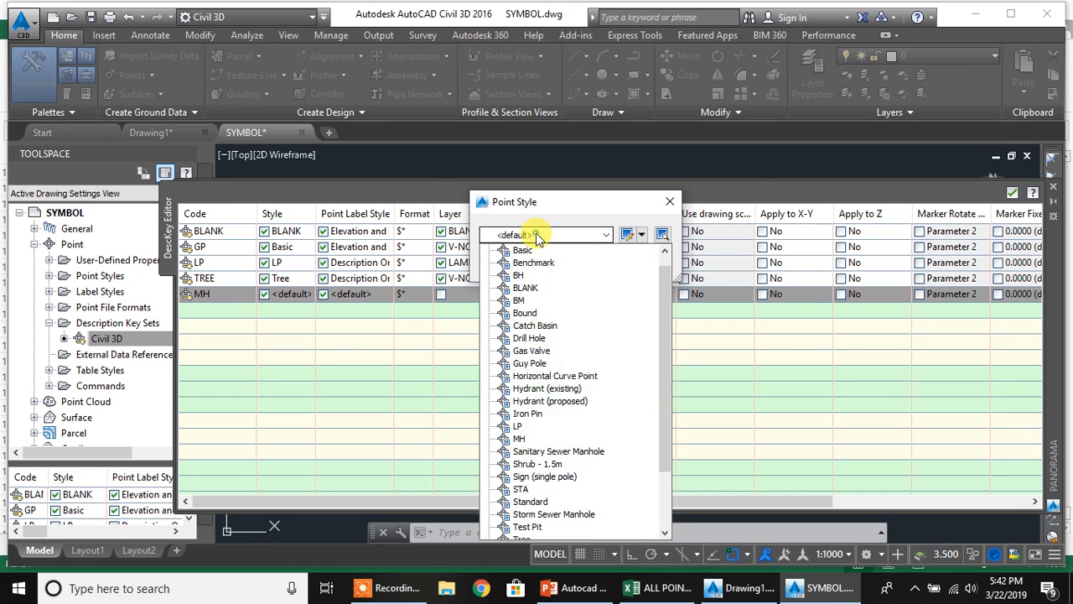
left_click(519, 439)
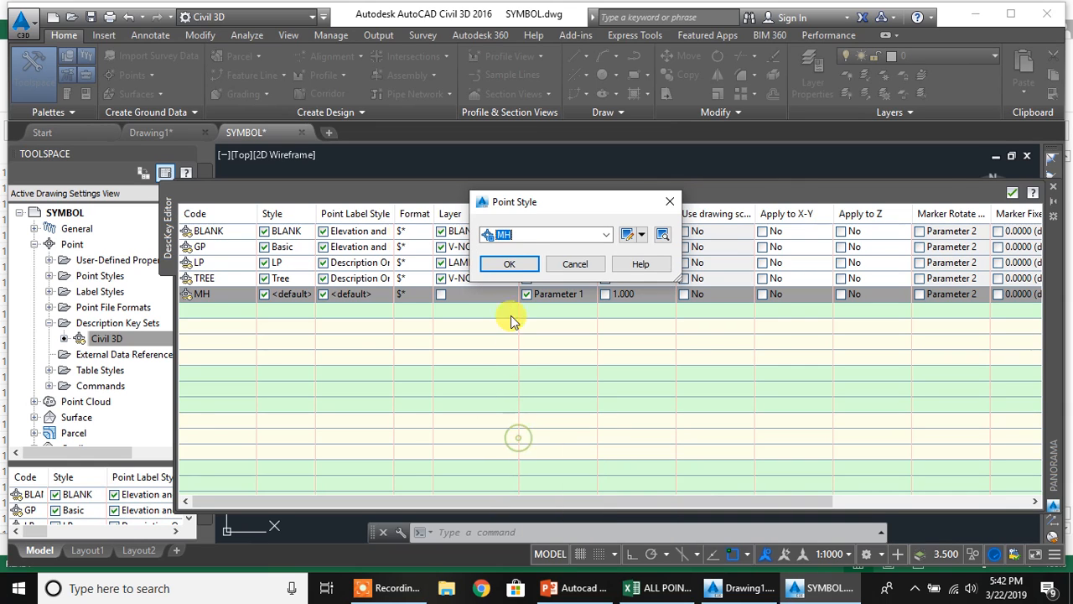
left_click(513, 264)
Assign the Description Only point label style to the MH description key
left_click(342, 294)
left_click(497, 265)
left_click(548, 235)
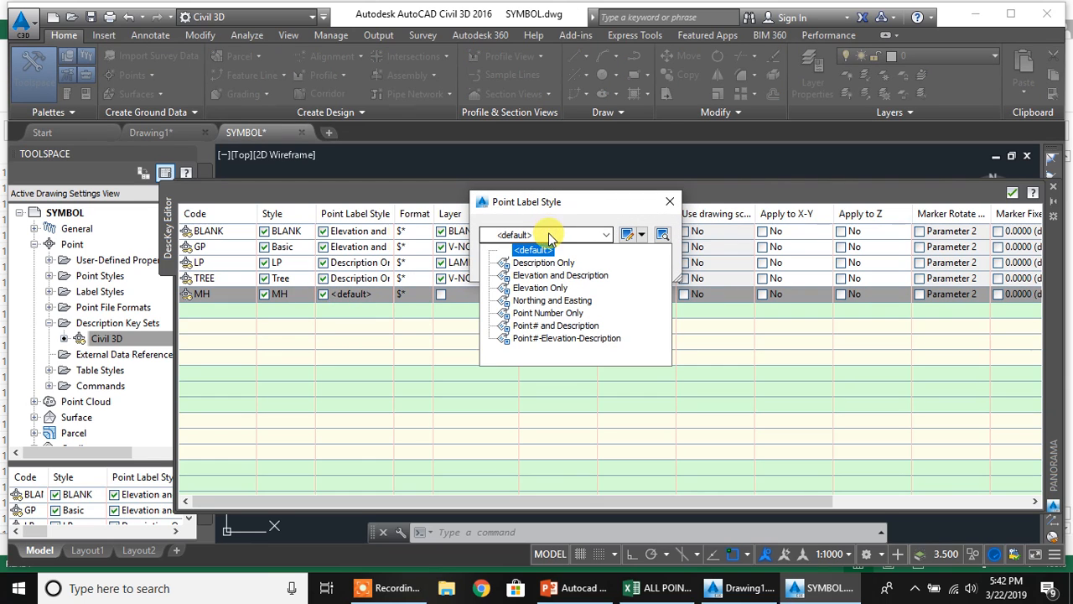
left_click(542, 262)
left_click(510, 264)
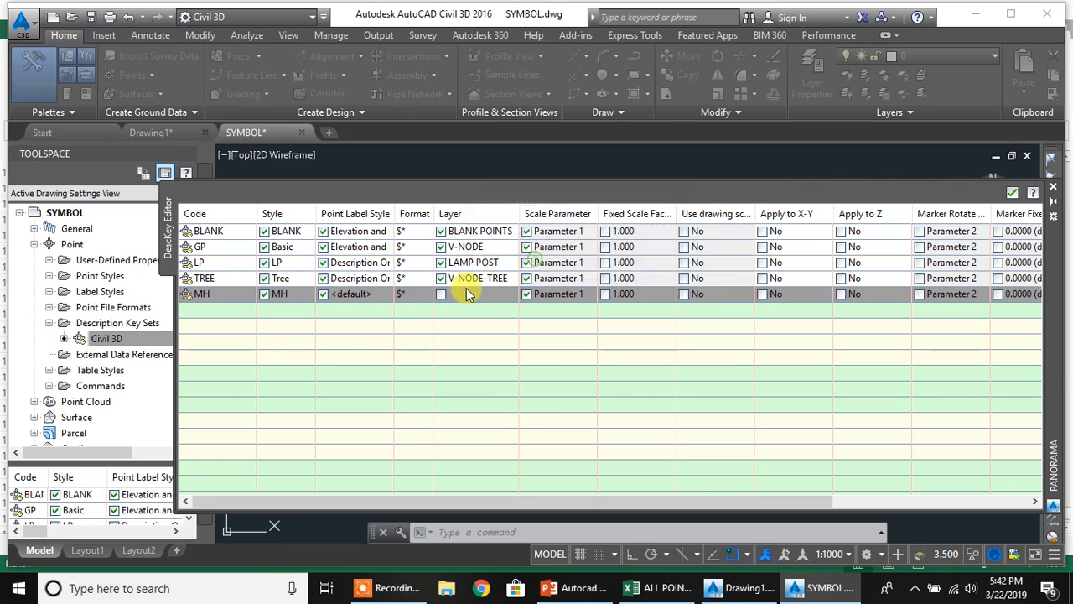
Enable the layer setting for the MH description key and assign the MANHOLE layer
left_click(442, 294)
left_click(471, 293)
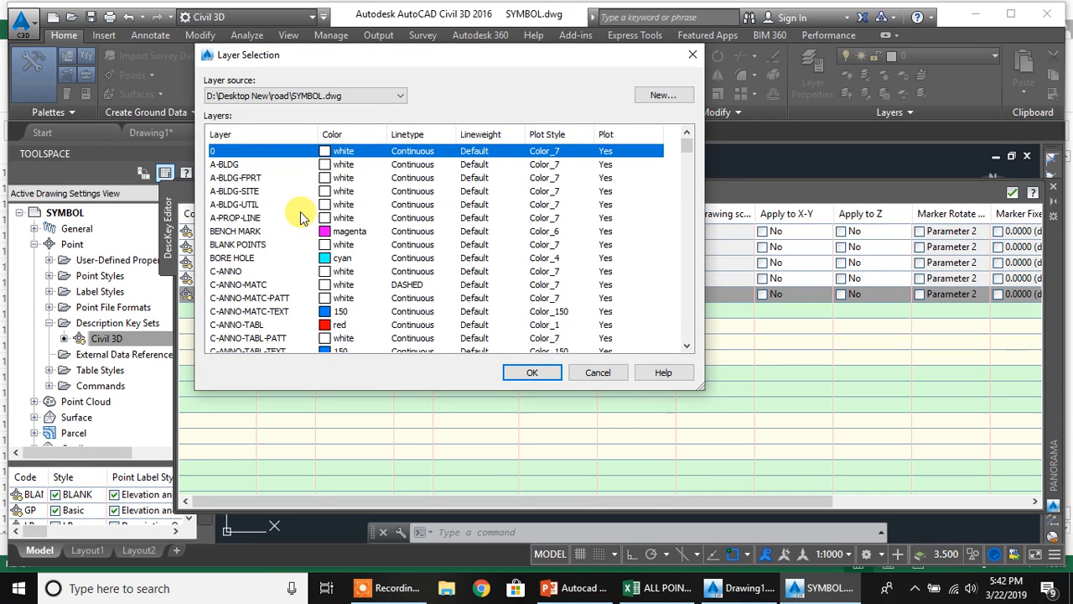
key("m")
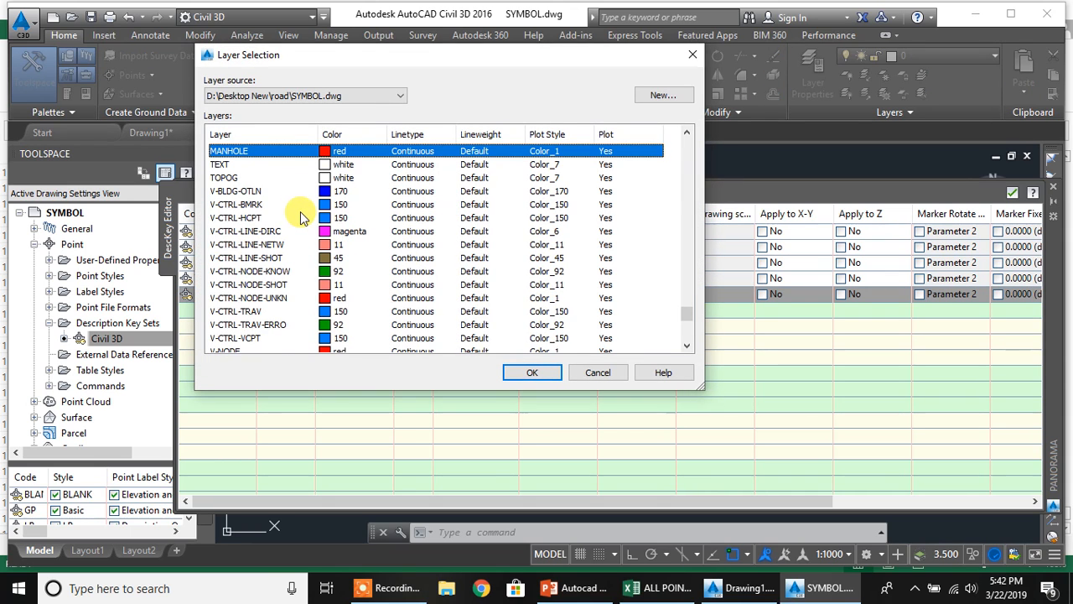
left_click(528, 372)
Add a new description key below MH and set its code to BH
right_click(224, 293)
left_click(243, 304)
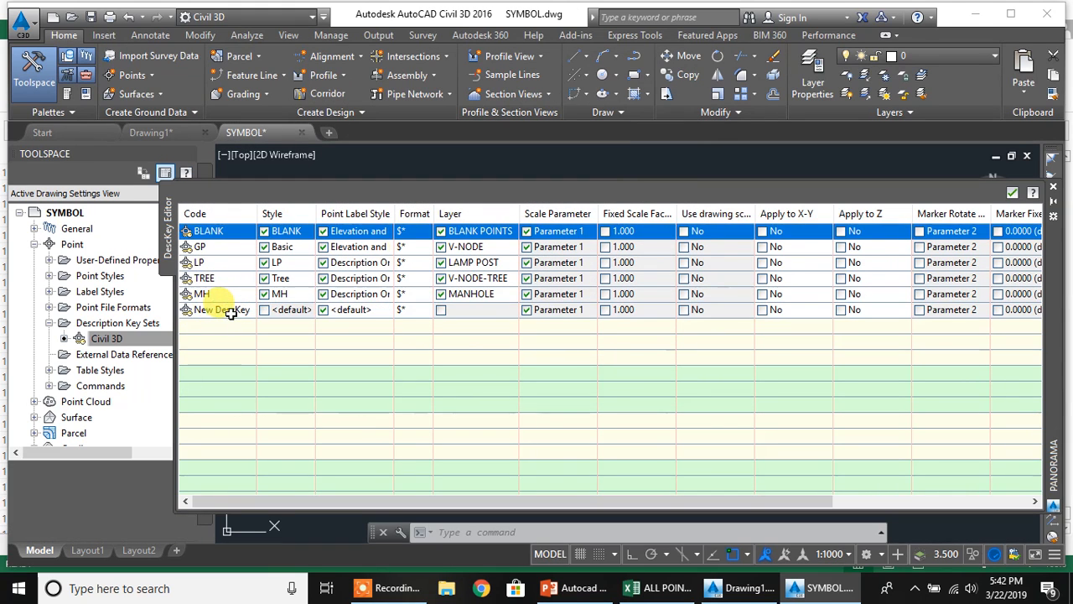
left_click(231, 310)
left_click(233, 310)
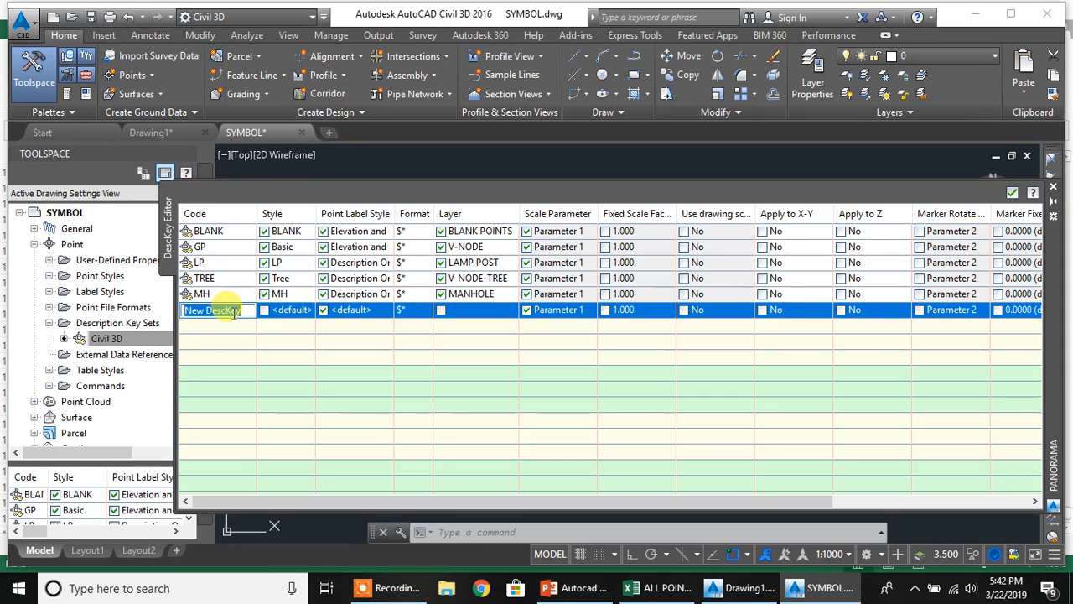
type("BH")
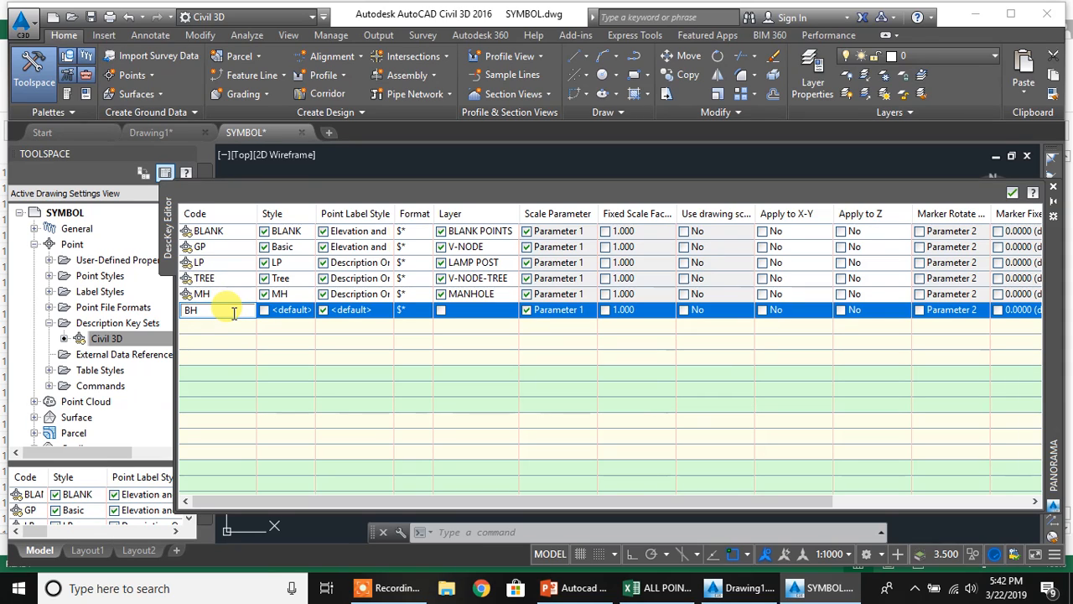
left_click(252, 388)
Enable the style setting for the BH description key and assign the BH point style
left_click(264, 309)
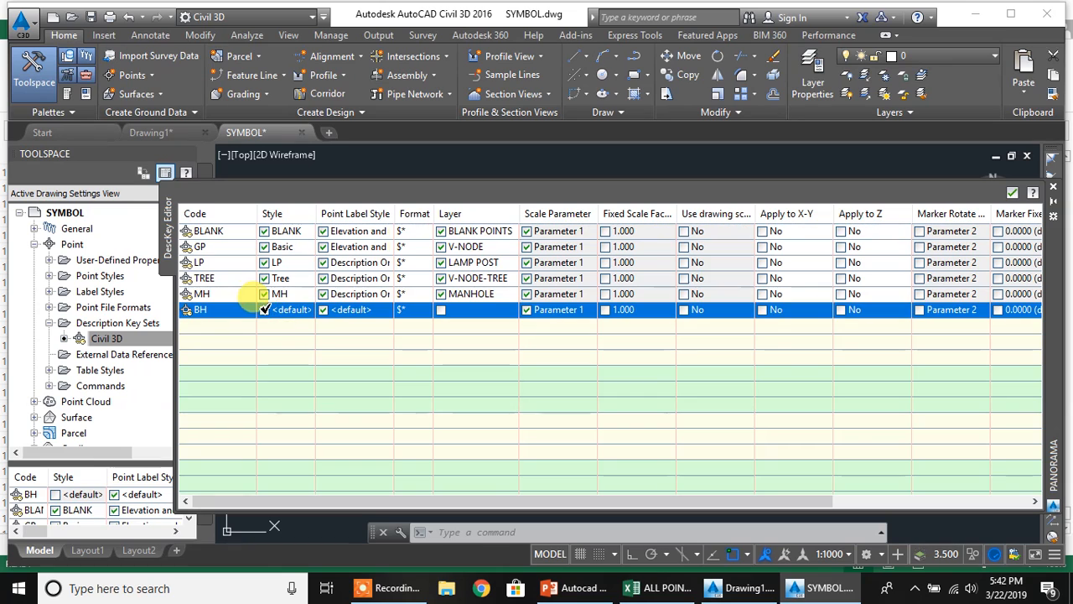
left_click(285, 309)
left_click(553, 234)
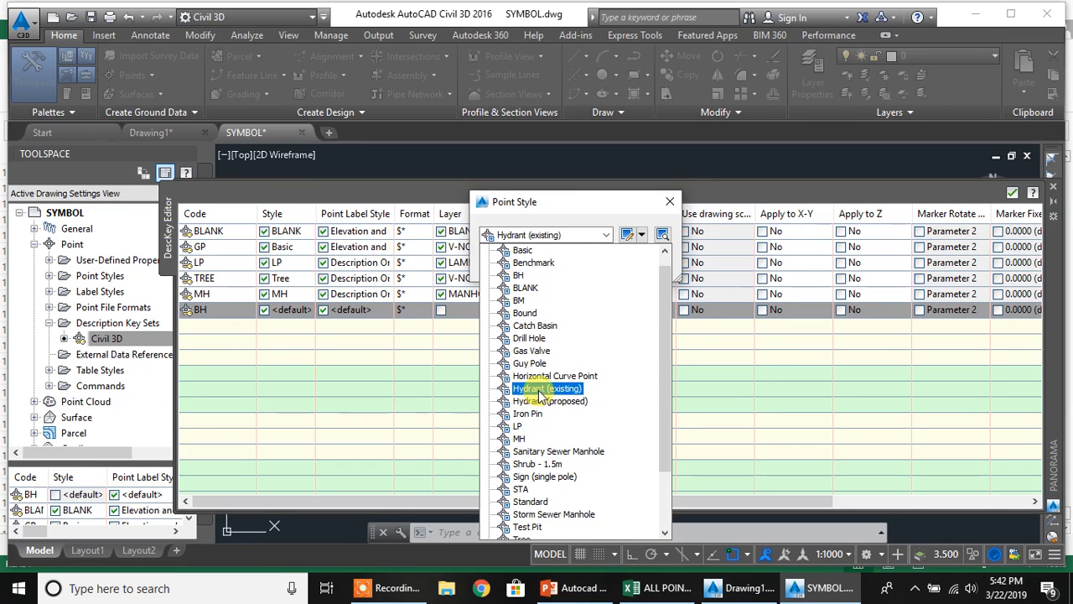
left_click(518, 276)
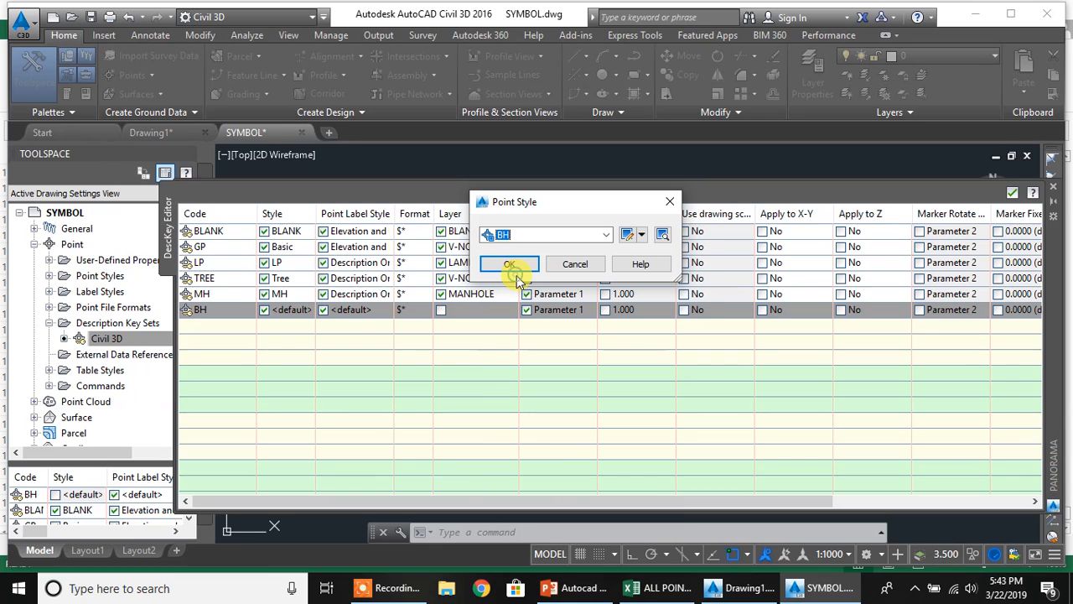
left_click(517, 280)
Assign the Description Only point label style to the BH description key
left_click(334, 309)
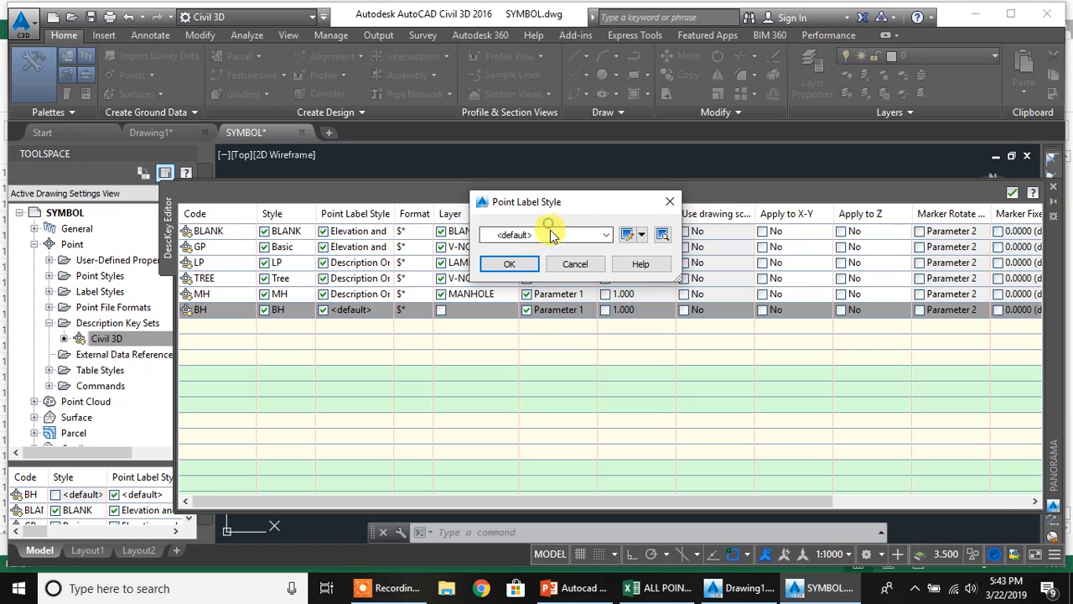
left_click(551, 235)
left_click(541, 262)
key("Return")
Enable the layer setting for the BH description key and assign the BORE HOLE layer
left_click(440, 310)
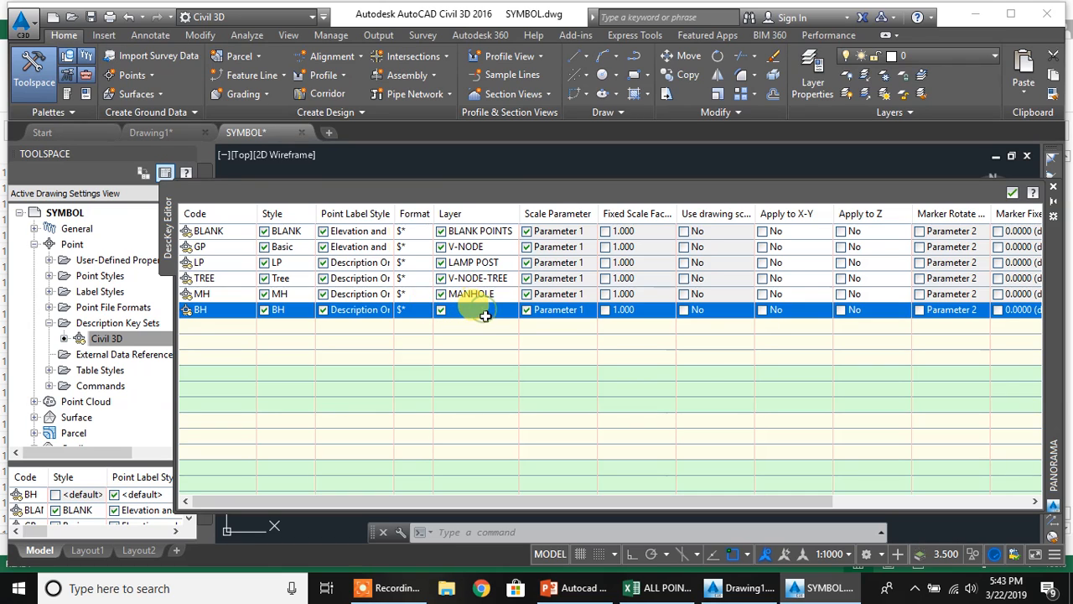
left_click(484, 312)
left_click(338, 230)
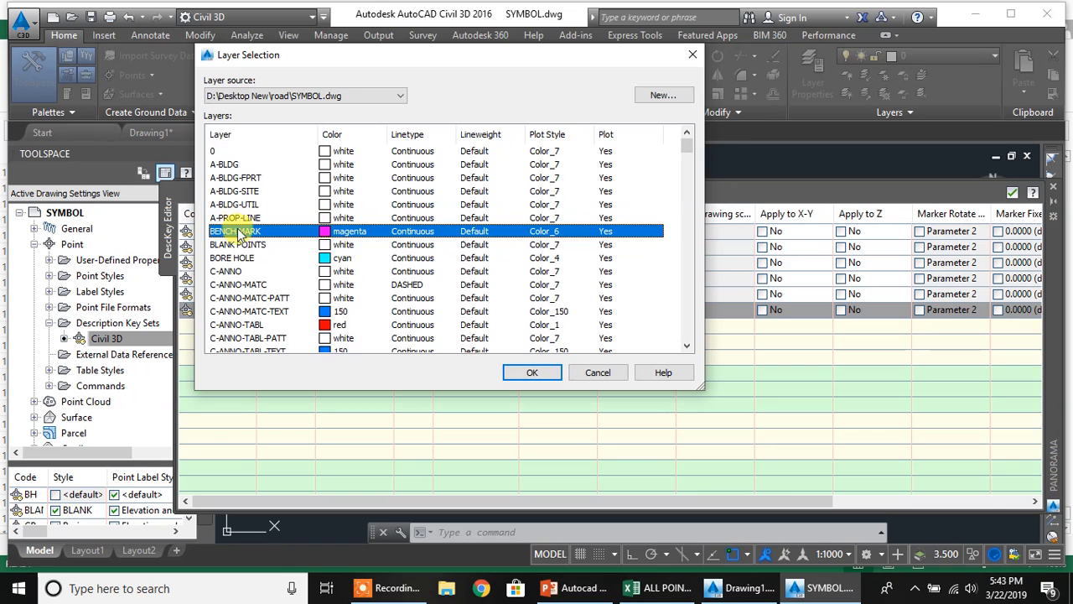
left_click(244, 258)
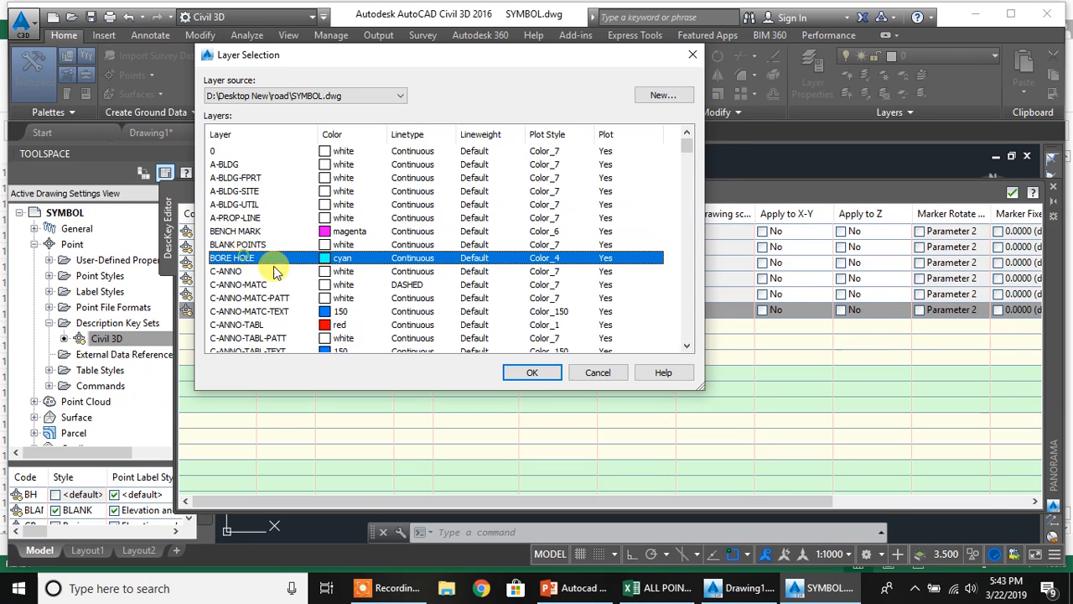
left_click(531, 372)
Add a new description key below BH and set its code to BM
right_click(234, 315)
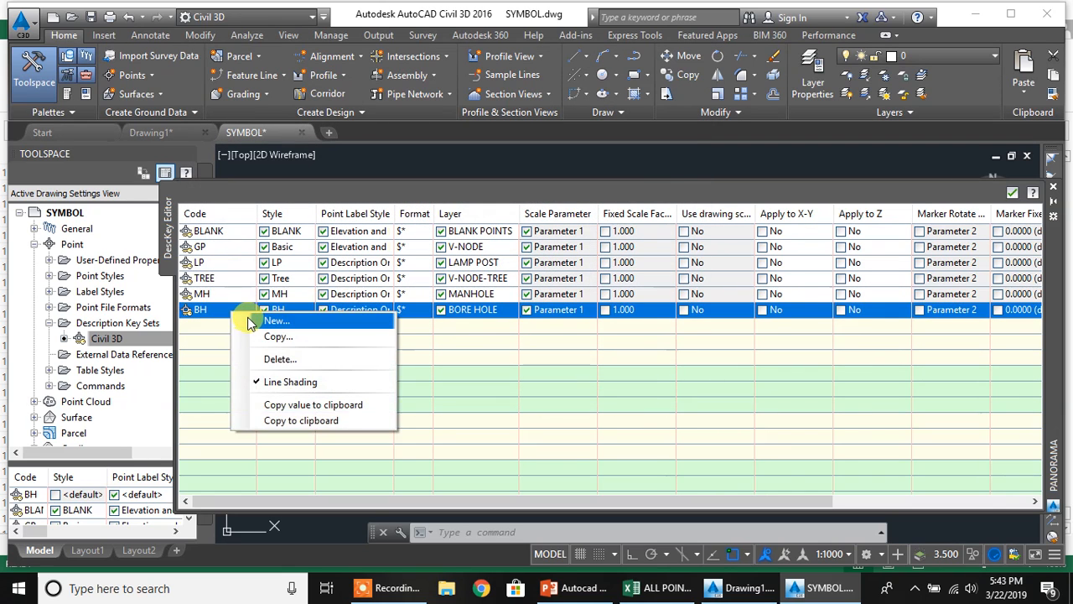
left_click(252, 322)
left_click(228, 327)
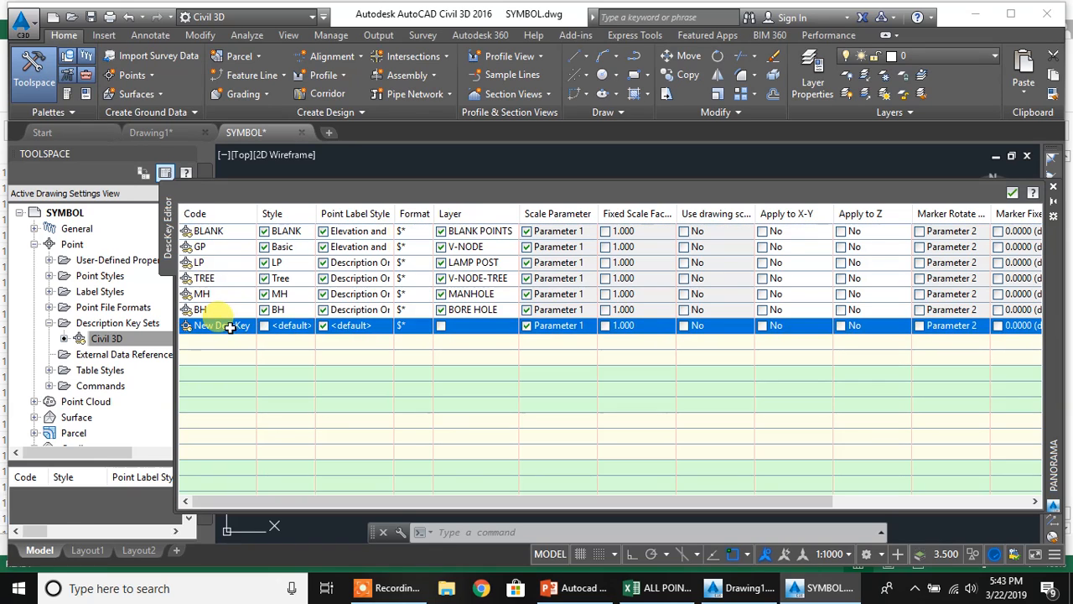
left_click(228, 327)
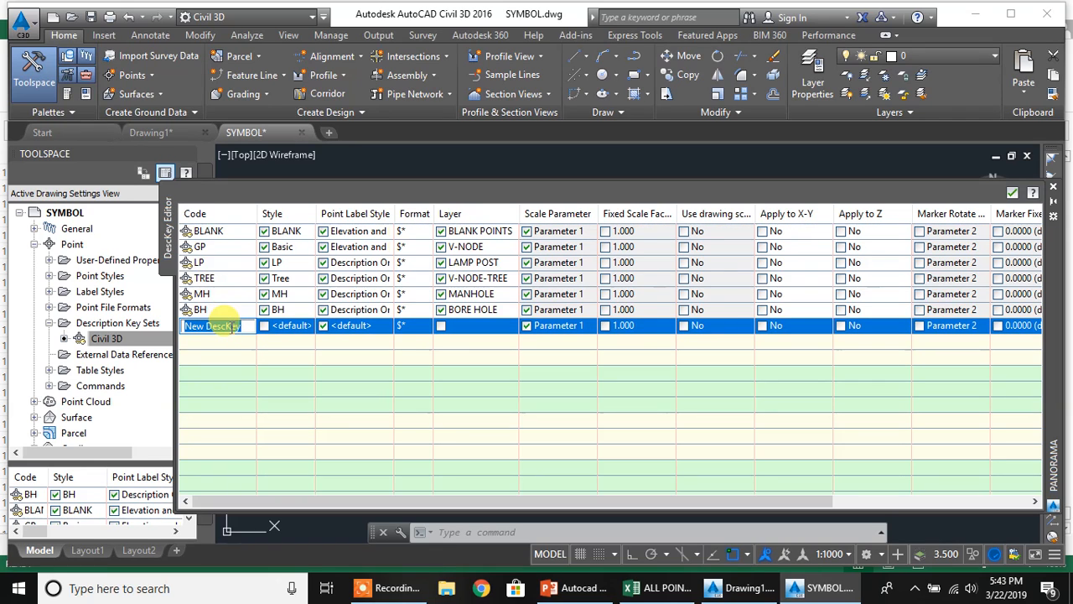
type("BM")
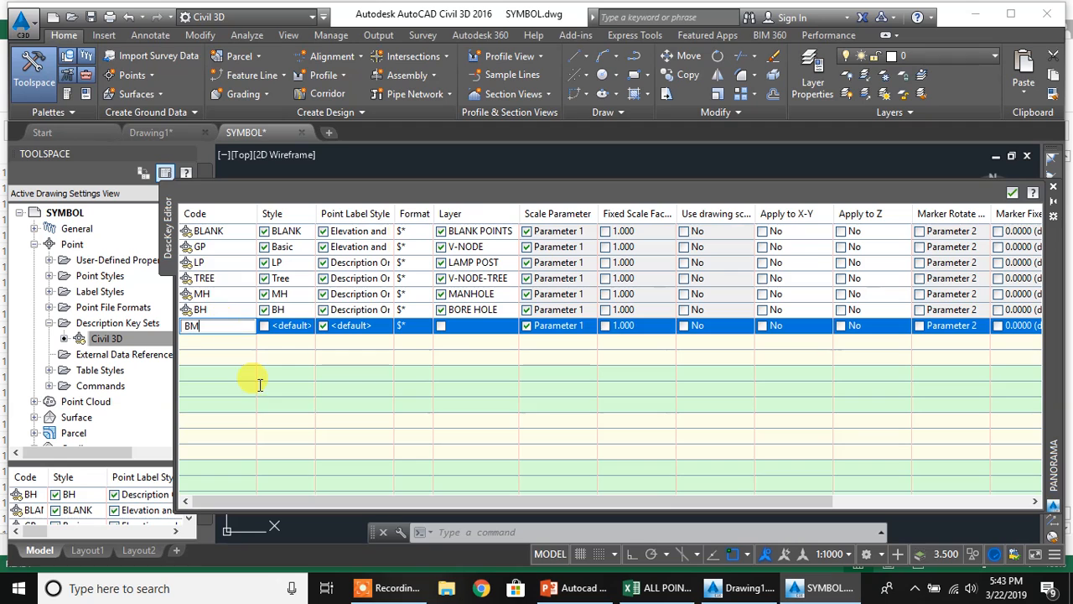
left_click(260, 384)
Enable the style setting for the BM description key and assign the BM point style
left_click(263, 324)
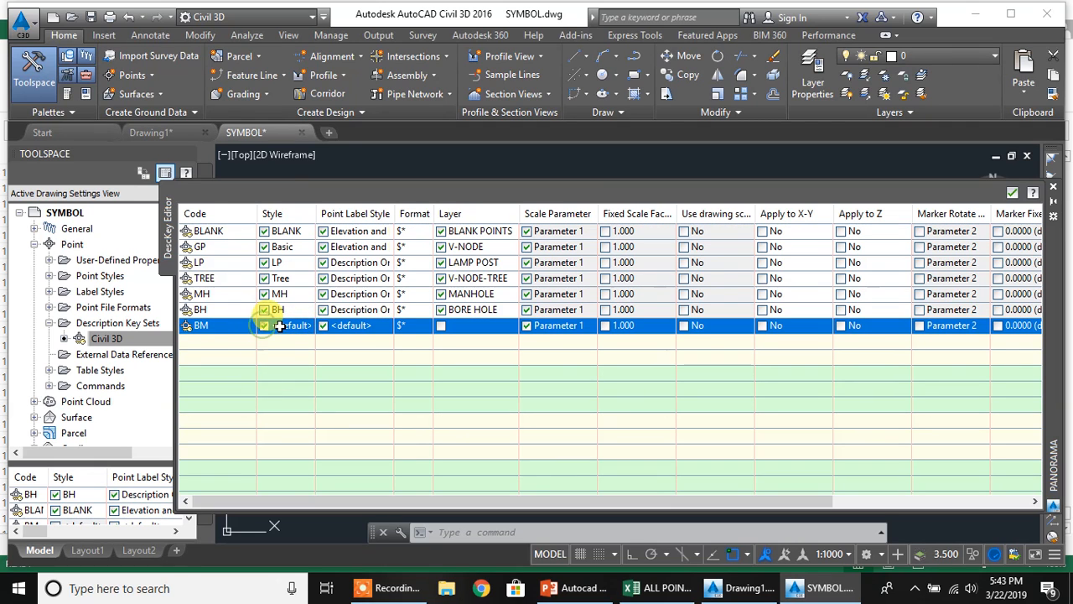
left_click(528, 234)
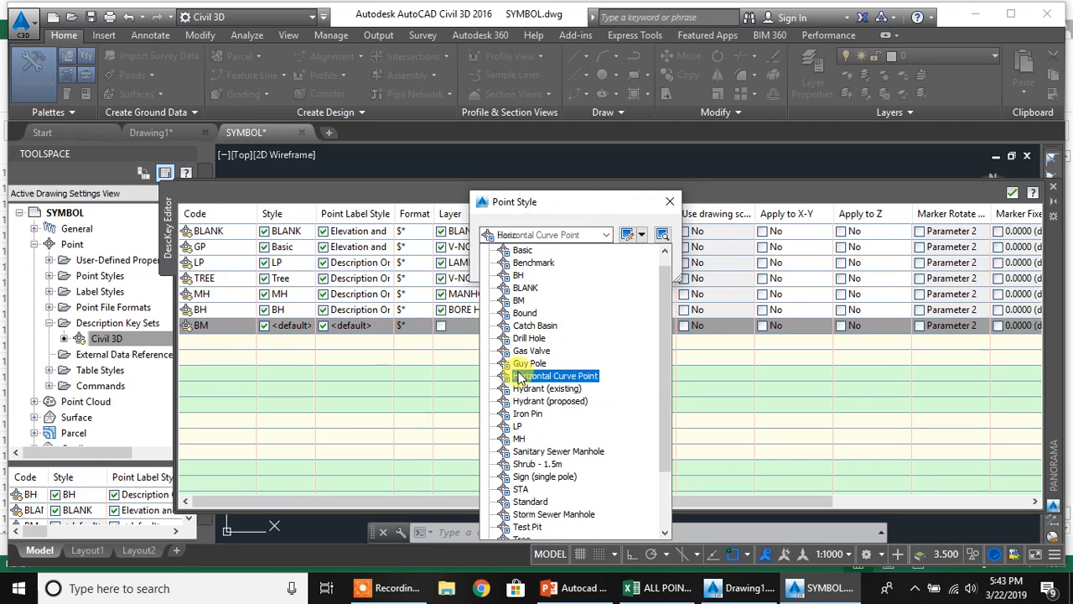
left_click(520, 300)
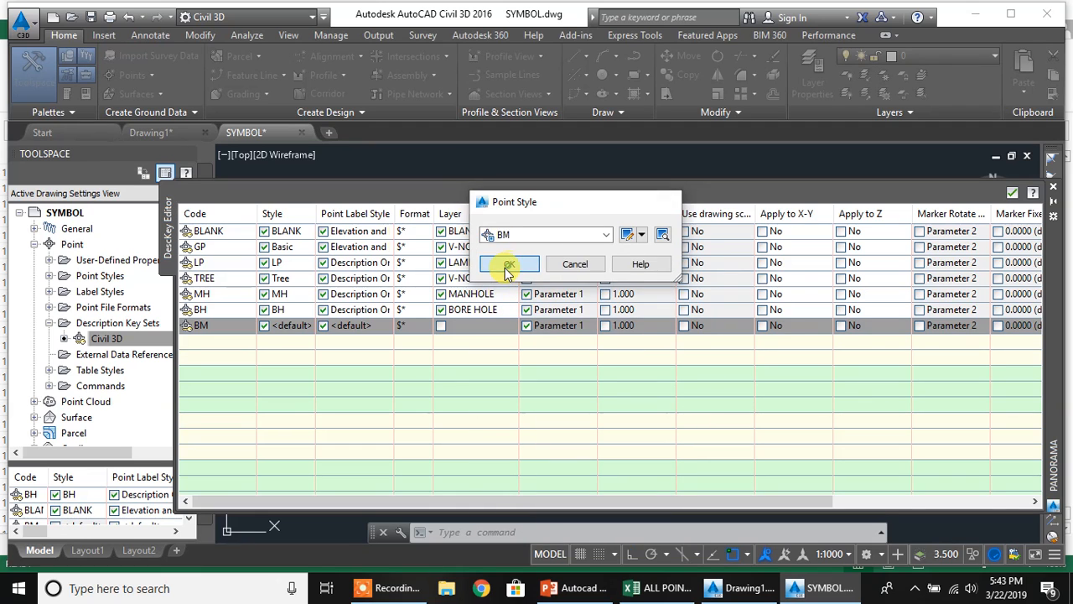
left_click(509, 265)
Assign the Point#-Elevation-Description point label style to the BM description key
left_click(361, 325)
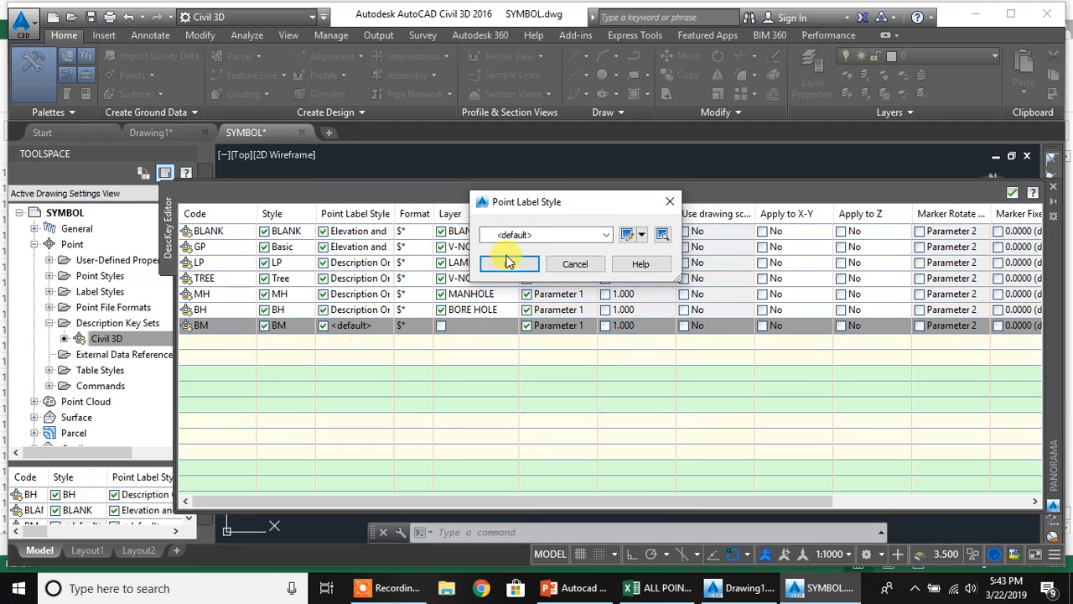
left_click(536, 234)
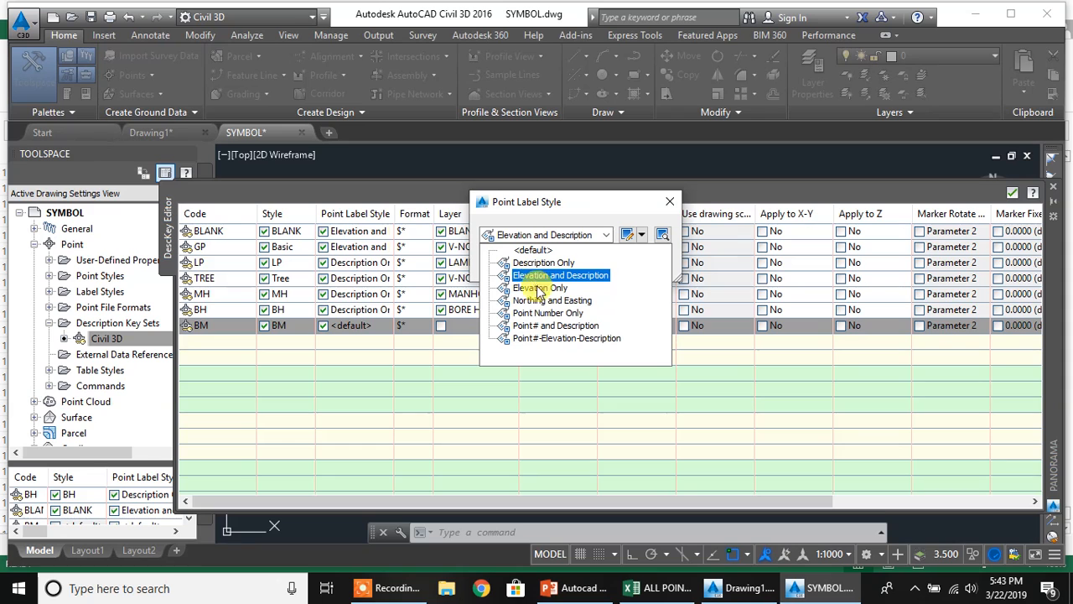
left_click(546, 338)
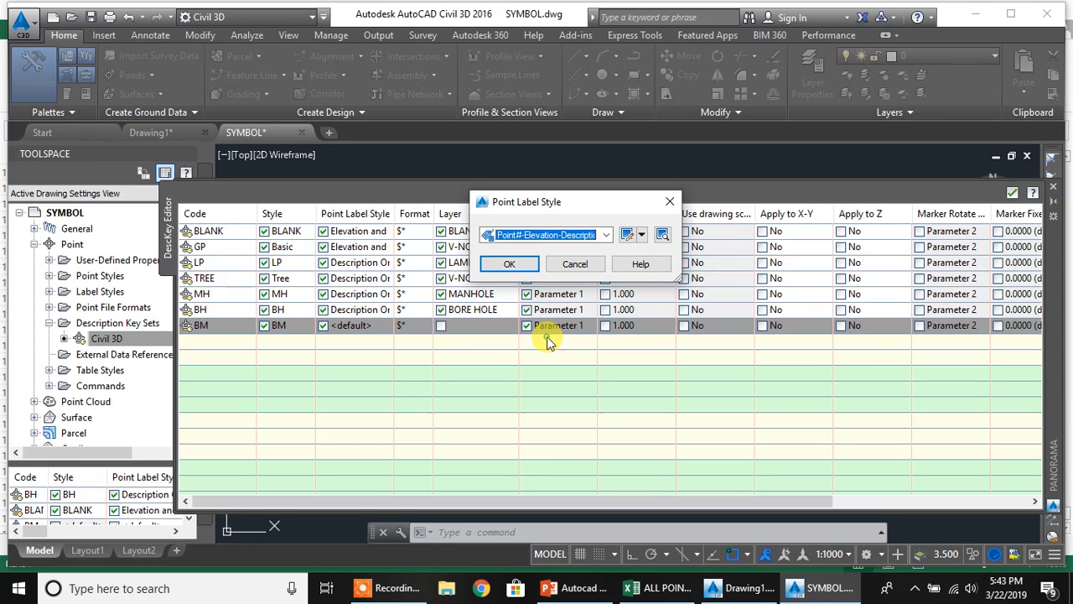
left_click(513, 264)
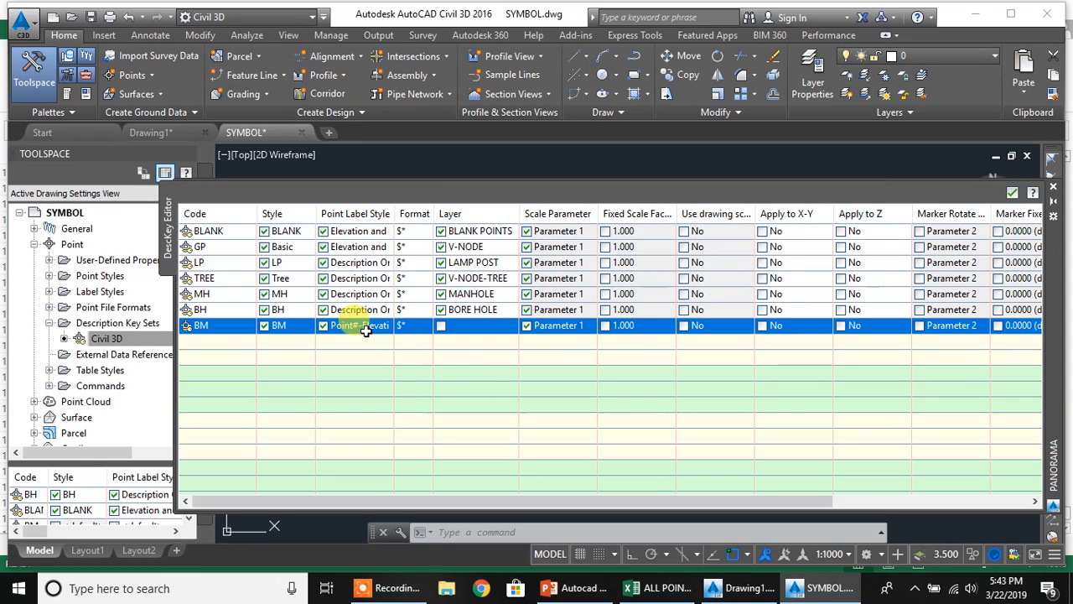
Enable the layer setting for the BM description key and assign the BENCH MARK layer
left_click(441, 325)
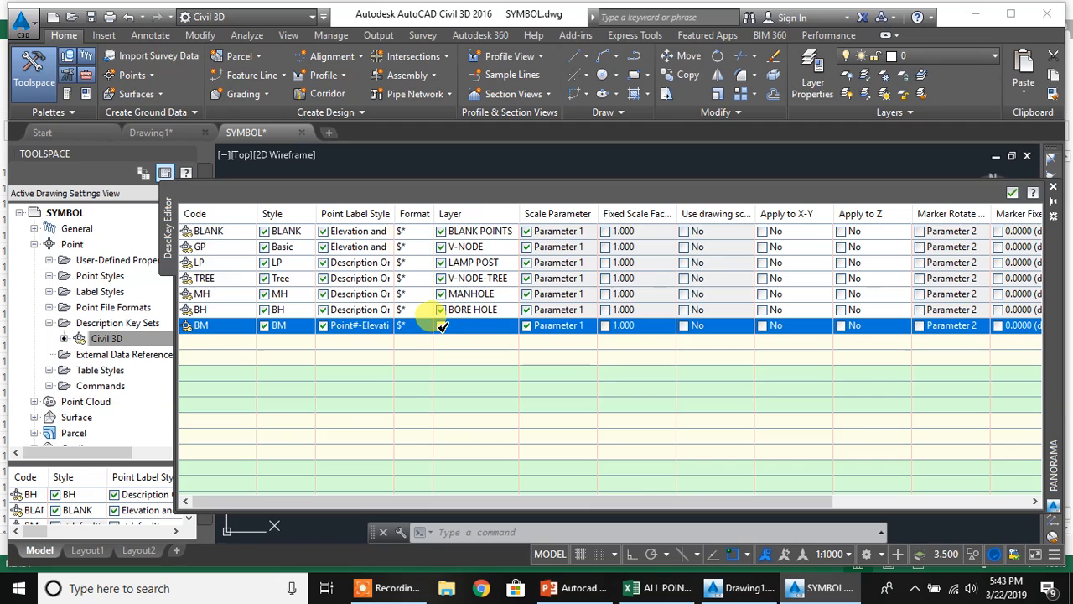
left_click(466, 325)
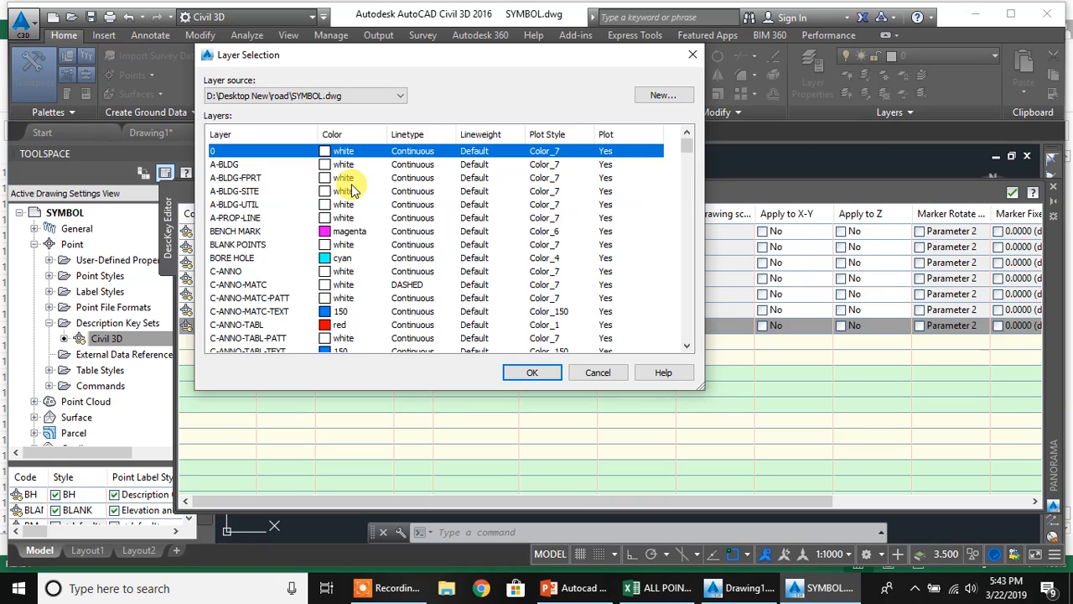
left_click(518, 375)
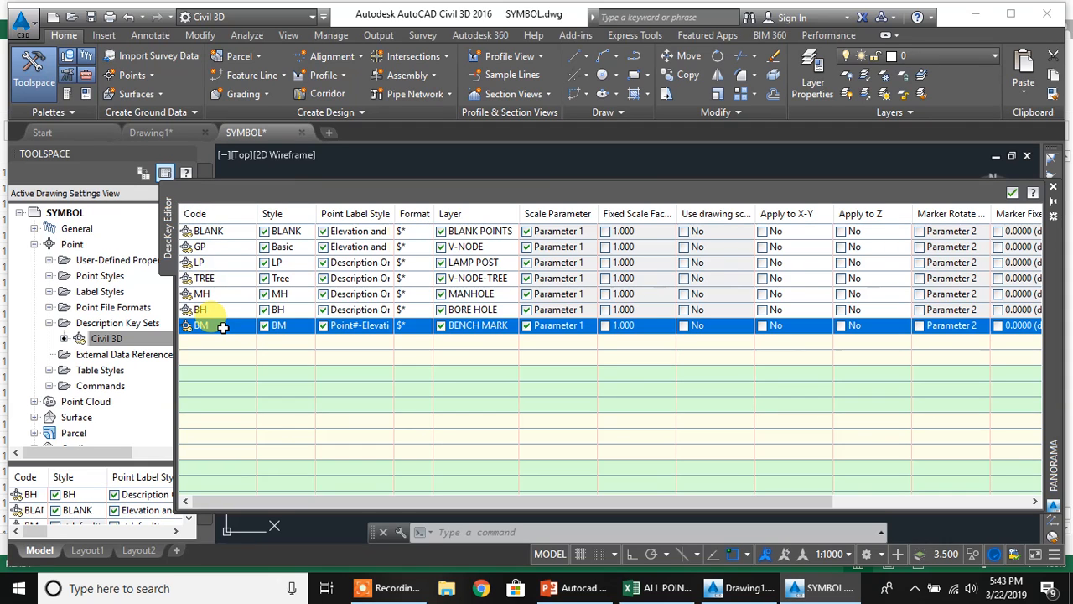
Add another new description key below BM in the Civil 3D key set
mouse_move(223, 327)
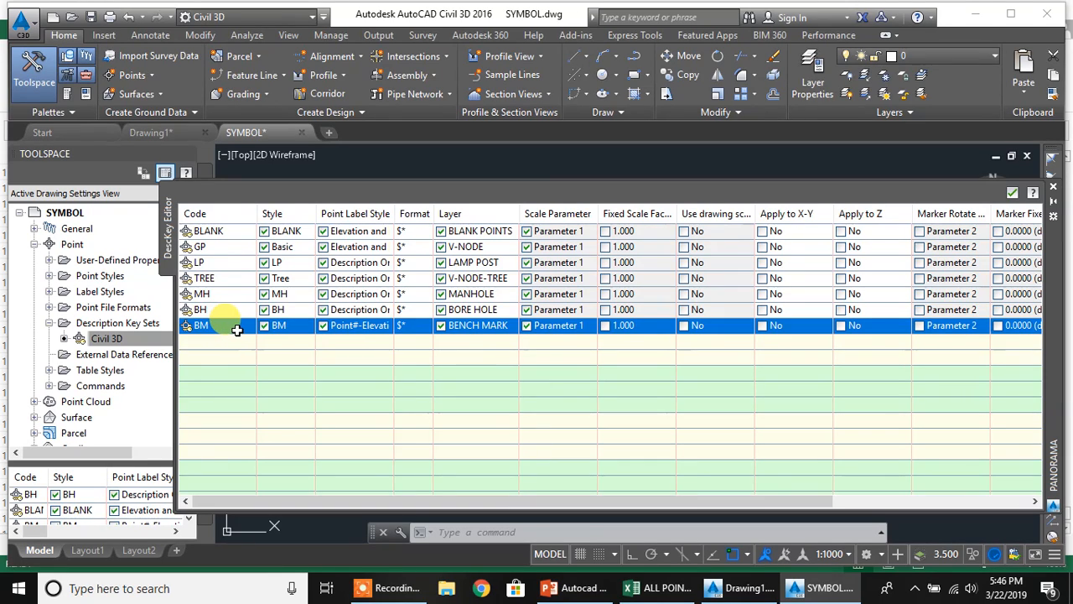
right_click(223, 329)
left_click(285, 340)
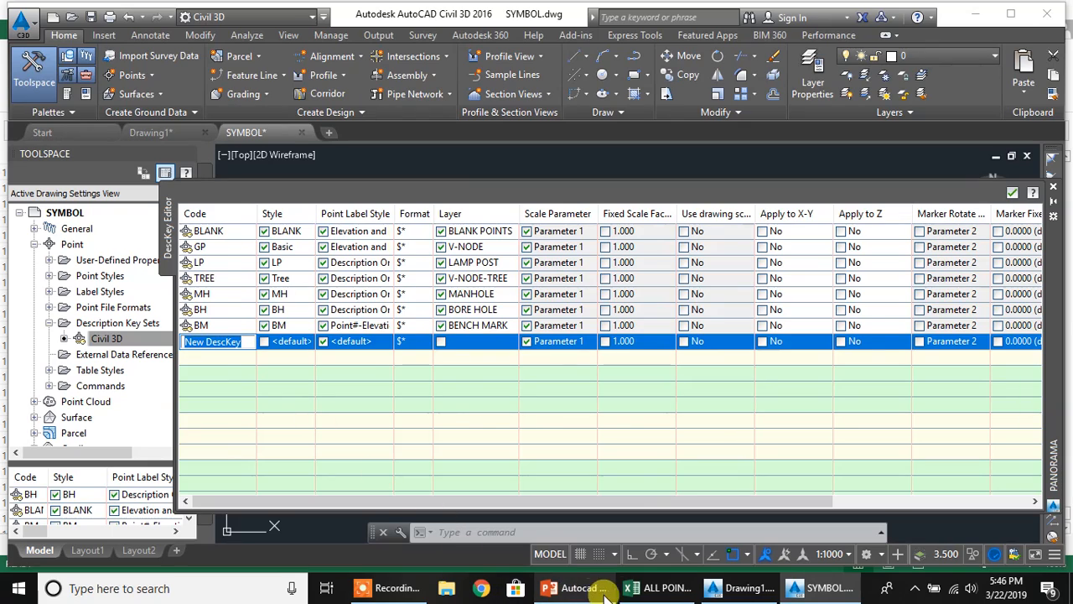
Switch to the ALL POINTS workbook in Excel and look through the point description codes in column E
left_click(646, 590)
scroll(215, 407, "up", 20)
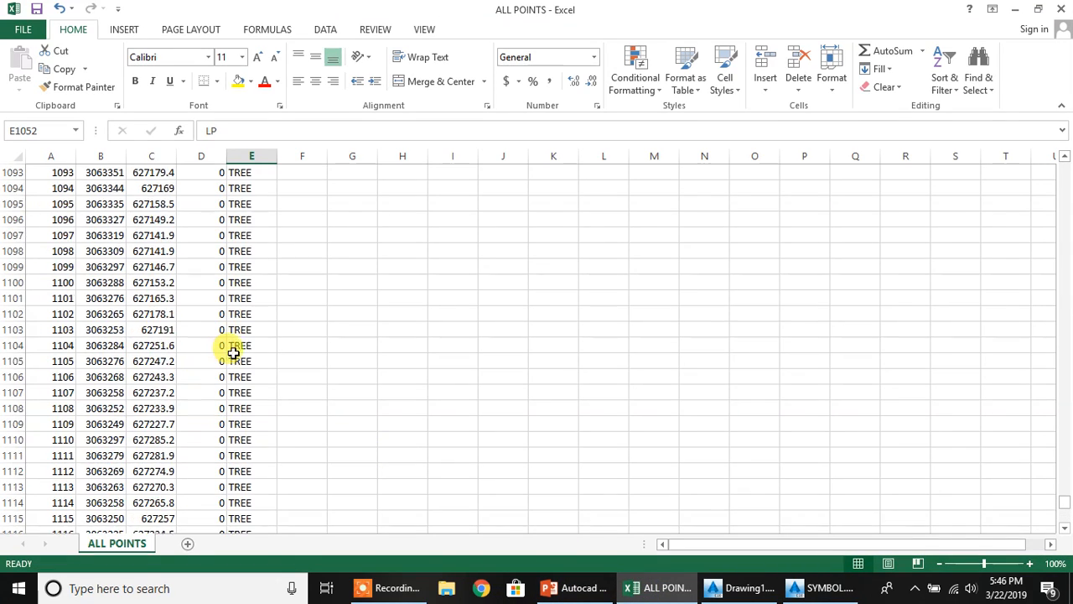
scroll(236, 347, "up", 20)
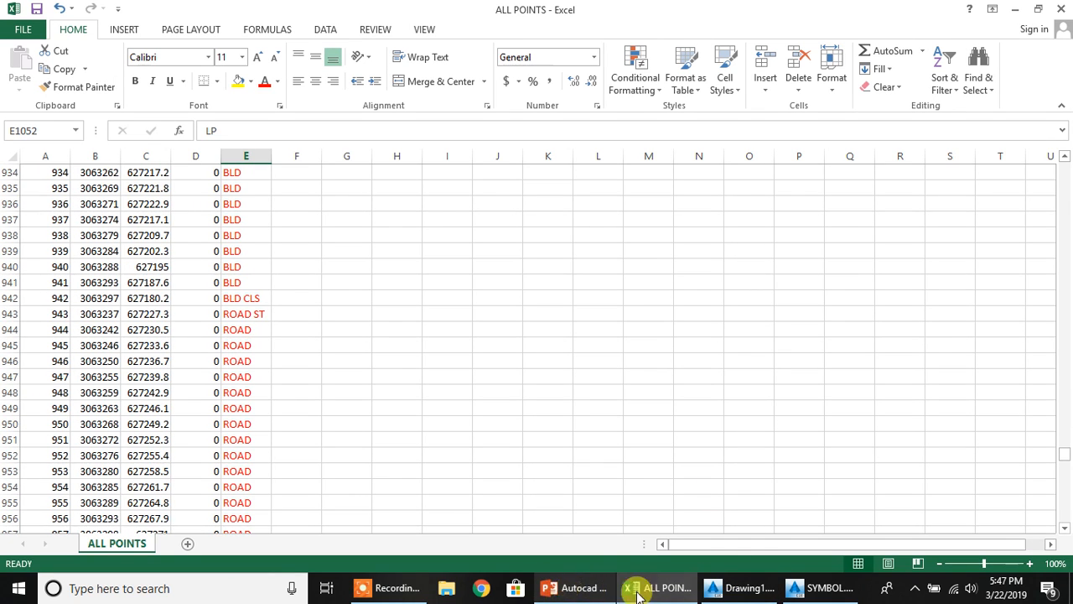
Switch back to SYMBOL.dwg in Civil 3D and set the new description key's code to BLD
left_click(752, 590)
left_click(224, 341)
left_click(236, 342)
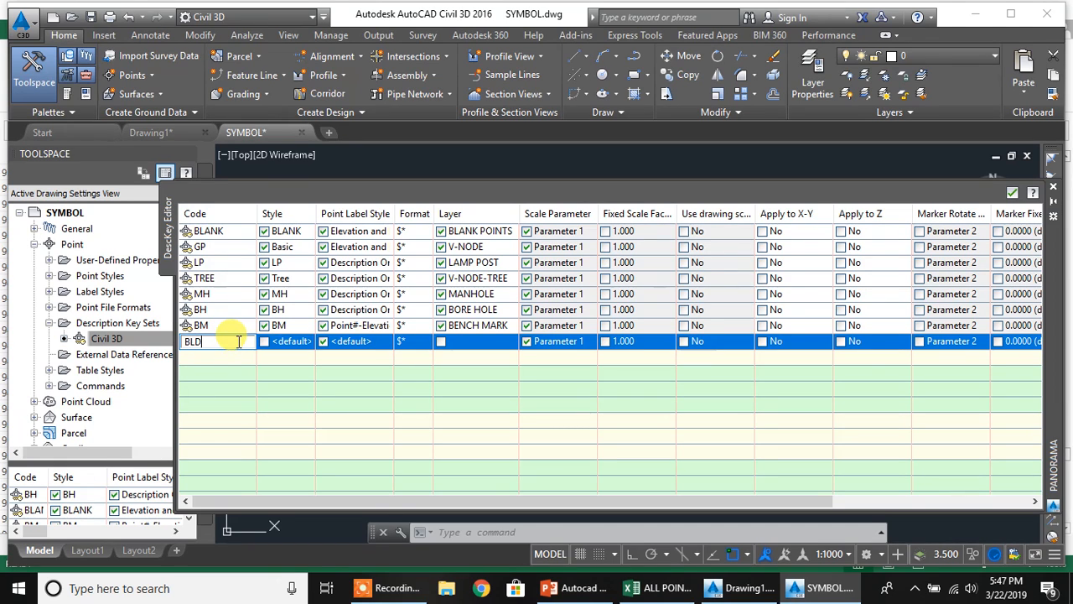
left_click(305, 435)
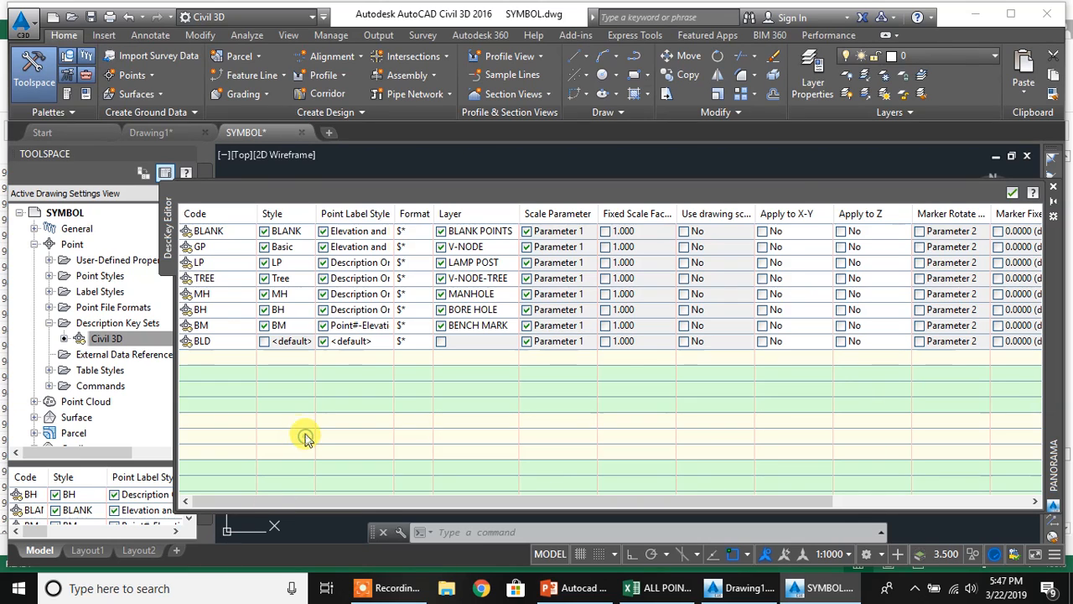
Enable the point style setting for the BLD description key and assign the Basic style
left_click(295, 344)
left_click(263, 341)
left_click(277, 342)
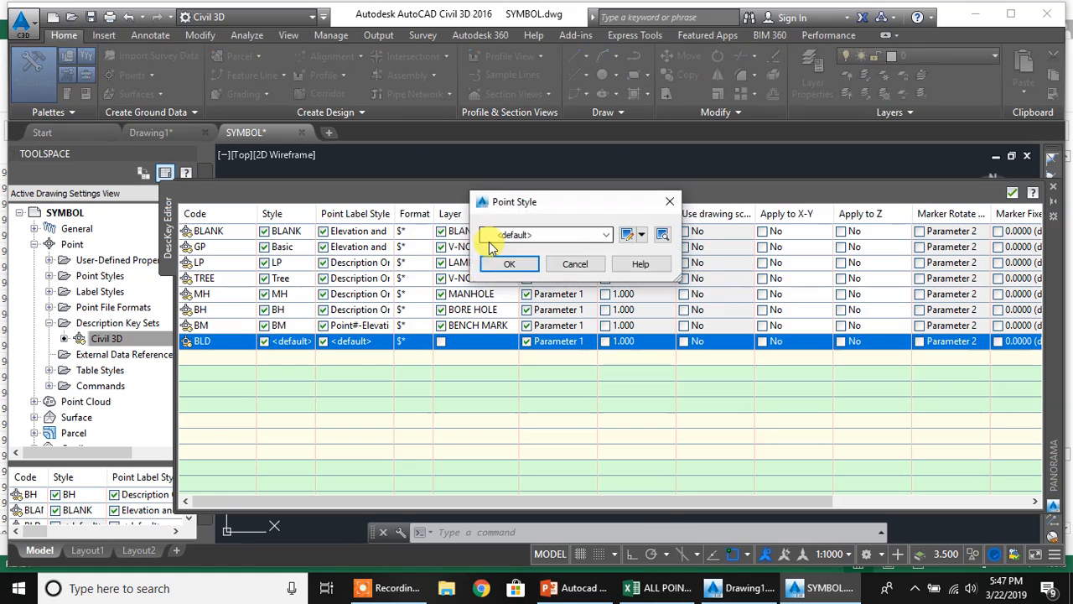
left_click(502, 236)
left_click(513, 250)
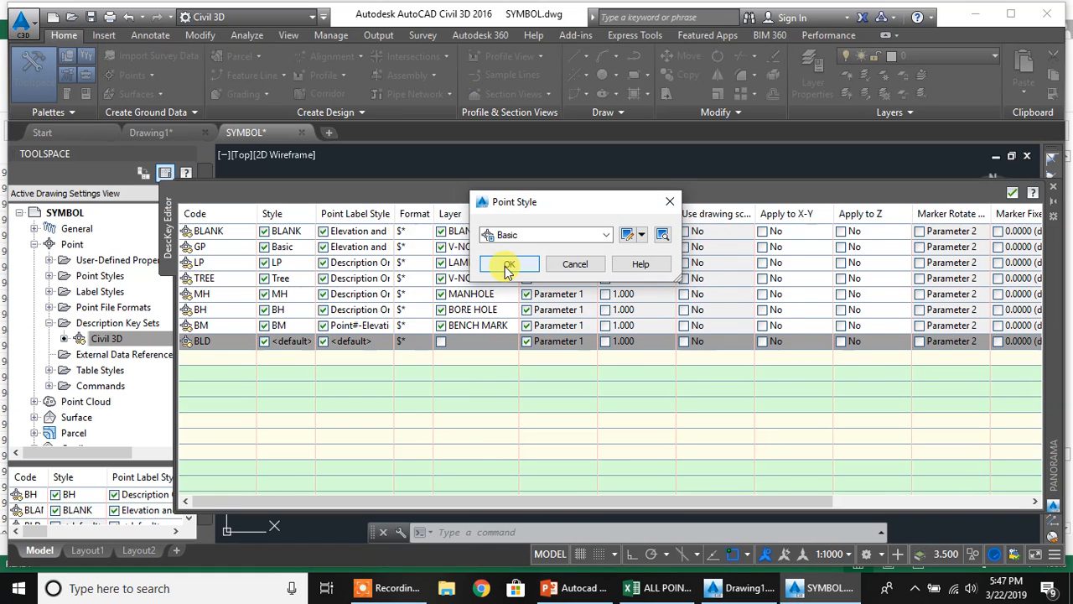
left_click(507, 267)
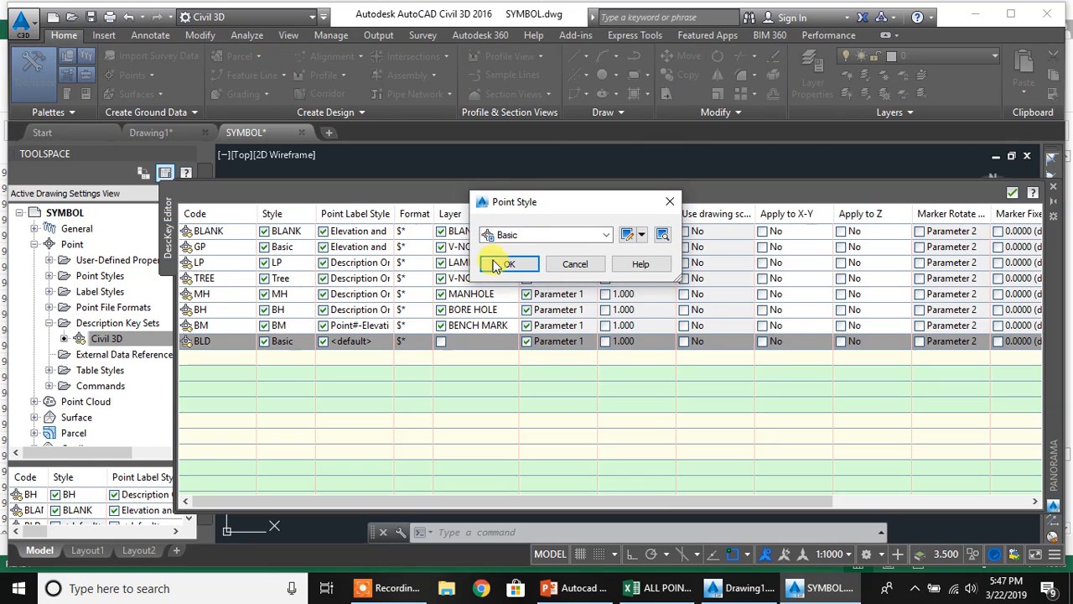
Try to create a new point style named BLD with the description BUILDING
left_click(641, 235)
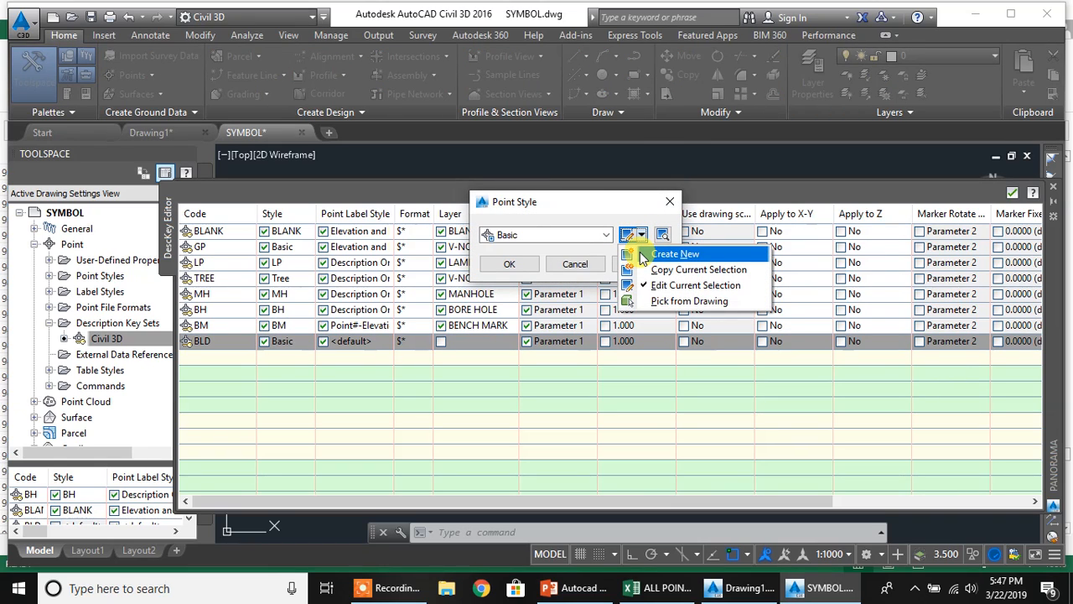
left_click(675, 253)
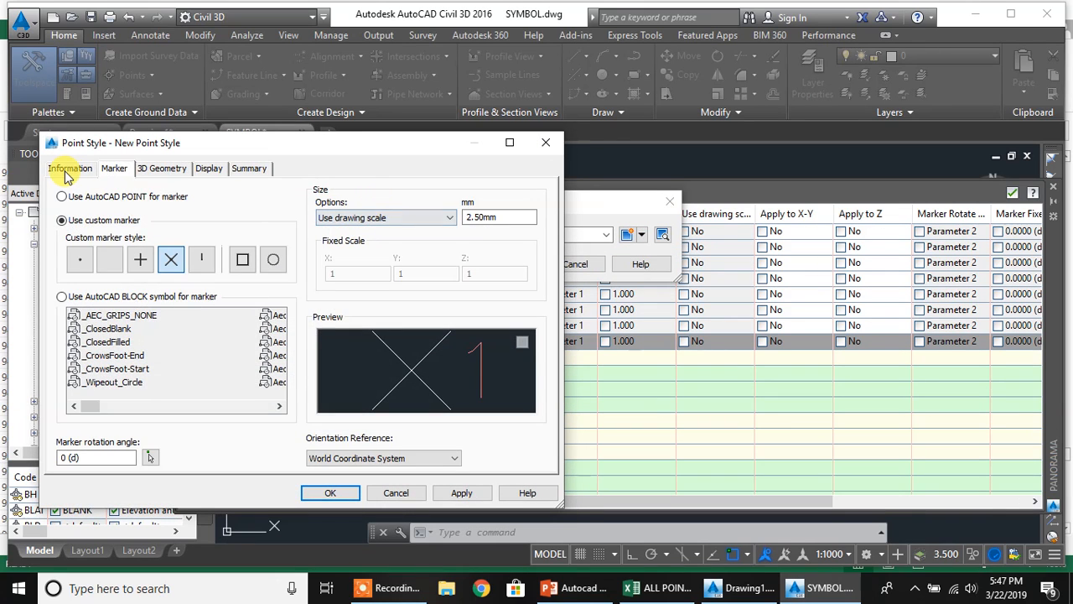
left_click(67, 169)
left_click_drag(149, 206, 4, 193)
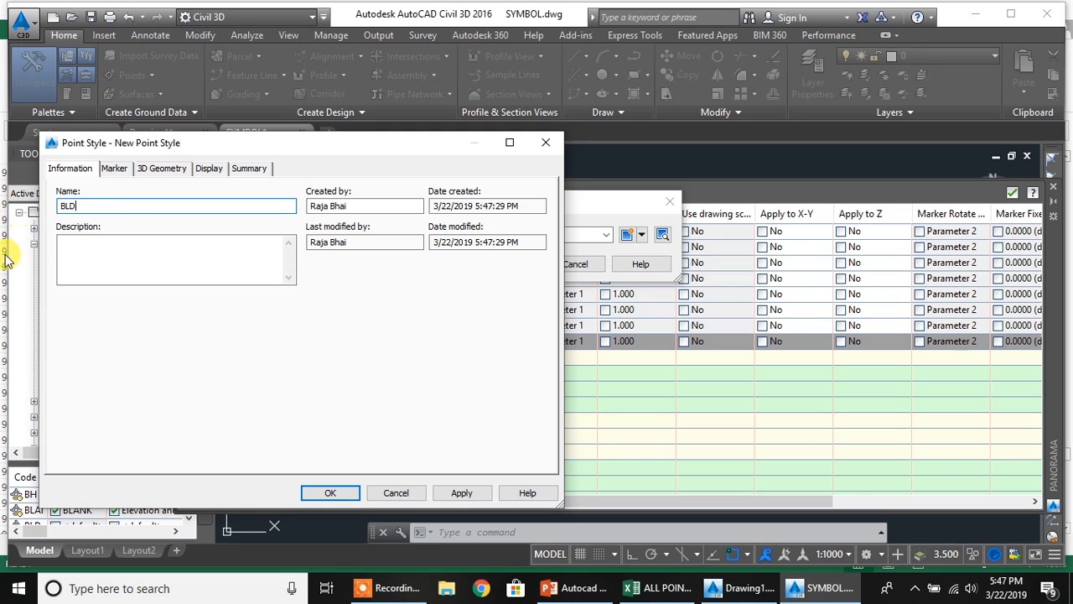
left_click(142, 245)
type("BUILDING")
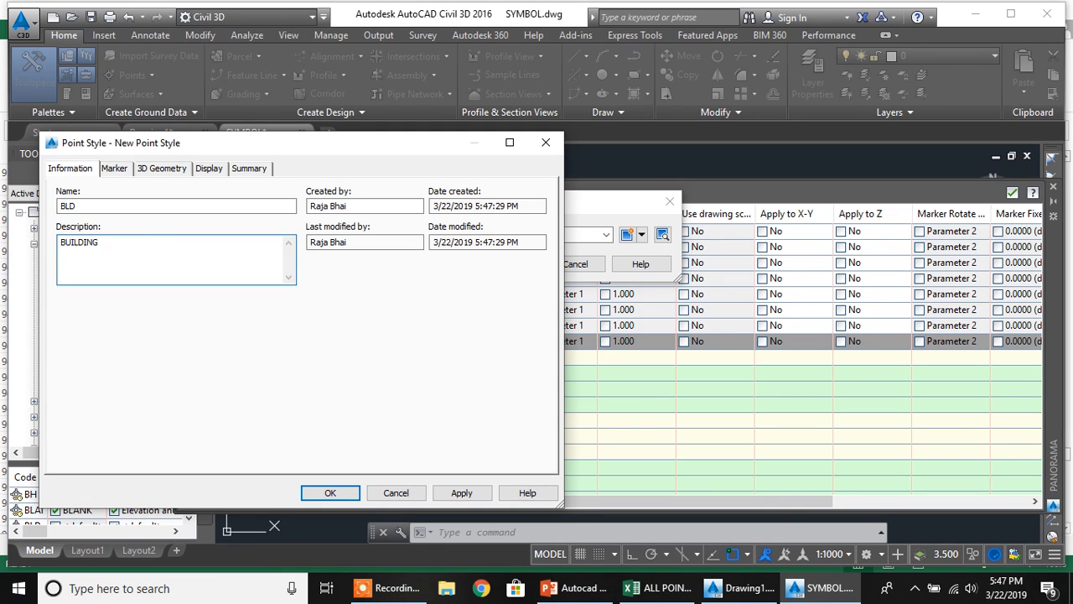
left_click(114, 168)
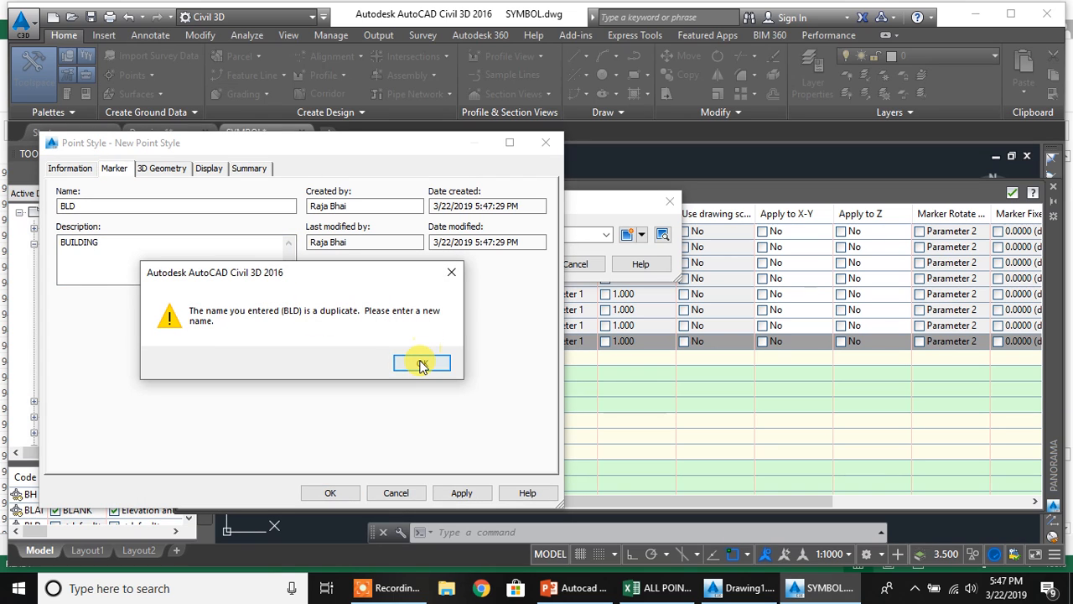
left_click_drag(365, 272, 321, 262)
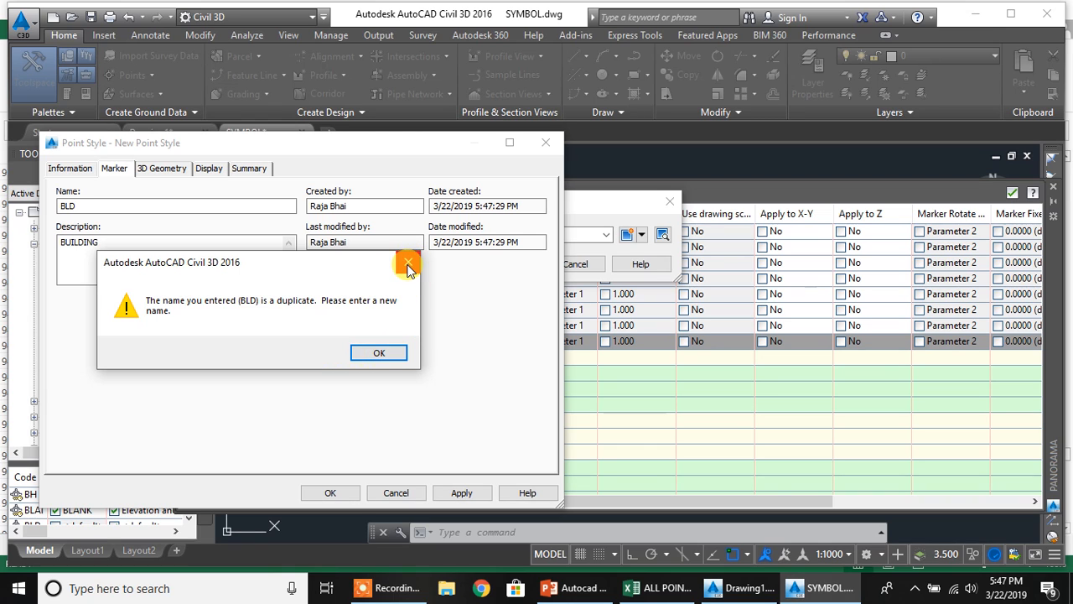
left_click(389, 358)
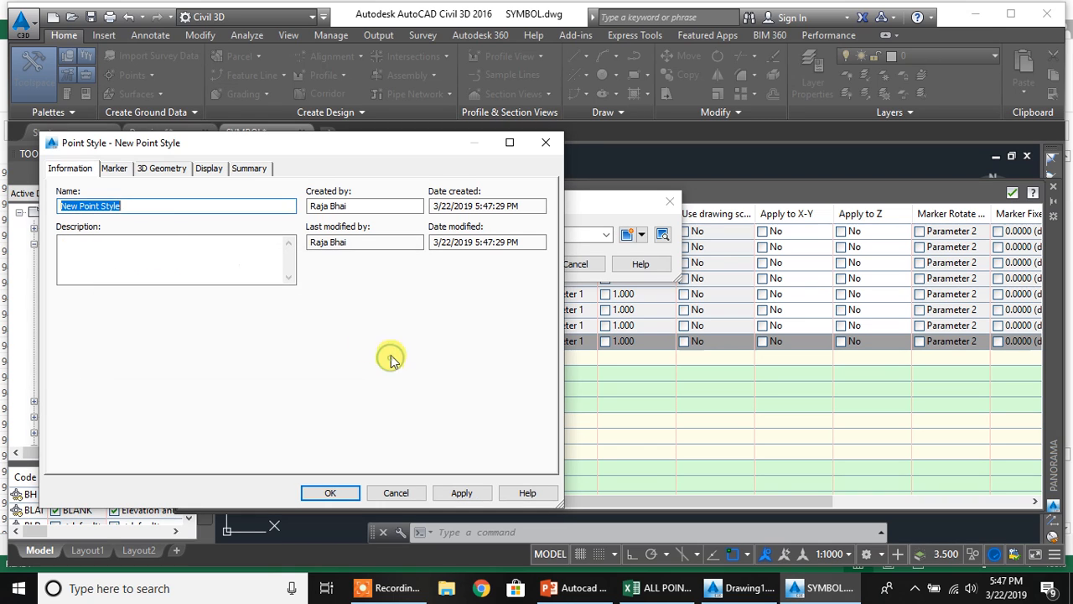
left_click(65, 171)
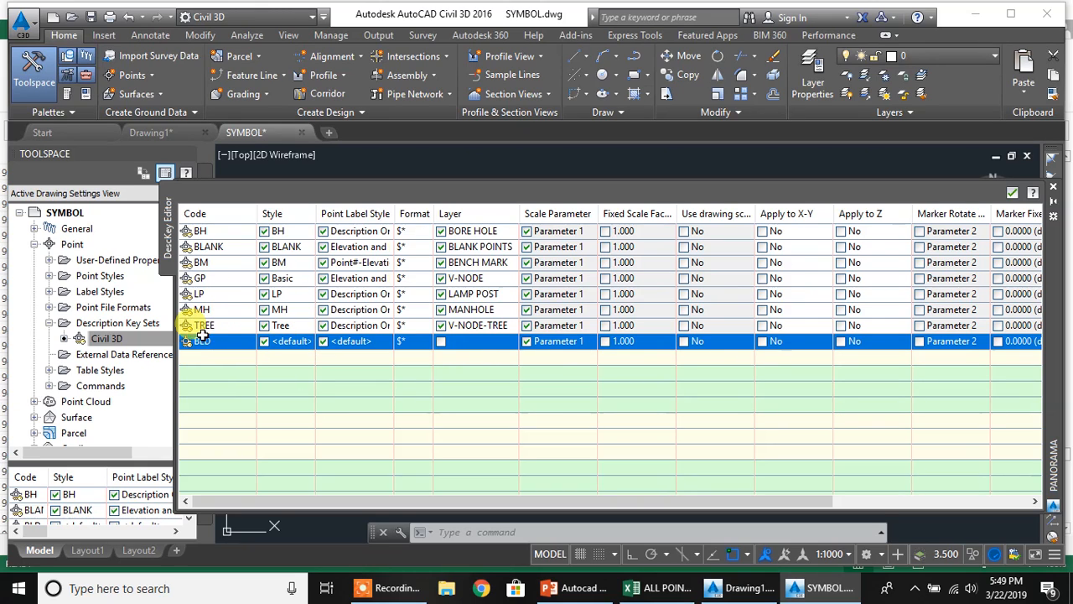
Create a new point style for the BLD description key, named BLD with the description BUILDING
left_click(290, 340)
left_click(537, 235)
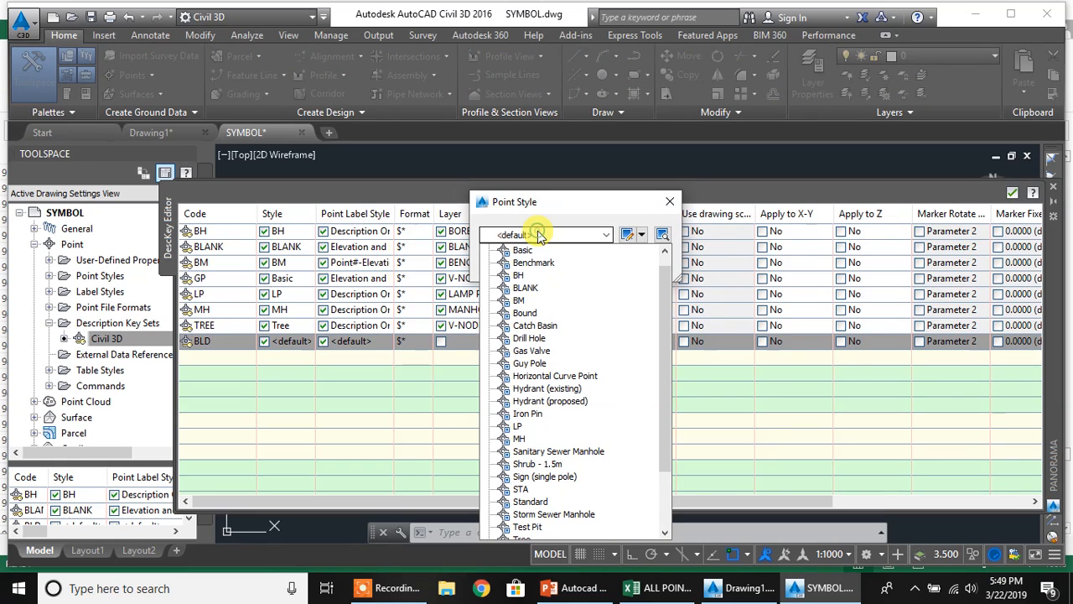
left_click(540, 237)
left_click(539, 237)
left_click(520, 261)
left_click(642, 235)
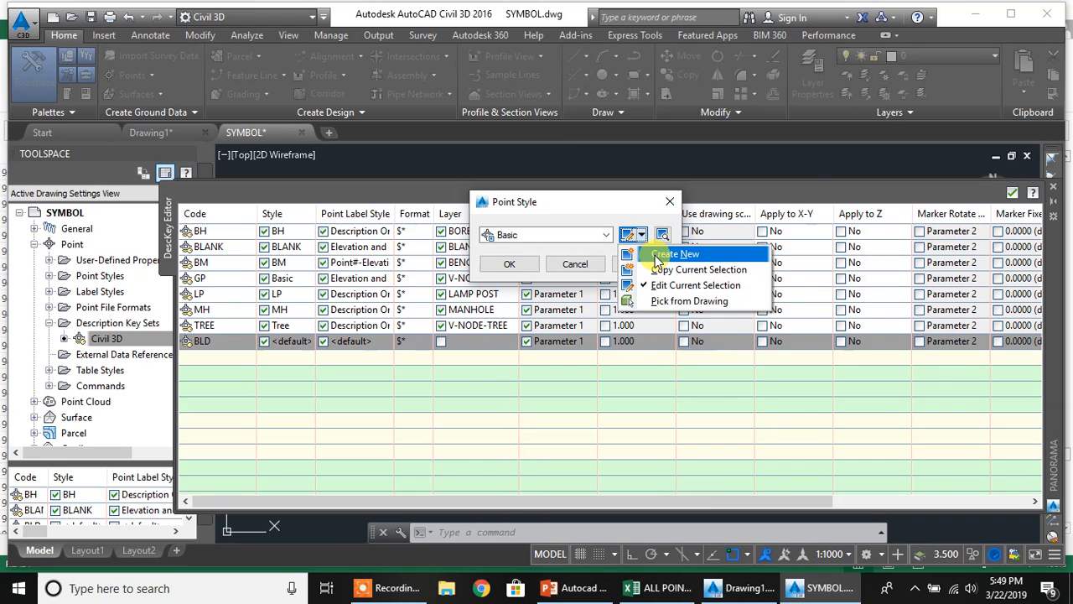
left_click(647, 255)
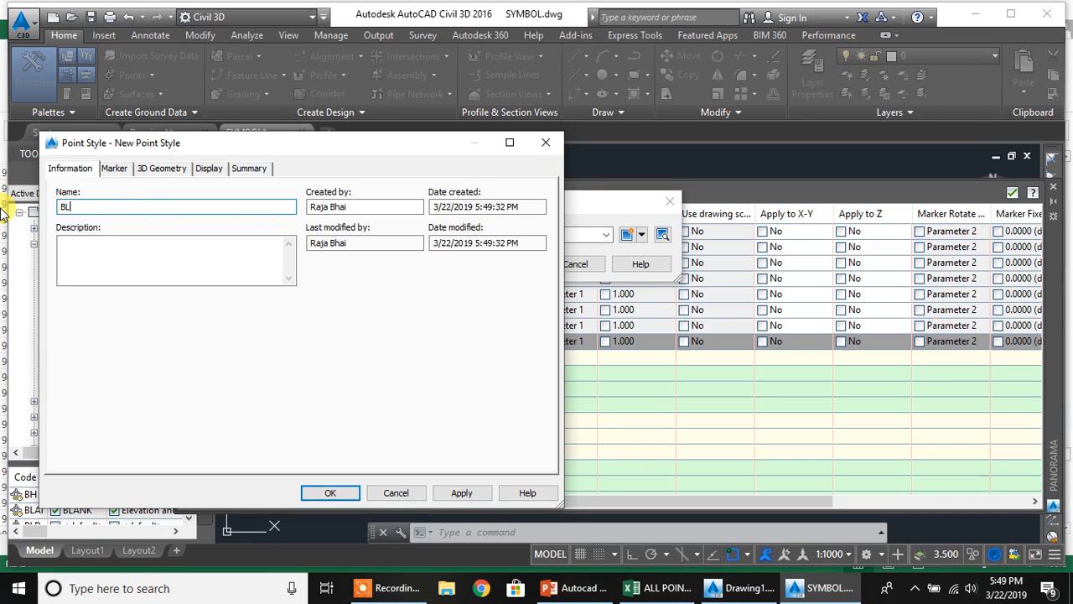
left_click(99, 240)
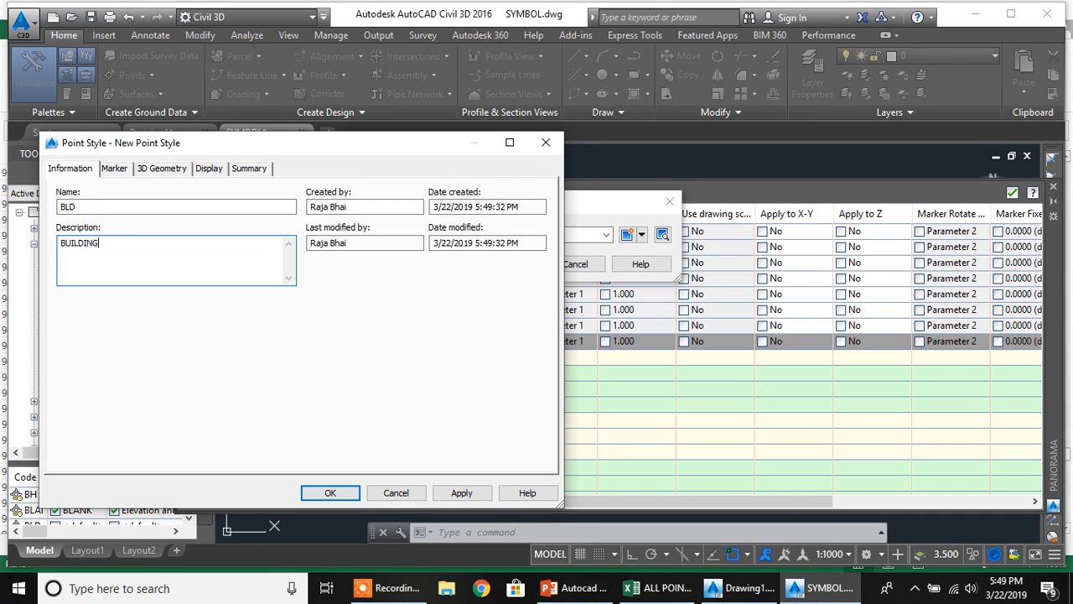
Set the BLD point style's custom marker to a dot enclosed in a square
left_click(114, 168)
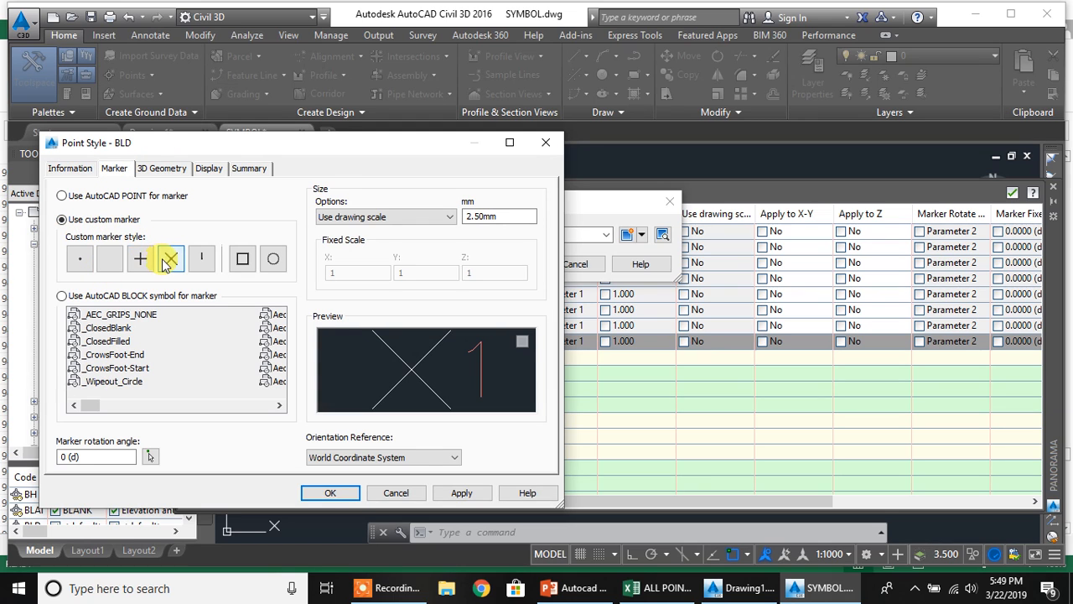
left_click(74, 262)
left_click(242, 259)
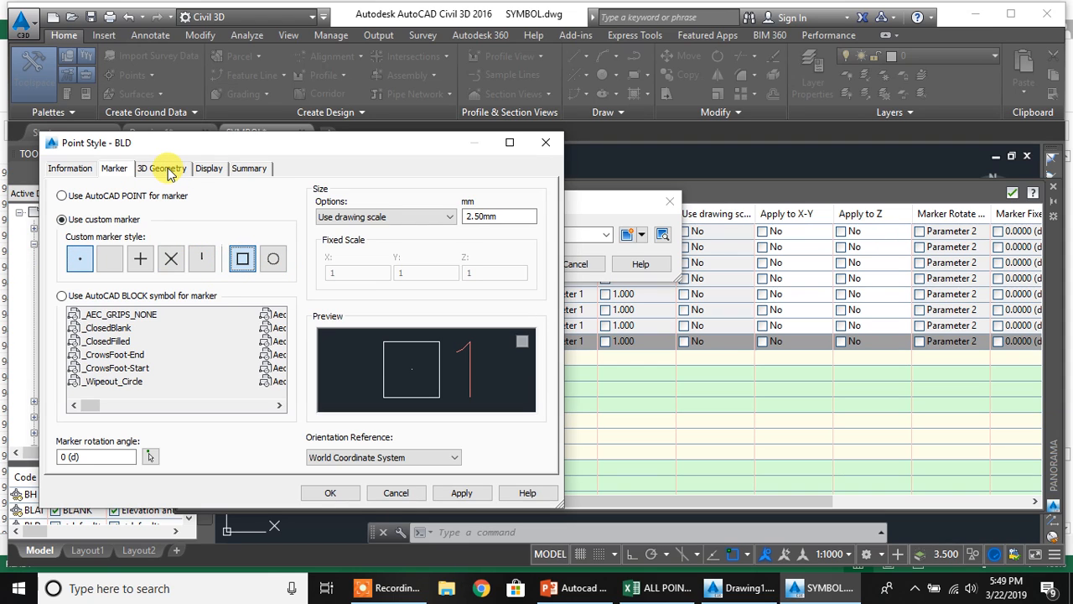
left_click(209, 170)
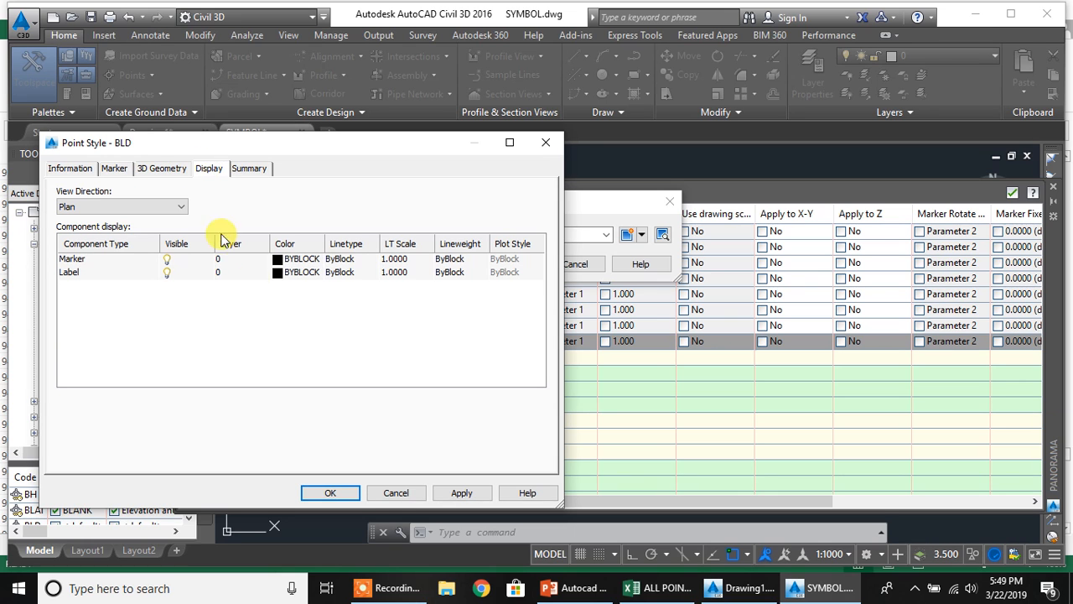
left_click(228, 258)
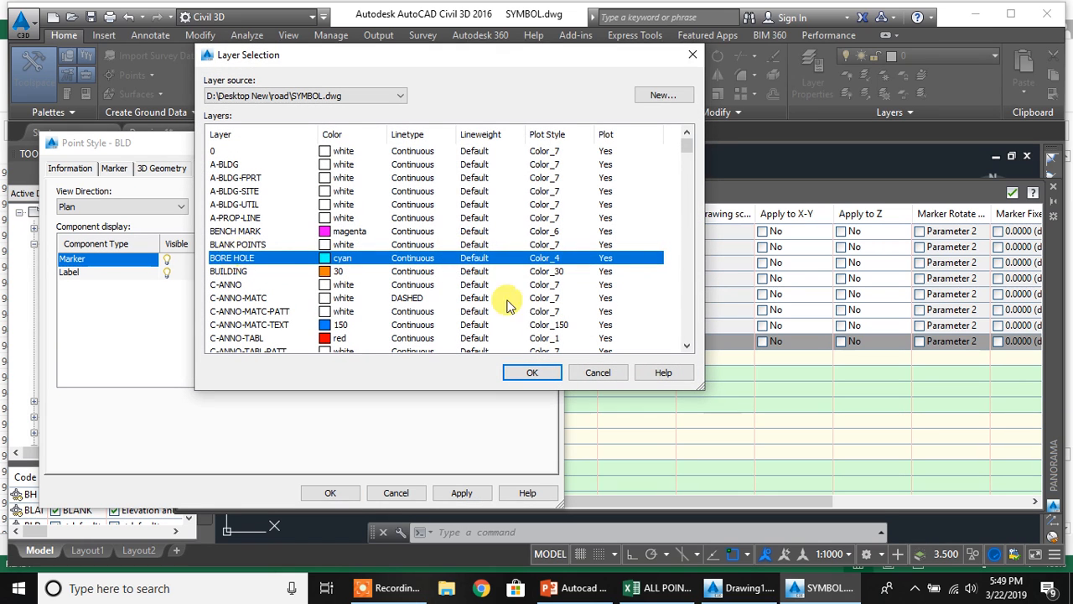
left_click(660, 96)
left_click(495, 161)
left_click(510, 317)
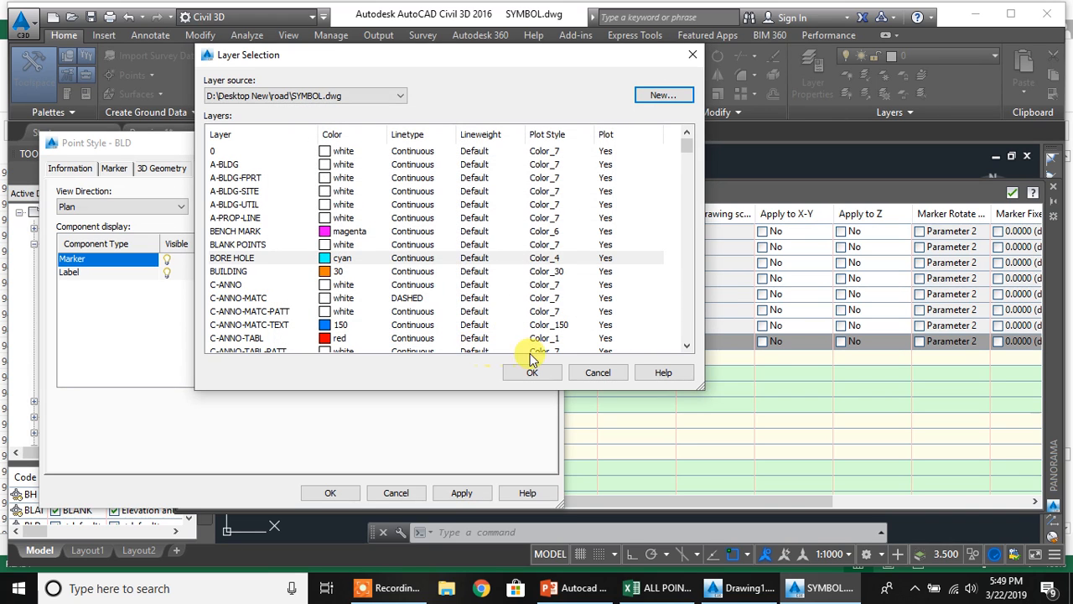
left_click(581, 375)
Try to create a new layer named BUILDING for the marker component of the BLD point style
left_click(248, 256)
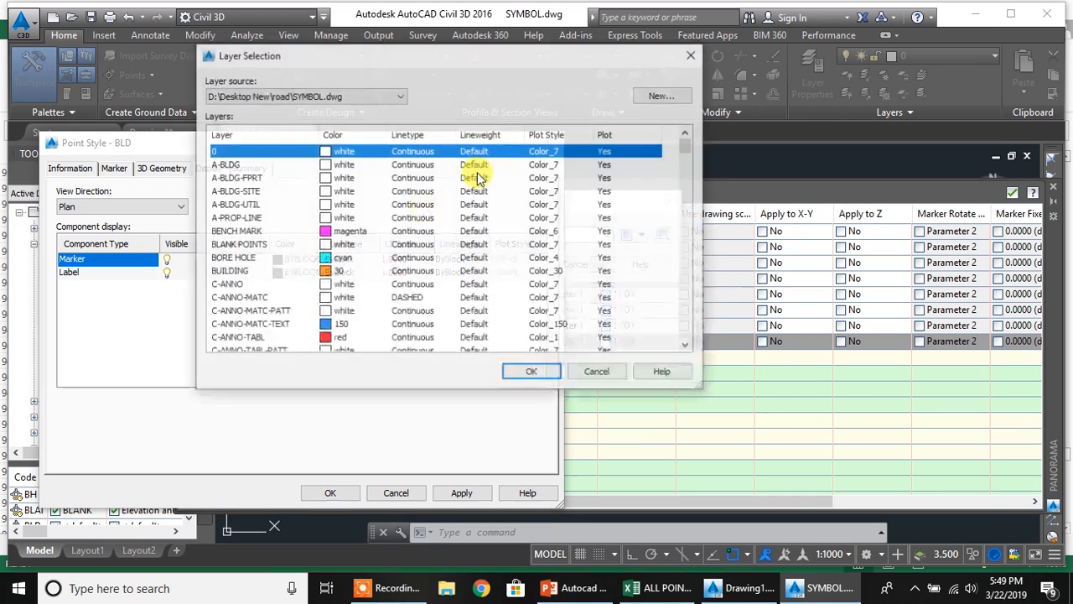
left_click(640, 99)
left_click(494, 161)
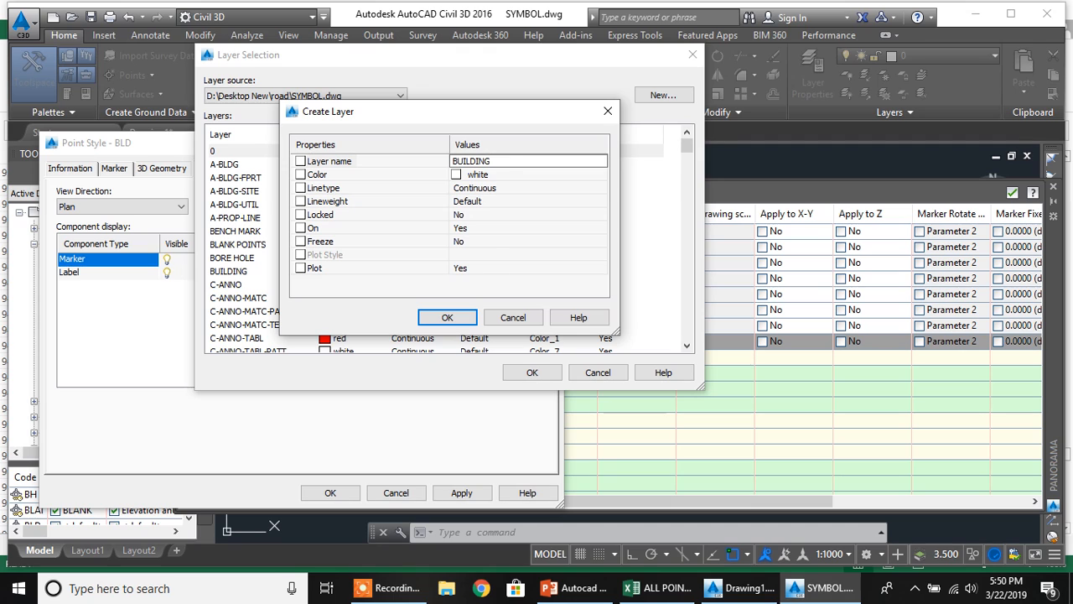
key("Return")
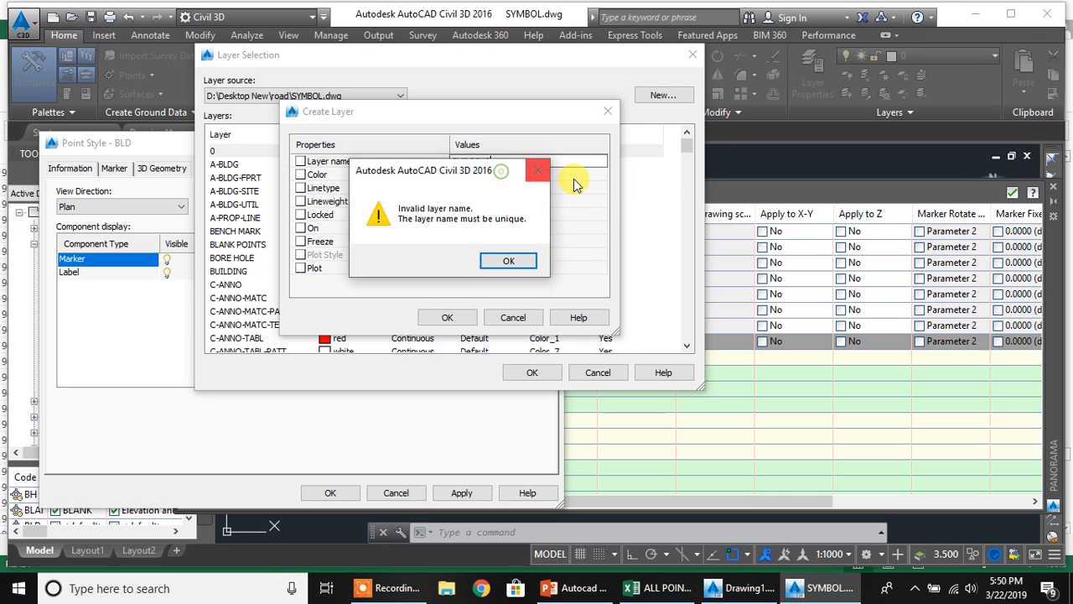
left_click(509, 261)
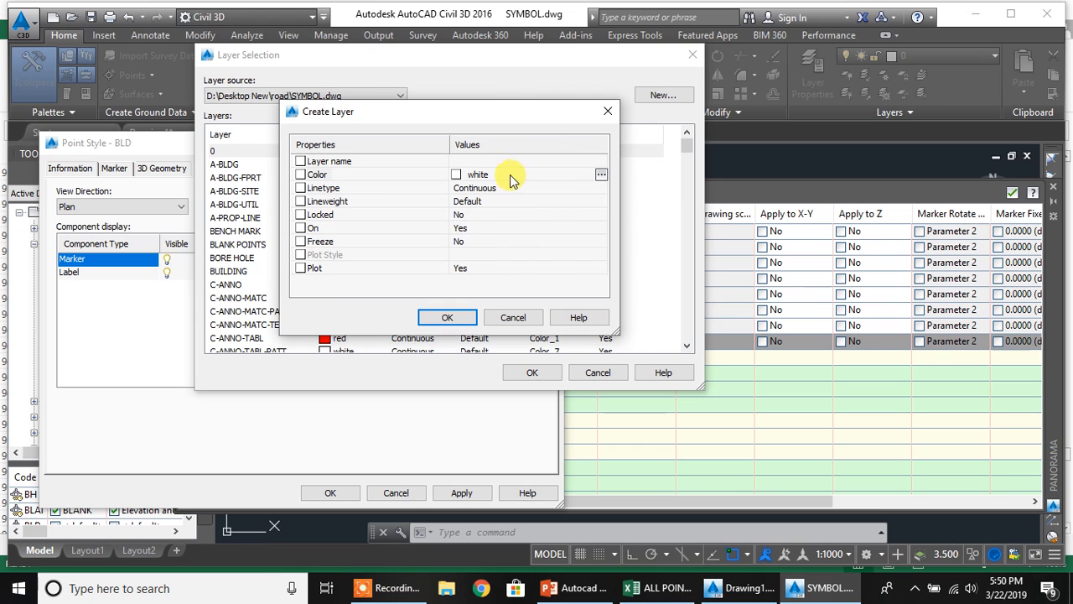
left_click(527, 160)
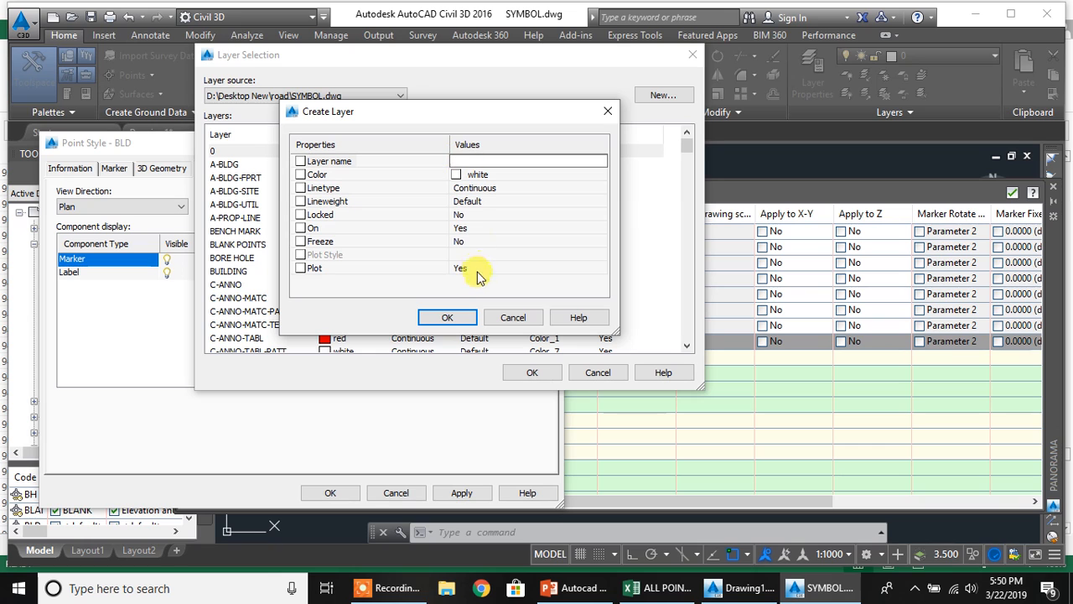
left_click(446, 315)
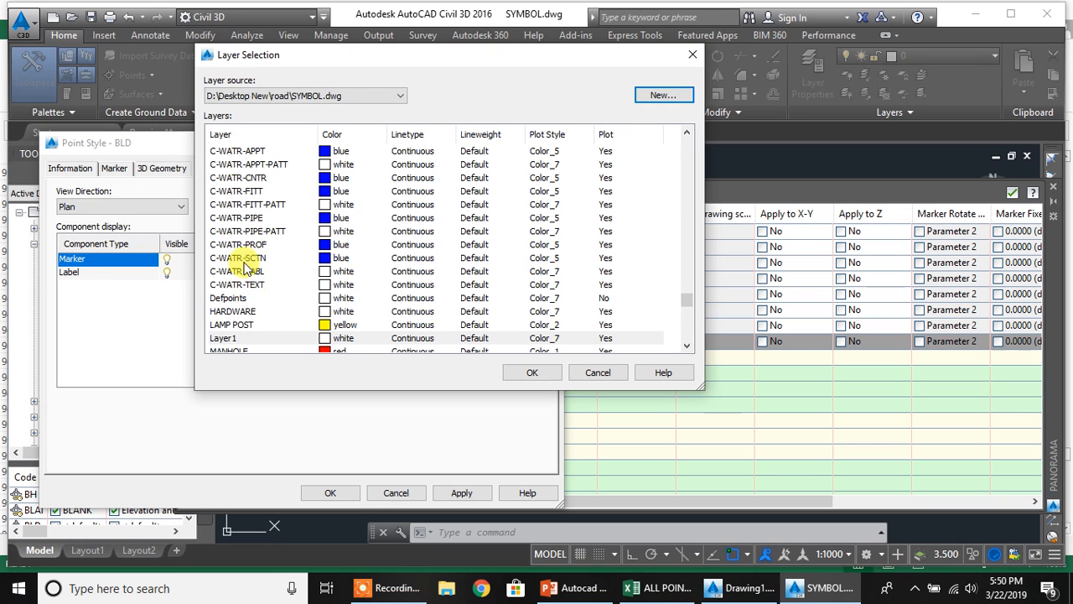
Assign the existing BUILDING layer to the marker component of the BLD point style
left_click(248, 179)
scroll(250, 205, "down", 2)
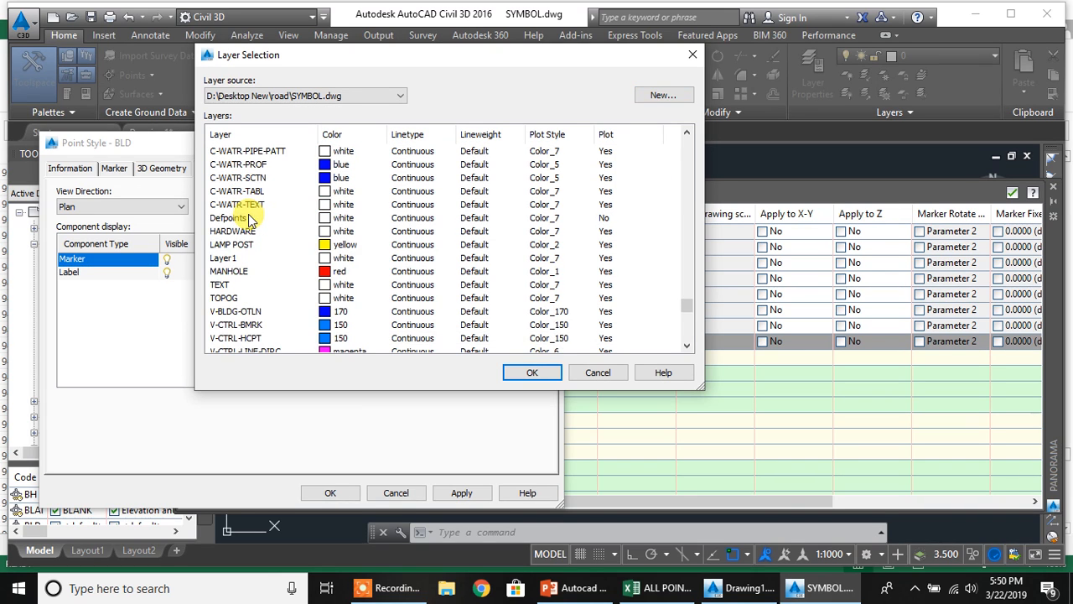
left_click(246, 232)
key("Home")
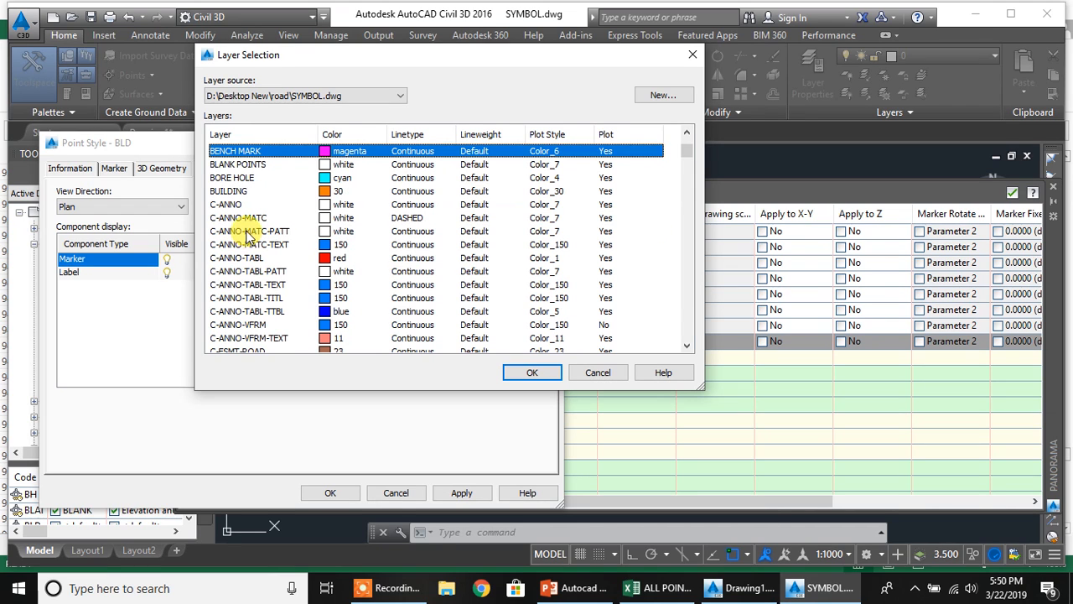
key("Down")
left_click(243, 192)
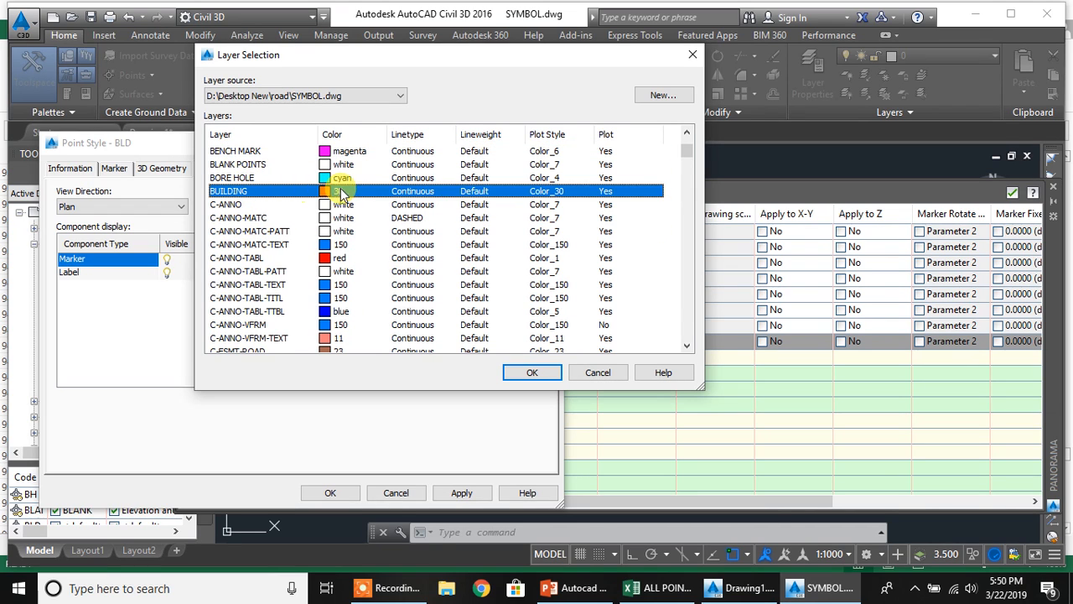
left_click(662, 96)
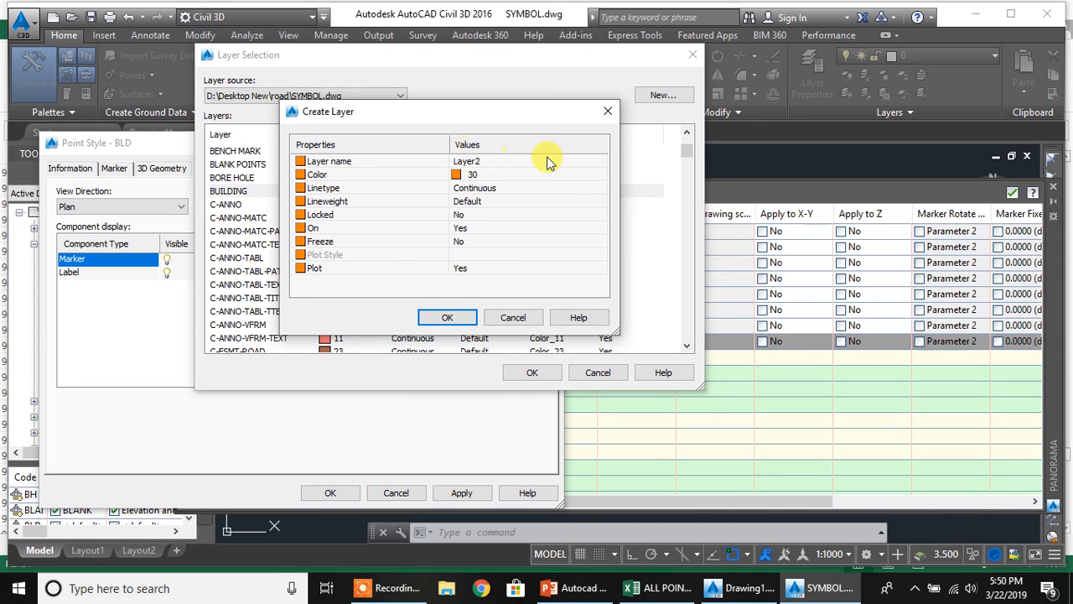
left_click(461, 317)
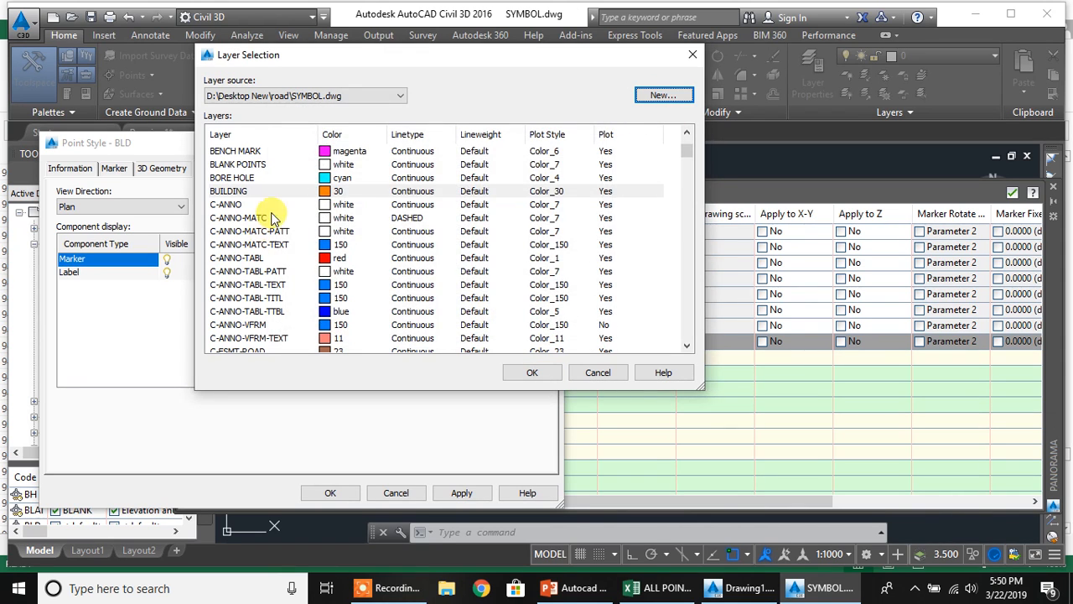
left_click(257, 191)
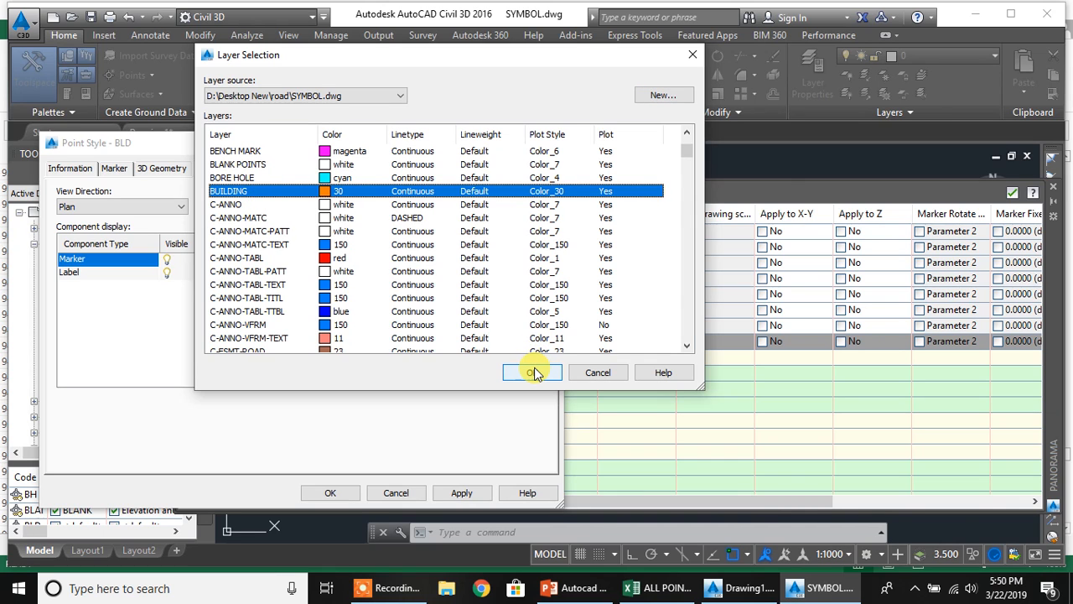
left_click(534, 372)
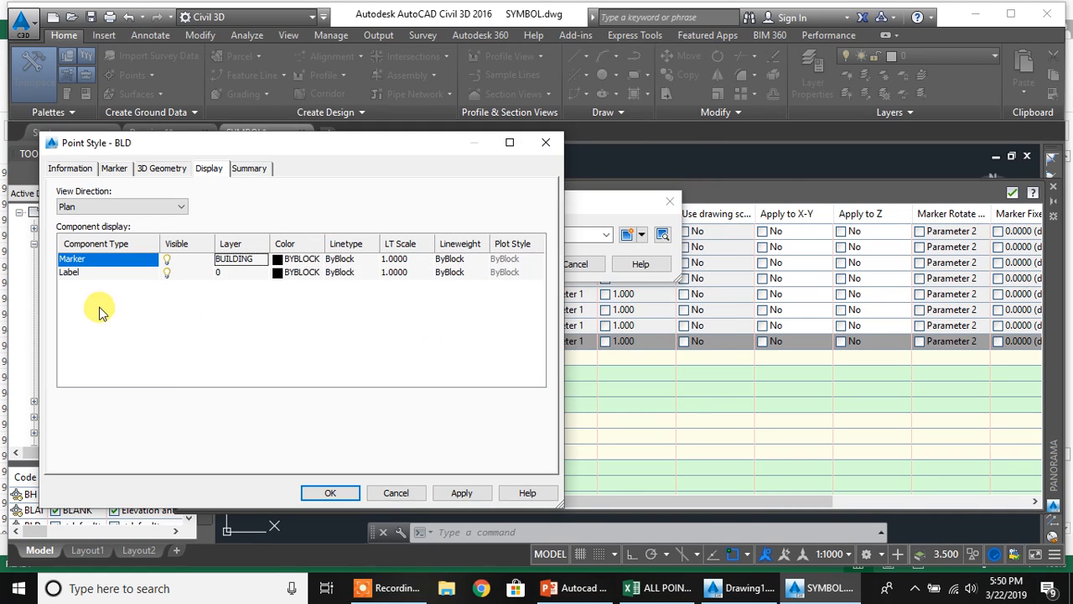
Set the BLD point style's marker color to ByLayer and assign the style to the BLD description key
left_click(301, 262)
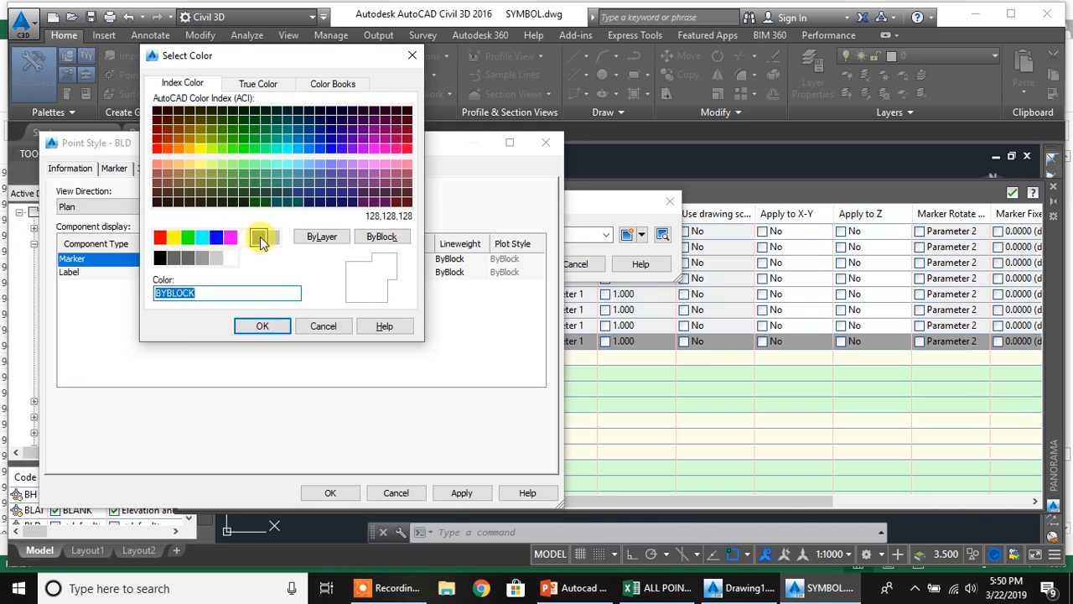
left_click(303, 238)
left_click(276, 332)
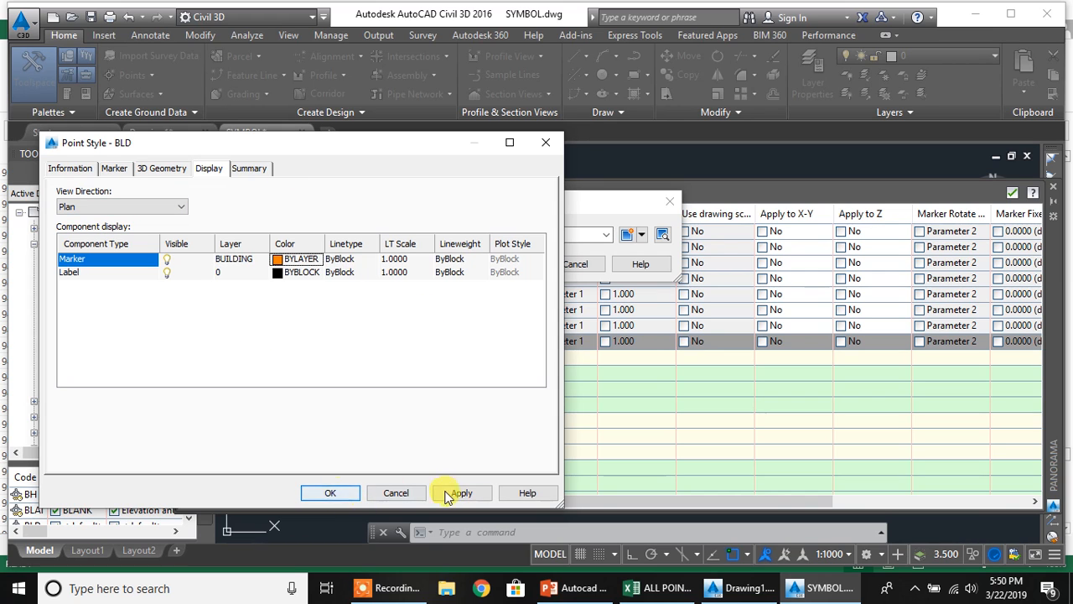
left_click(335, 494)
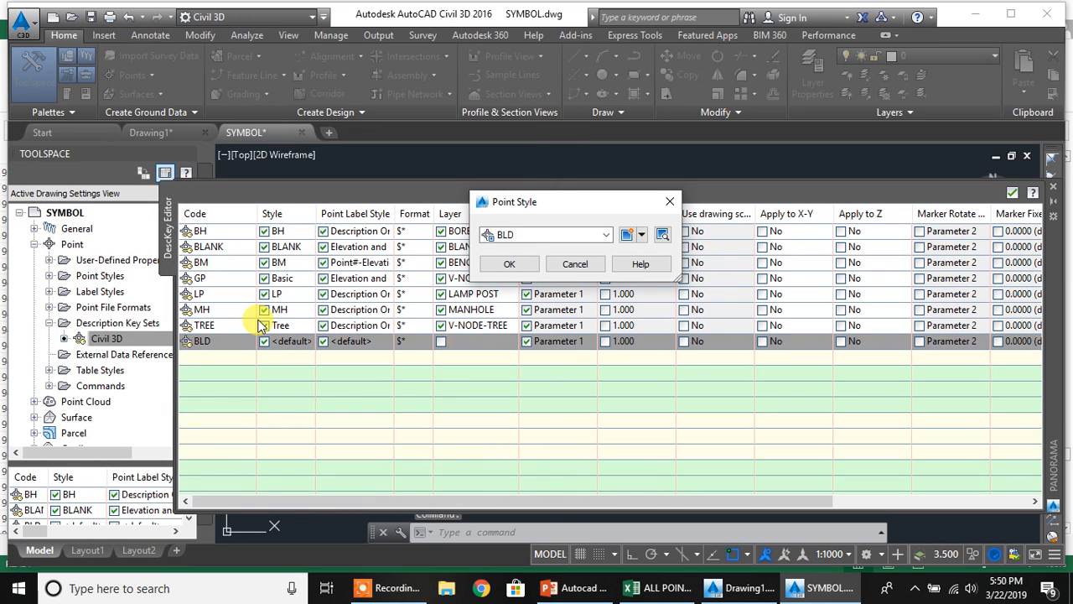
left_click(509, 264)
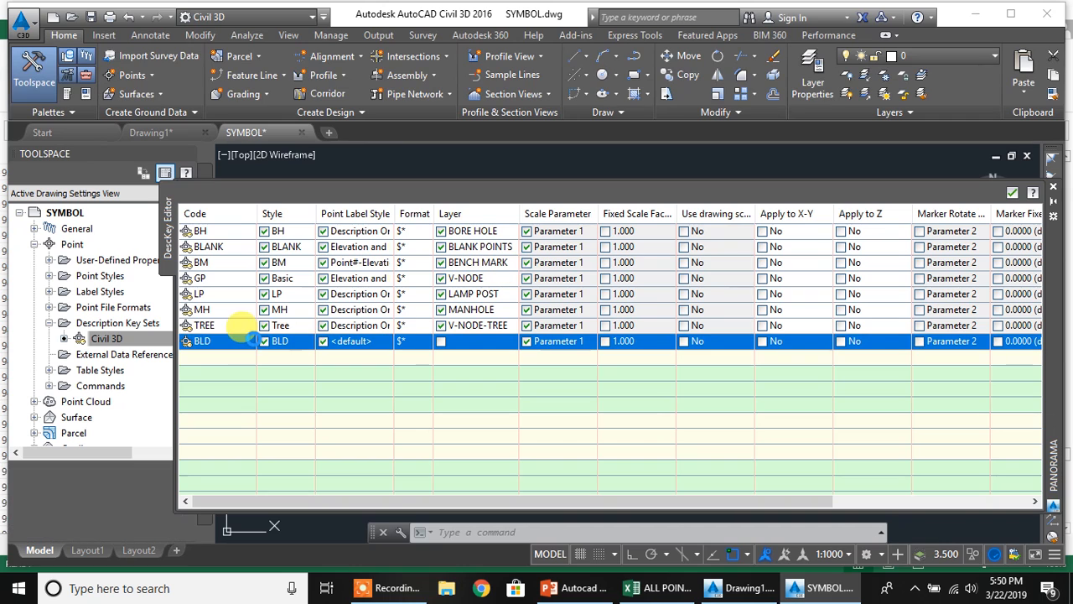
Assign the Description Only point label style to the BLD description key
left_click(356, 342)
left_click(515, 236)
left_click(536, 265)
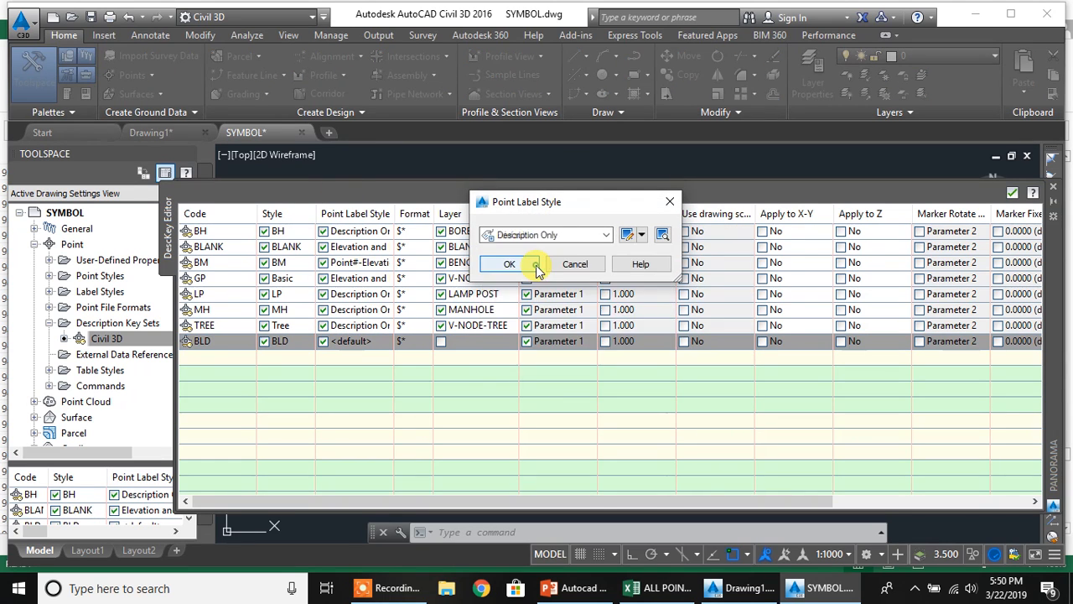
left_click(510, 266)
Enable the layer setting of the BLD description key and assign the BUILDING layer to it
left_click(441, 341)
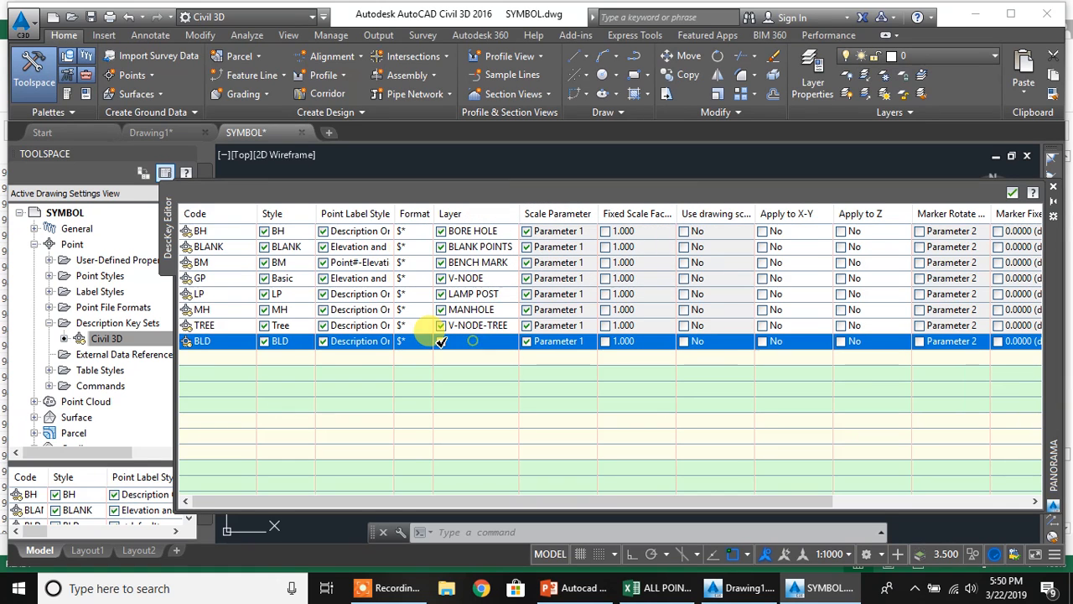
left_click(478, 342)
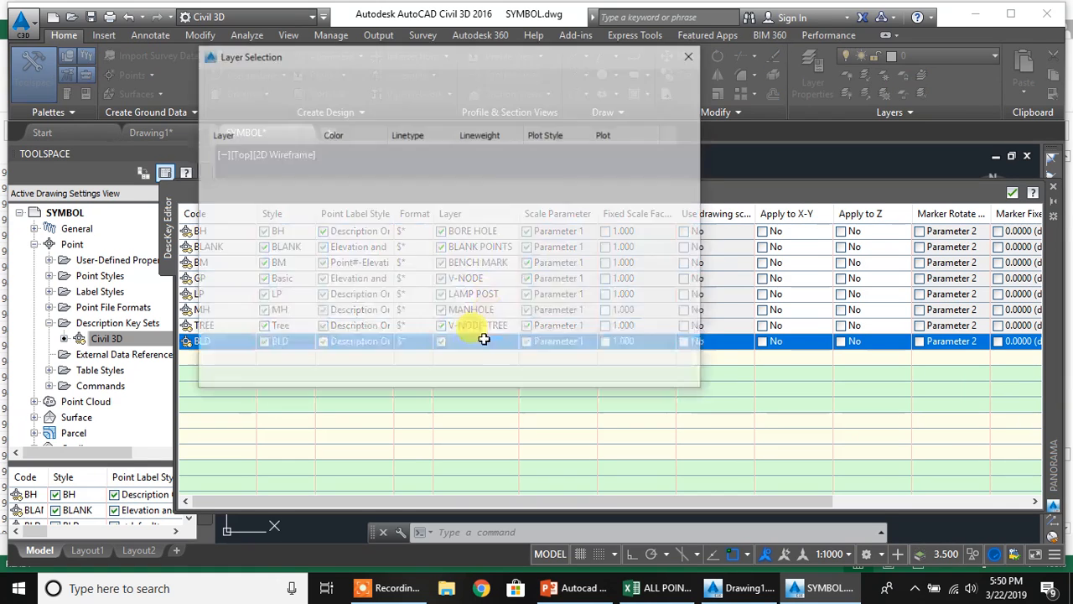
left_click(302, 245)
left_click(265, 270)
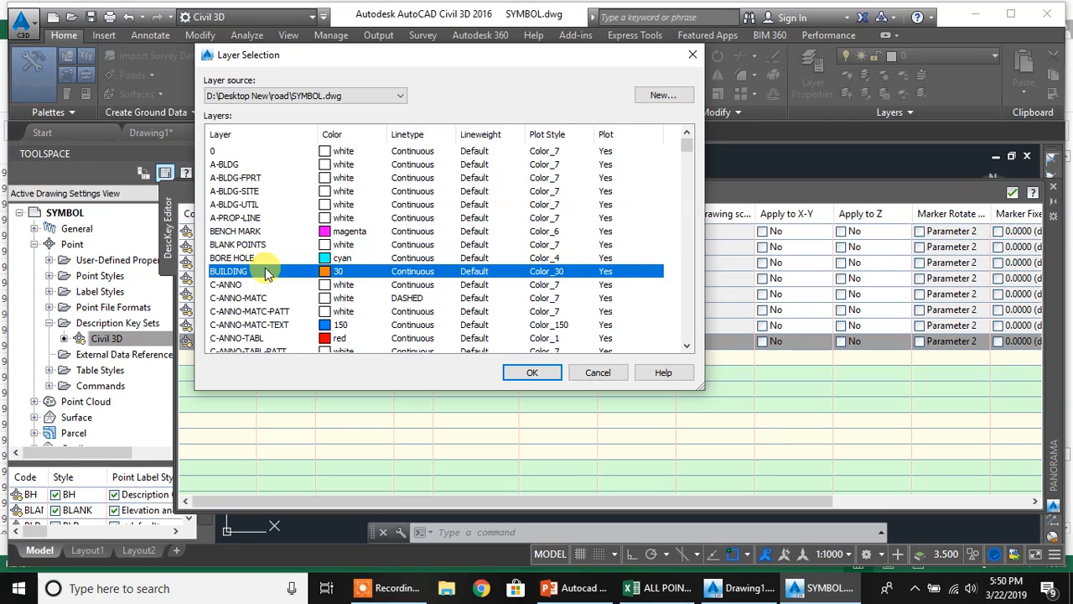
left_click(524, 372)
Add a new description key below BLD with the code ROAD
left_click(210, 342)
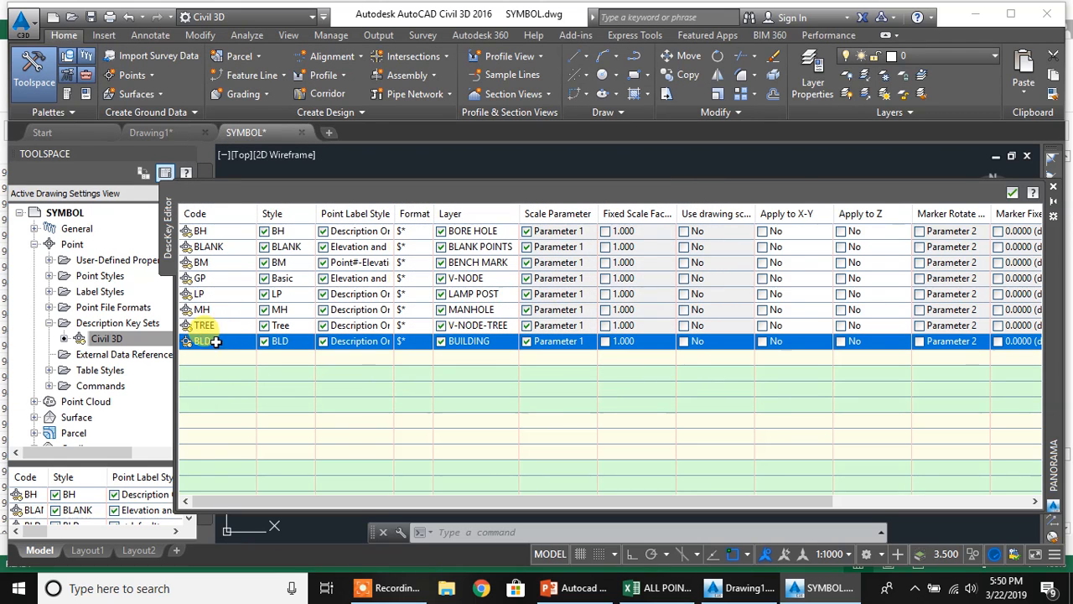
right_click(216, 342)
left_click(259, 352)
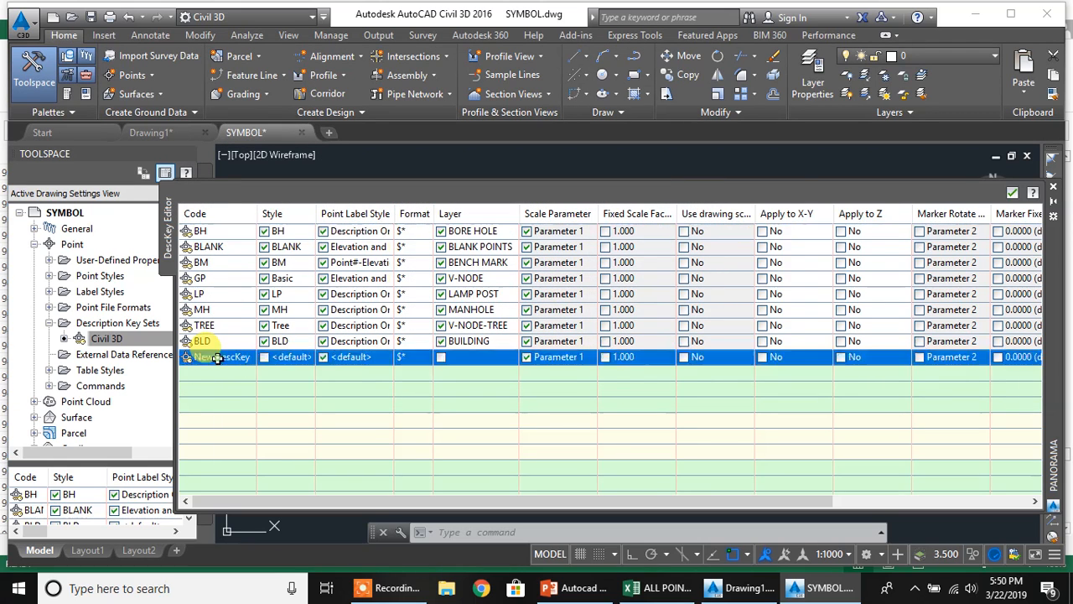
left_click(236, 358)
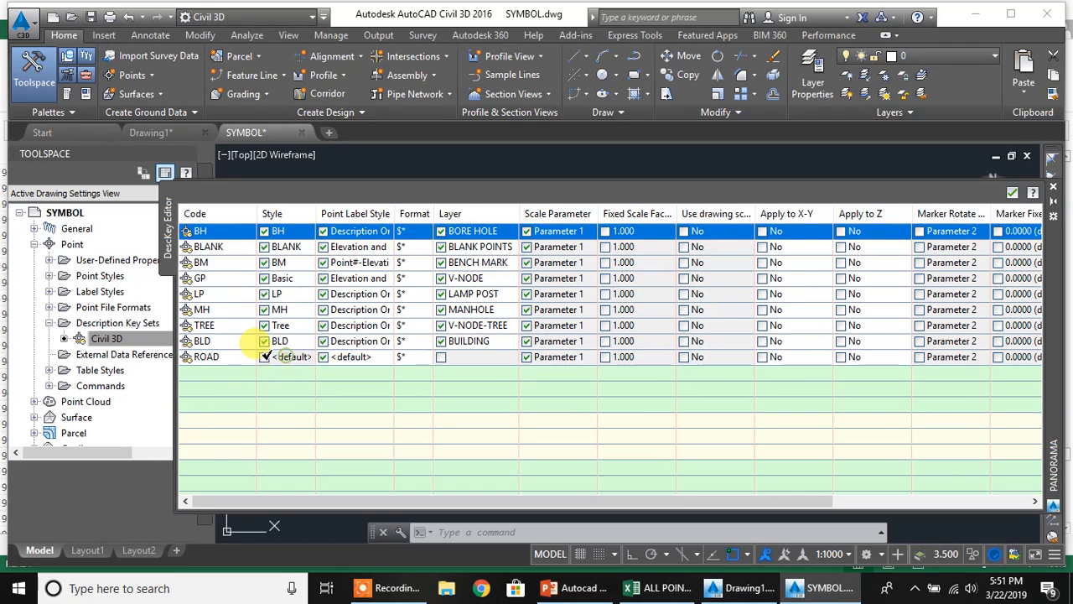
Create a new point style for the ROAD key, named and described ROAD, with a circled X as its custom marker
left_click(266, 356)
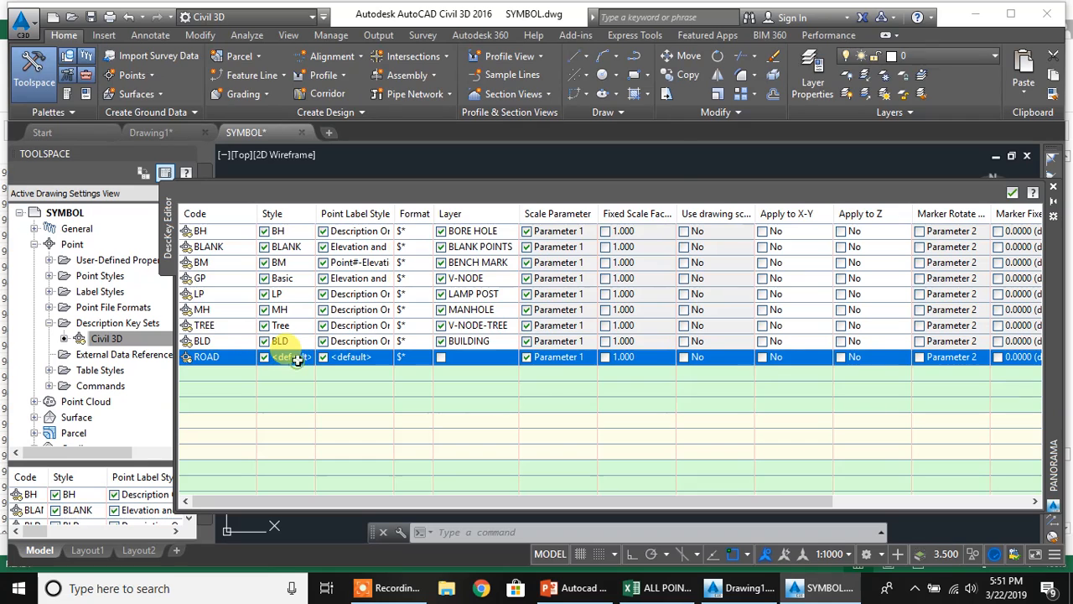
left_click(297, 359)
left_click(531, 238)
left_click(519, 248)
left_click(627, 234)
left_click(656, 252)
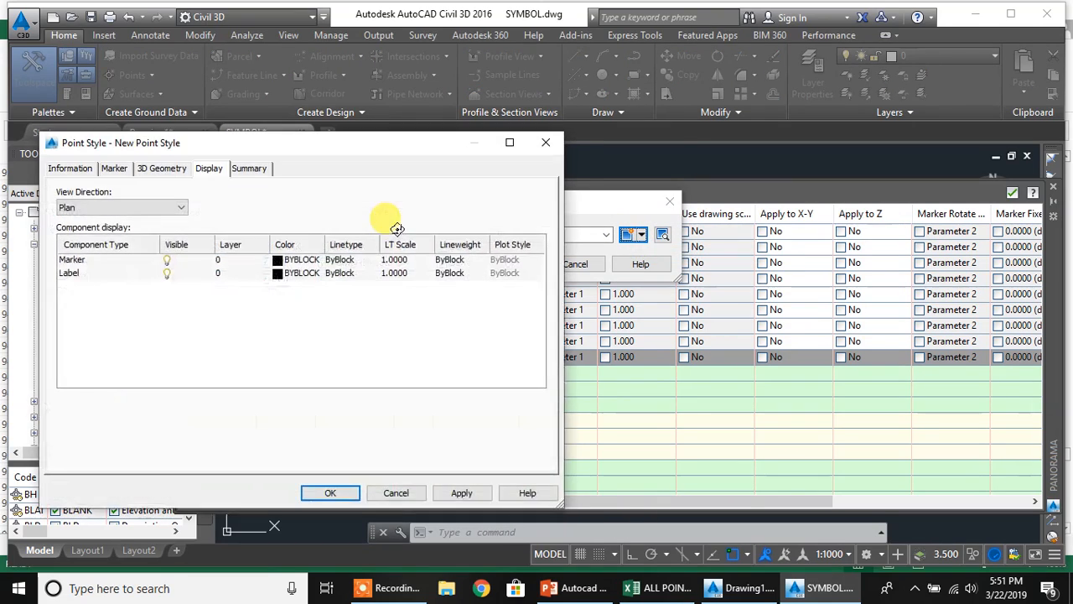
left_click(70, 169)
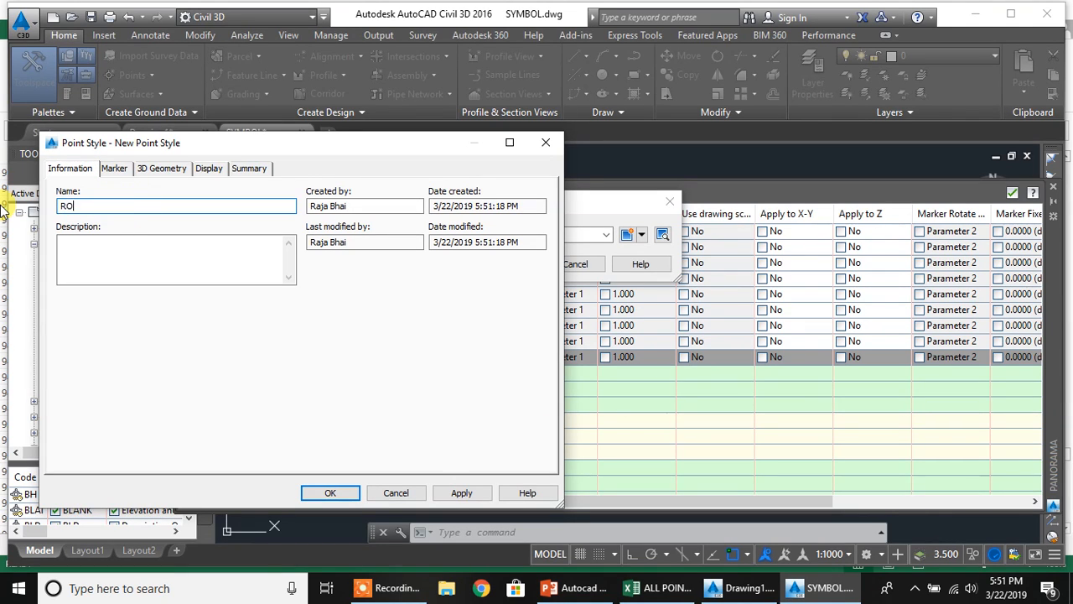
left_click(101, 260)
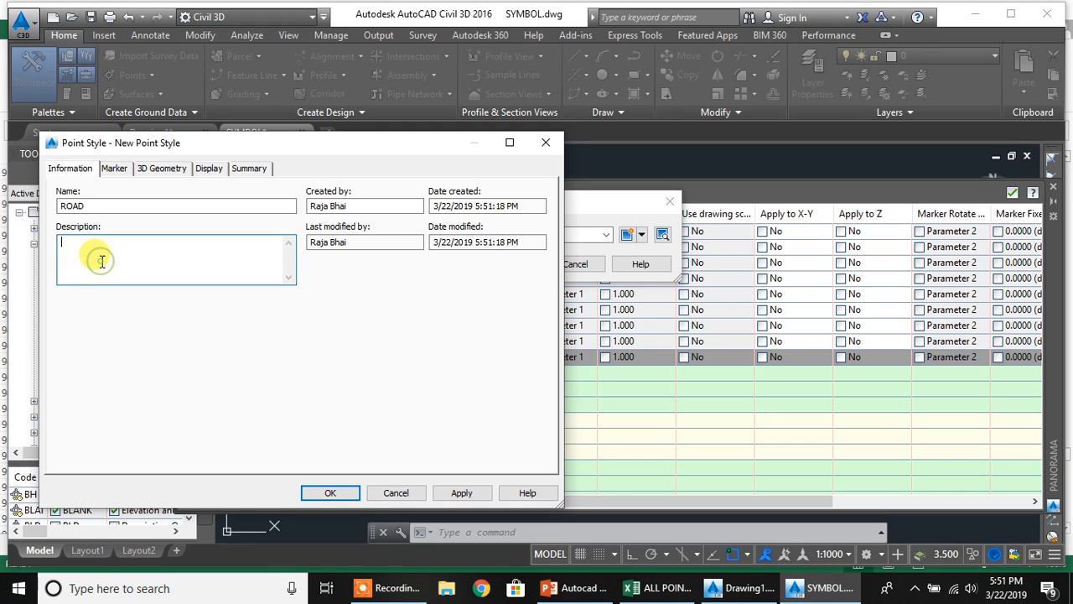
type("ROAD")
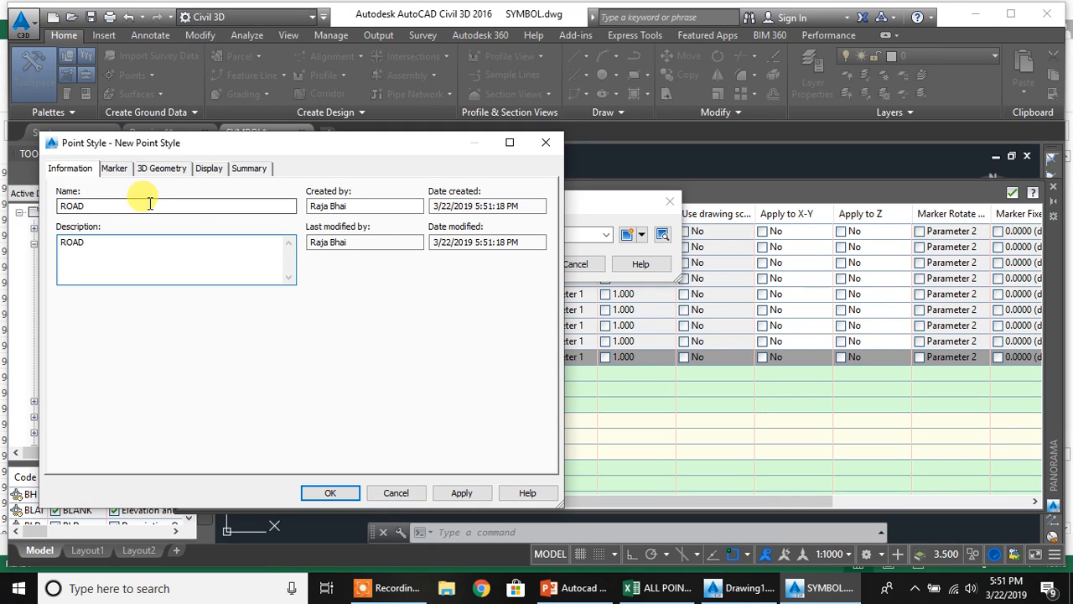
left_click(114, 168)
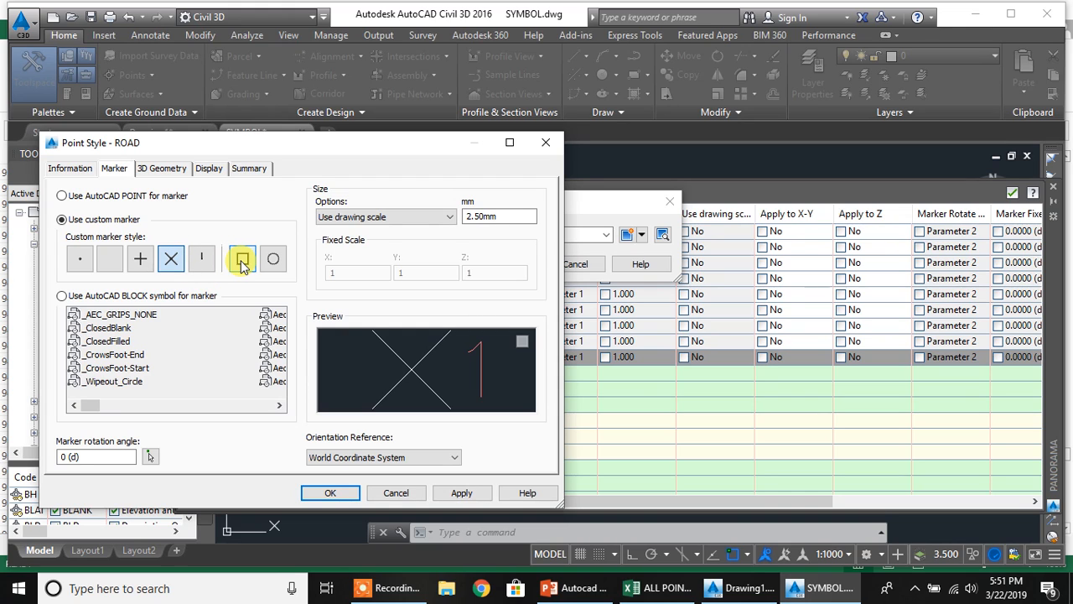
left_click(275, 261)
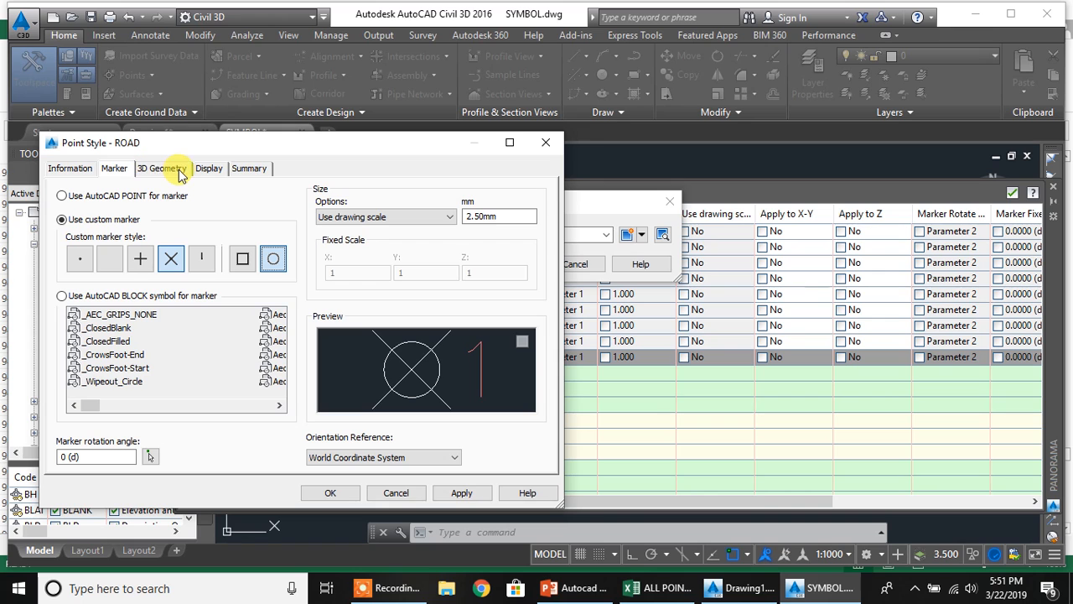
Create a layer named ROAD with color 160 and assign it to the marker component of the ROAD point style
left_click(207, 170)
left_click(221, 260)
left_click(221, 261)
left_click(644, 98)
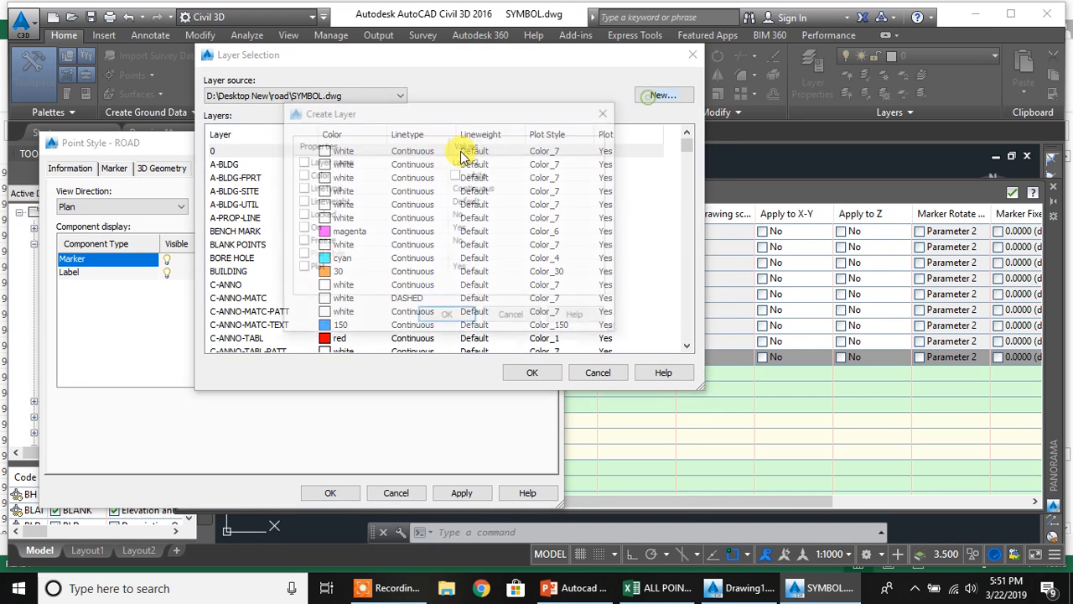
left_click(489, 159)
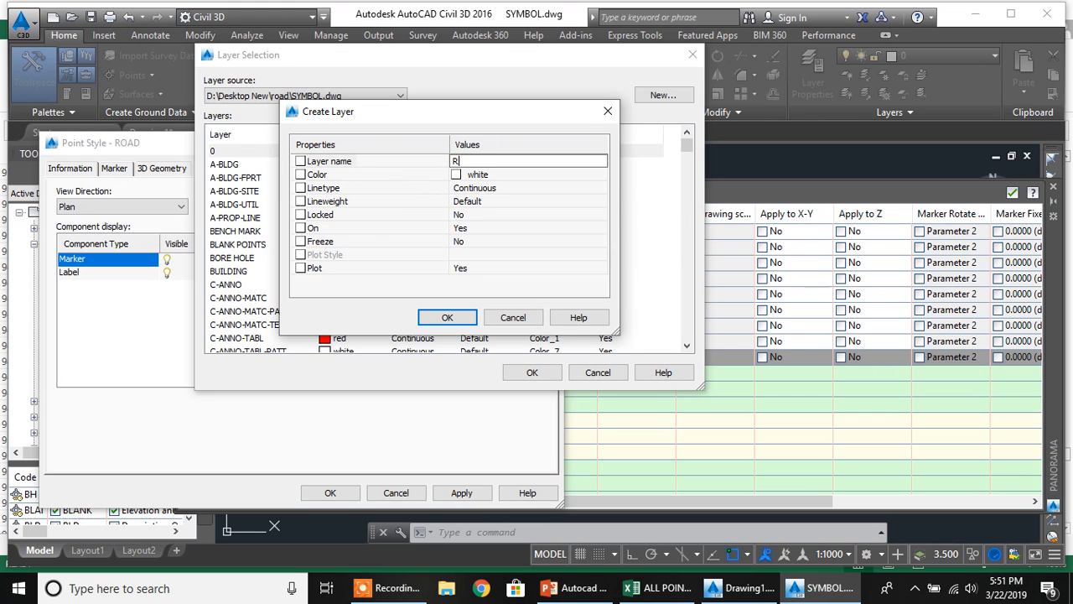
left_click(518, 177)
left_click(602, 175)
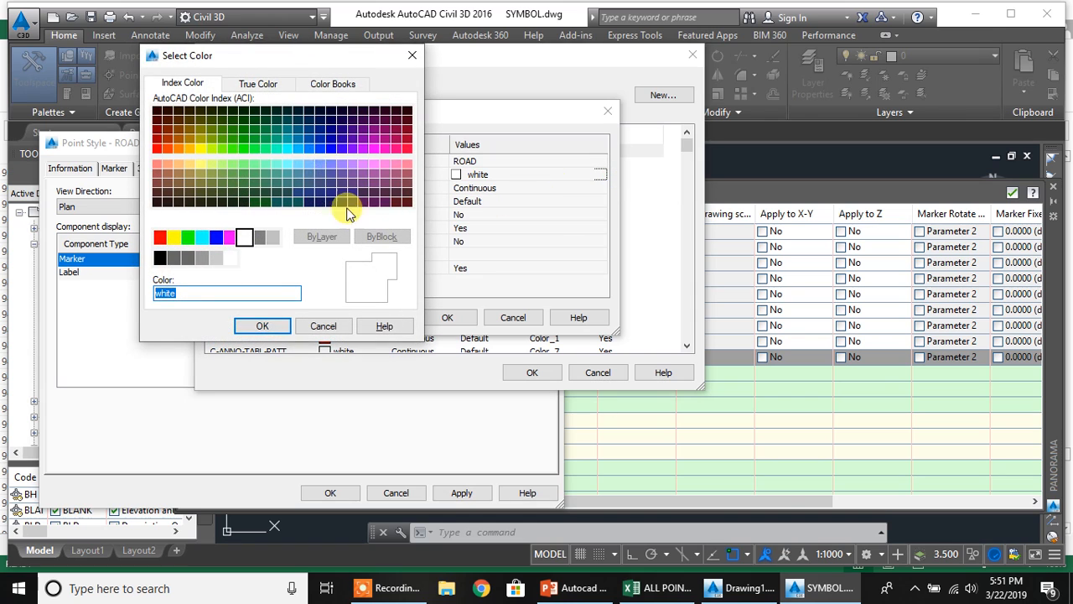
left_click(323, 152)
left_click(277, 327)
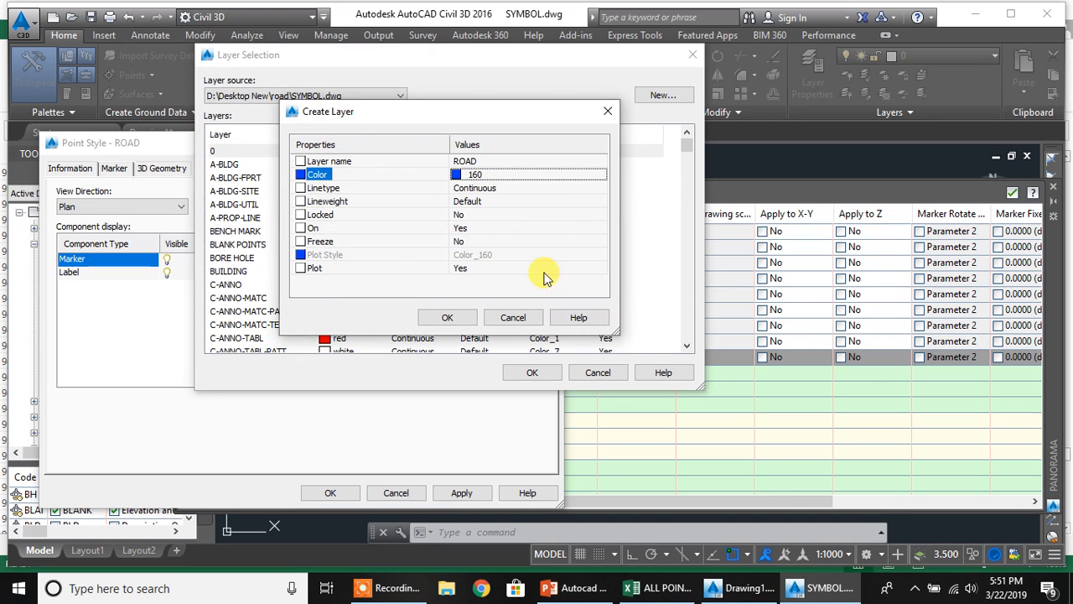
left_click(446, 318)
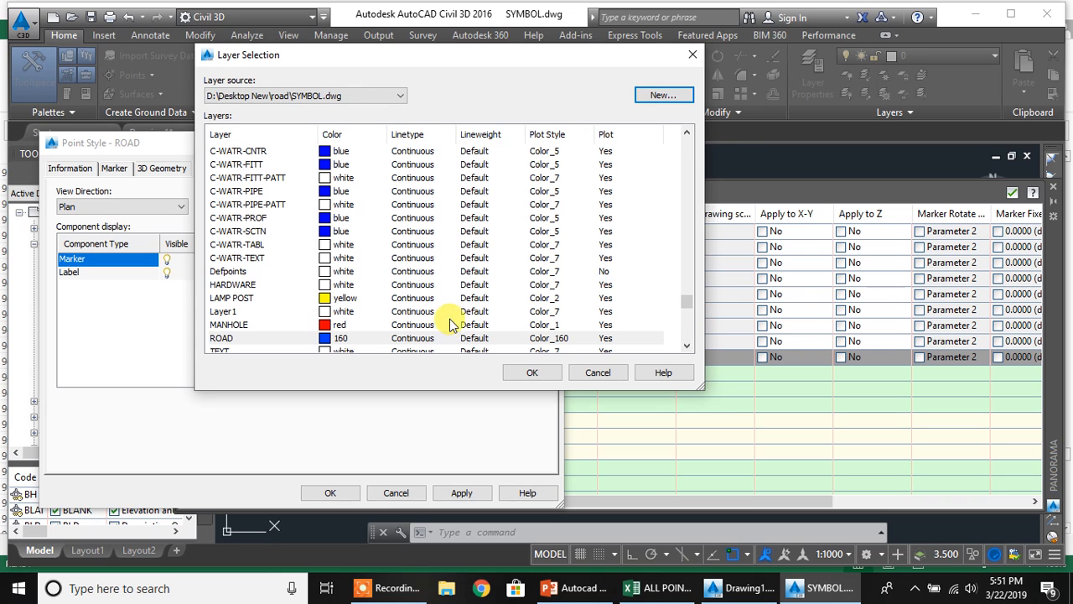
left_click(537, 373)
Set the ROAD point style's marker color to ByLayer and assign the style to the ROAD description key
left_click(303, 262)
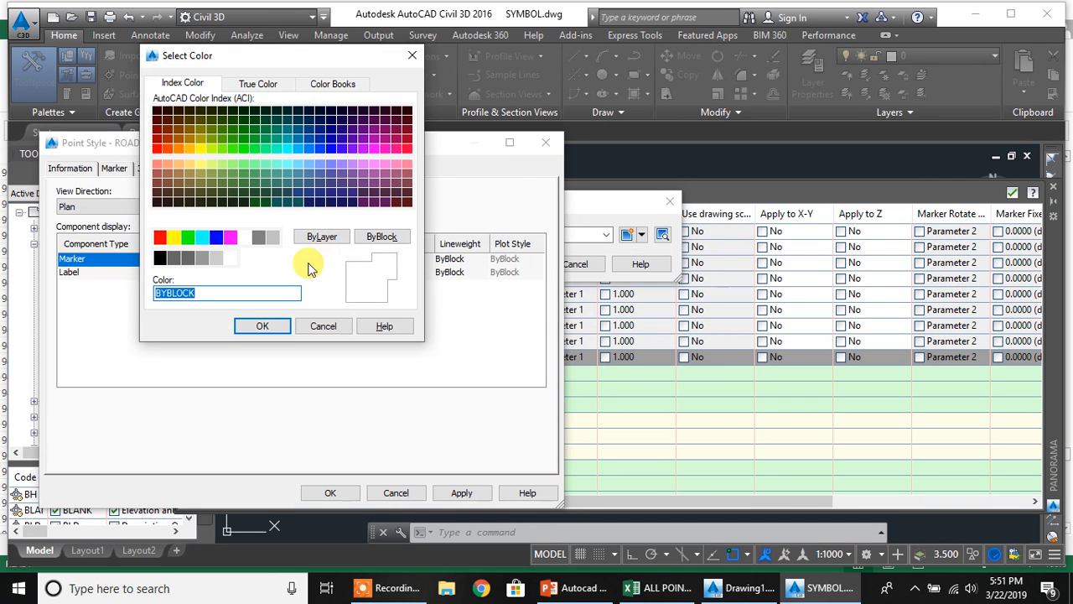
left_click(321, 236)
left_click(262, 326)
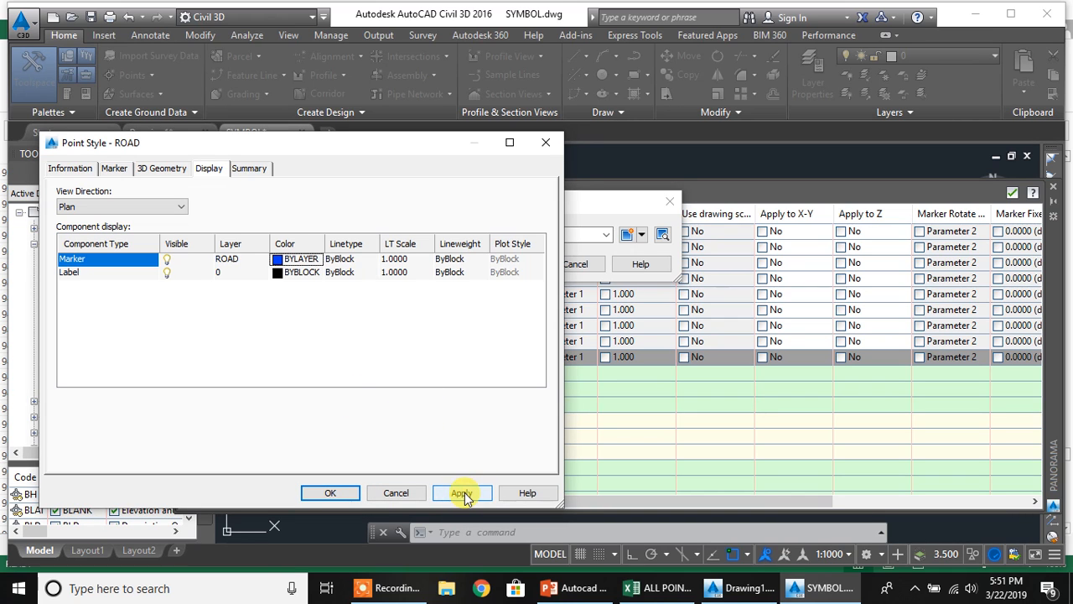
left_click(330, 492)
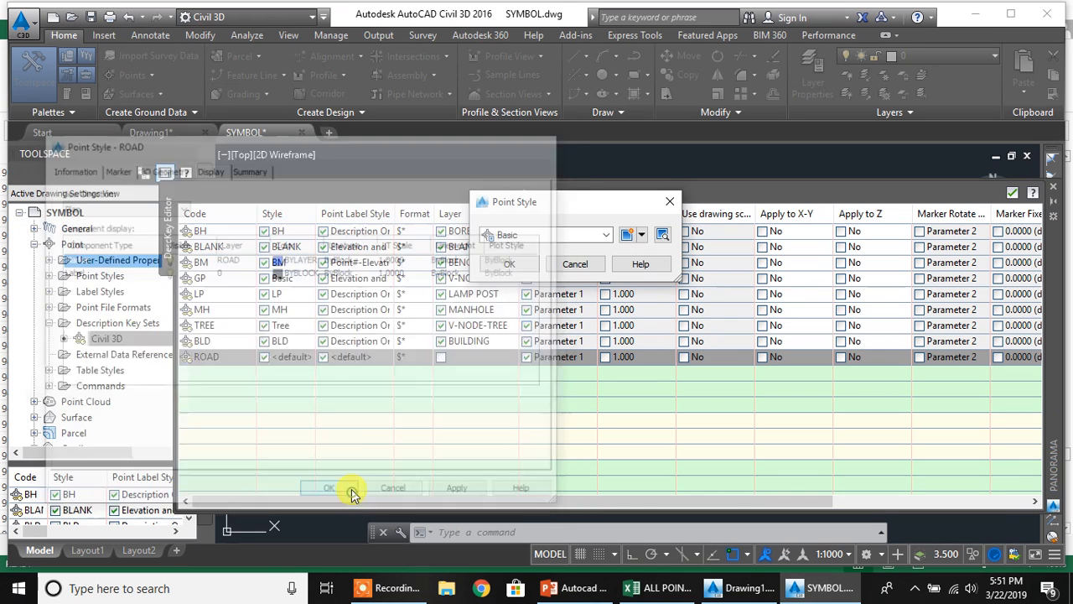
left_click(513, 262)
Assign the Description Only point label style to the ROAD description key
left_click(207, 356)
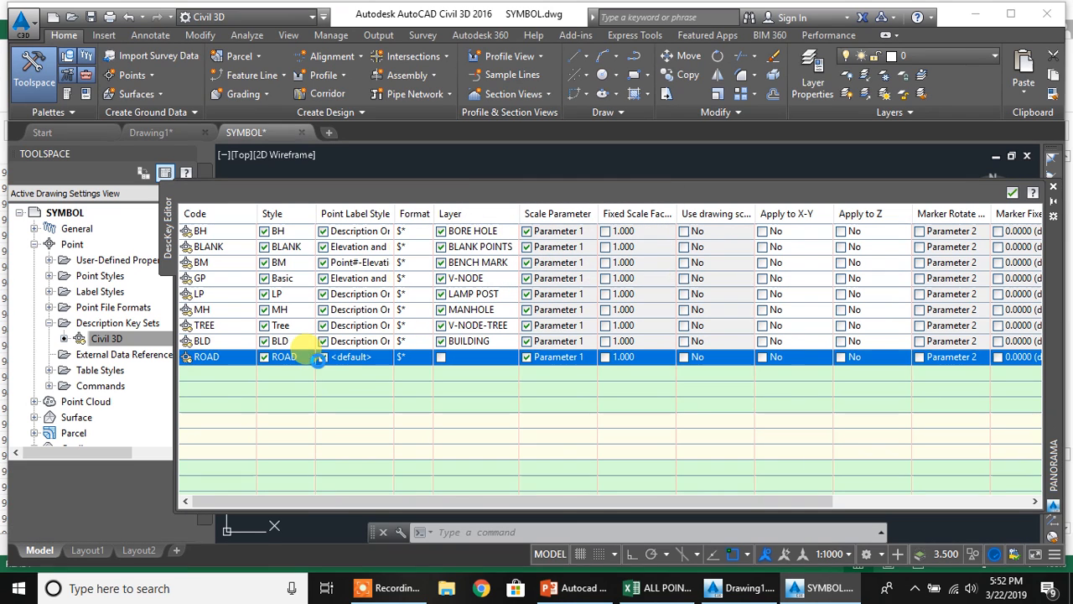
left_click(369, 359)
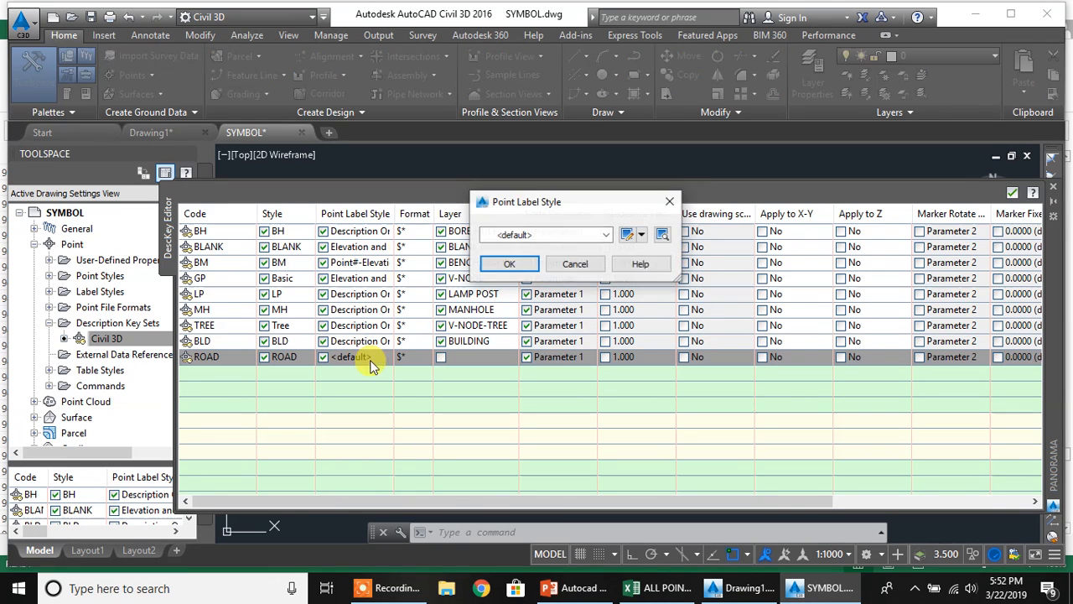
left_click(549, 234)
left_click(528, 252)
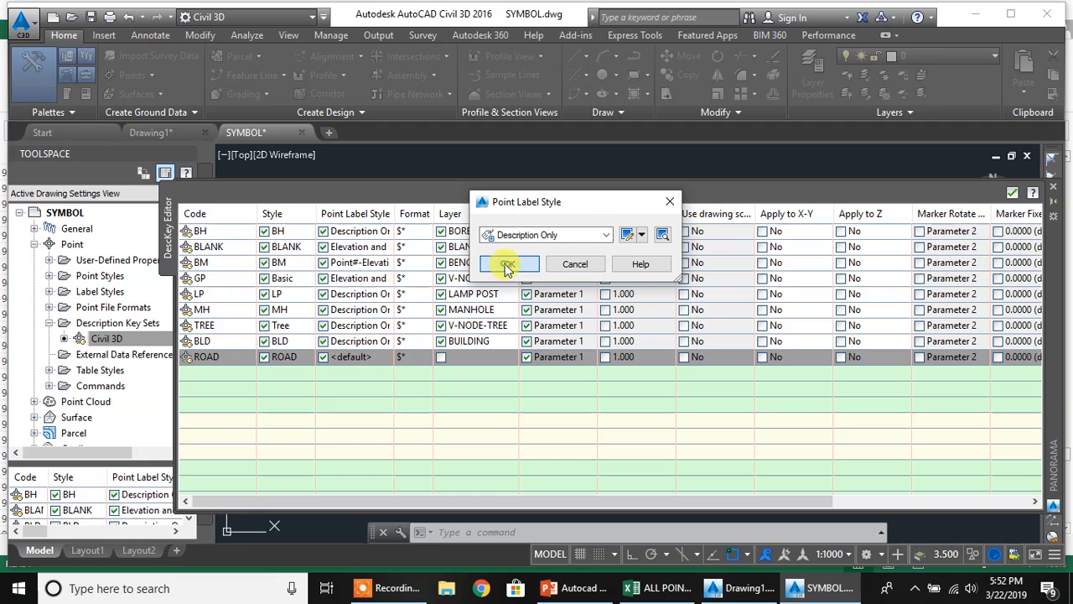
left_click(507, 265)
Enable the layer setting of the ROAD description key and assign the ROAD layer to it
left_click(419, 356)
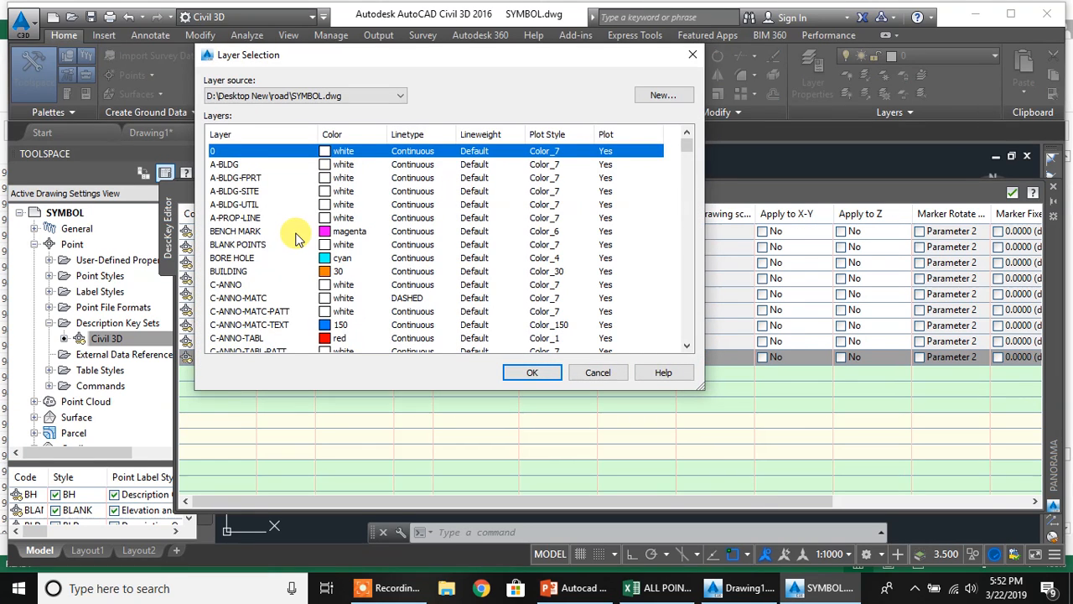
left_click(523, 374)
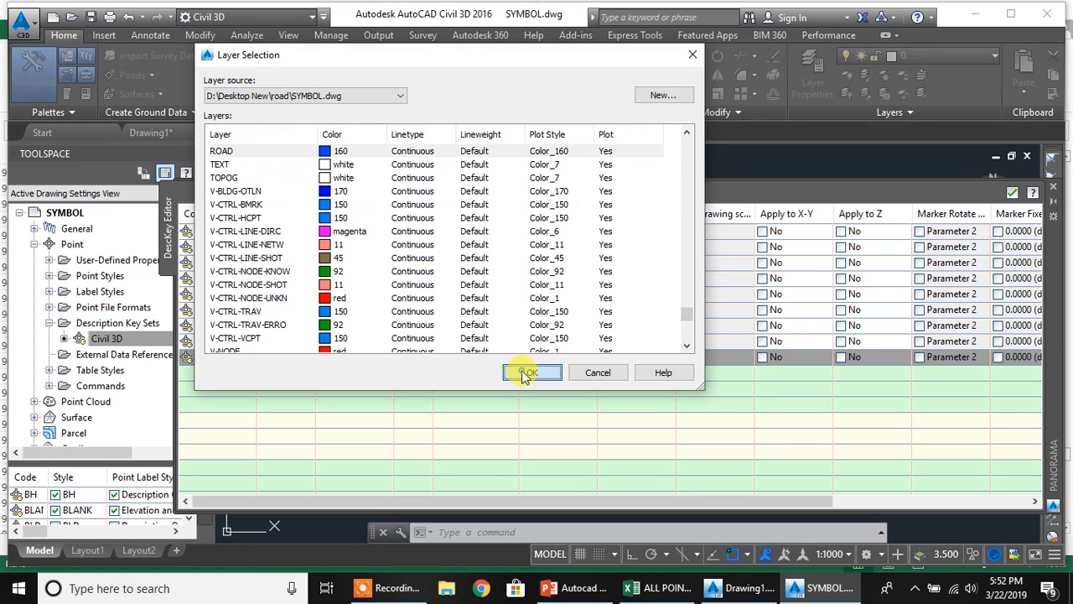
left_click(471, 359)
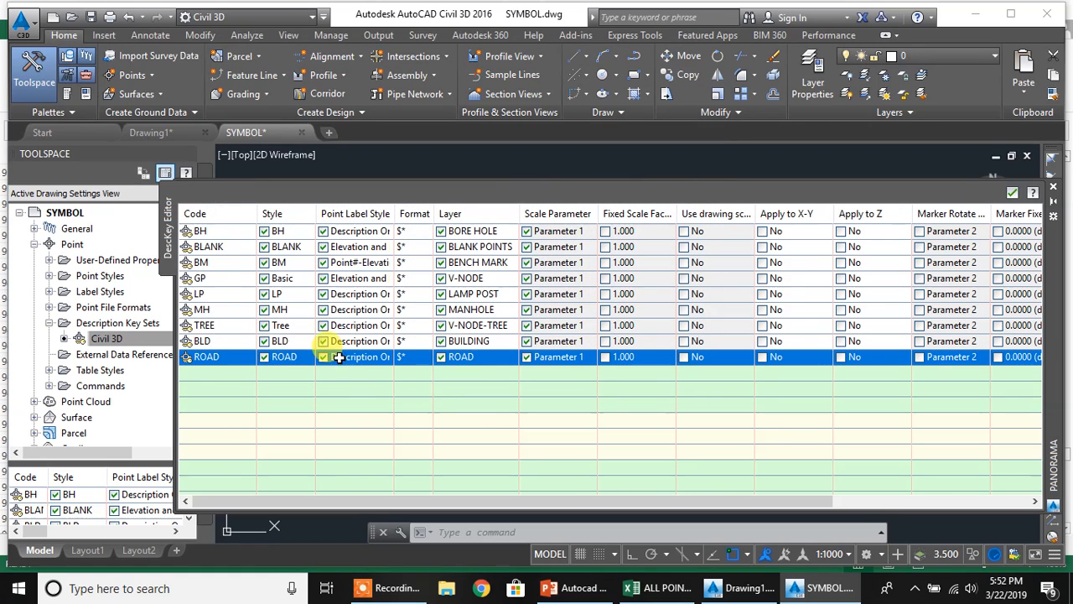
Add a new description key below ROAD with the code LNDSCP
right_click(226, 356)
left_click(261, 363)
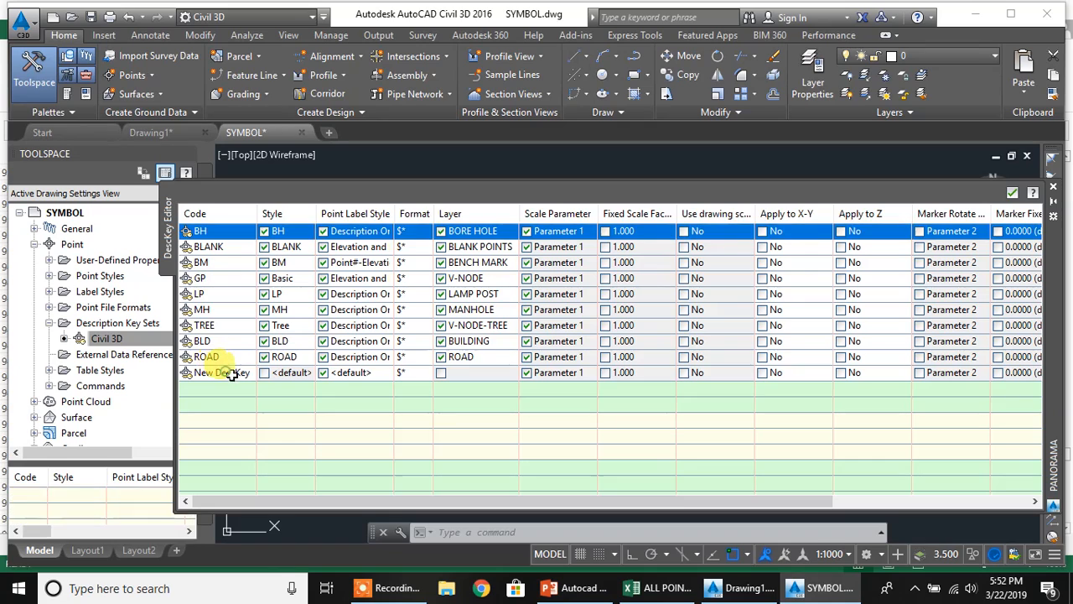
left_click(233, 374)
left_click(238, 374)
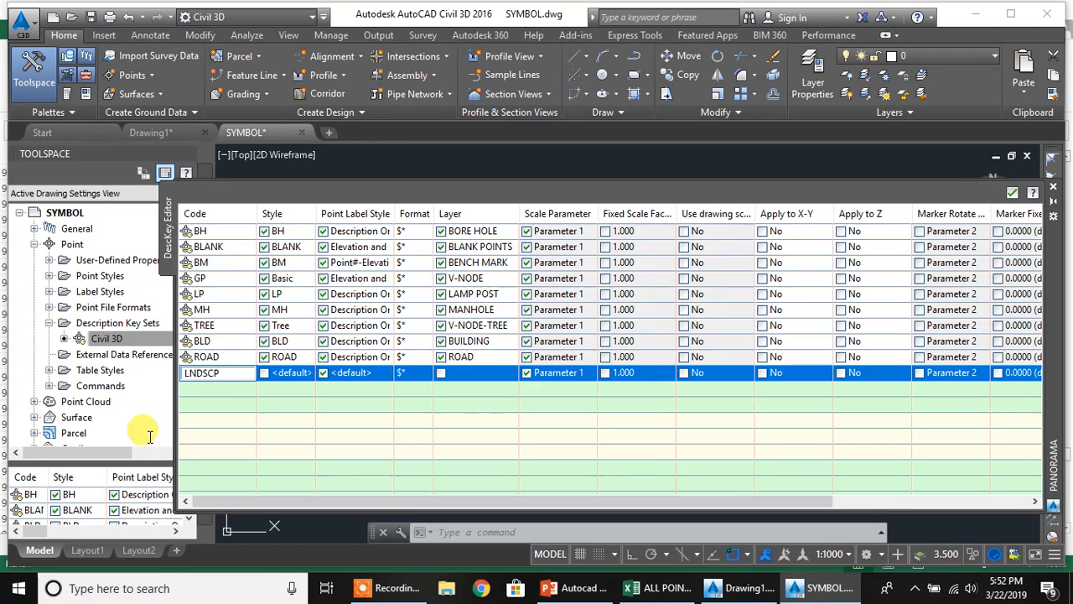
Enable the style setting of the LNDSCP description key and start creating a new point style for it
left_click(265, 377)
left_click(264, 373)
left_click(284, 373)
left_click(523, 233)
left_click(520, 252)
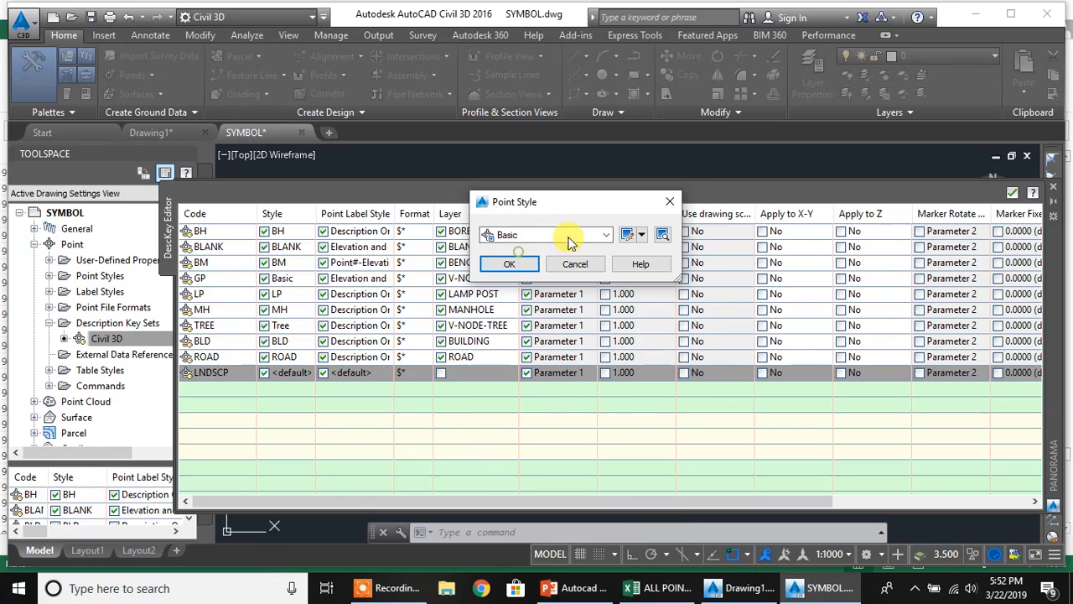
left_click(641, 235)
left_click(628, 253)
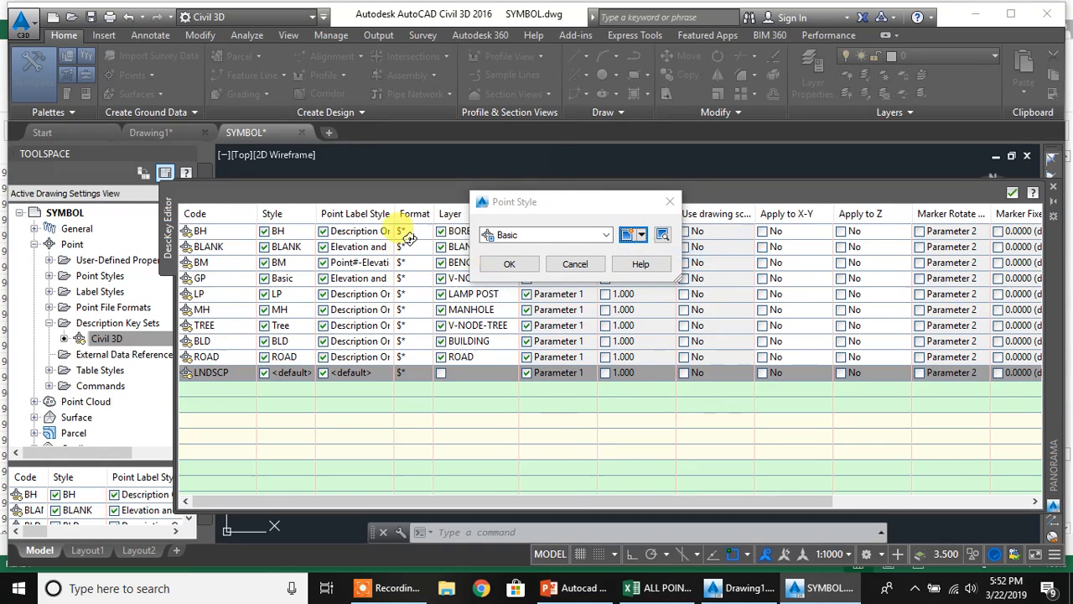
Name the new point style LNDSCP with the description LANDSCAPE, and add a square outline to its custom X marker
left_click(69, 169)
left_click_drag(159, 205, 4, 196)
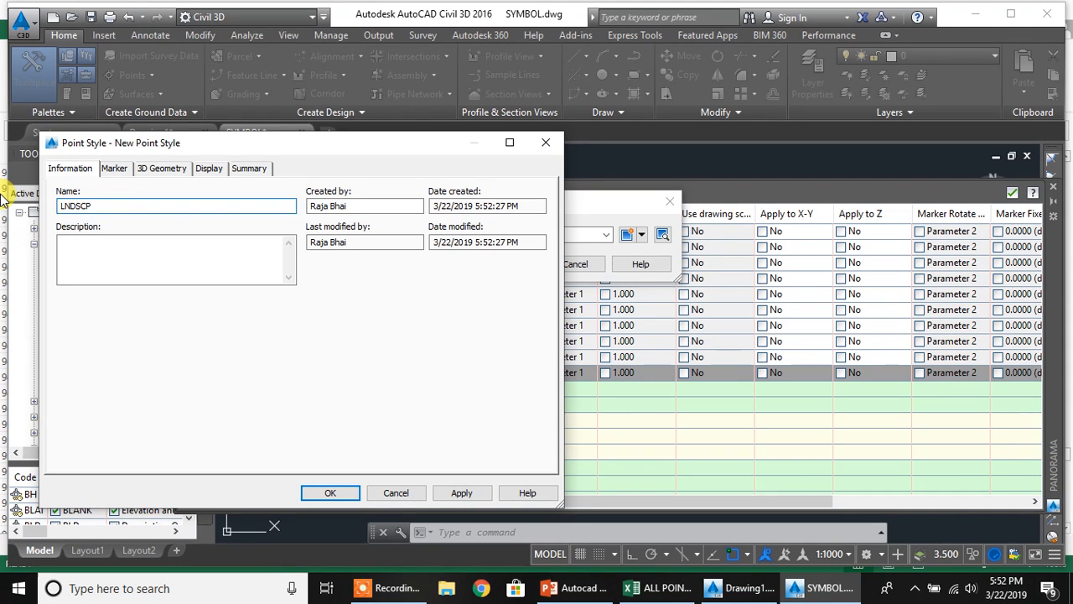
left_click(130, 256)
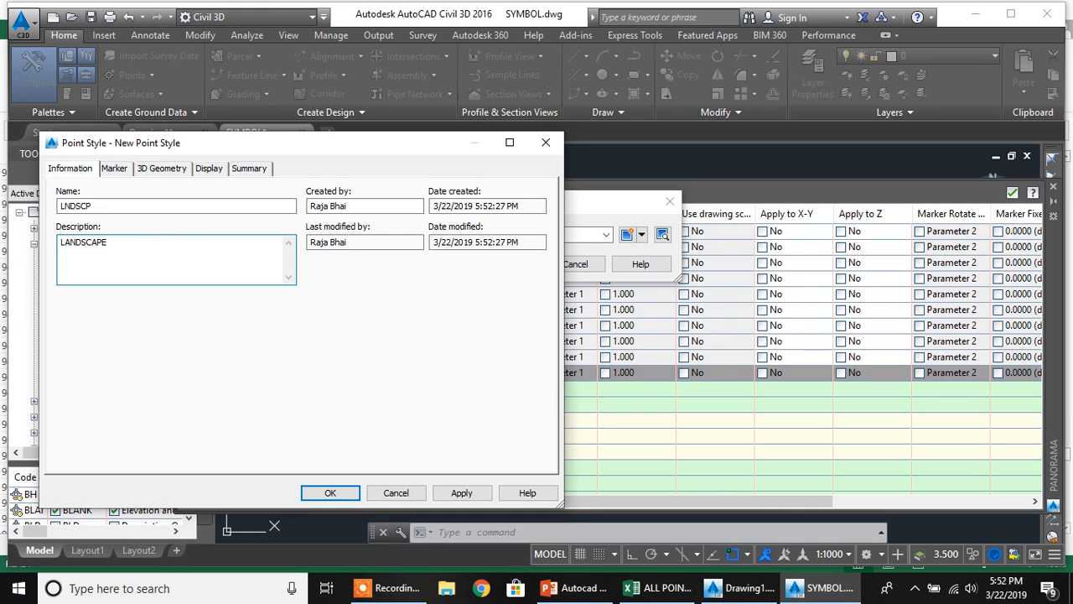
left_click(114, 167)
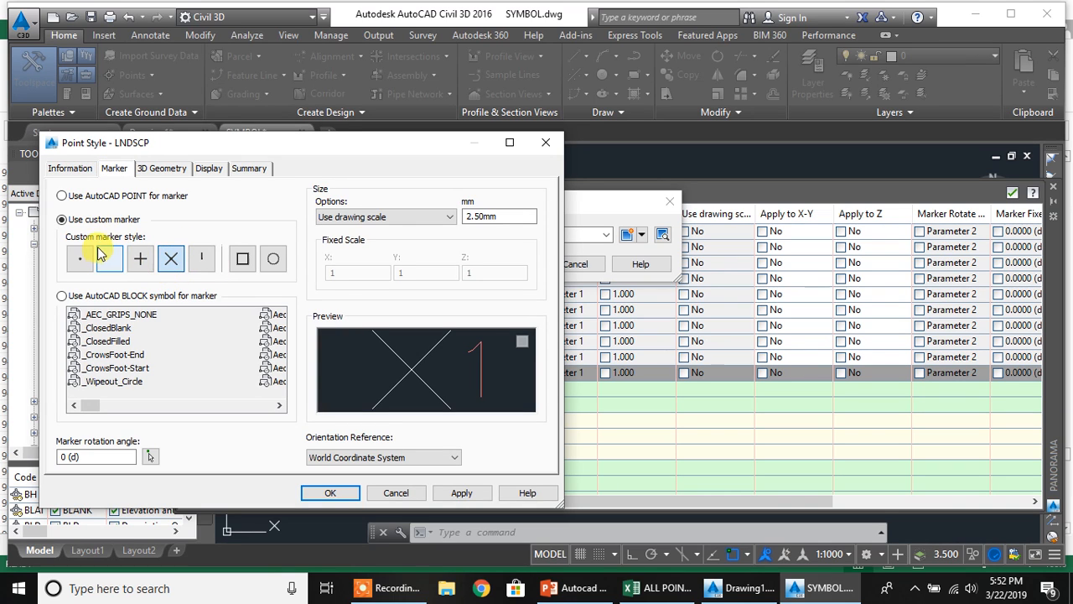
left_click(241, 261)
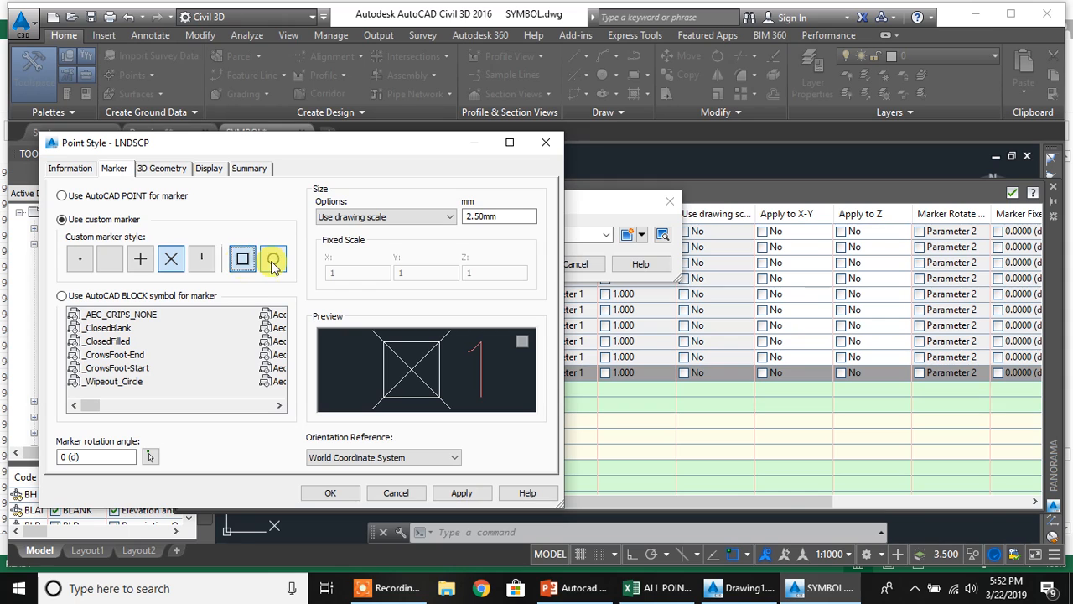
Create a LANDSCAPE layer with color 76 and assign it to the marker component of the LNDSCP point style
left_click(161, 169)
left_click(208, 171)
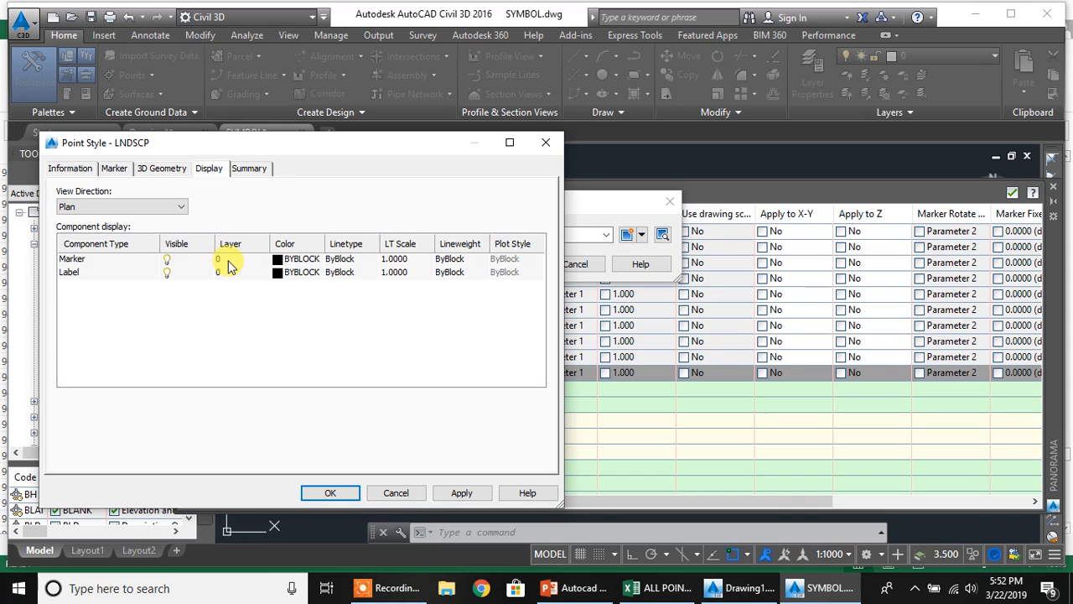
left_click(230, 266)
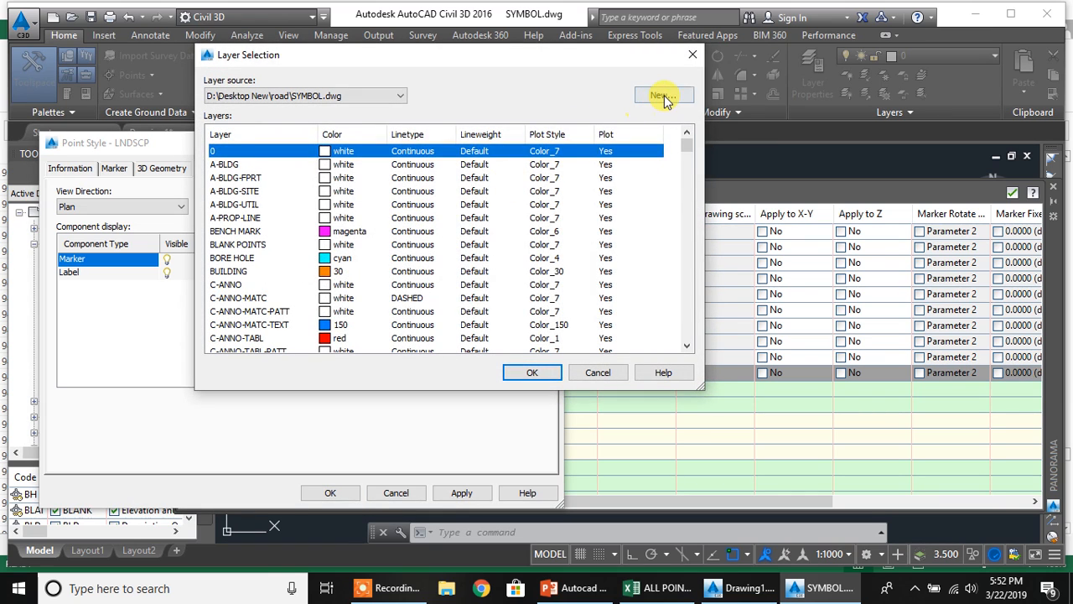
left_click(662, 96)
left_click(494, 161)
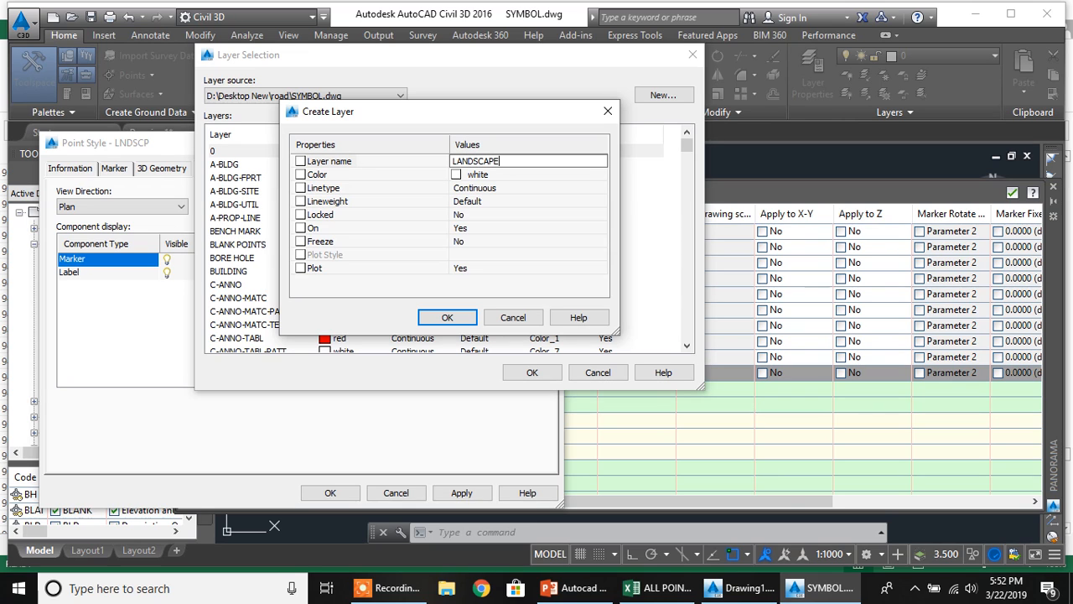
left_click(548, 180)
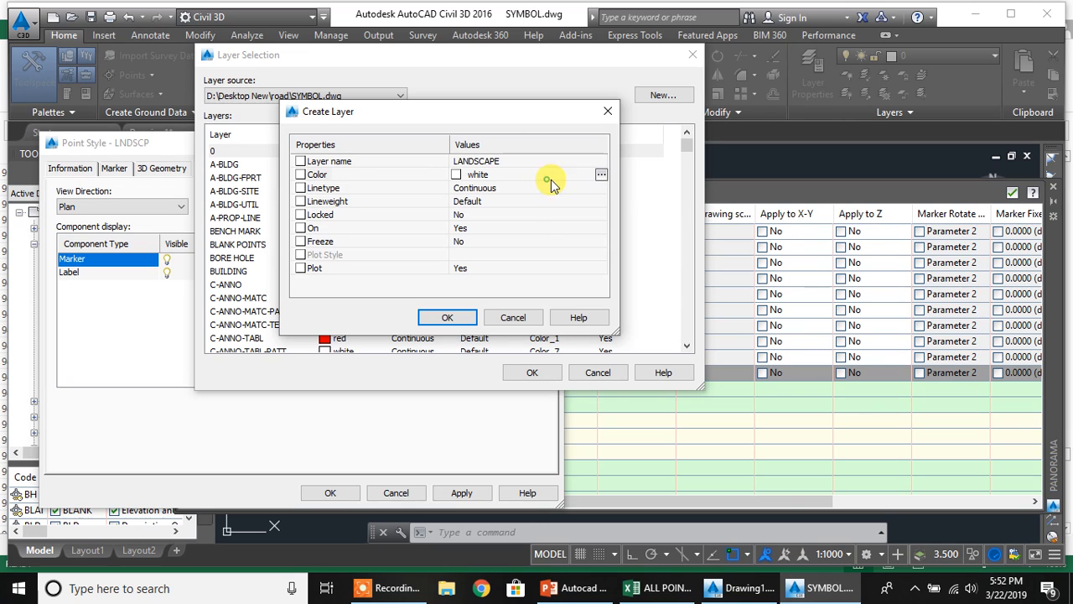
left_click(600, 176)
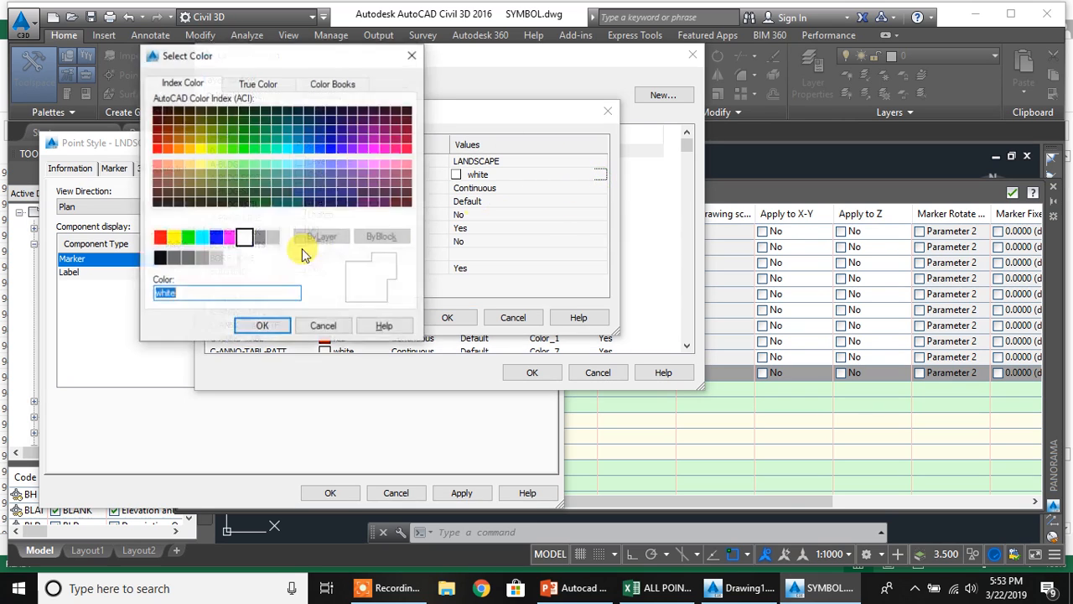
left_click(222, 125)
left_click(276, 326)
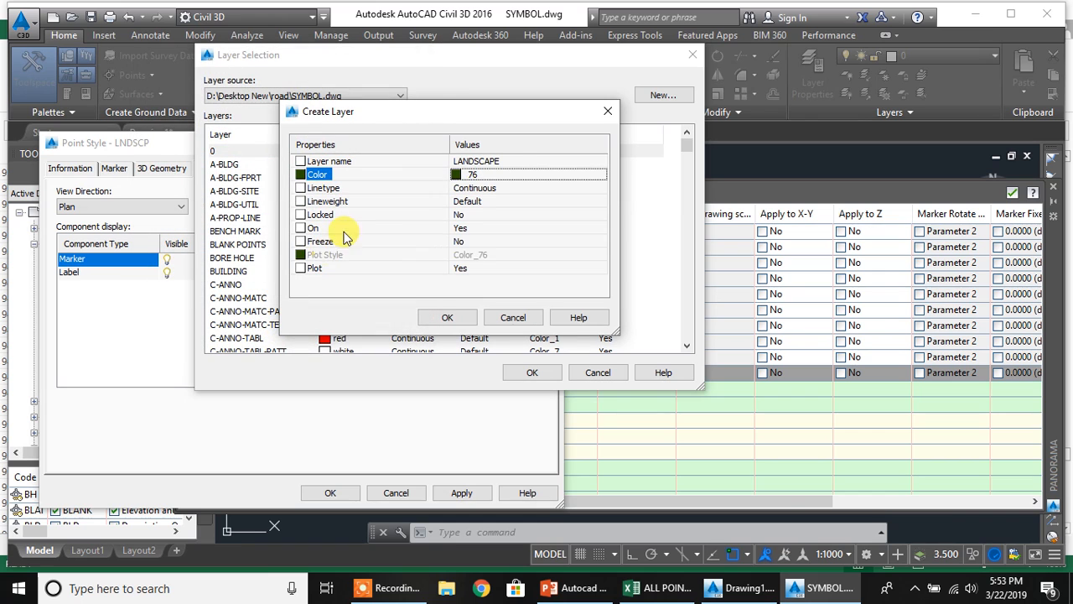
left_click(447, 318)
left_click(531, 375)
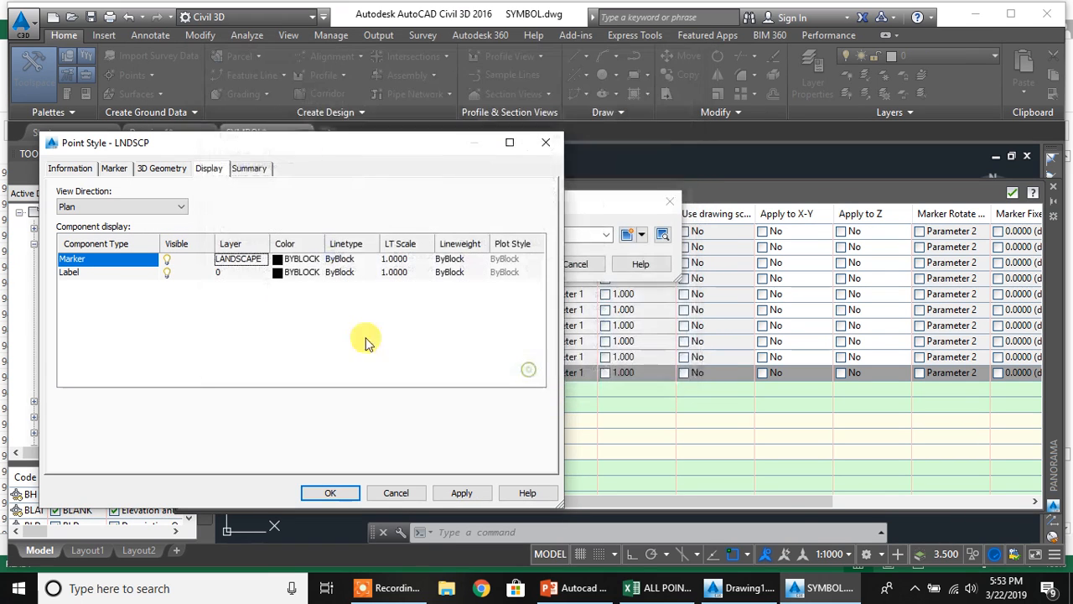
Set the LNDSCP point style's marker color to ByLayer and assign the style to the LNDSCP description key
left_click(297, 262)
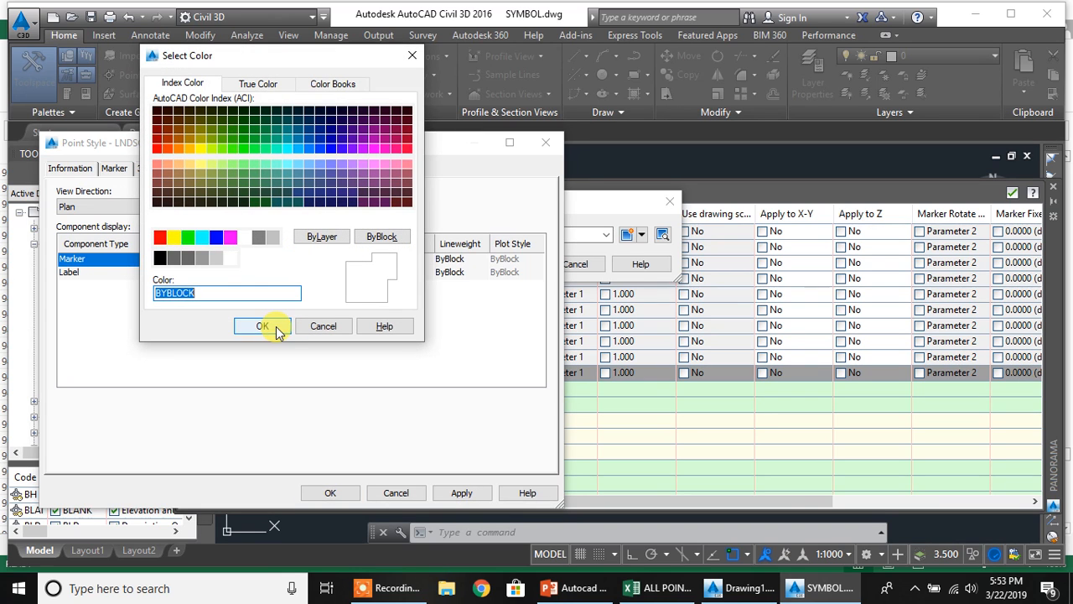
left_click(319, 243)
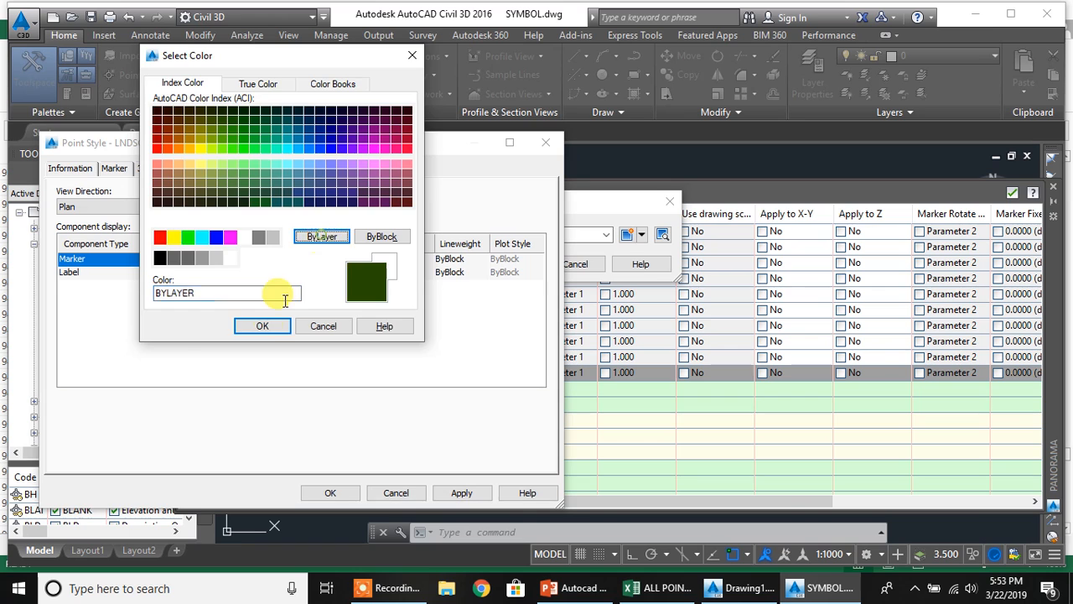
left_click(267, 326)
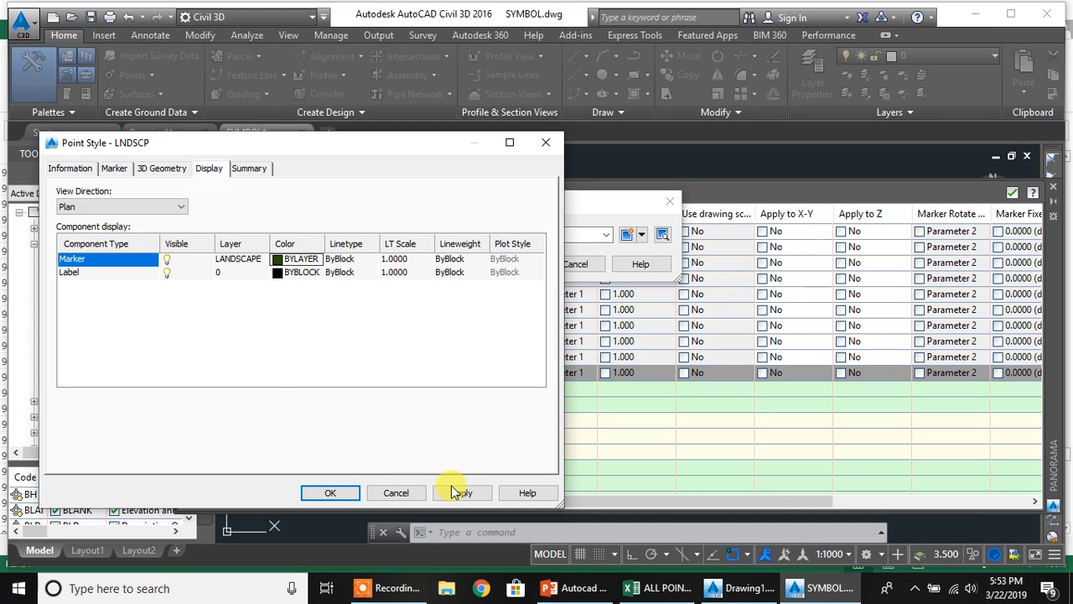
left_click(463, 495)
left_click(335, 493)
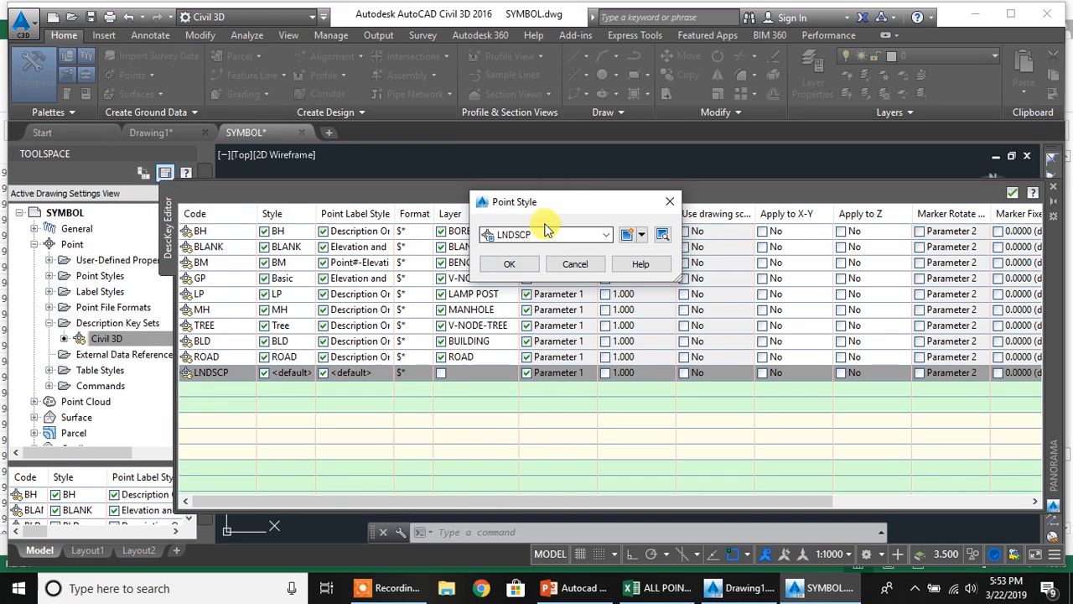
left_click(511, 265)
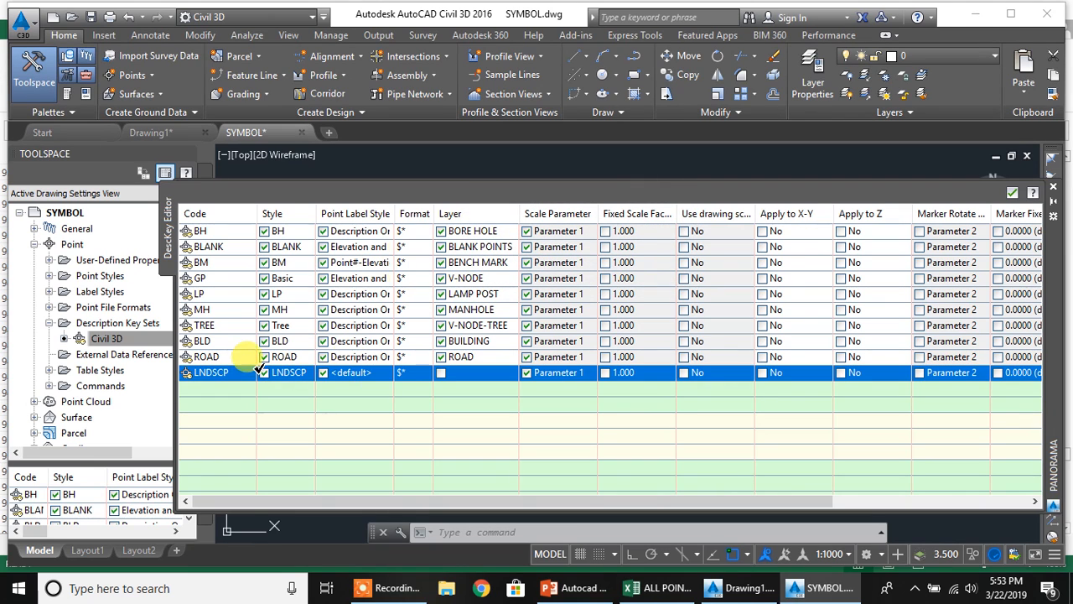
Assign the Description Only point label style to the LNDSCP description key
left_click(366, 373)
left_click(509, 235)
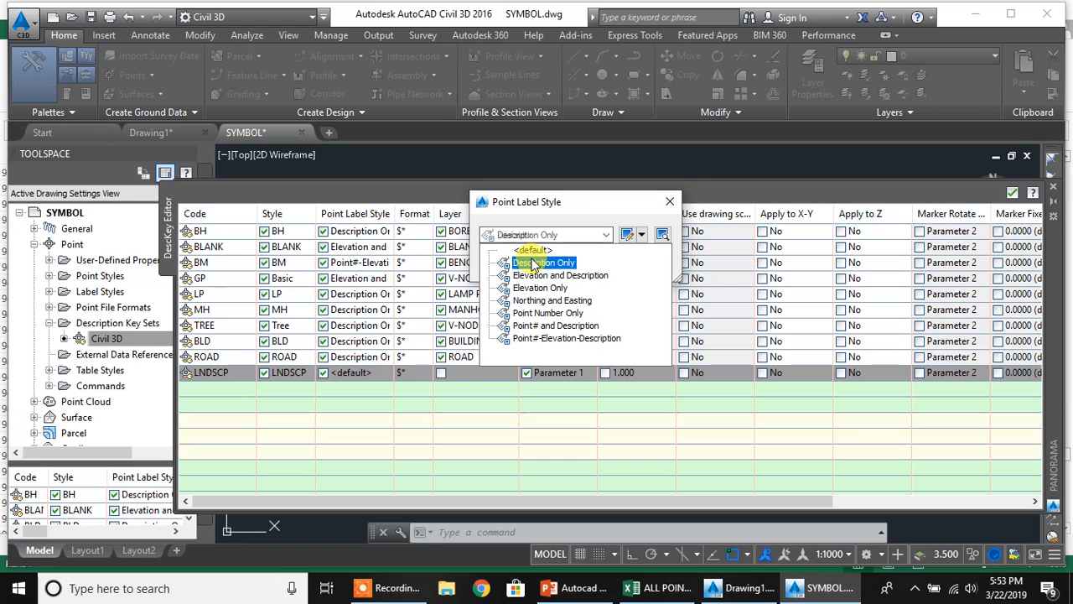
left_click(533, 263)
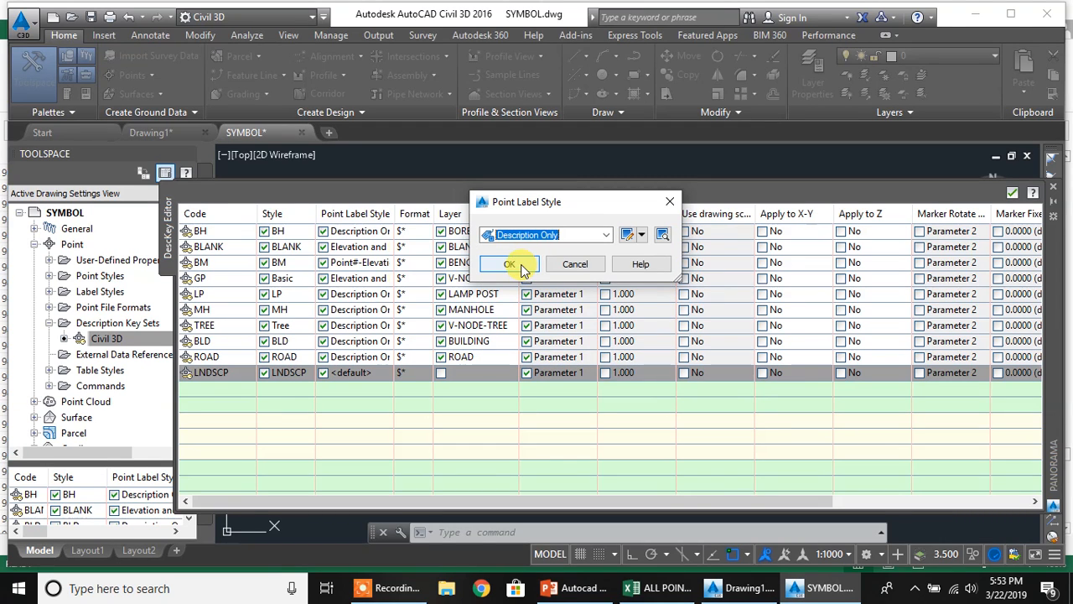
left_click(510, 264)
Assign the LANDSCAPE layer to the LNDSCP description key
left_click(464, 373)
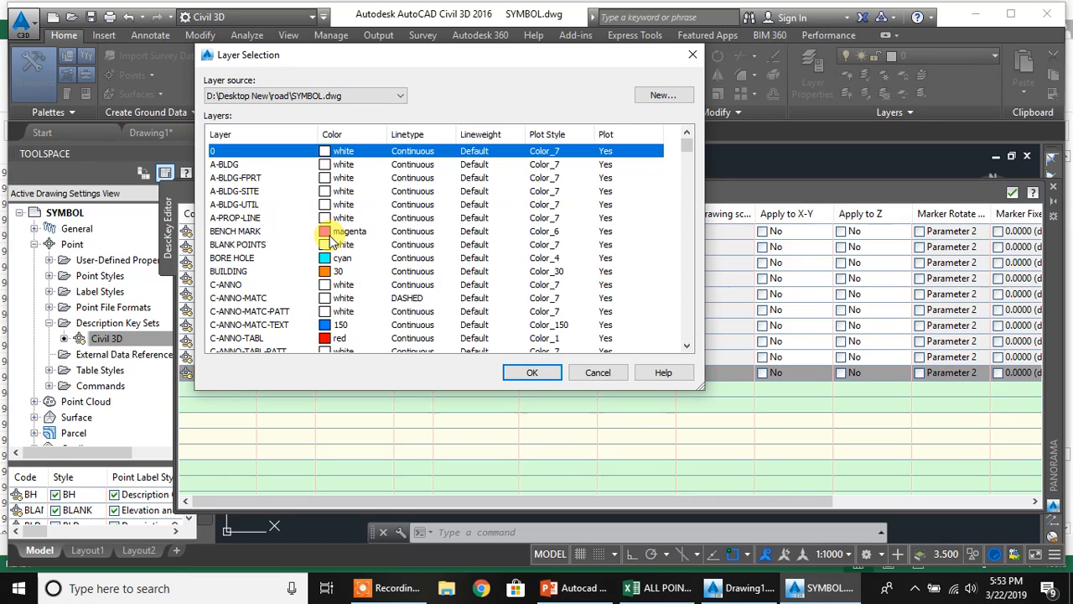
key("l")
left_click(226, 164)
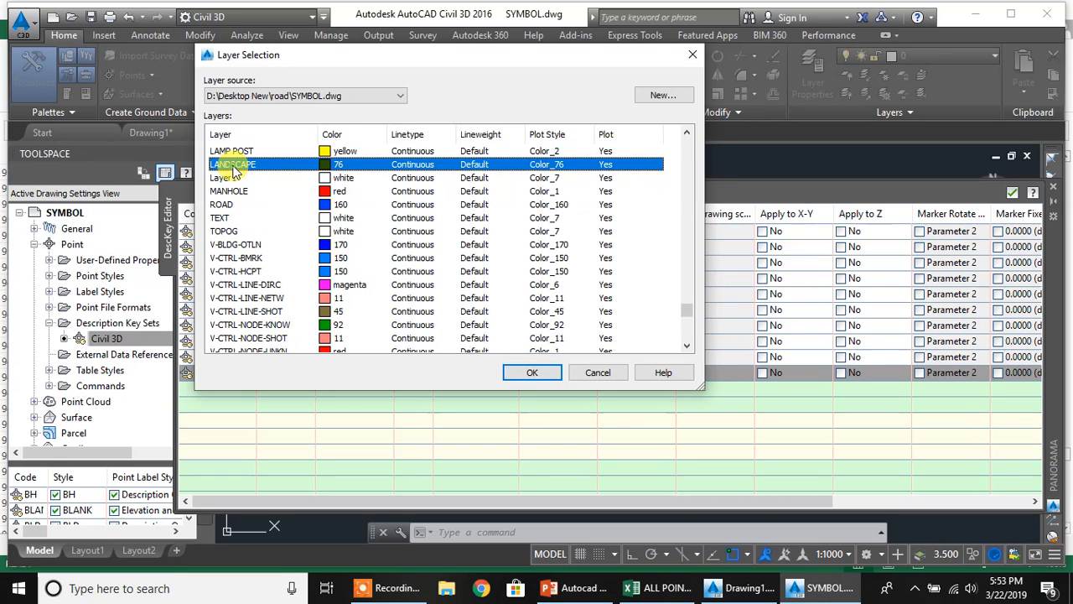
left_click(529, 372)
left_click(212, 370)
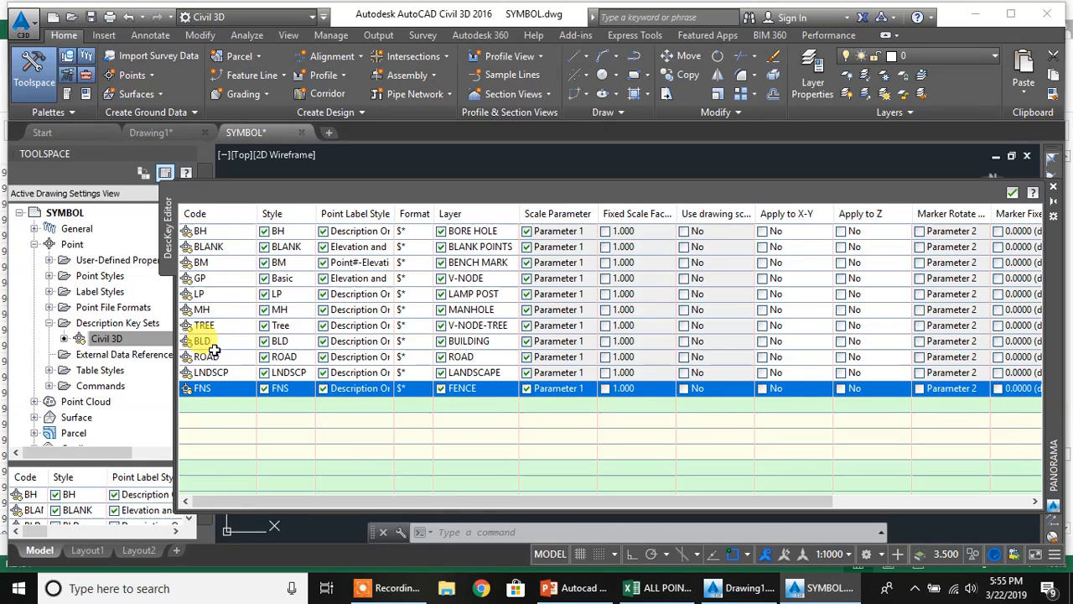
Switch to the ALL POINTS workbook in Excel and review the survey codes in column E through the last point
left_click(658, 588)
scroll(311, 338, "up", 20)
scroll(290, 307, "up", 20)
scroll(290, 307, "up", 20)
scroll(294, 335, "down", 12)
scroll(296, 359, "down", 20)
scroll(296, 365, "down", 20)
scroll(294, 370, "down", 20)
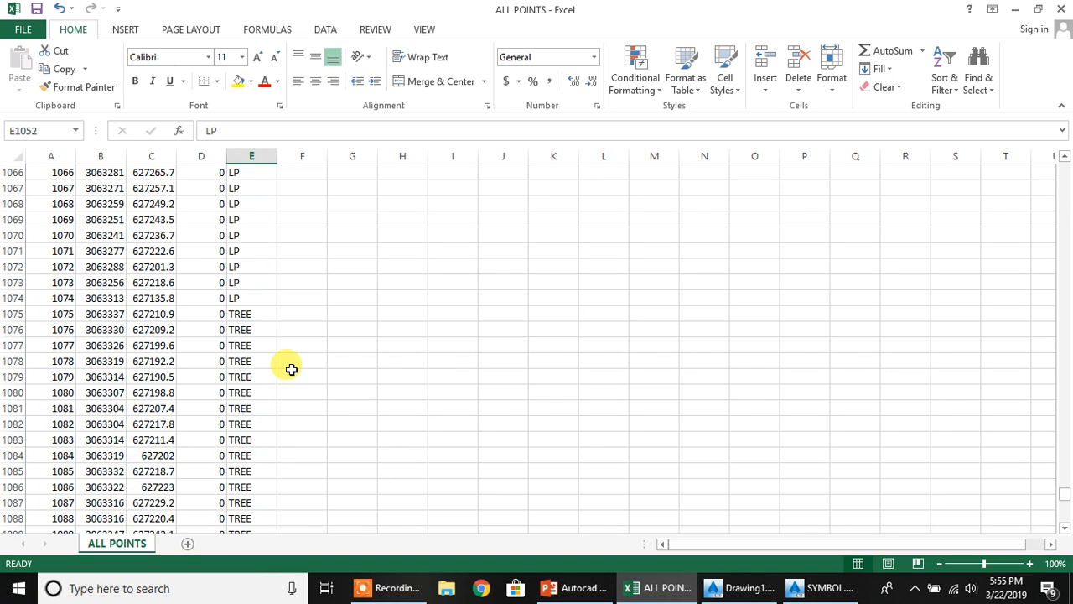
scroll(291, 369, "down", 20)
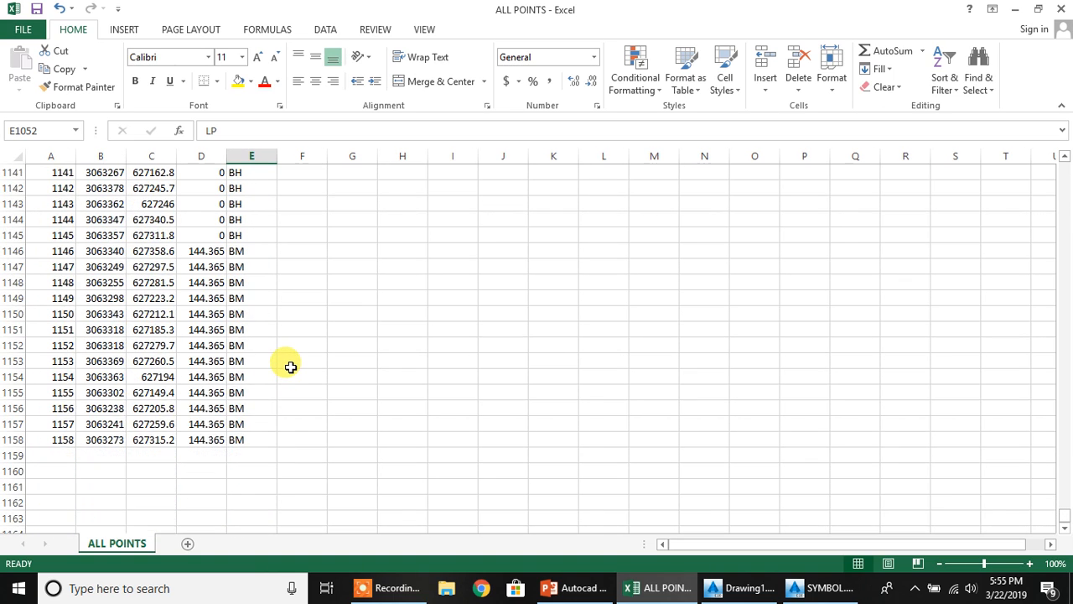
scroll(289, 366, "down", 1)
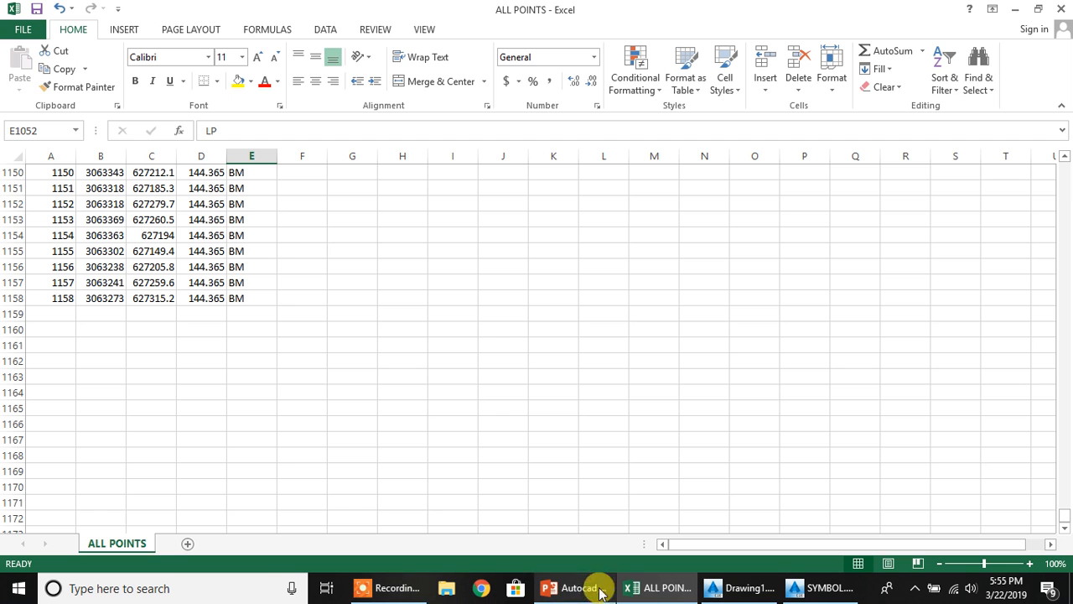
Switch back to SYMBOL.dwg in Civil 3D, then accept the description key edits and close the key editor
left_click(748, 588)
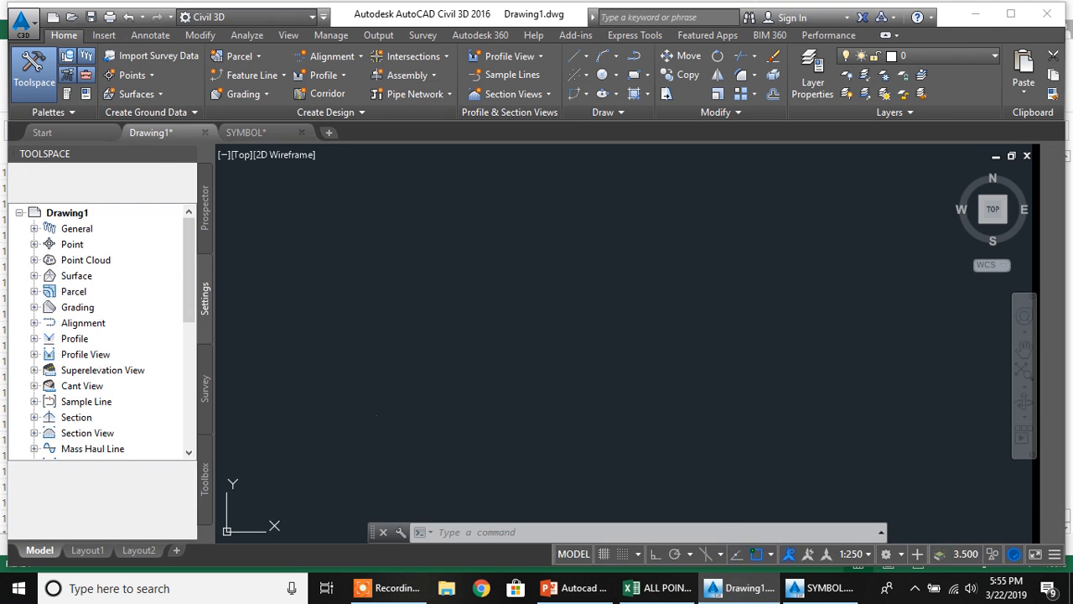
left_click(803, 588)
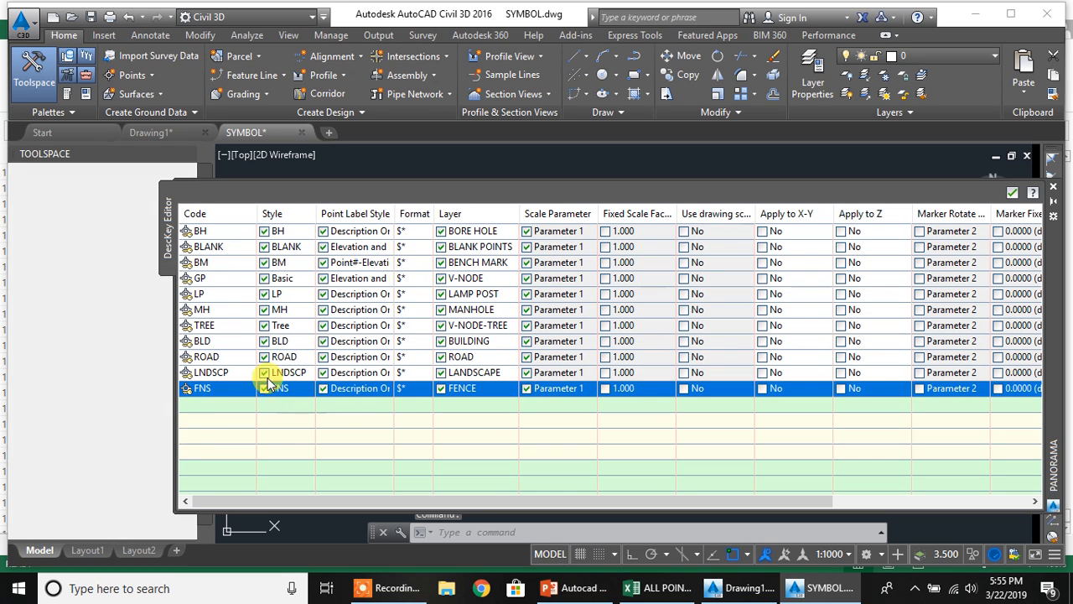
left_click(1012, 195)
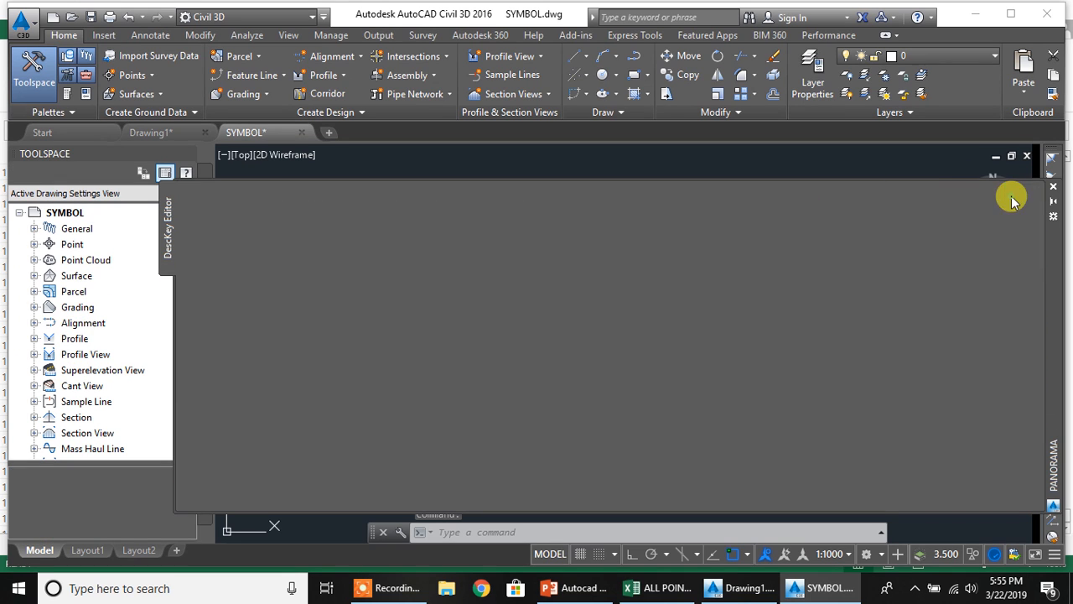
middle_click_drag(605, 350, 385, 367)
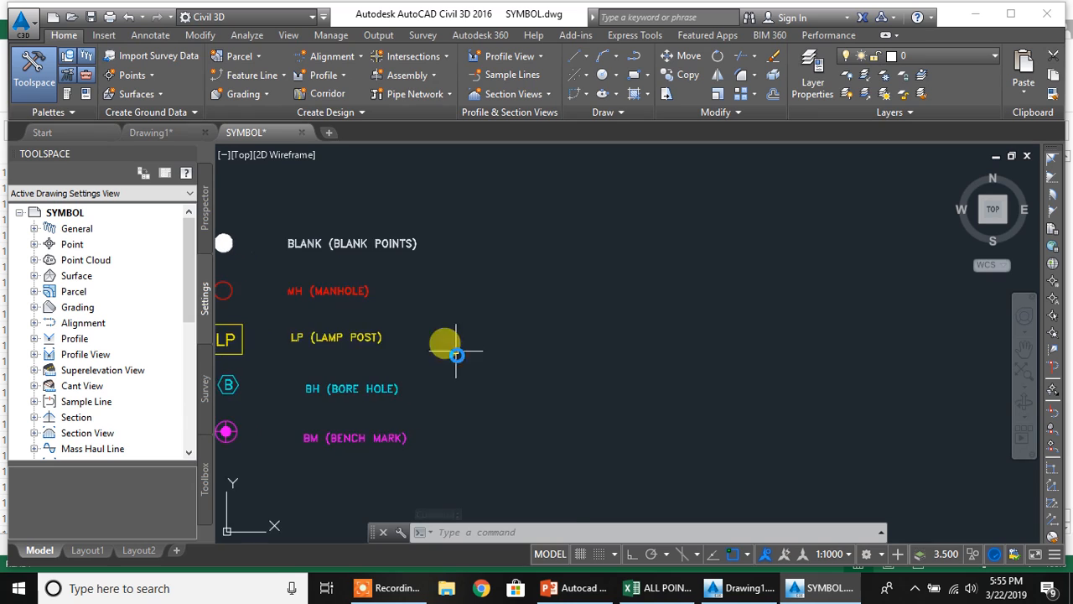
scroll(457, 352, "down", 8)
middle_click_drag(501, 351, 315, 289)
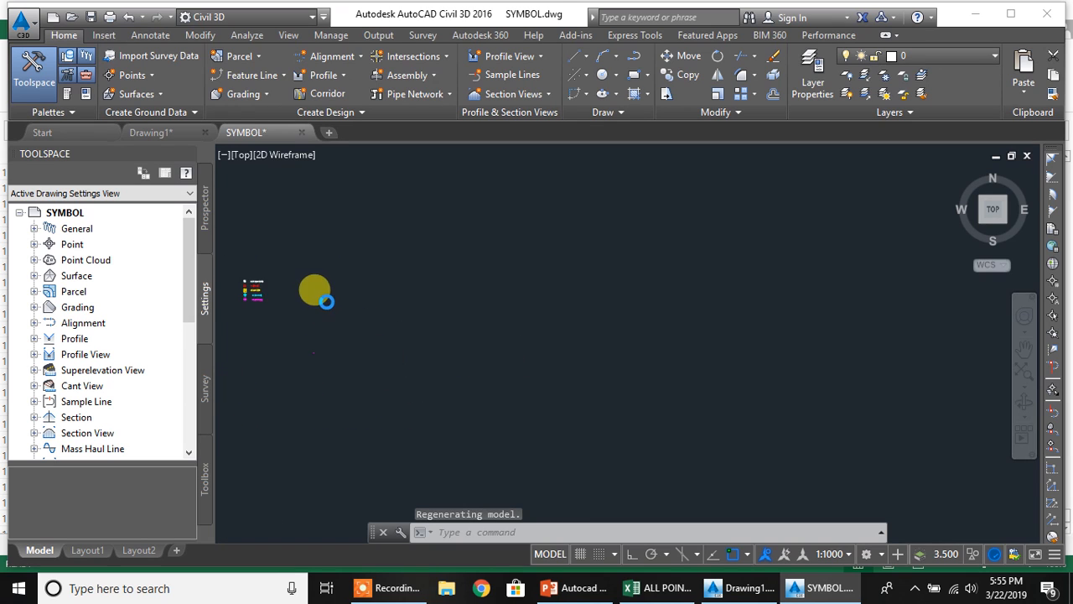
Start a survey data import from the import events of the PRACTICE survey database
left_click(205, 385)
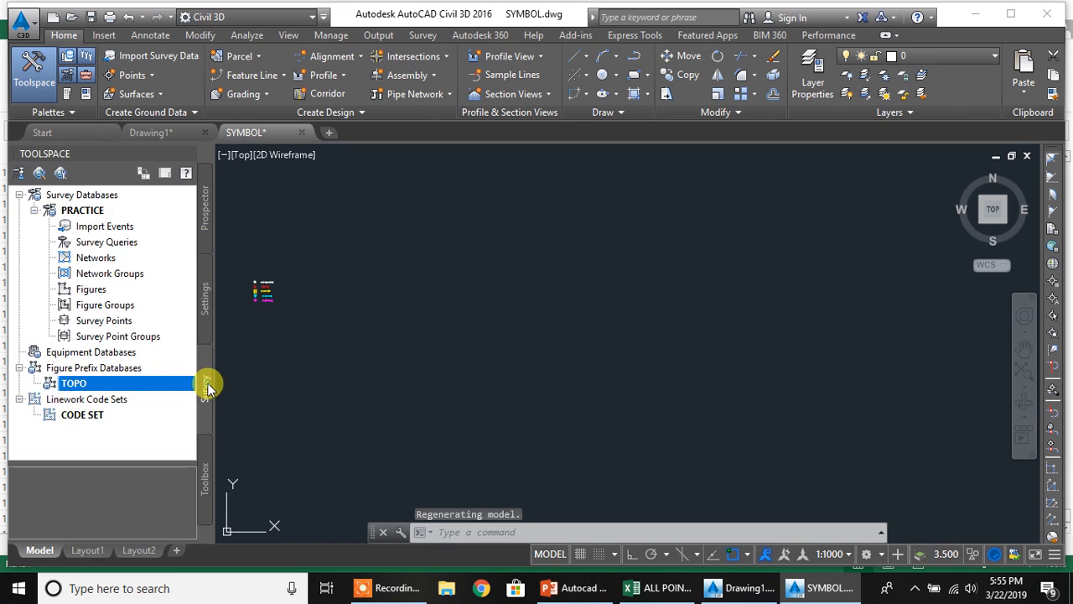
left_click(109, 228)
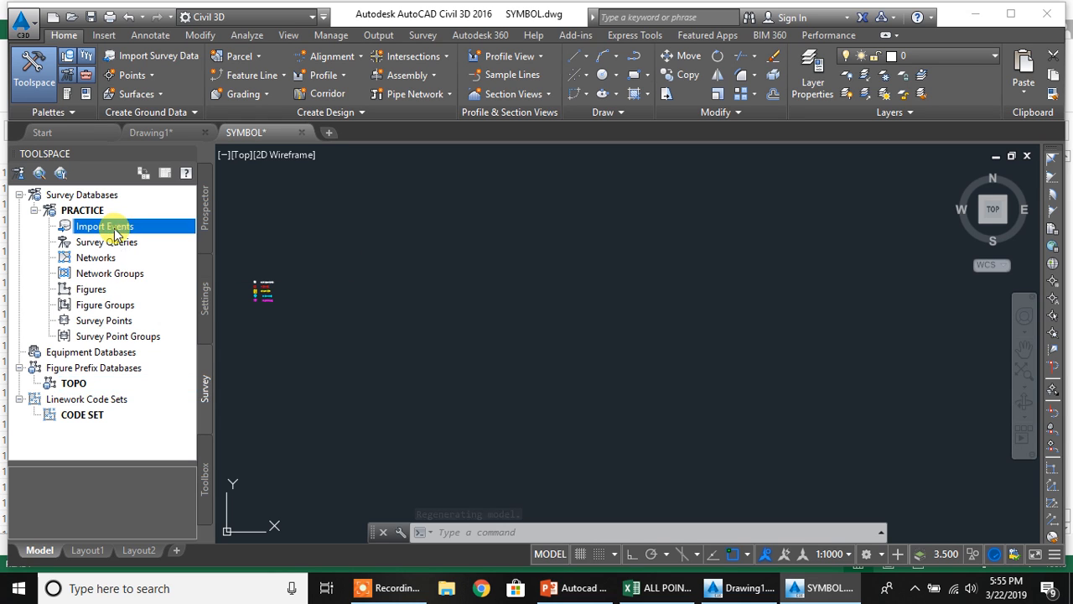
right_click(159, 231)
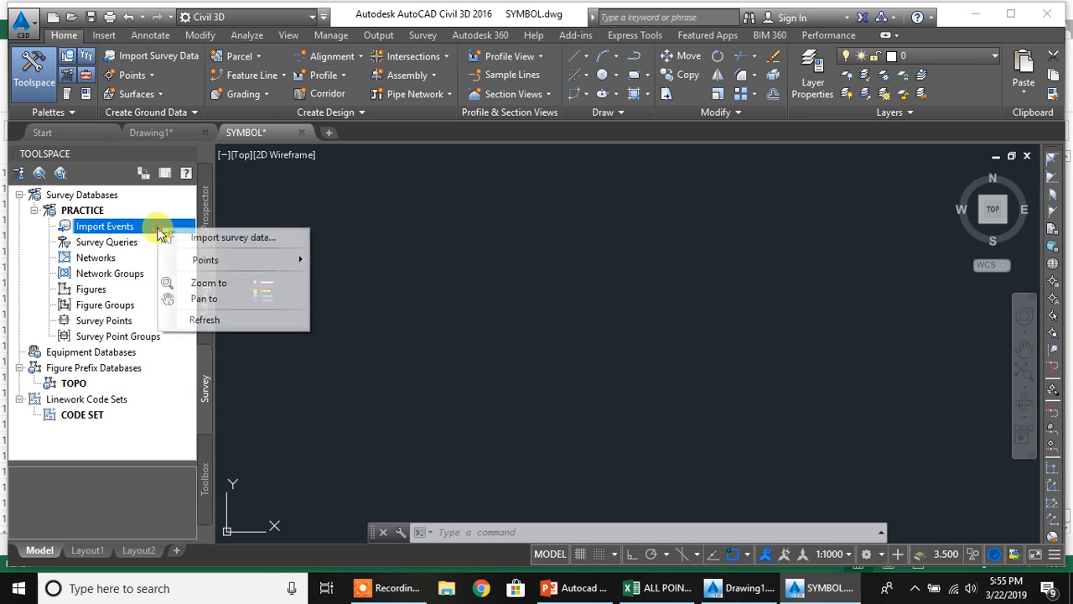
left_click(217, 232)
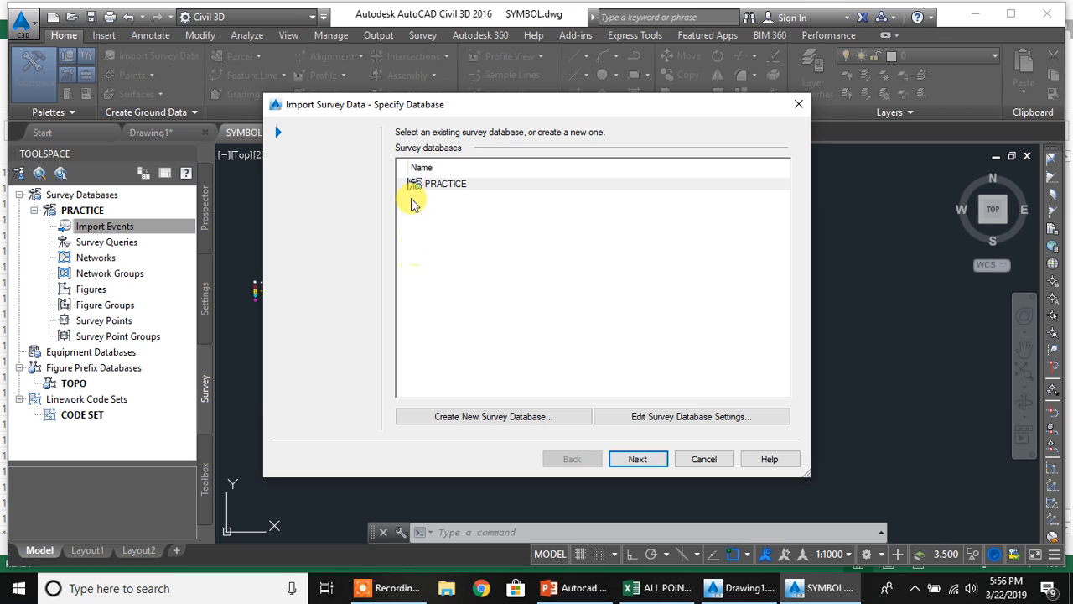
Accept the PRACTICE database for the import, then switch to Excel, save ALL POINTS in CSV format and close it
left_click(633, 458)
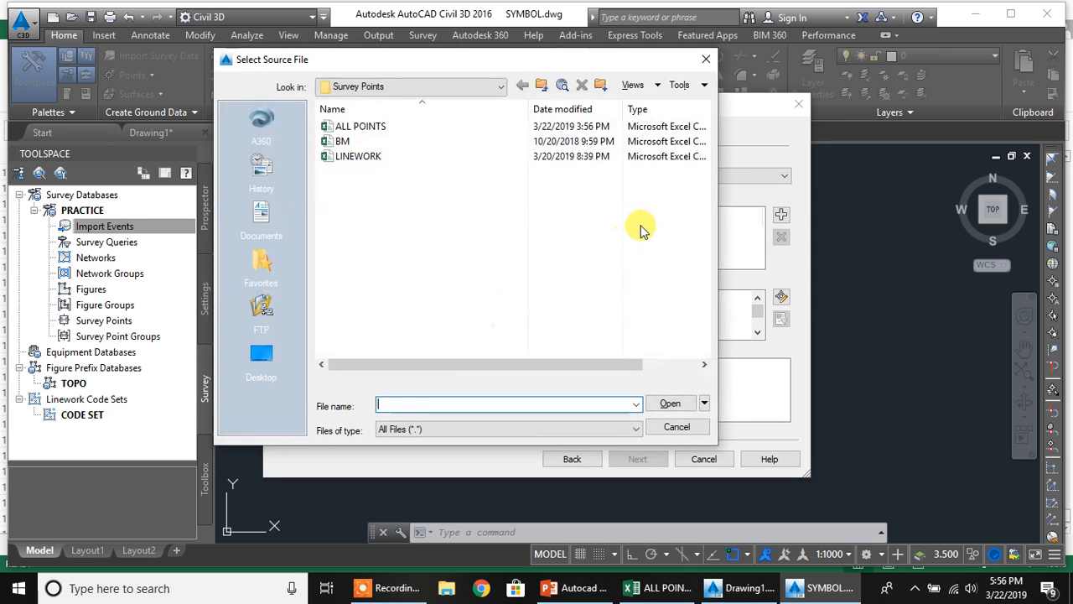
left_click(676, 427)
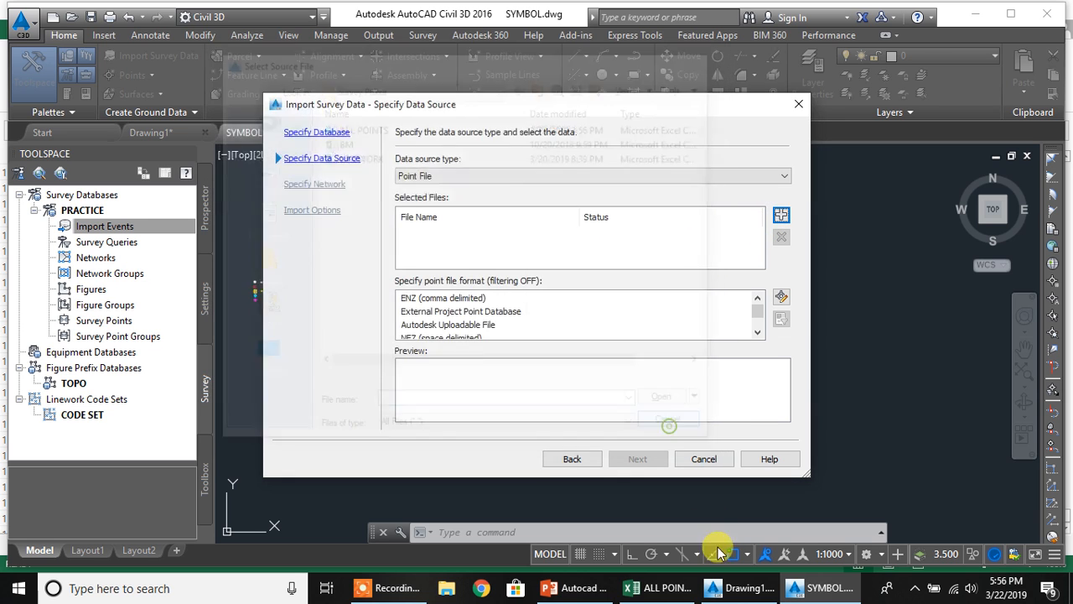
left_click(675, 584)
left_click(459, 226)
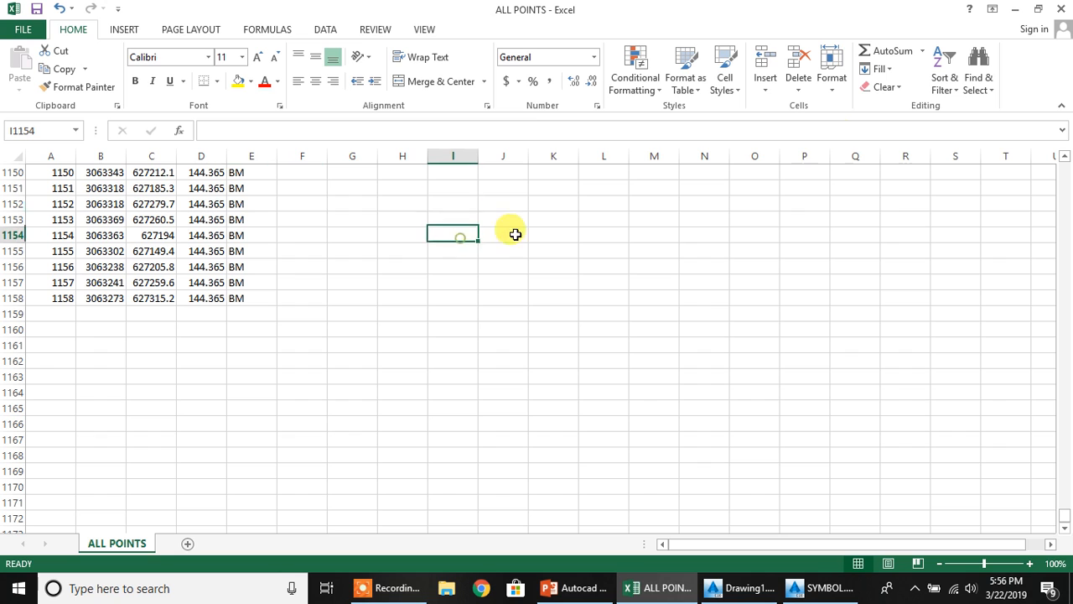
left_click(36, 9)
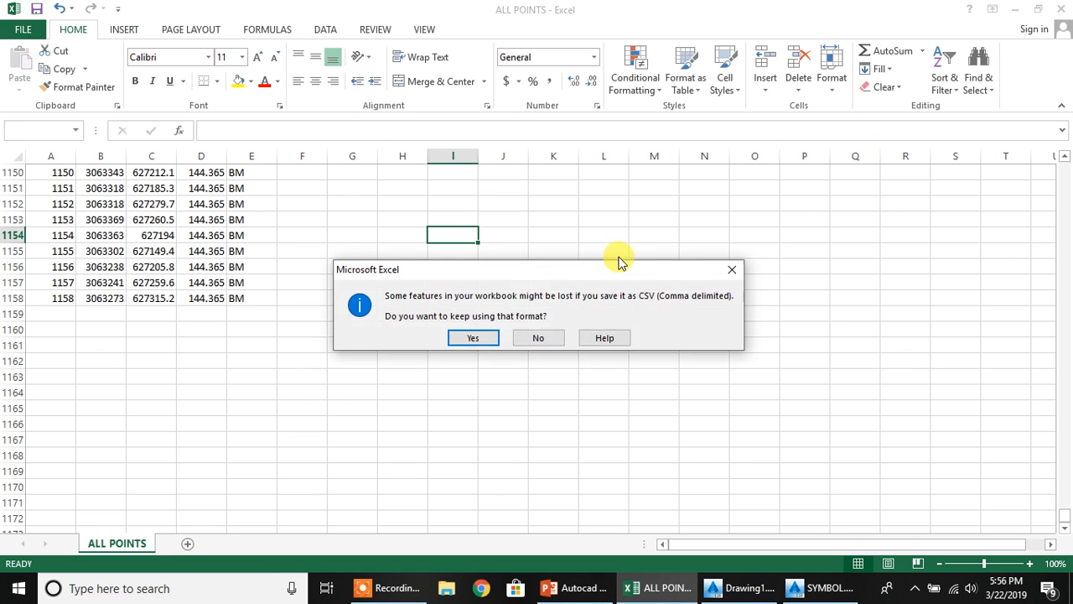
left_click(479, 331)
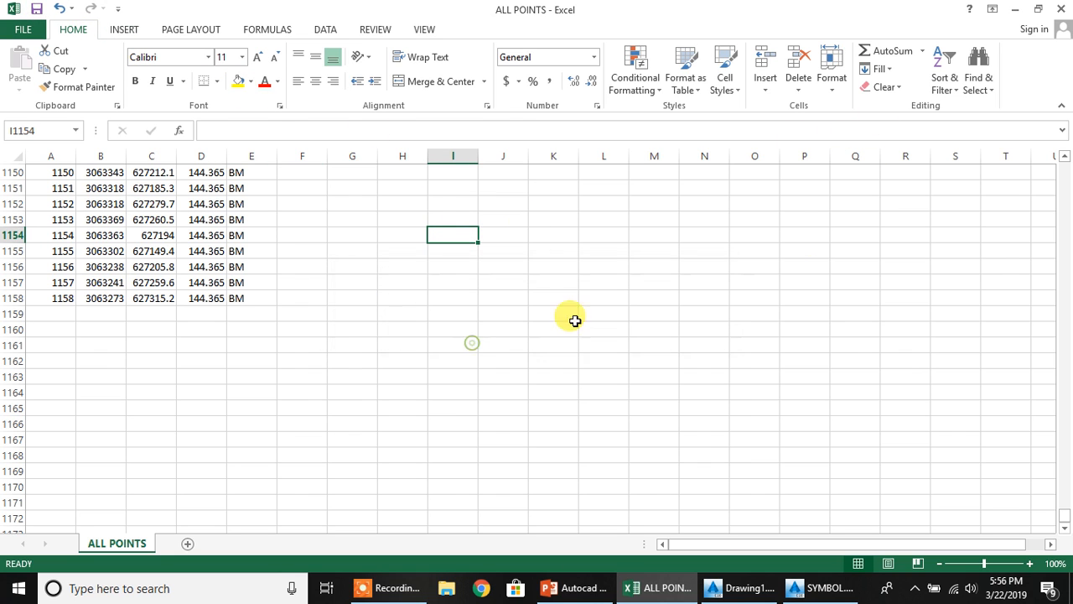
left_click(1054, 10)
left_click(525, 323)
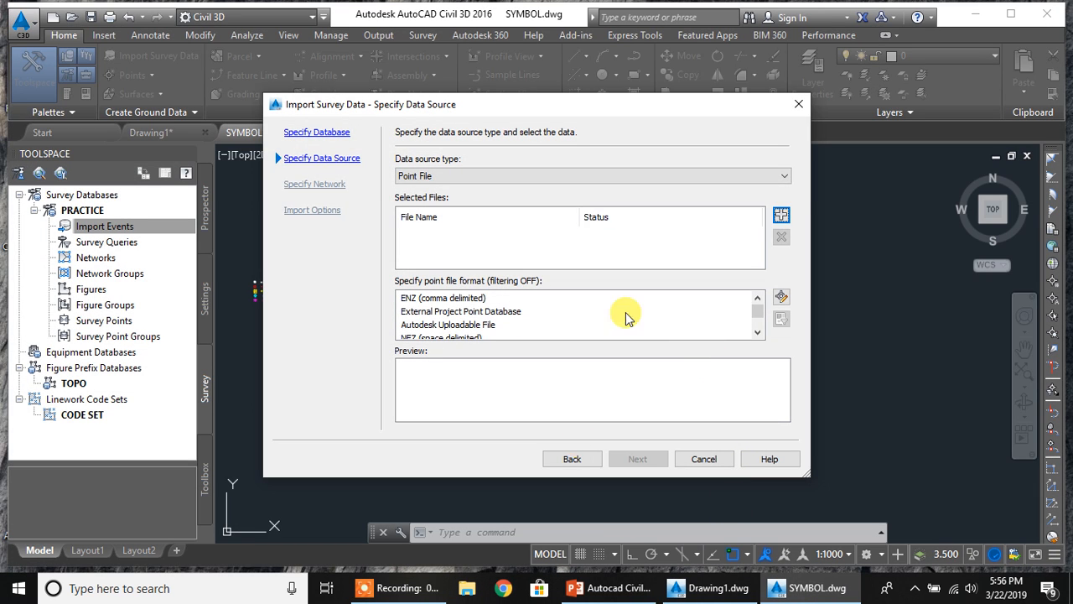
Add the ALL POINTS file as the import's data source with the PENZD (comma delimited) point file format
left_click(627, 252)
left_click(355, 126)
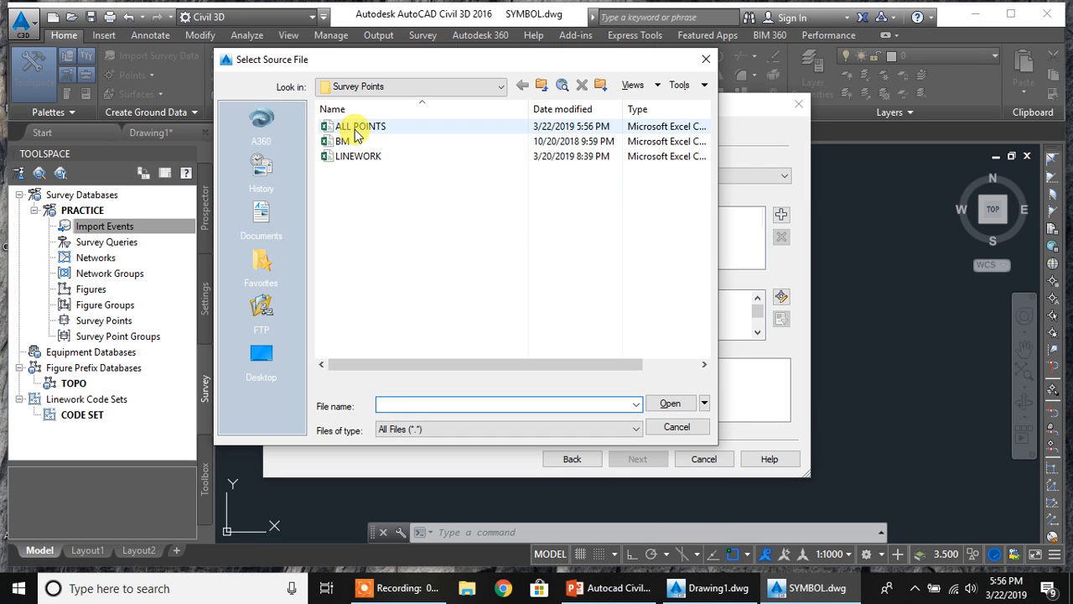
left_click(670, 405)
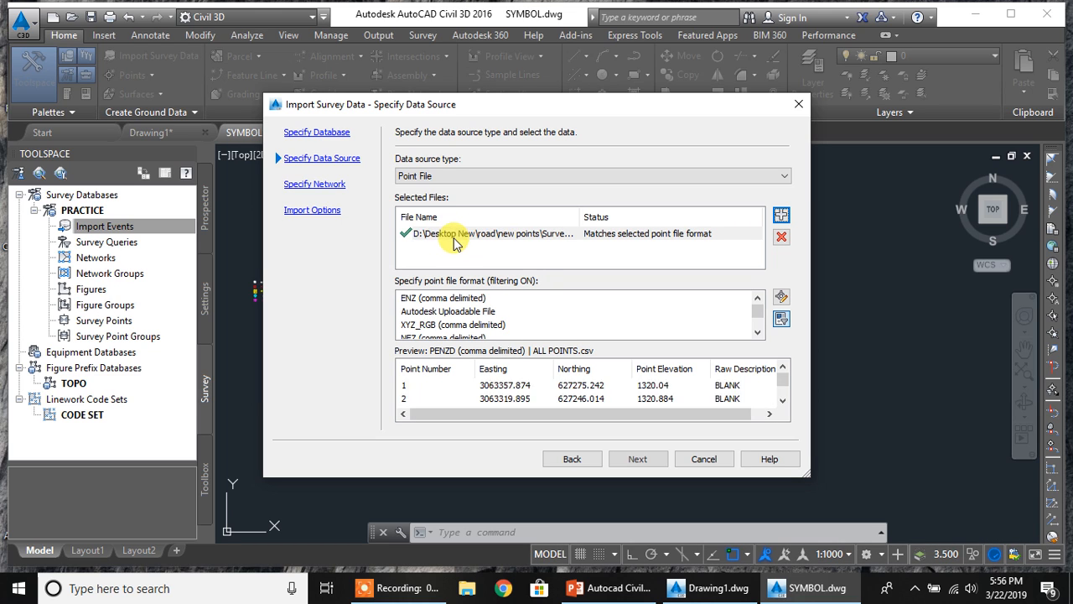
left_click(442, 323)
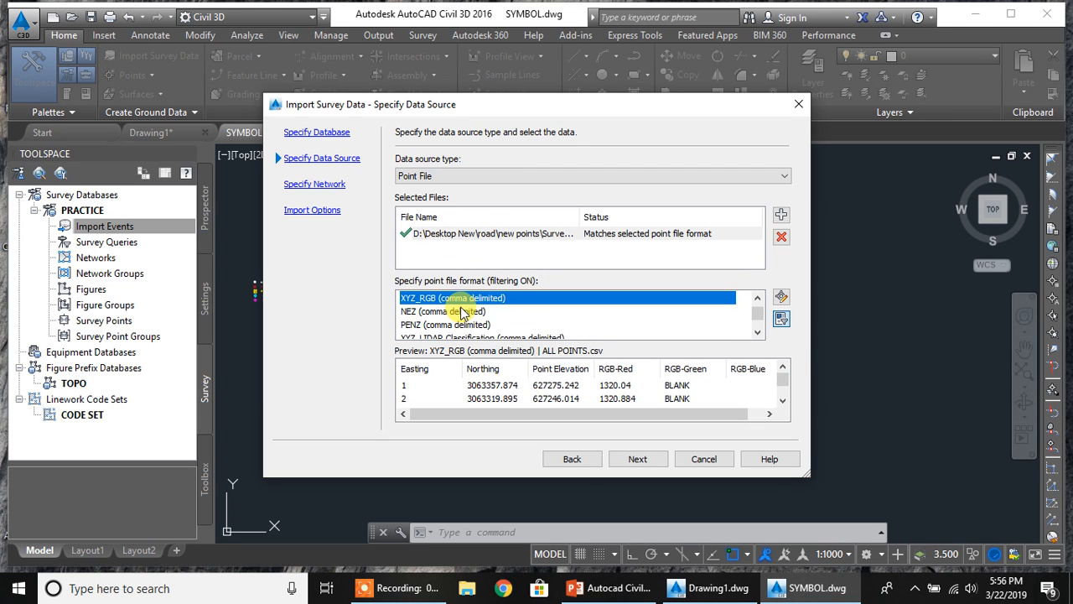
scroll(445, 314, "down", 1)
left_click(429, 326)
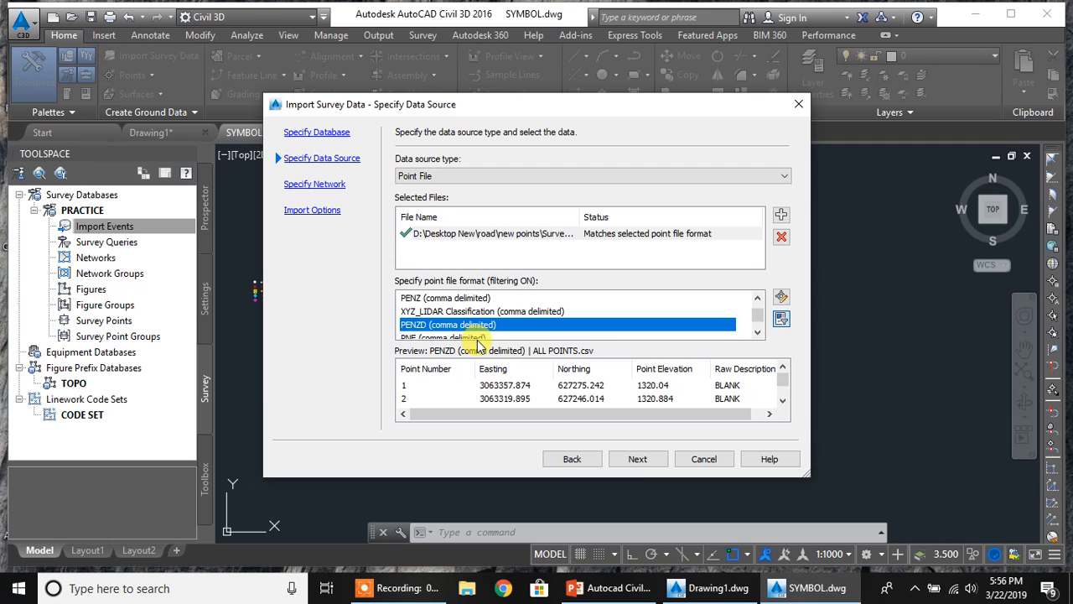
Review the import options and finish the import without a survey network, inserting figure objects and survey points
left_click(637, 461)
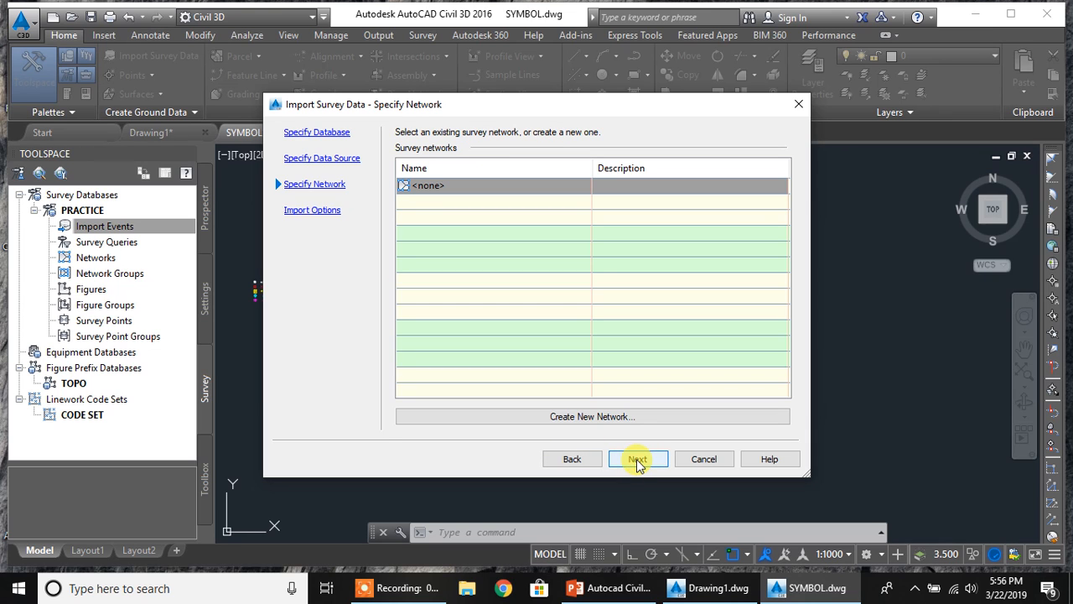
left_click(637, 460)
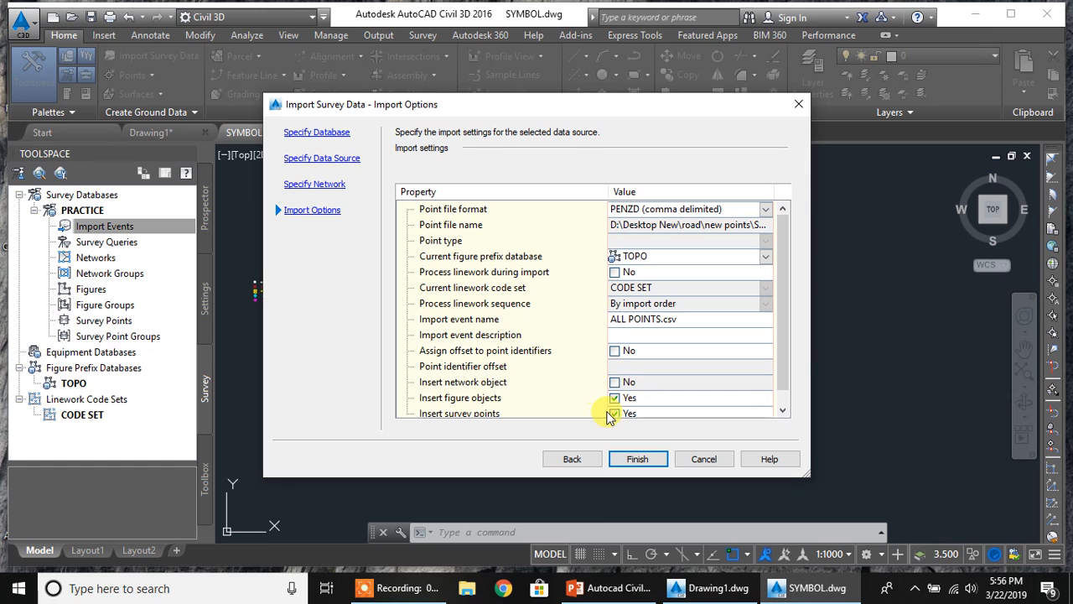
scroll(786, 317, "down", 1)
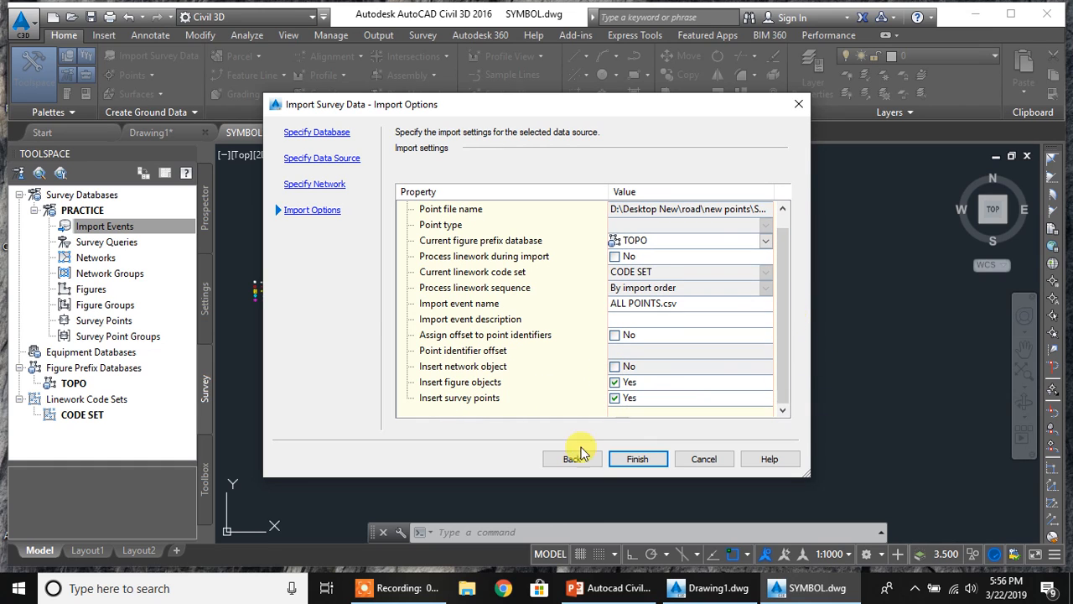
left_click(639, 459)
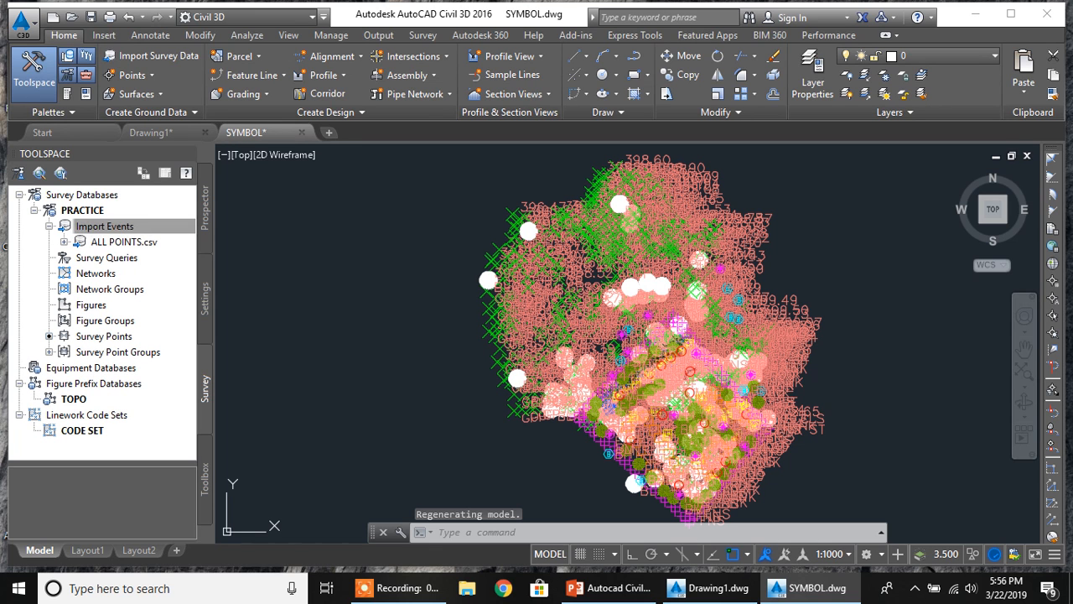
Try the annotation scales 1:150 and 1:100 and check the size of the point symbols and labels
left_click(843, 558)
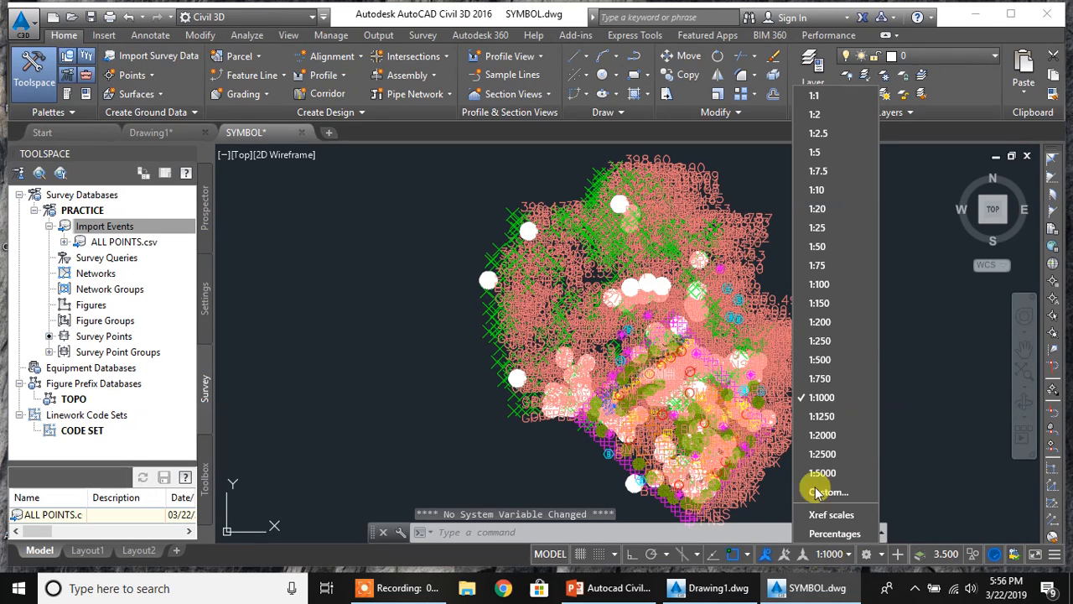
left_click(822, 296)
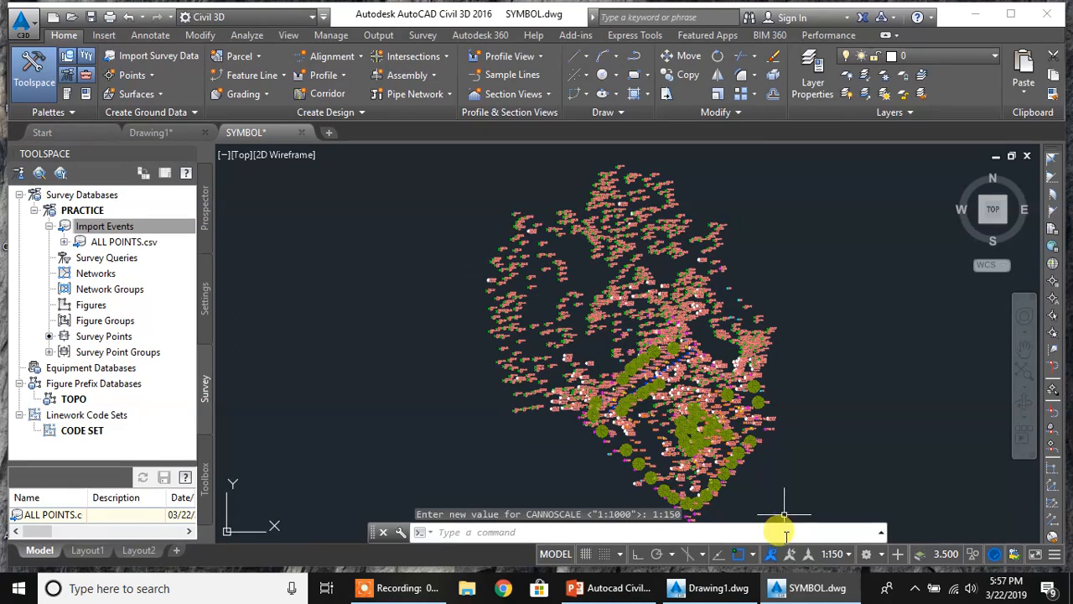
left_click(838, 560)
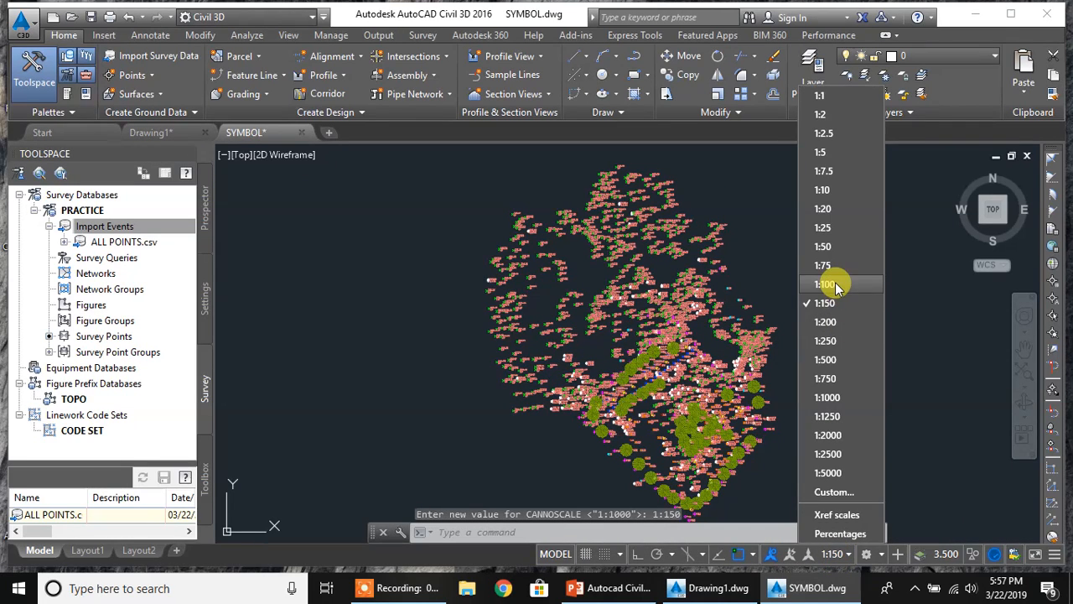
left_click(834, 282)
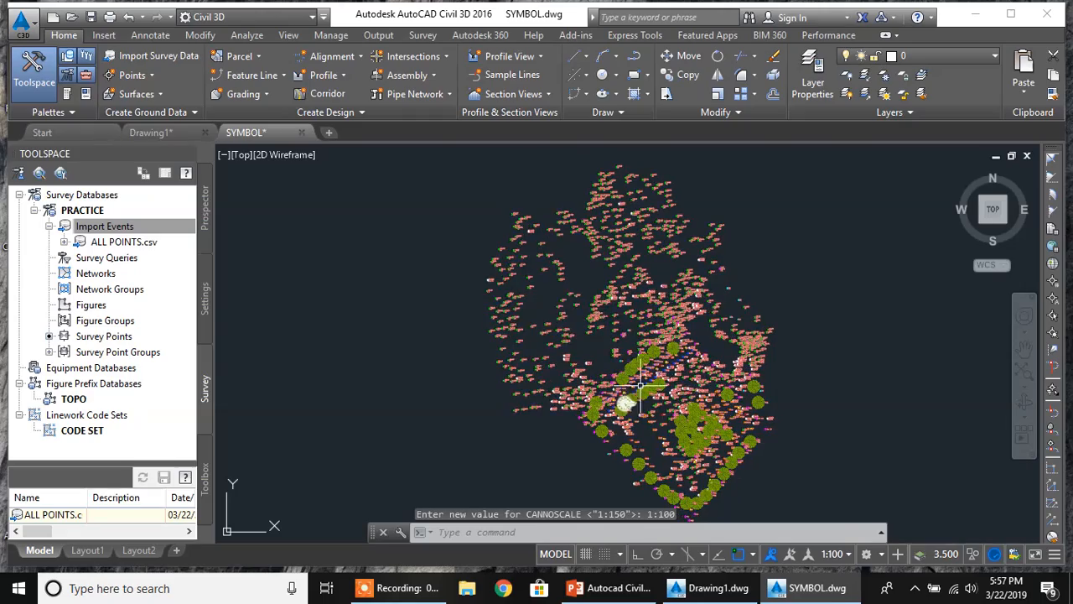
scroll(658, 386, "up", 10)
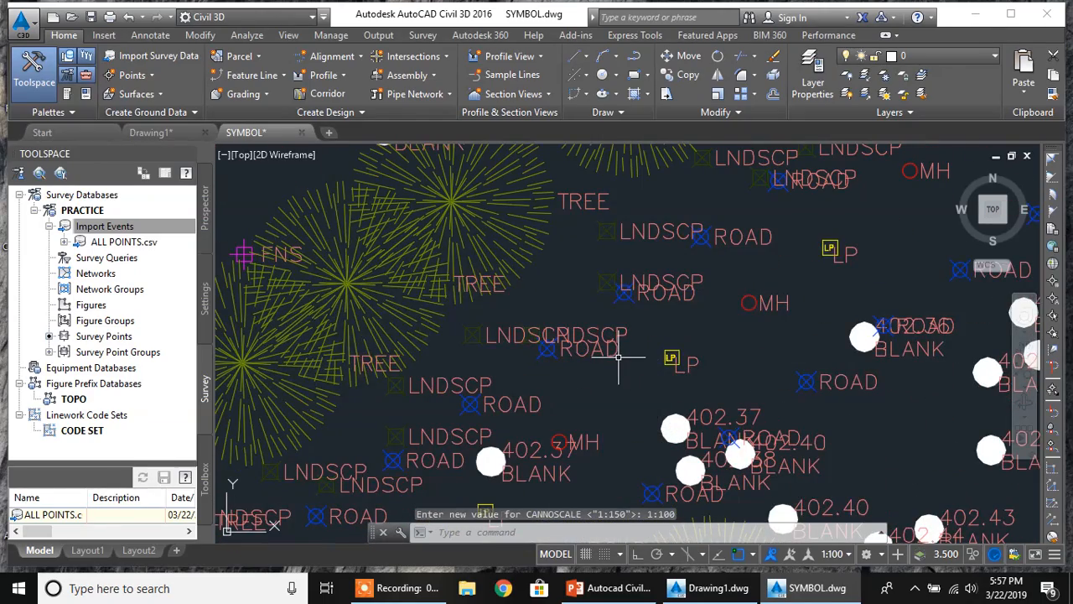
scroll(619, 358, "down", 5)
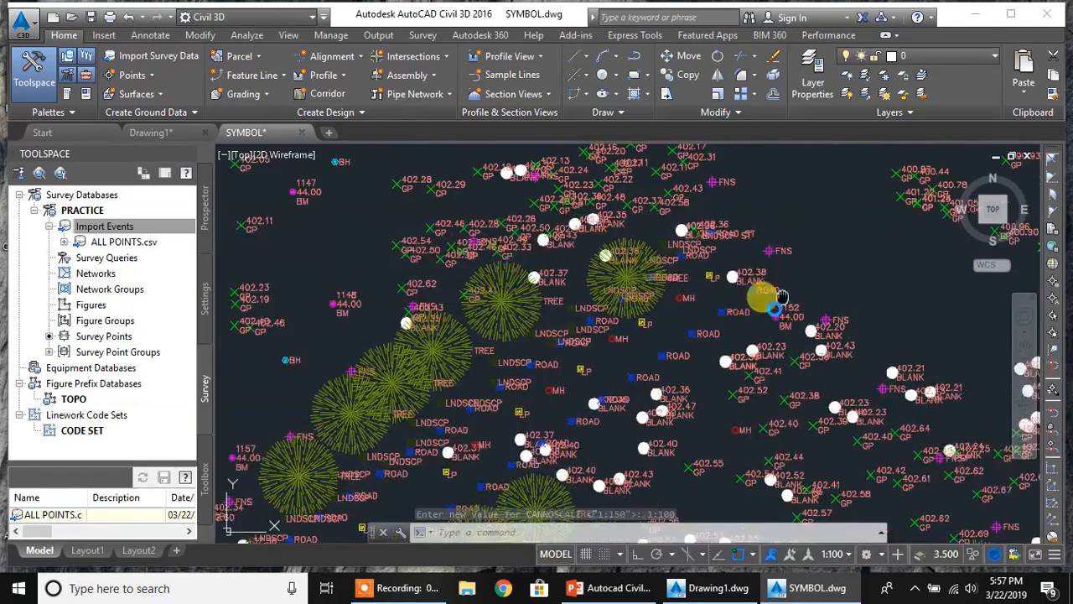
scroll(704, 281, "up", 6)
scroll(630, 301, "down", 8)
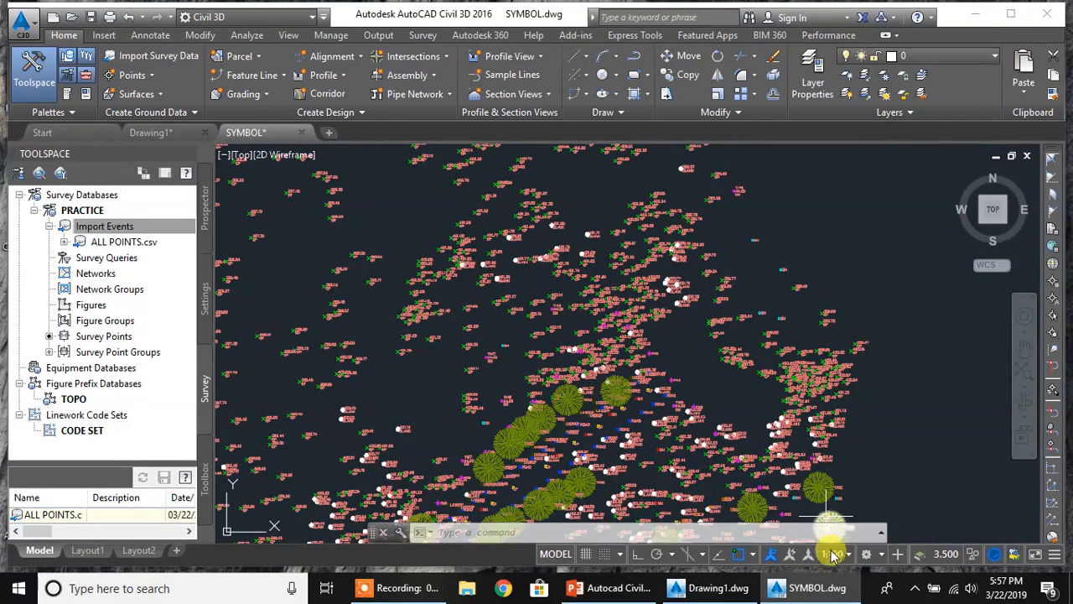
Try the annotation scale 1:25 and check the label size around the tree symbols
left_click(833, 556)
left_click(819, 220)
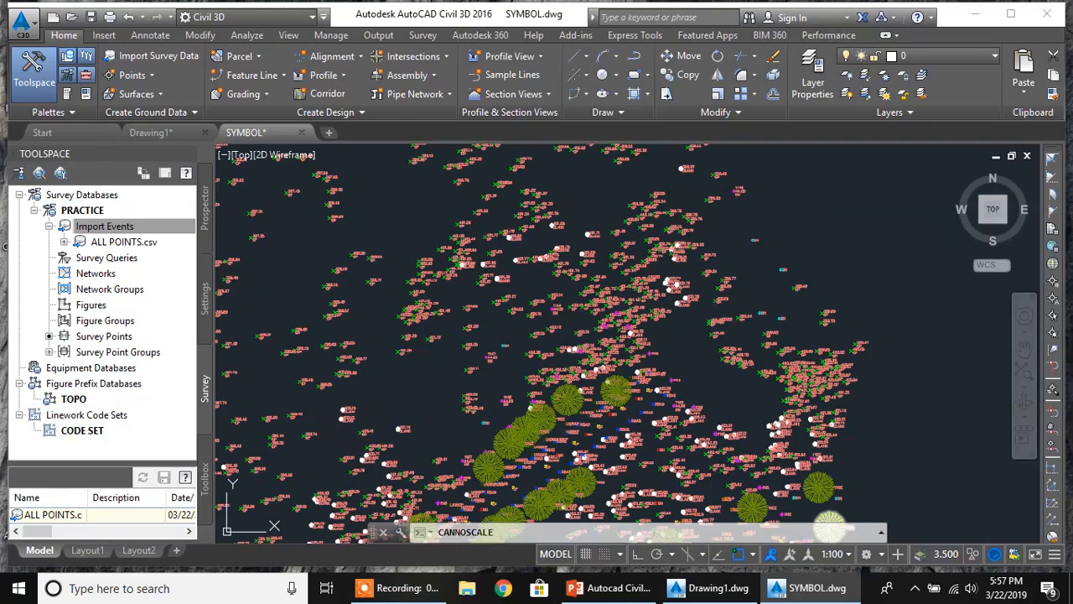
scroll(604, 323, "up", 7)
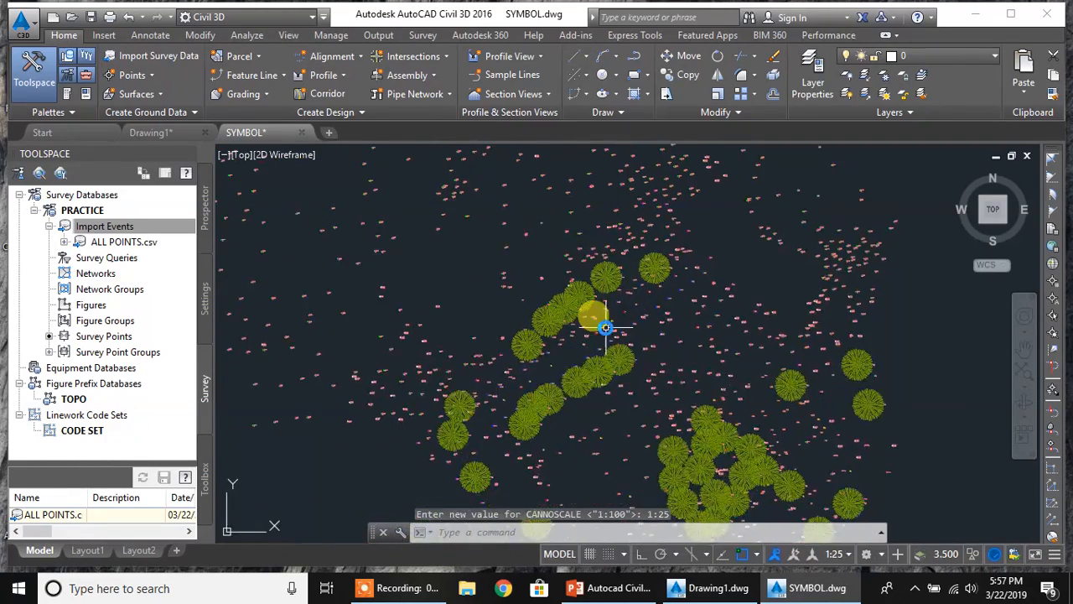
scroll(597, 247, "down", 5)
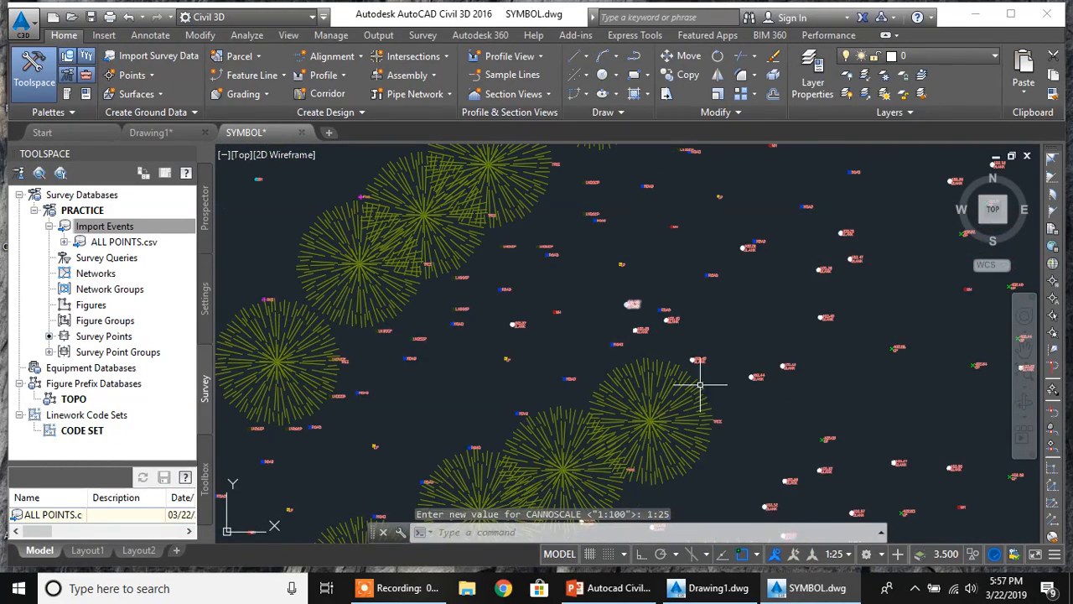
Try the annotation scale 1:75, then set the drawing's annotation scale to 1:50
left_click(834, 554)
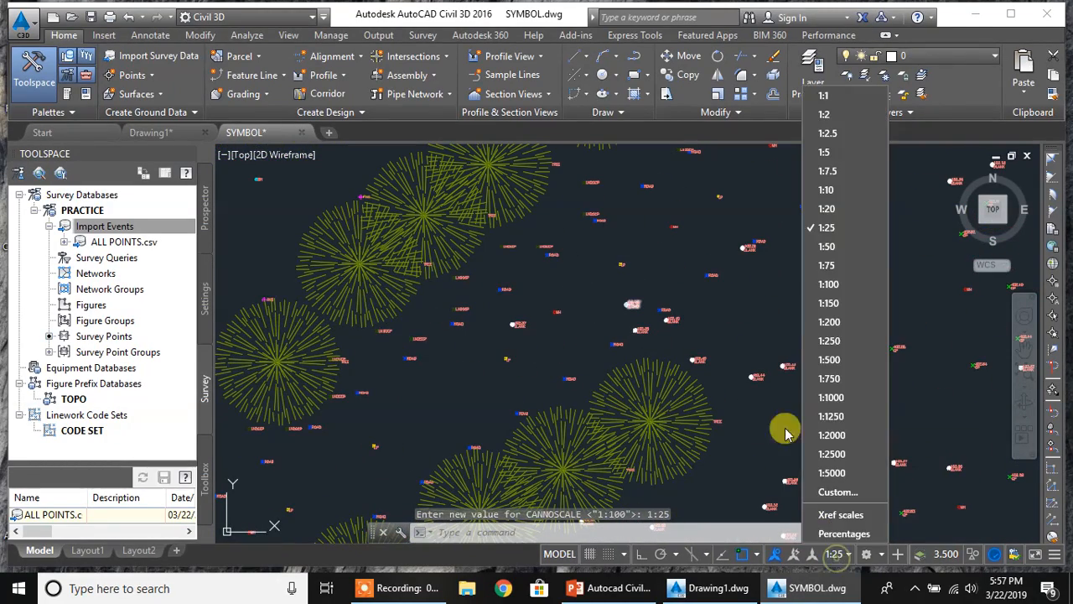
left_click(824, 263)
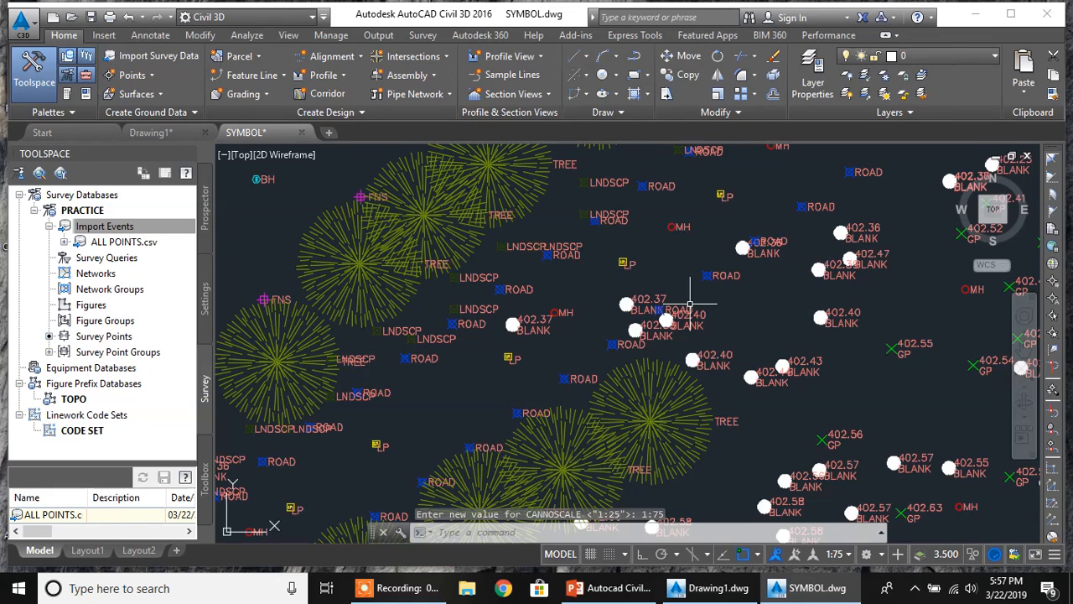
left_click(834, 553)
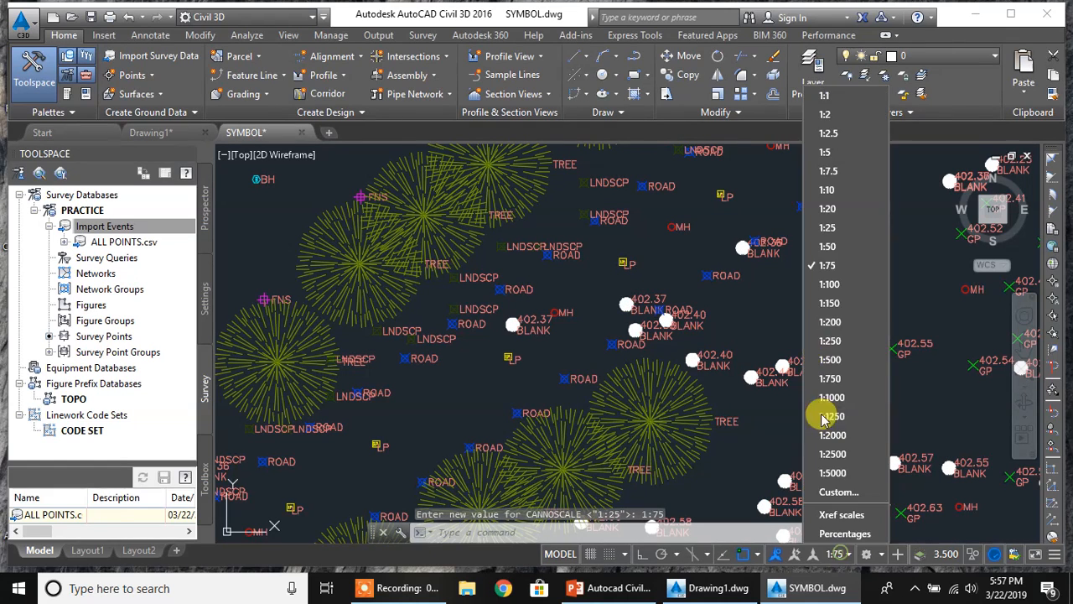
left_click(819, 245)
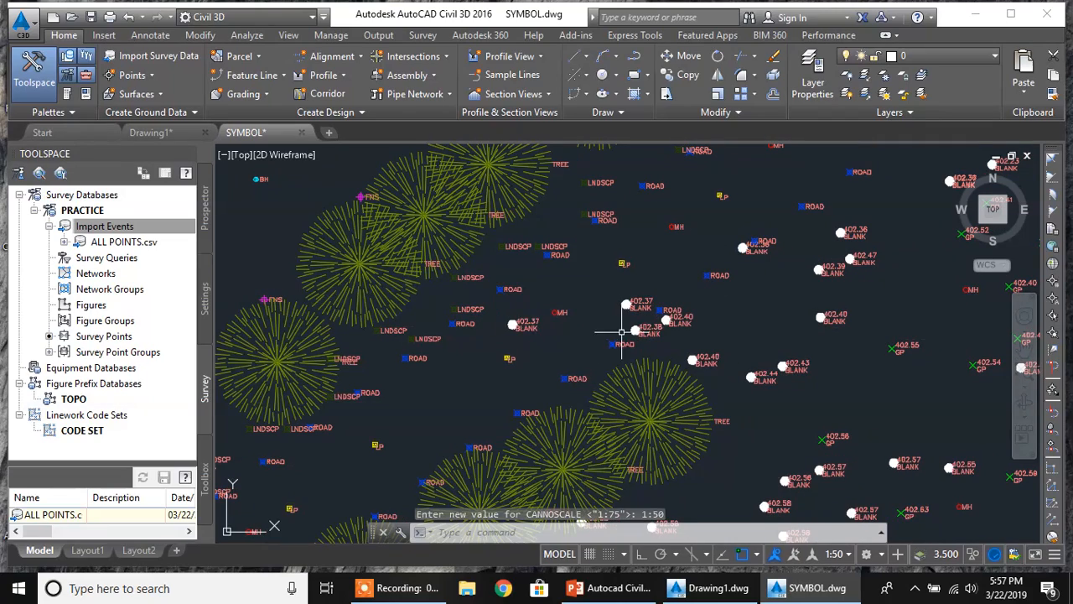
Examine the imported points' symbols and labels across the site, including the LP, ROAD, LNDSCP, TREE, BLANK, GP and BLD codes
middle_click_drag(514, 330, 707, 300)
scroll(706, 299, "up", 4)
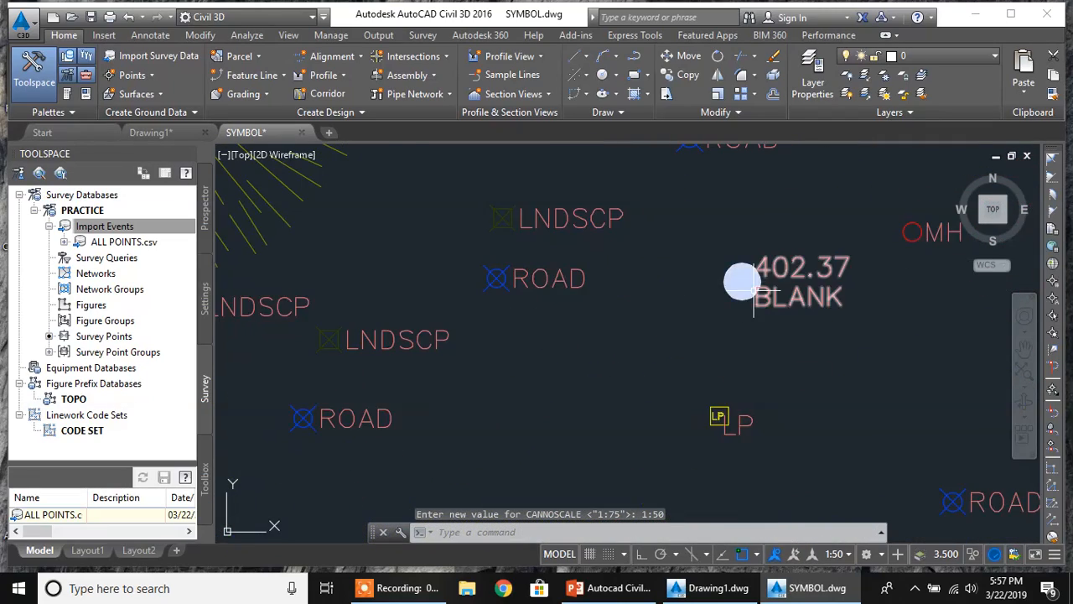
scroll(718, 307, "up", 5)
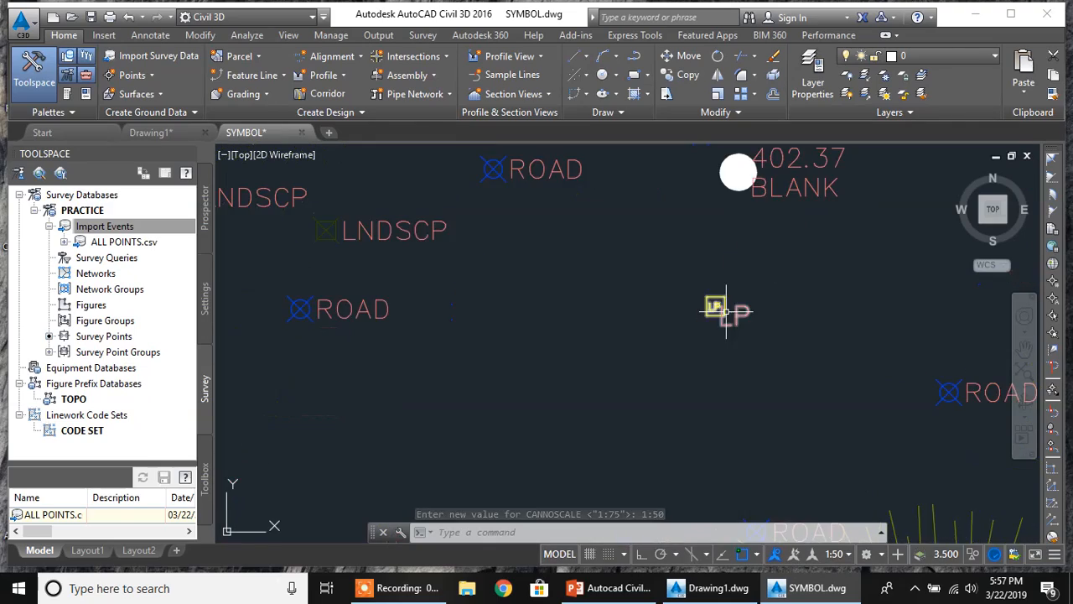
scroll(756, 333, "down", 6)
middle_click_drag(603, 401, 614, 304)
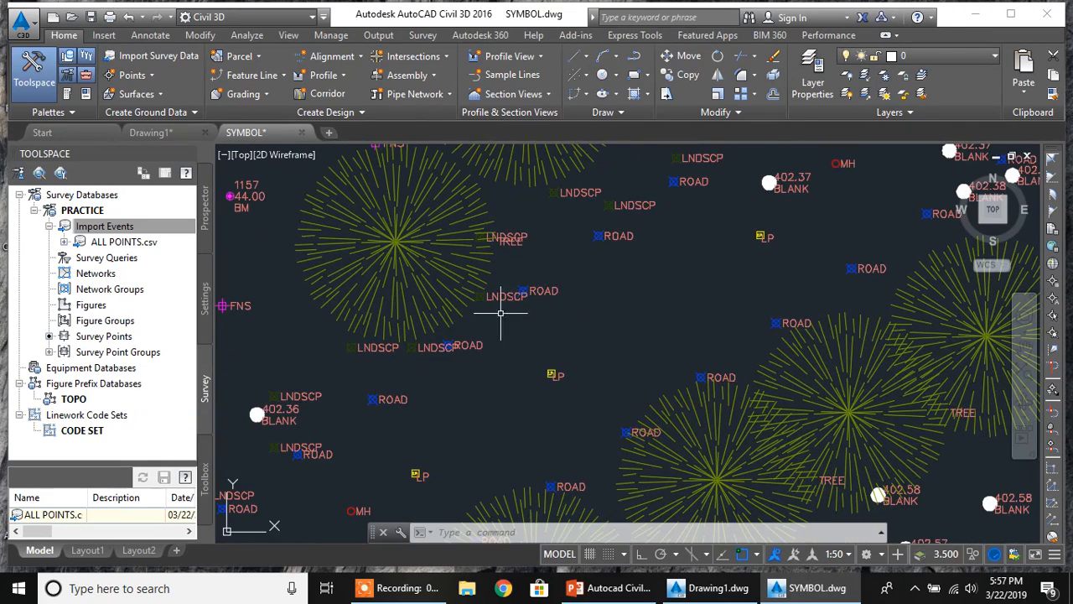
middle_click_drag(546, 333, 562, 232)
scroll(575, 281, "up", 2)
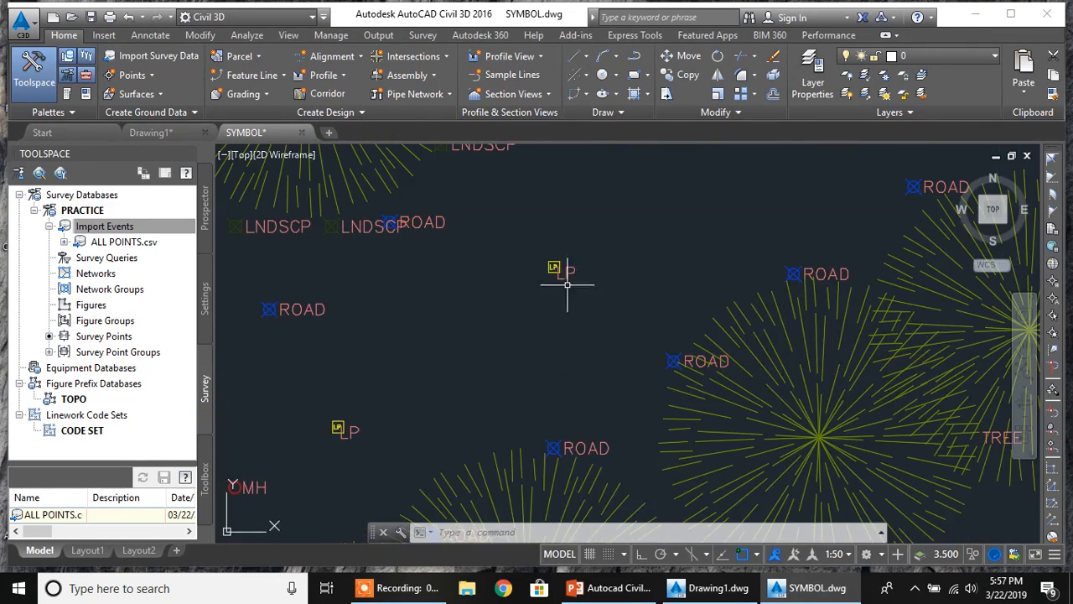
scroll(568, 285, "up", 2)
scroll(569, 285, "down", 4)
mouse_move(644, 349)
middle_mouse_down()
mouse_move(580, 285)
mouse_move(563, 240)
middle_mouse_up()
scroll(640, 318, "down", 4)
scroll(461, 310, "up", 8)
middle_click_drag(576, 335, 819, 368)
scroll(416, 309, "down", 6)
scroll(469, 335, "up", 2)
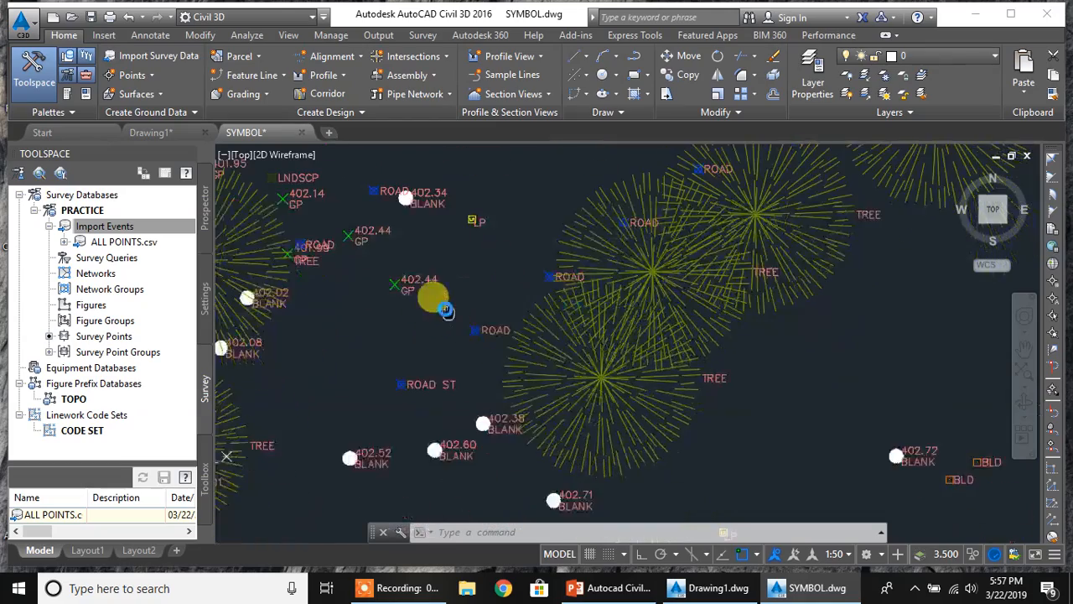
scroll(469, 327, "down", 5)
scroll(785, 416, "up", 2)
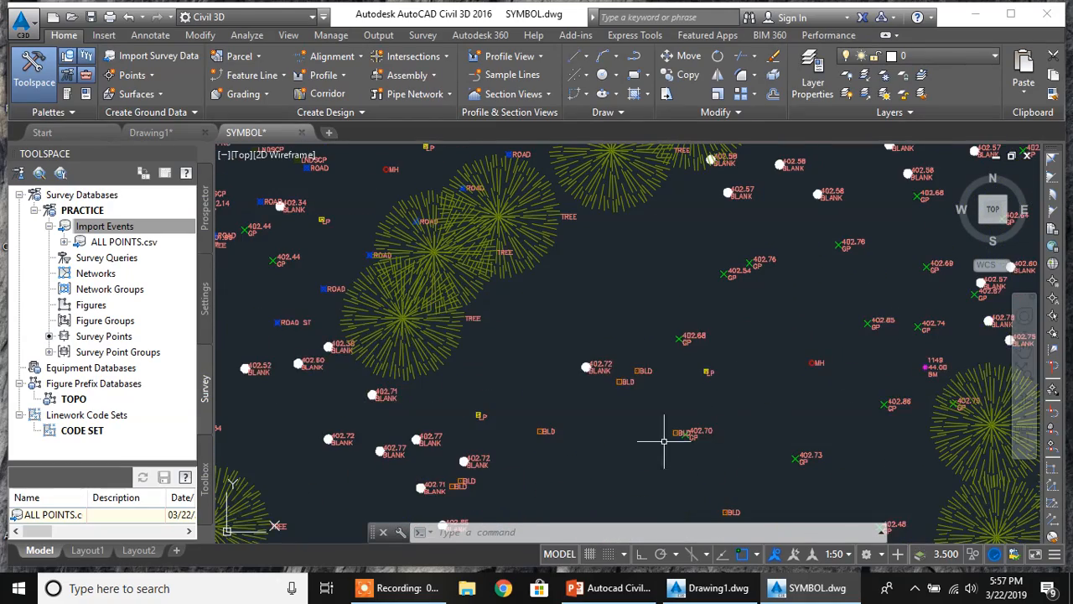
middle_click_drag(663, 440, 723, 395)
scroll(743, 389, "up", 6)
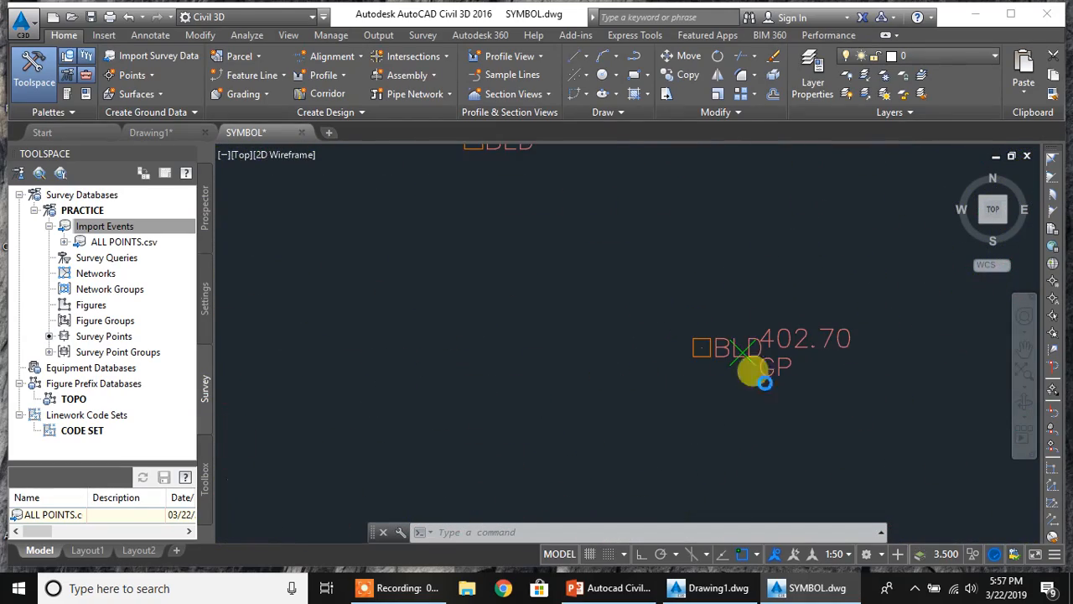
Examine the symbols and labels of the FNS, MH, LP, BLD, BLANK and GP points around the trees and buildings
scroll(765, 382, "down", 6)
scroll(506, 275, "up", 4)
scroll(506, 277, "up", 2)
scroll(491, 355, "down", 6)
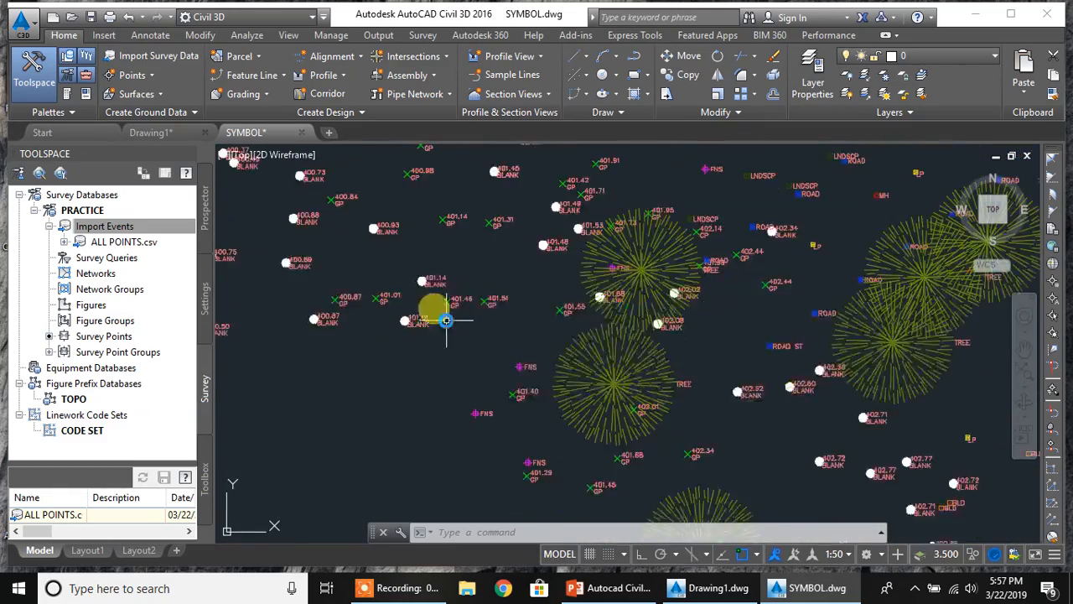
scroll(446, 321, "down", 2)
middle_click_drag(445, 278, 503, 426)
middle_click_drag(659, 319, 515, 412)
middle_click_drag(776, 392, 513, 287)
mouse_move(642, 302)
middle_mouse_down()
mouse_move(624, 309)
mouse_move(587, 357)
middle_mouse_up()
middle_click_drag(736, 322, 678, 331)
scroll(777, 292, "up", 5)
mouse_move(750, 379)
middle_mouse_down()
mouse_move(654, 321)
mouse_move(624, 243)
middle_mouse_up()
scroll(692, 351, "down", 5)
mouse_move(725, 428)
middle_mouse_down()
mouse_move(696, 226)
mouse_move(705, 200)
middle_mouse_up()
middle_click_drag(710, 380, 697, 263)
middle_click_drag(618, 434, 700, 305)
middle_click_drag(460, 361, 653, 289)
scroll(620, 451, "up", 5)
scroll(672, 432, "up", 2)
scroll(602, 424, "down", 6)
middle_click_drag(588, 178, 586, 362)
middle_click_drag(644, 284, 622, 369)
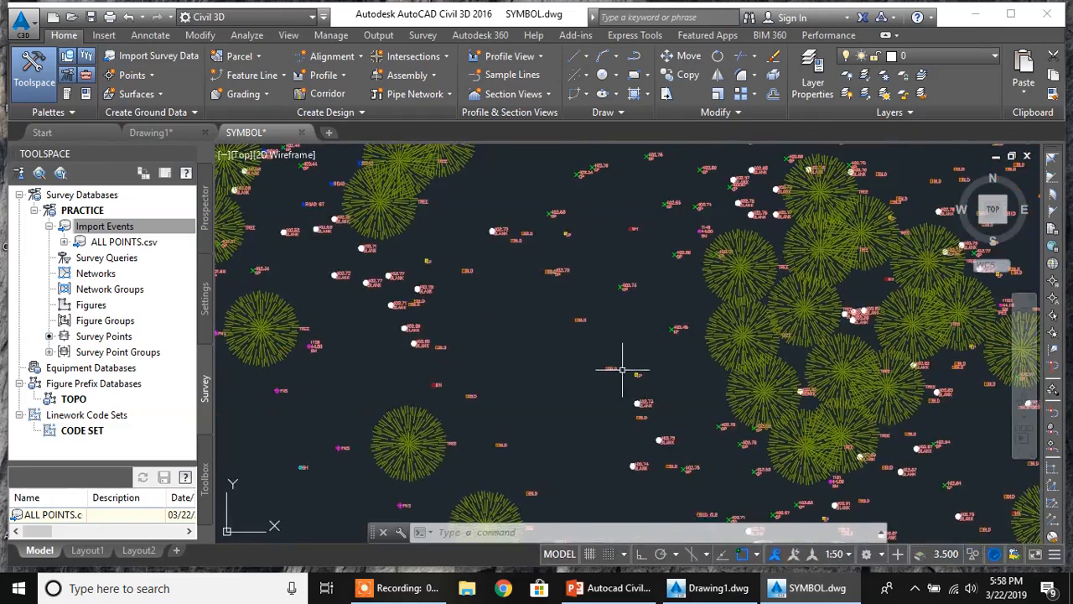
scroll(575, 317, "up", 5)
middle_click_drag(545, 274, 607, 419)
middle_click_drag(444, 276, 548, 384)
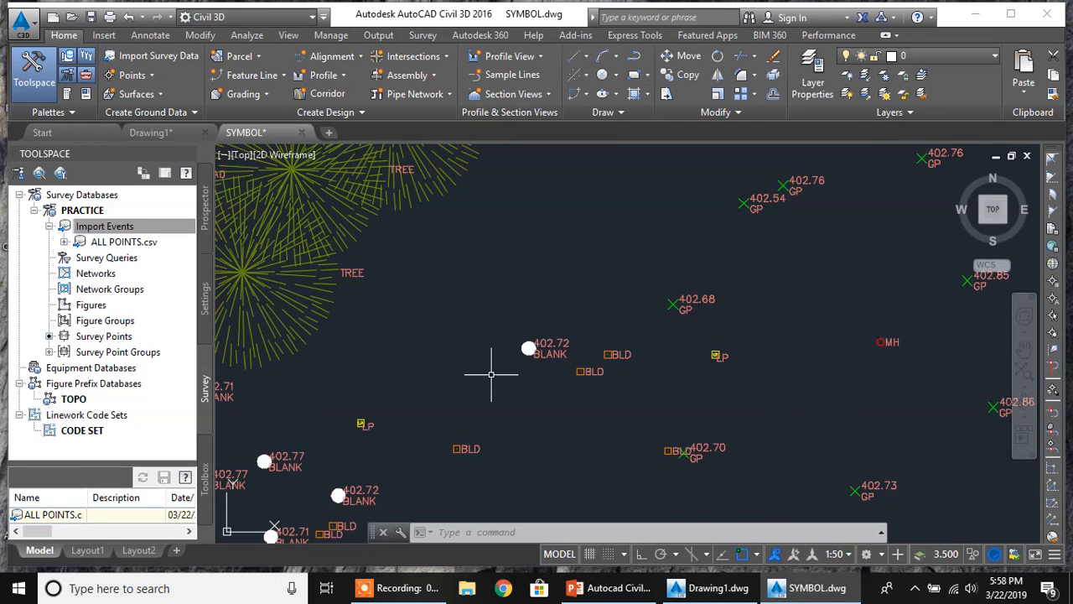
middle_click_drag(410, 407, 552, 330)
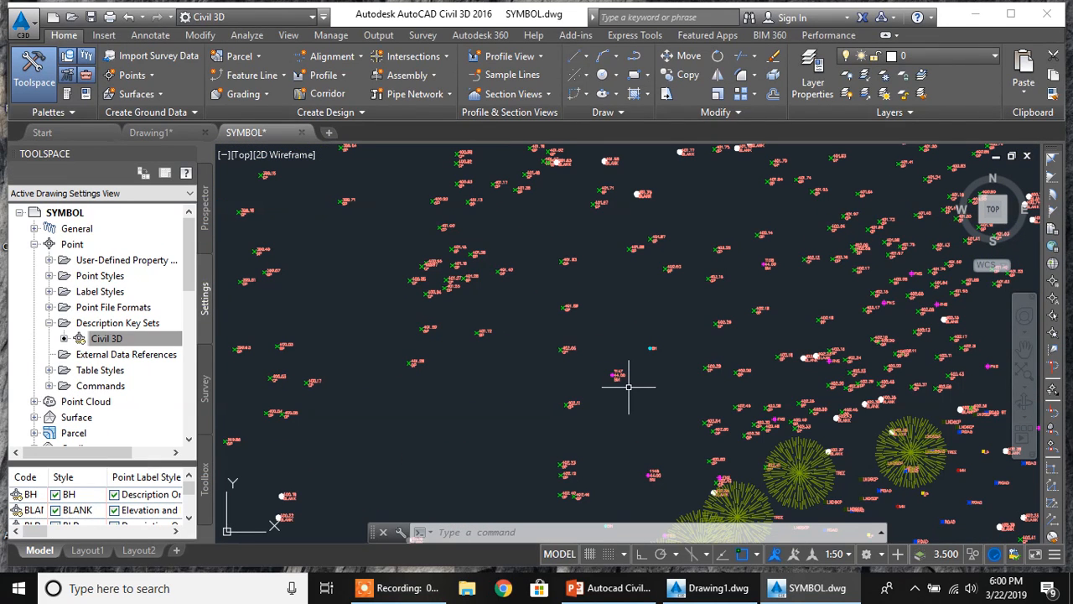
Examine the BH and BM point symbols and labels among the ground points north of the trees
scroll(708, 379, "up", 2)
scroll(612, 374, "up", 2)
middle_click_drag(590, 372, 683, 317)
scroll(606, 333, "up", 2)
scroll(619, 332, "up", 2)
middle_click_drag(651, 267, 593, 388)
scroll(643, 326, "down", 2)
middle_click_drag(741, 278, 689, 318)
scroll(709, 317, "up", 3)
scroll(709, 326, "down", 5)
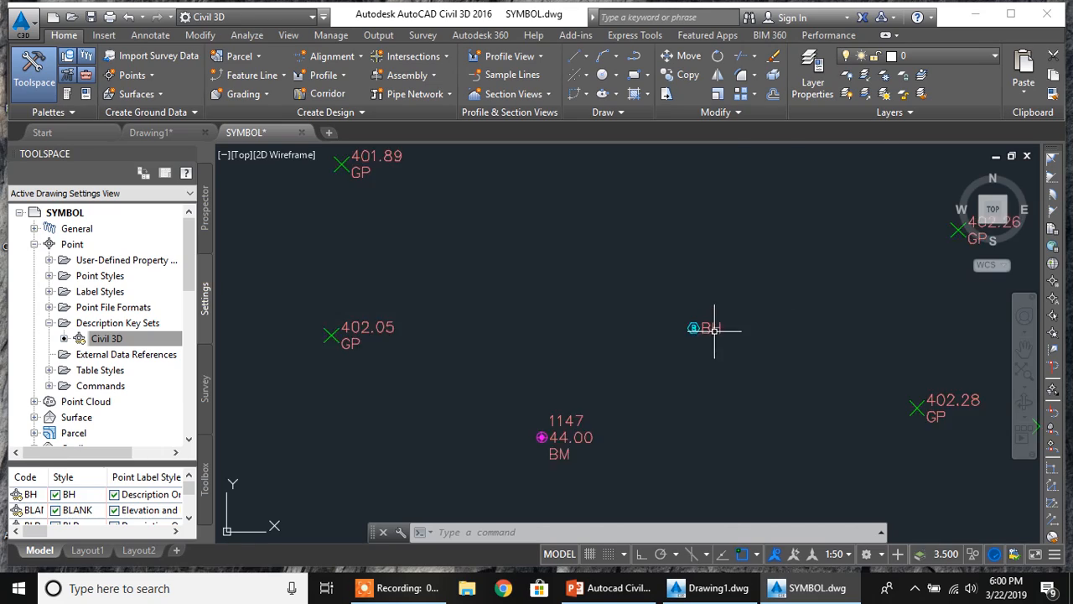
mouse_move(712, 327)
middle_mouse_down()
mouse_move(669, 287)
mouse_move(613, 354)
mouse_move(655, 266)
middle_mouse_up()
scroll(670, 287, "down", 4)
scroll(619, 338, "up", 4)
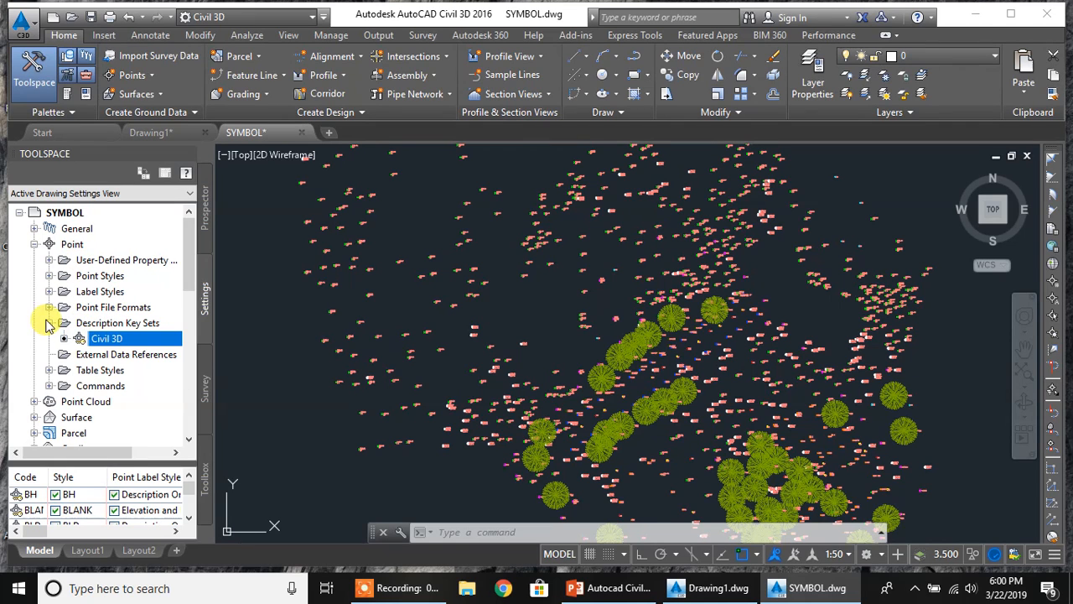
Process the linework of the ALL POINTS.csv import event with figure prefix database TOPO and linework code set CODE SET, inserting figures and survey points
left_click(204, 386)
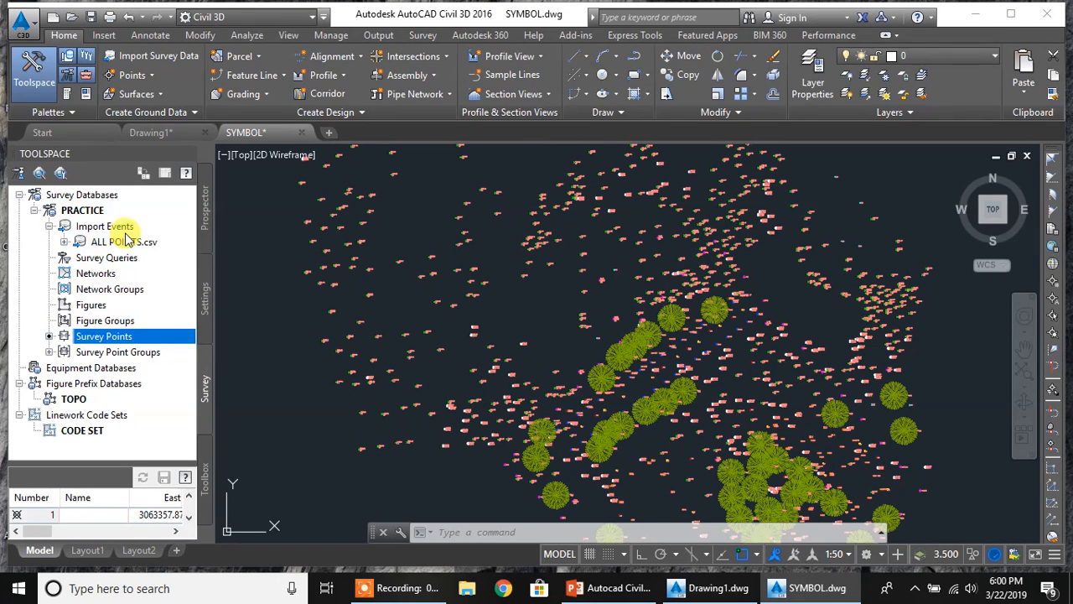
left_click(134, 242)
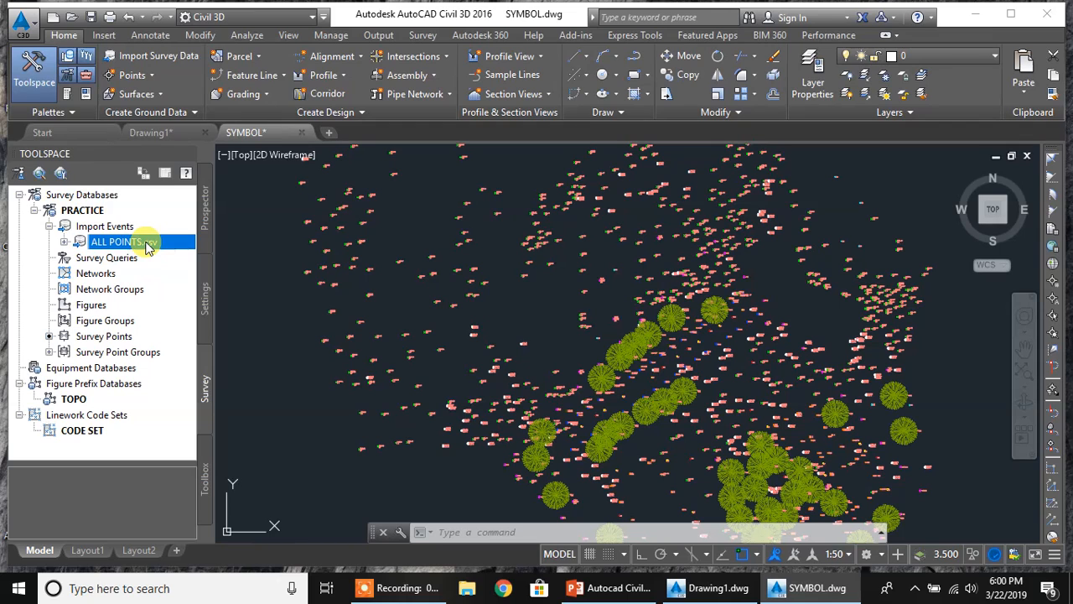
right_click(147, 243)
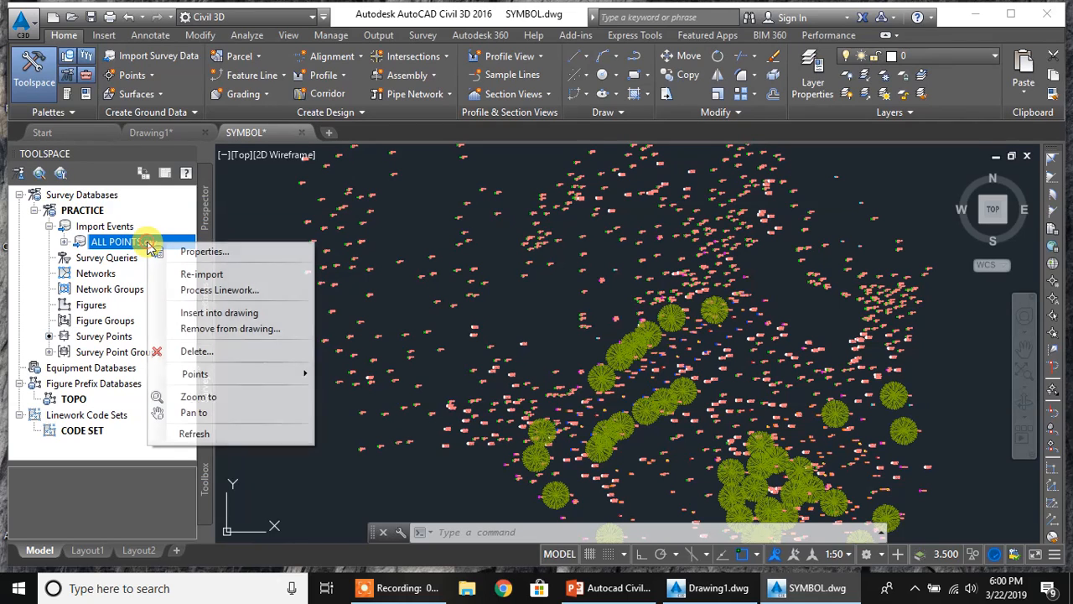
left_click(196, 290)
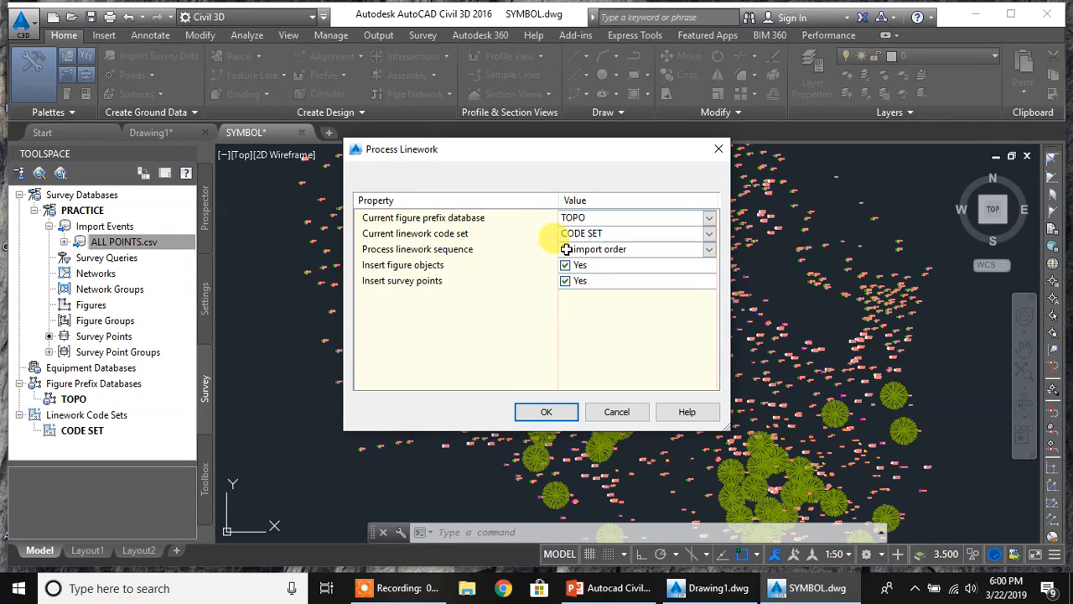
left_click(546, 411)
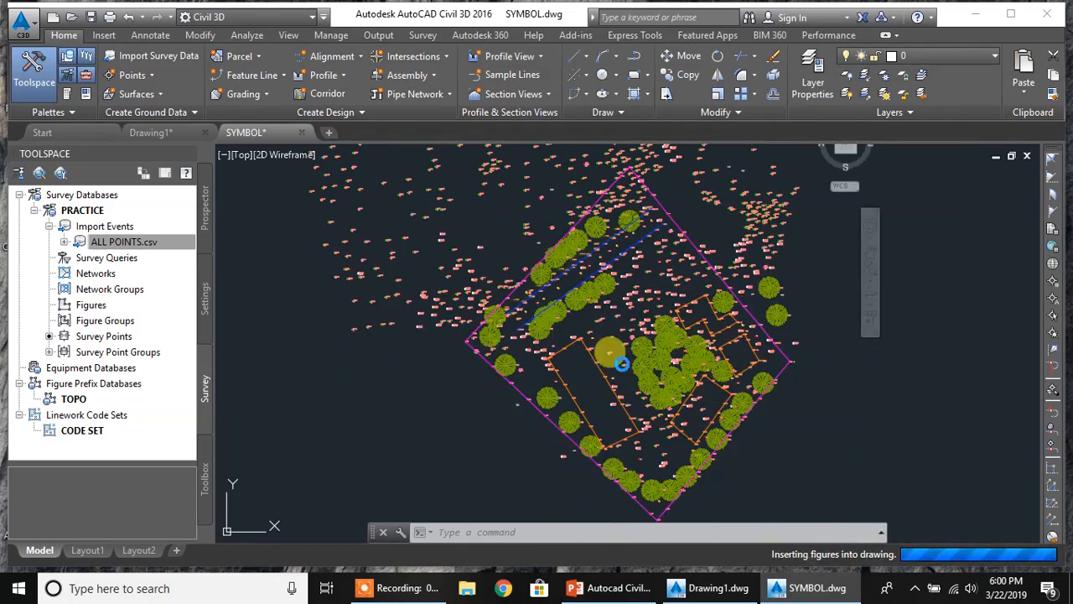
Examine the generated fence, road, landscape and building figures against their survey points
scroll(626, 412, "up", 4)
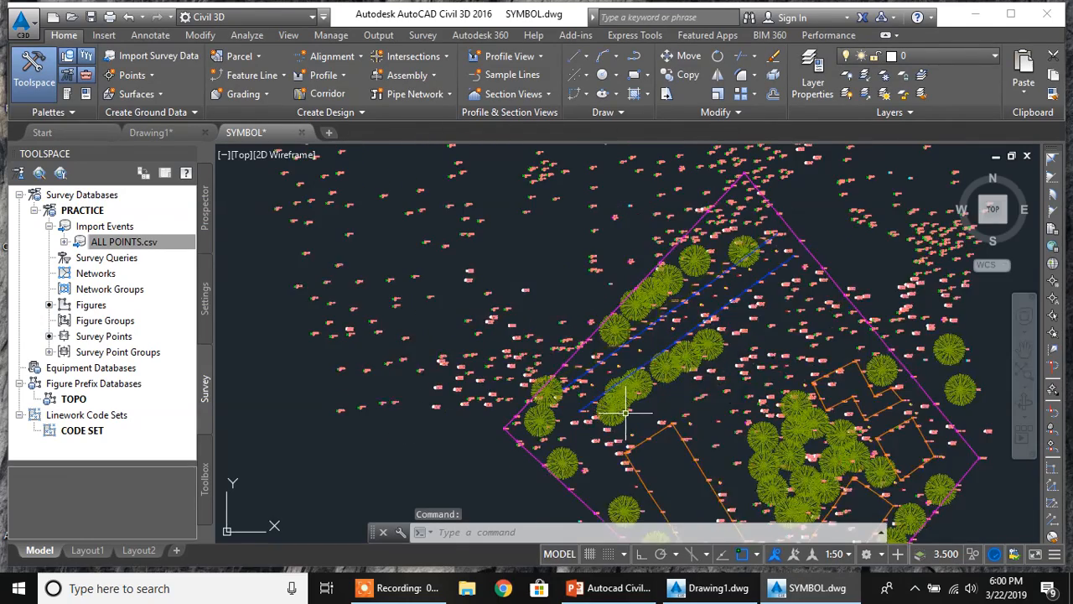
scroll(611, 319, "up", 5)
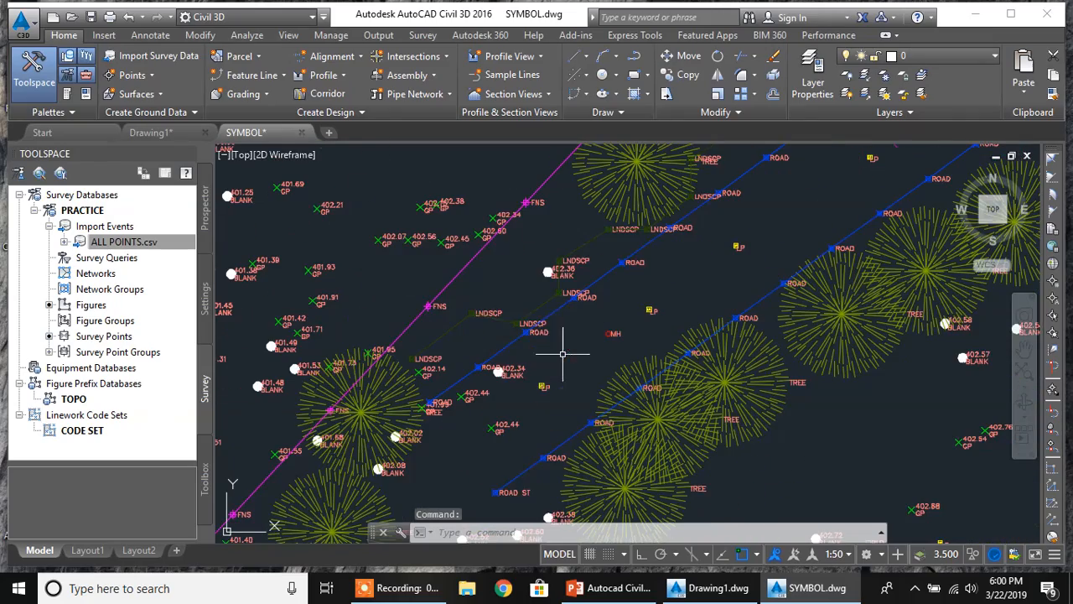
scroll(618, 243, "down", 6)
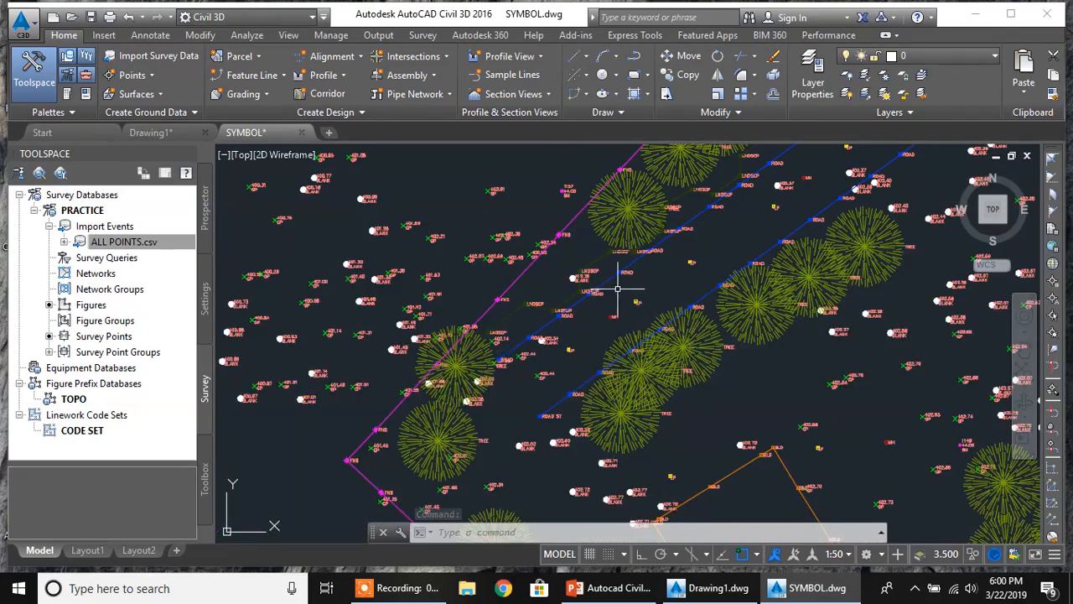
middle_click_drag(613, 317, 535, 261)
mouse_move(621, 438)
middle_mouse_down()
mouse_move(630, 395)
mouse_move(612, 300)
middle_mouse_up()
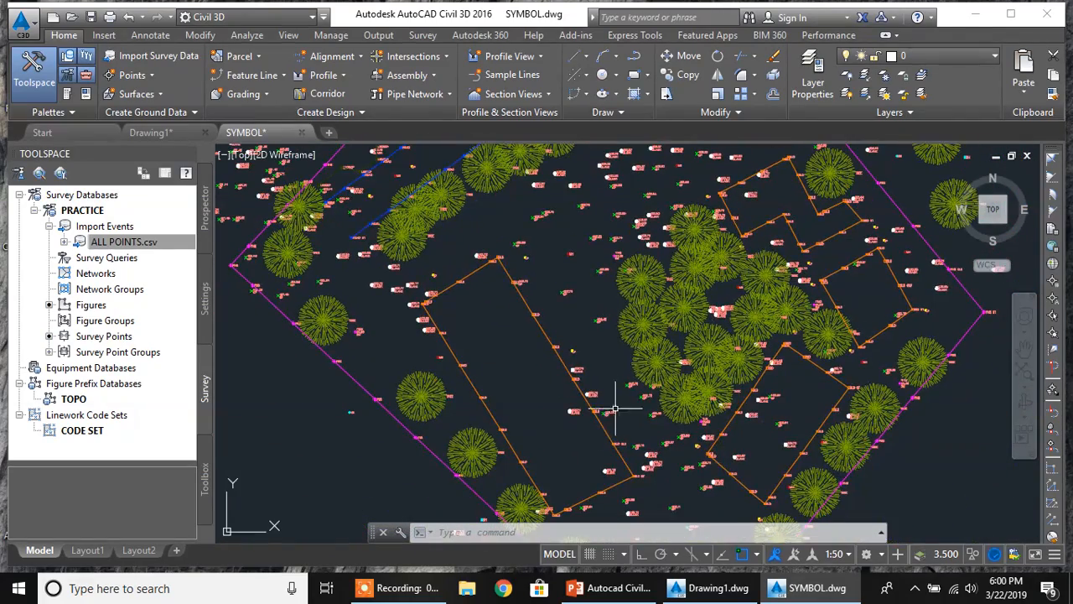
middle_click_drag(680, 284, 823, 555)
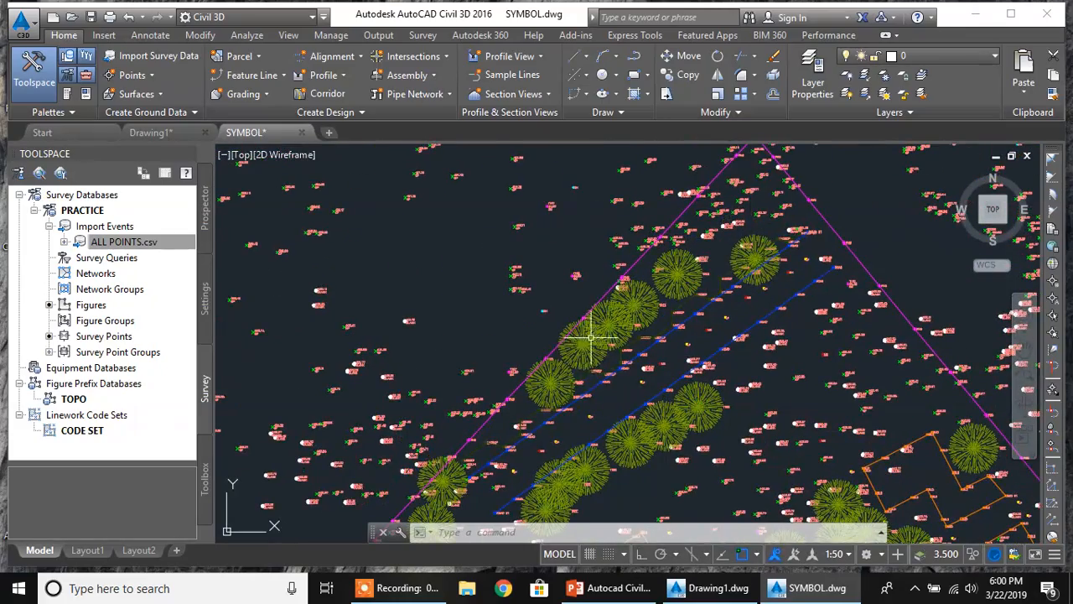
middle_click_drag(718, 491, 549, 254)
scroll(826, 390, "down", 5)
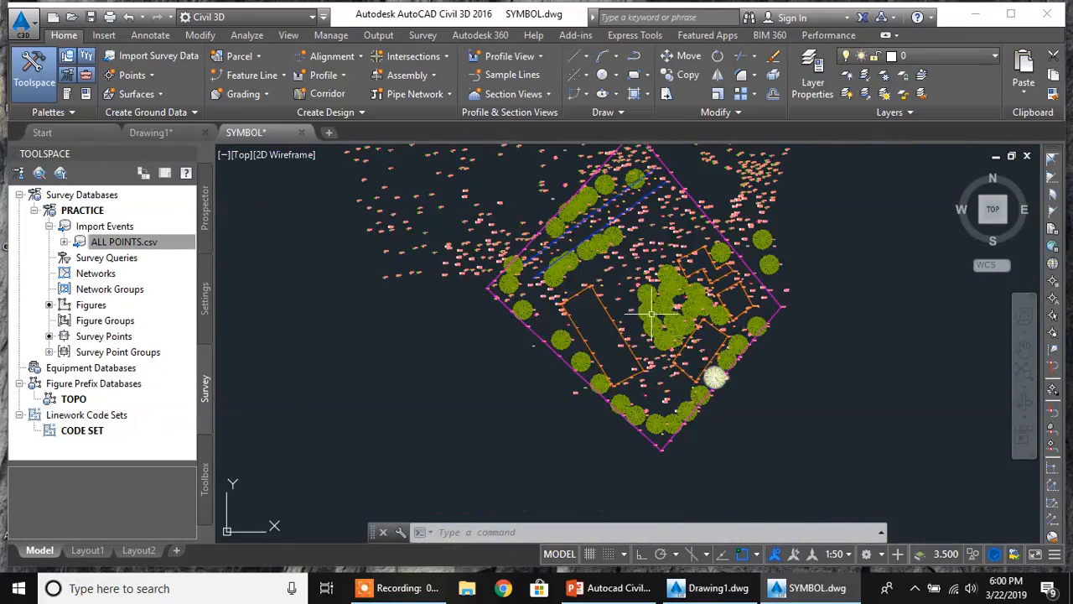
Examine the survey points outside the fence boundary and around its northern corner
scroll(630, 288, "up", 6)
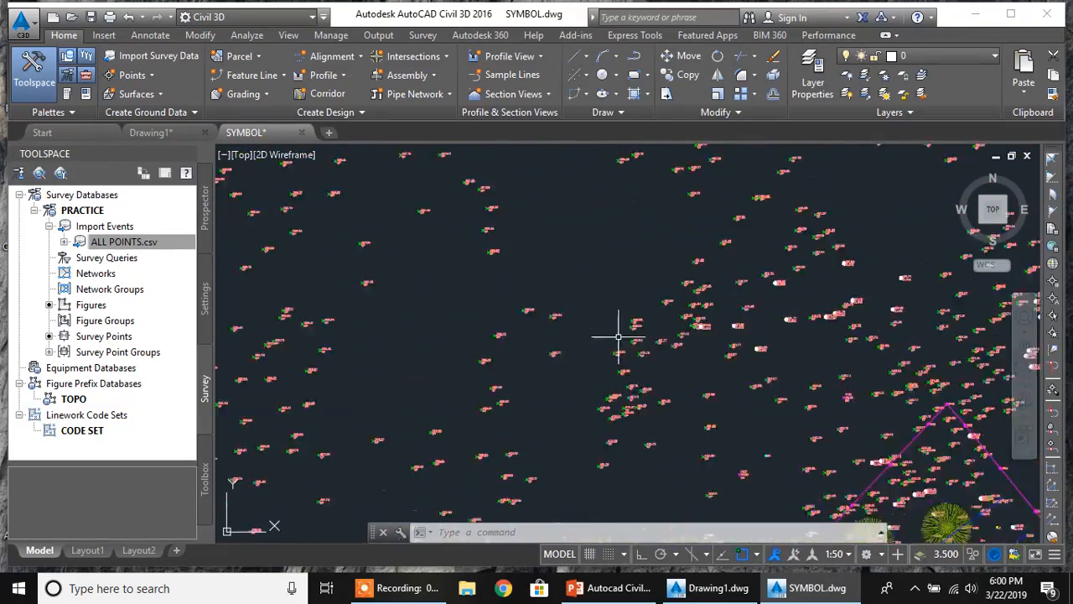
scroll(637, 338, "down", 4)
mouse_move(637, 339)
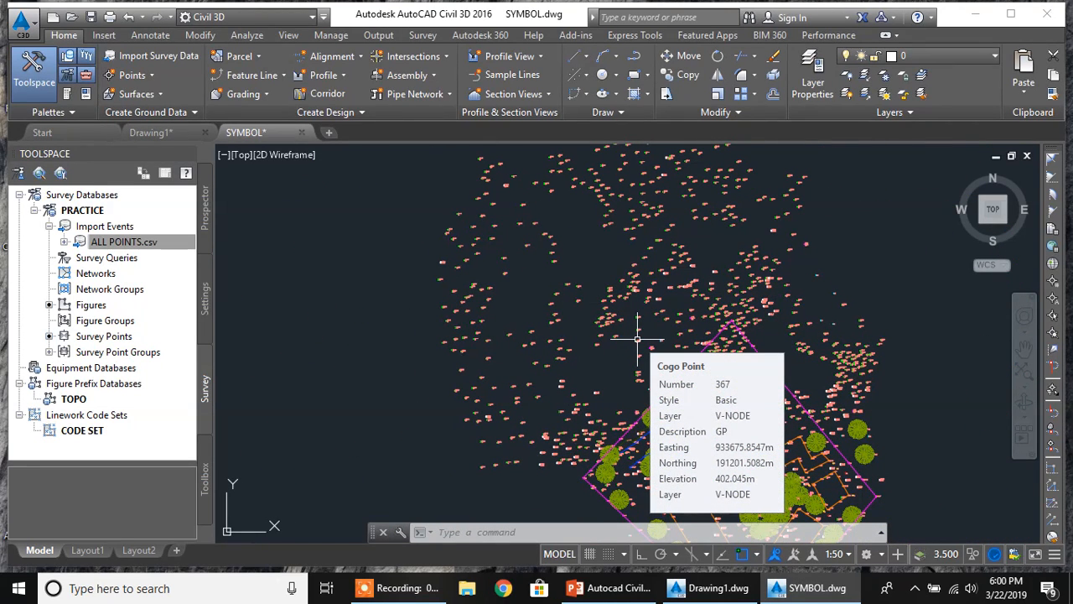
mouse_move(764, 324)
middle_mouse_down()
mouse_move(719, 302)
mouse_move(734, 301)
middle_mouse_up()
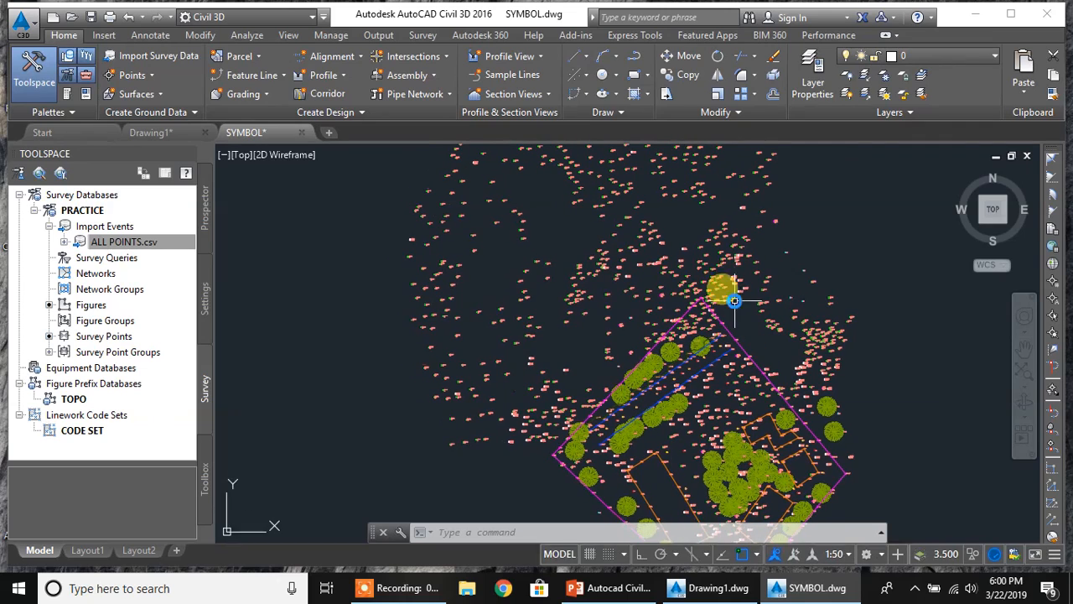
mouse_move(729, 299)
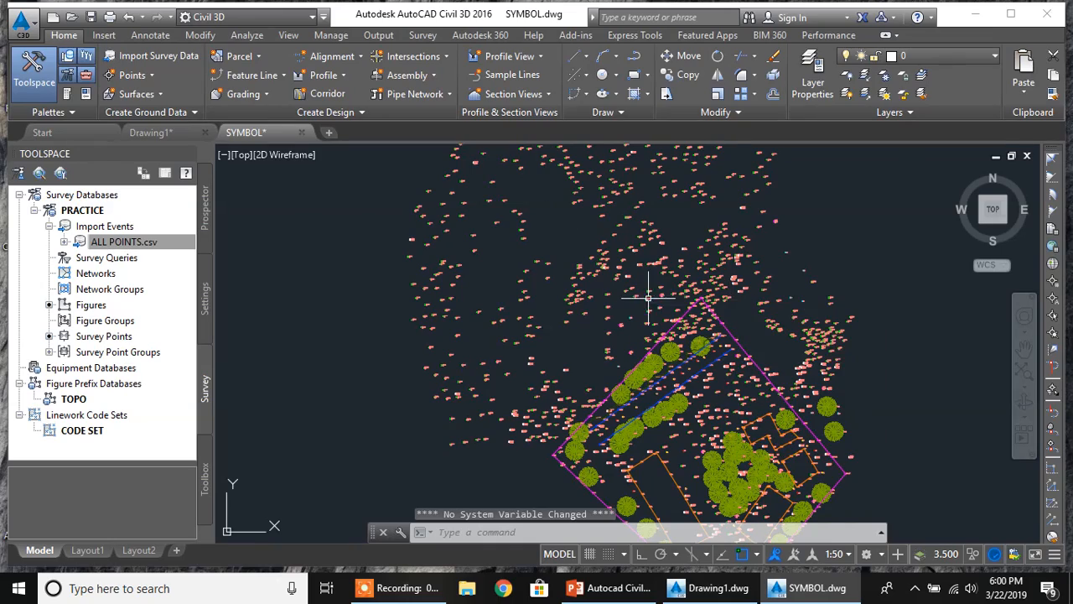
scroll(646, 299, "up", 5)
mouse_move(656, 288)
middle_mouse_down()
mouse_move(658, 432)
mouse_move(646, 356)
mouse_move(489, 300)
middle_mouse_up()
mouse_move(784, 281)
middle_mouse_down()
mouse_move(727, 284)
mouse_move(708, 271)
middle_mouse_up()
scroll(759, 283, "down", 4)
mouse_move(704, 339)
middle_mouse_down()
mouse_move(637, 294)
mouse_move(692, 266)
middle_mouse_up()
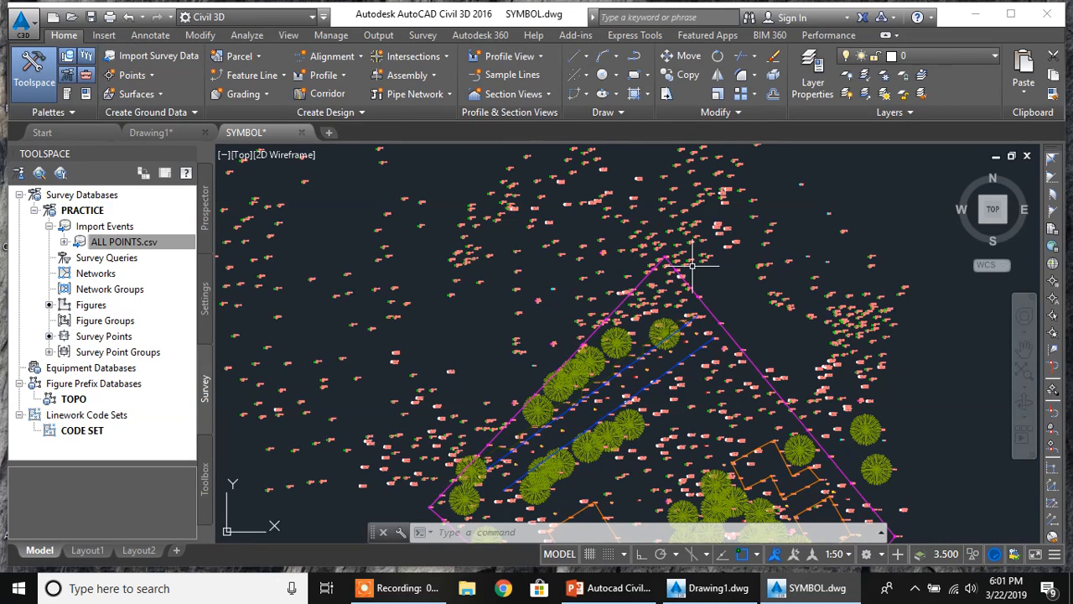